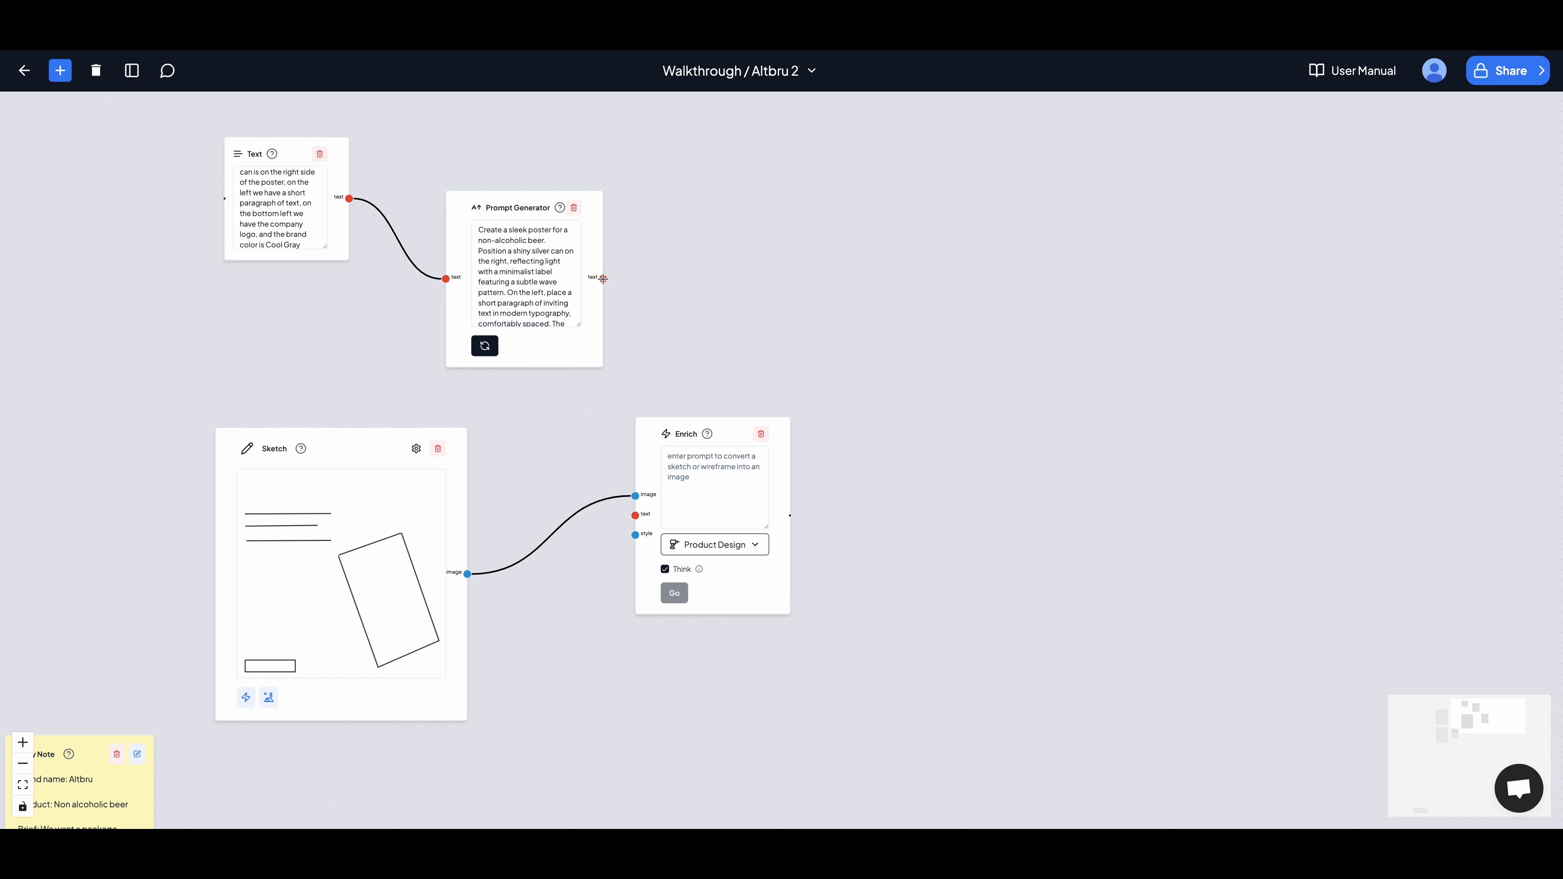
Step: Connect the Prompt Generator's text output to the Enrich node's text input and turn off Think
{"action": "left_click_drag", "start_coordinate": [684, 426], "coordinate": [738, 491]}
{"action": "left_click", "coordinate": [718, 552]}
{"action": "left_click", "coordinate": [741, 638]}
{"action": "scroll", "coordinate": [742, 638], "scroll_direction": "up", "scroll_amount": 2}
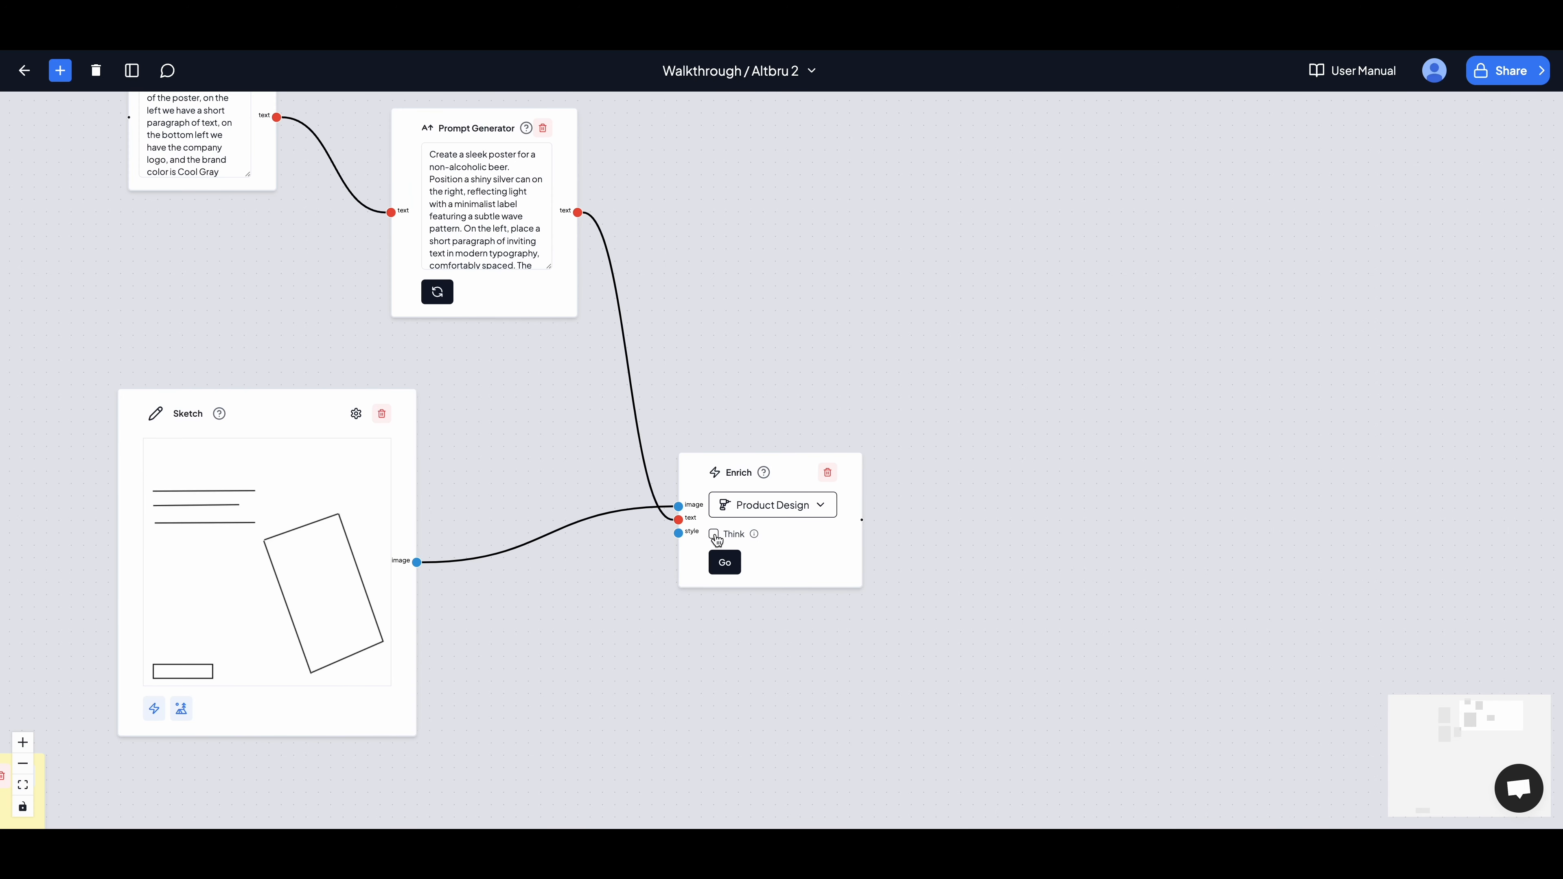
{"action": "mouse_move", "coordinate": [754, 535]}
{"action": "left_click", "coordinate": [548, 263]}
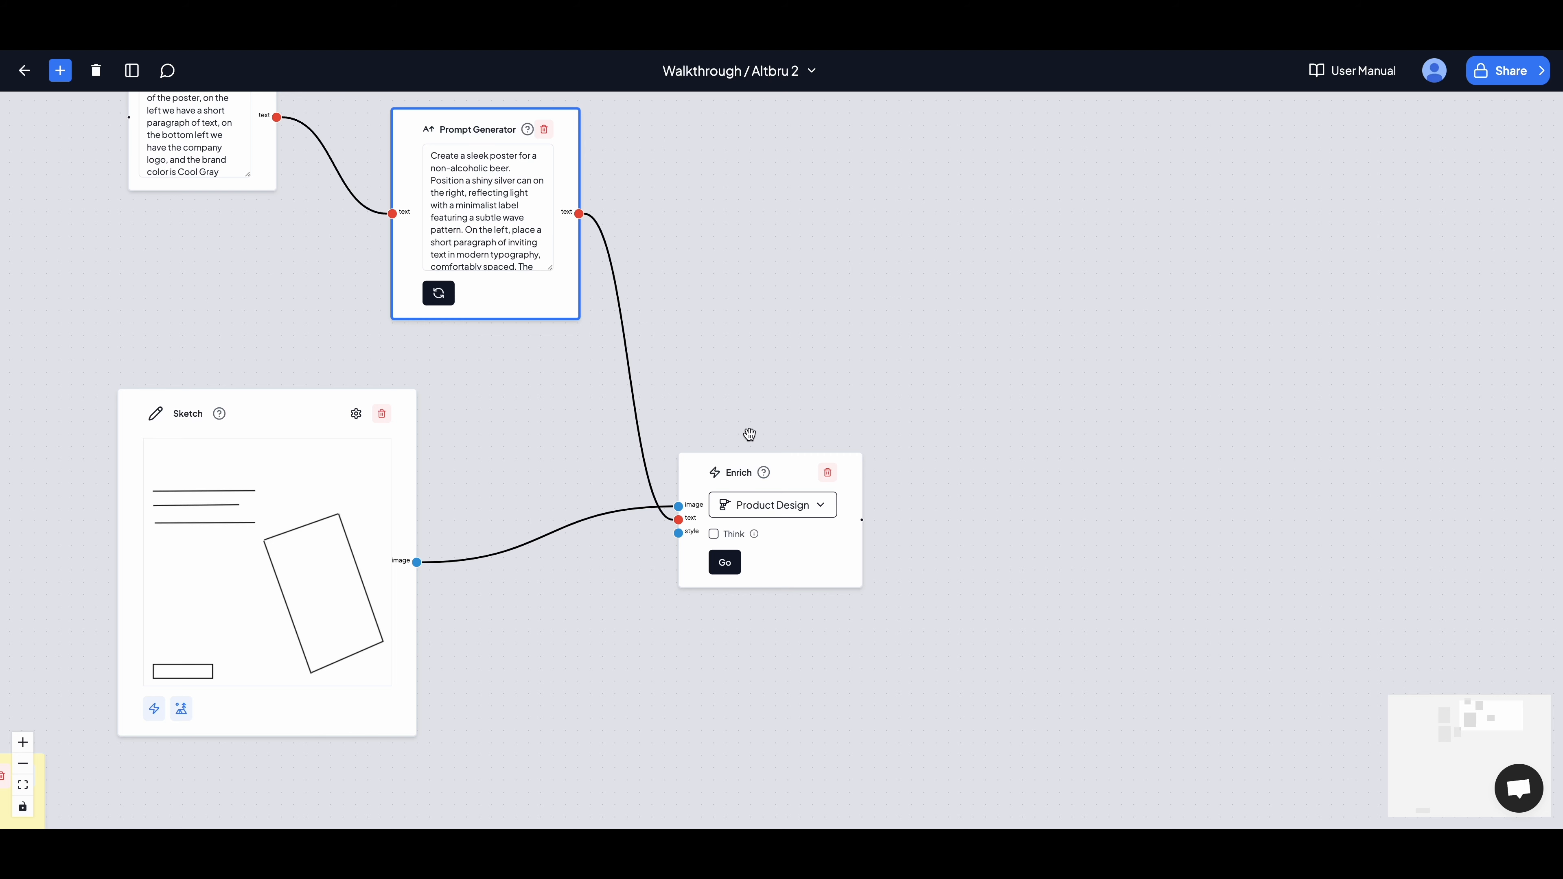
{"action": "left_click", "coordinate": [735, 402]}
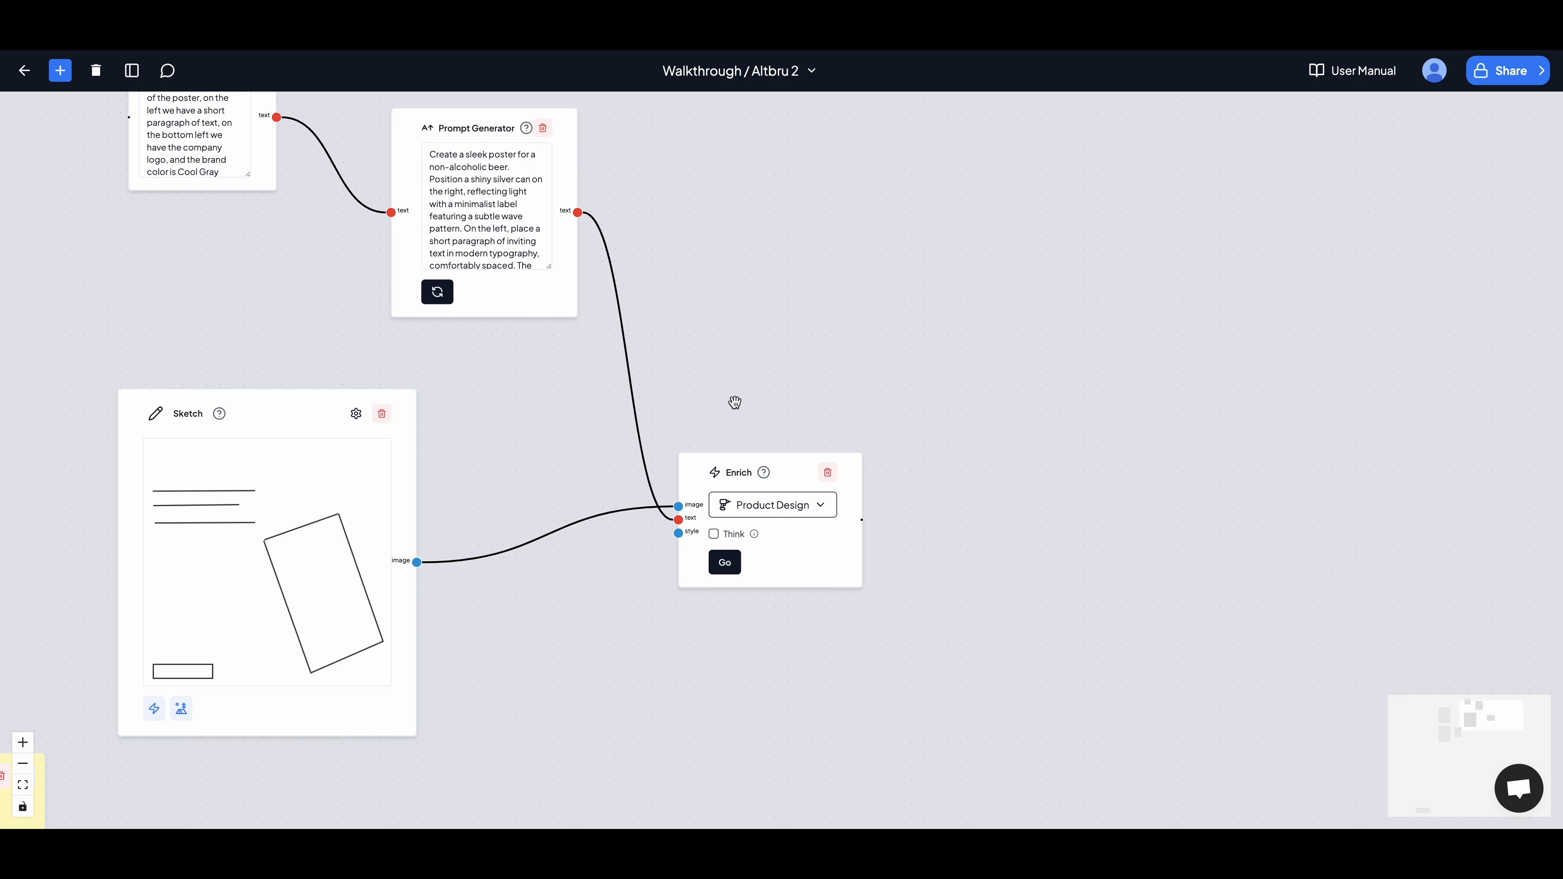
Step: Generate a poster image from the sketch and prompt with the Product Design Enrich node
{"action": "scroll", "coordinate": [735, 402], "scroll_direction": "down", "scroll_amount": 3}
{"action": "left_click_drag", "start_coordinate": [725, 464], "coordinate": [717, 453]}
{"action": "left_click", "coordinate": [757, 383]}
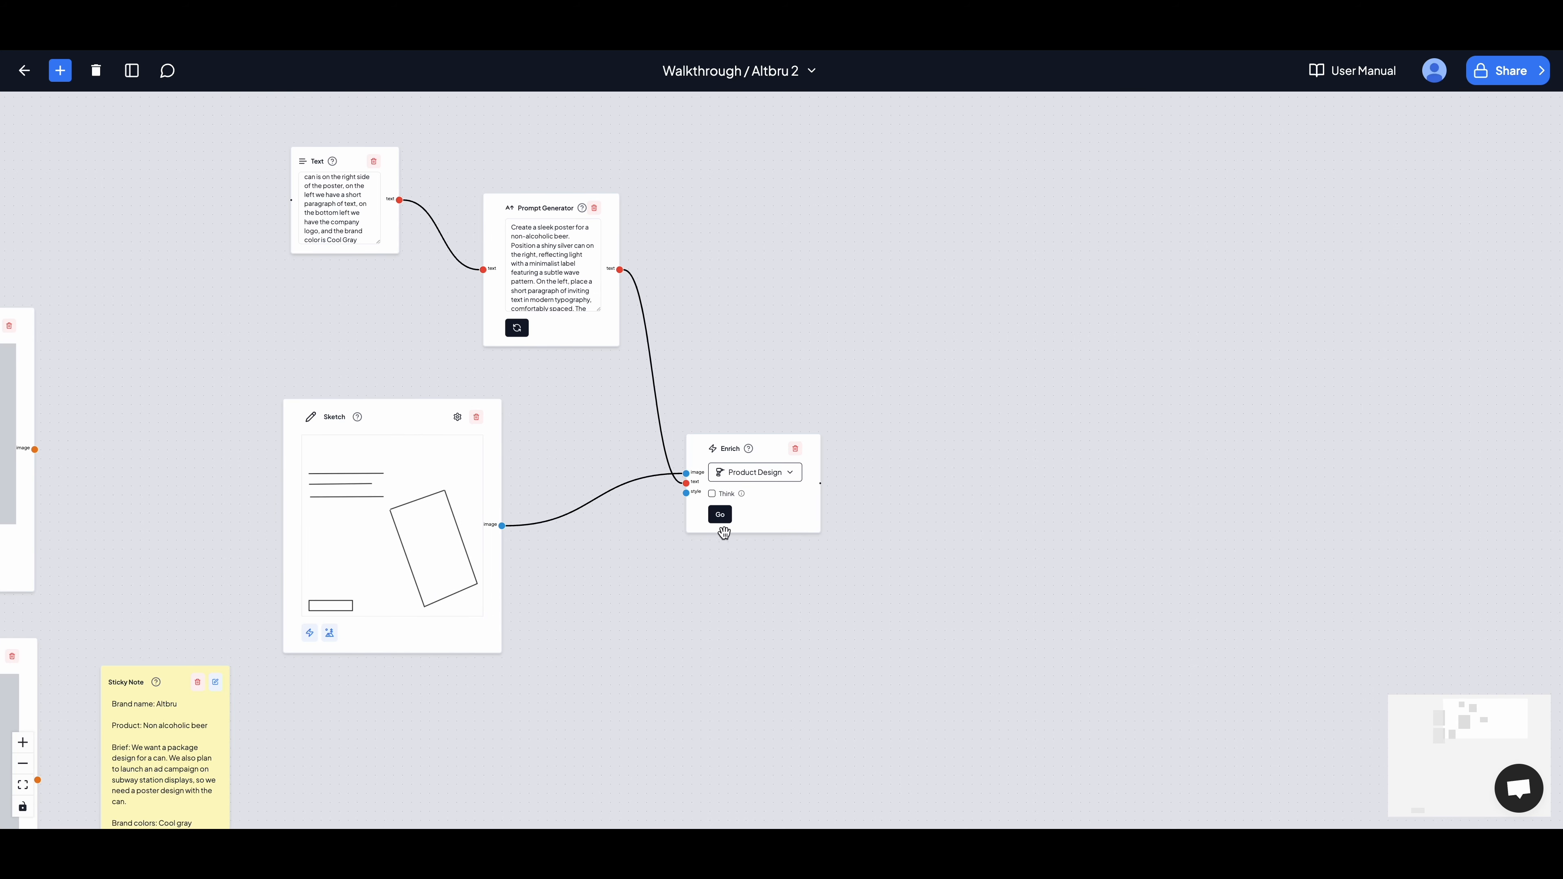
{"action": "left_click", "coordinate": [718, 514]}
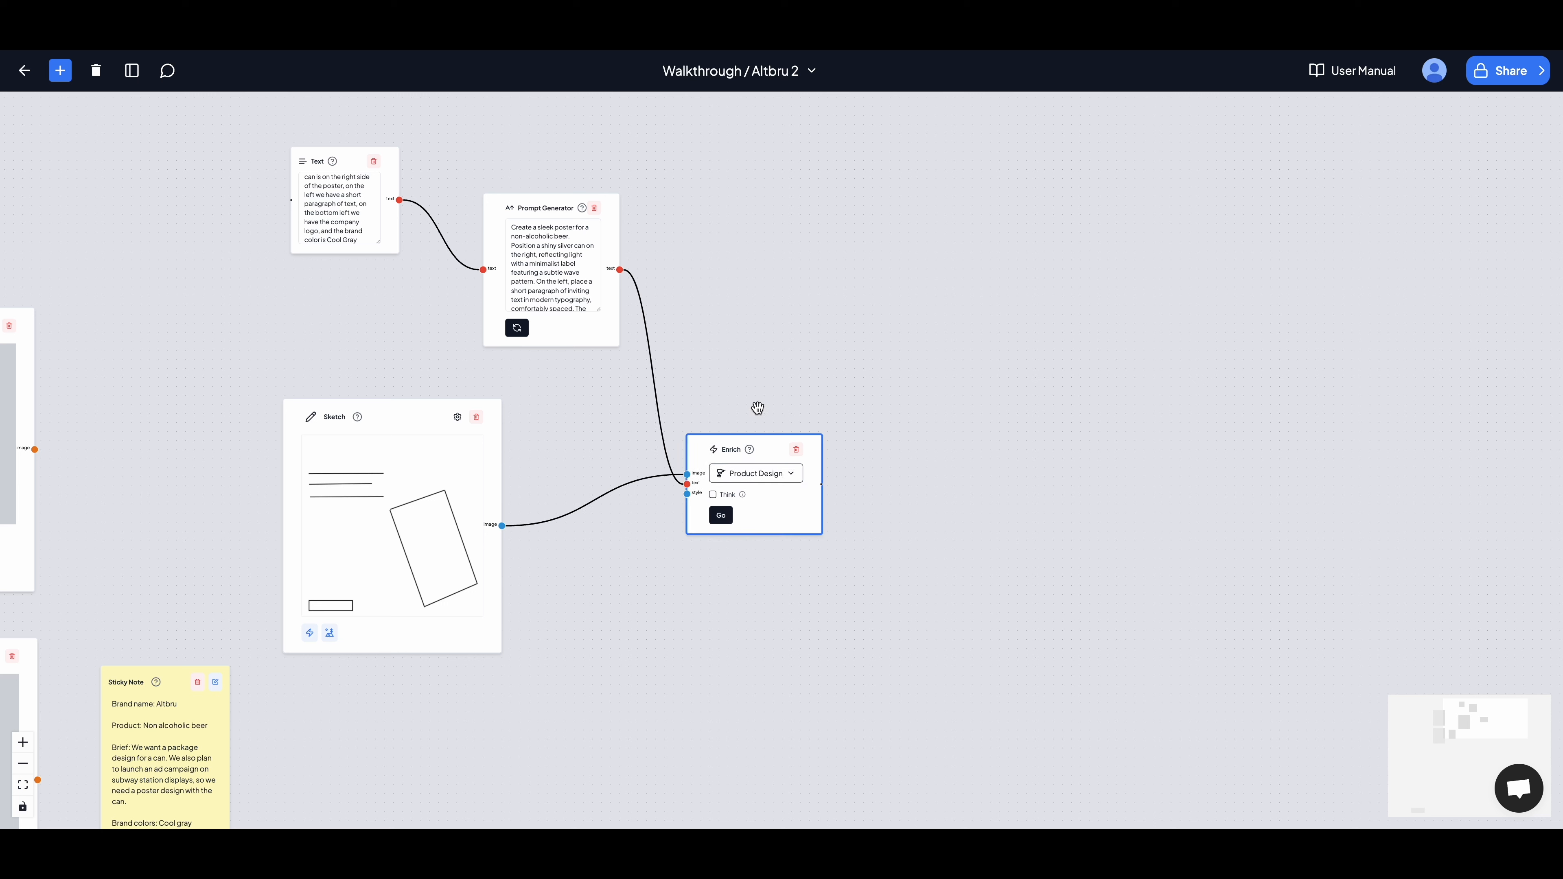
{"action": "left_click", "coordinate": [720, 515]}
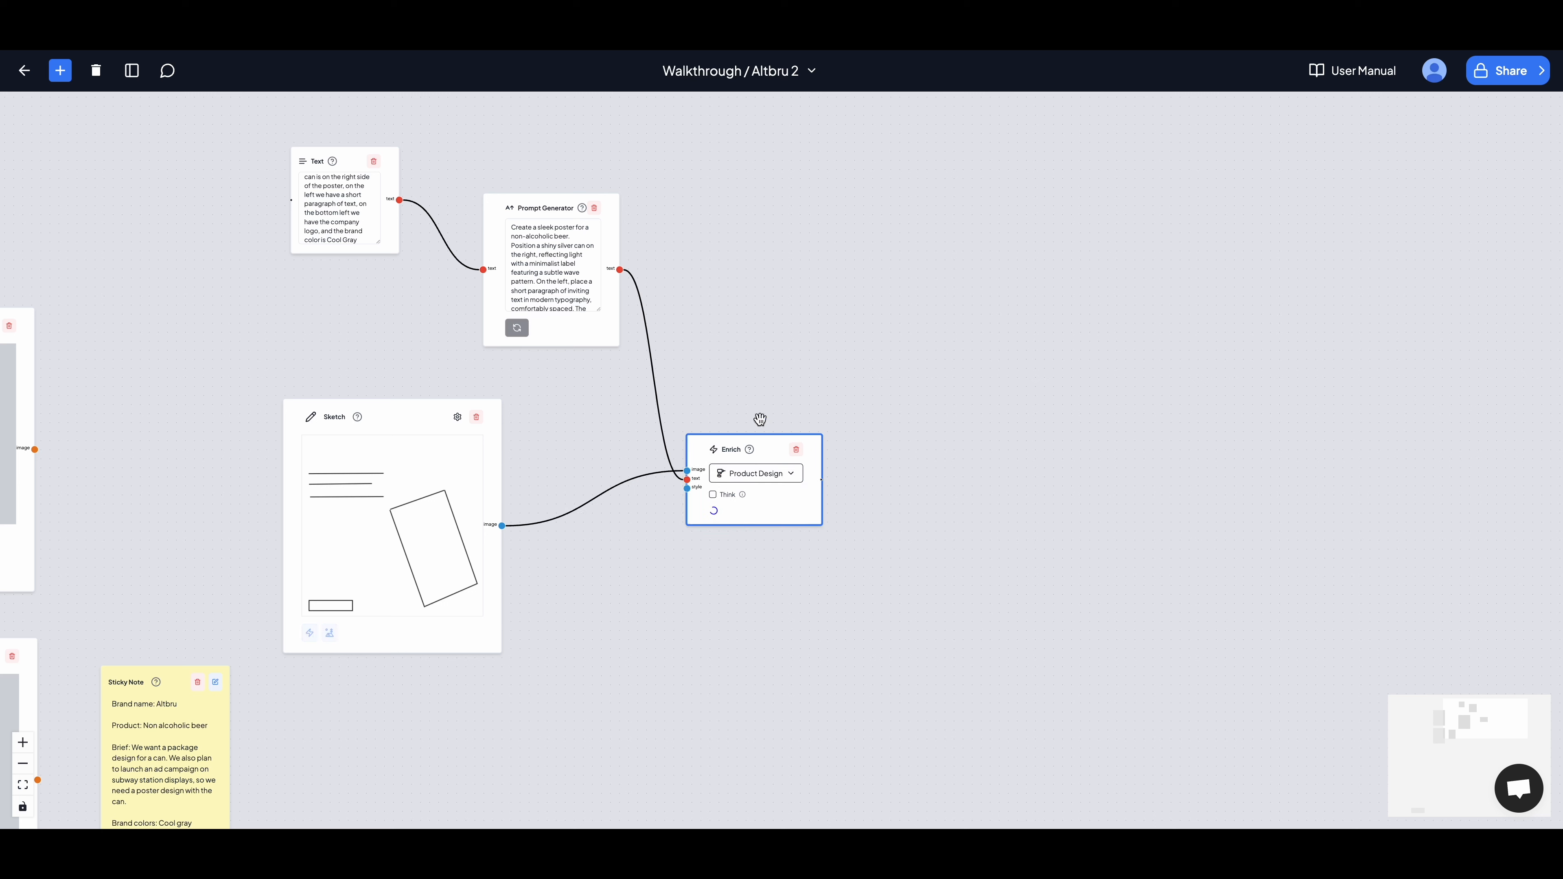
{"action": "left_click", "coordinate": [769, 396]}
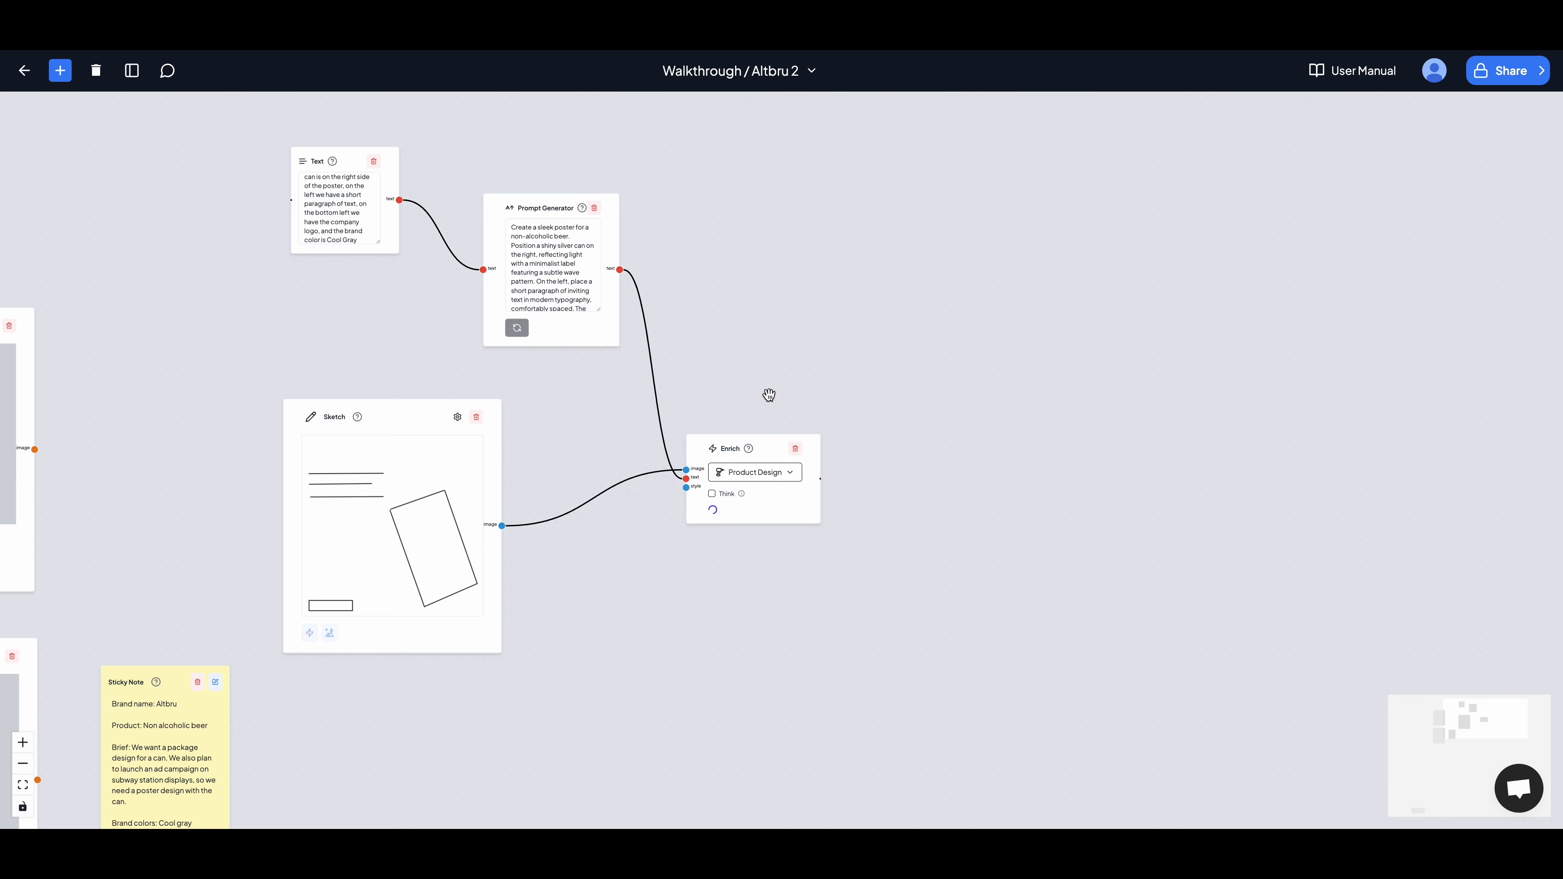
{"action": "left_click", "coordinate": [877, 396]}
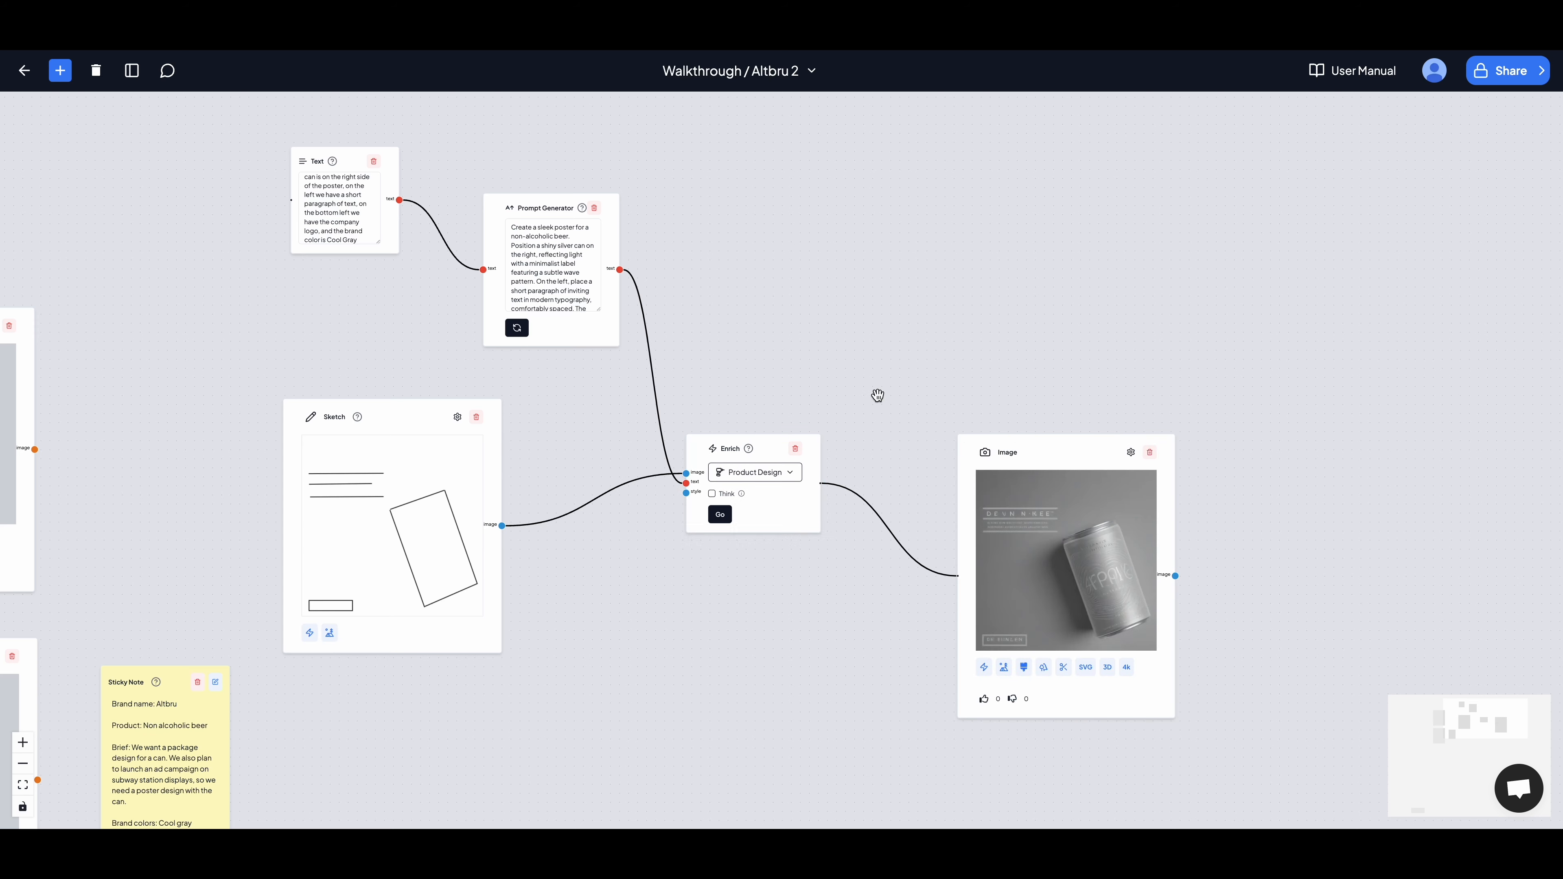
Step: View the first generated can poster enlarged and close it again
{"action": "left_click_drag", "start_coordinate": [876, 396], "coordinate": [811, 342]}
{"action": "scroll", "coordinate": [811, 341], "scroll_direction": "up", "scroll_amount": 5}
{"action": "scroll", "coordinate": [839, 351], "scroll_direction": "down", "scroll_amount": 5}
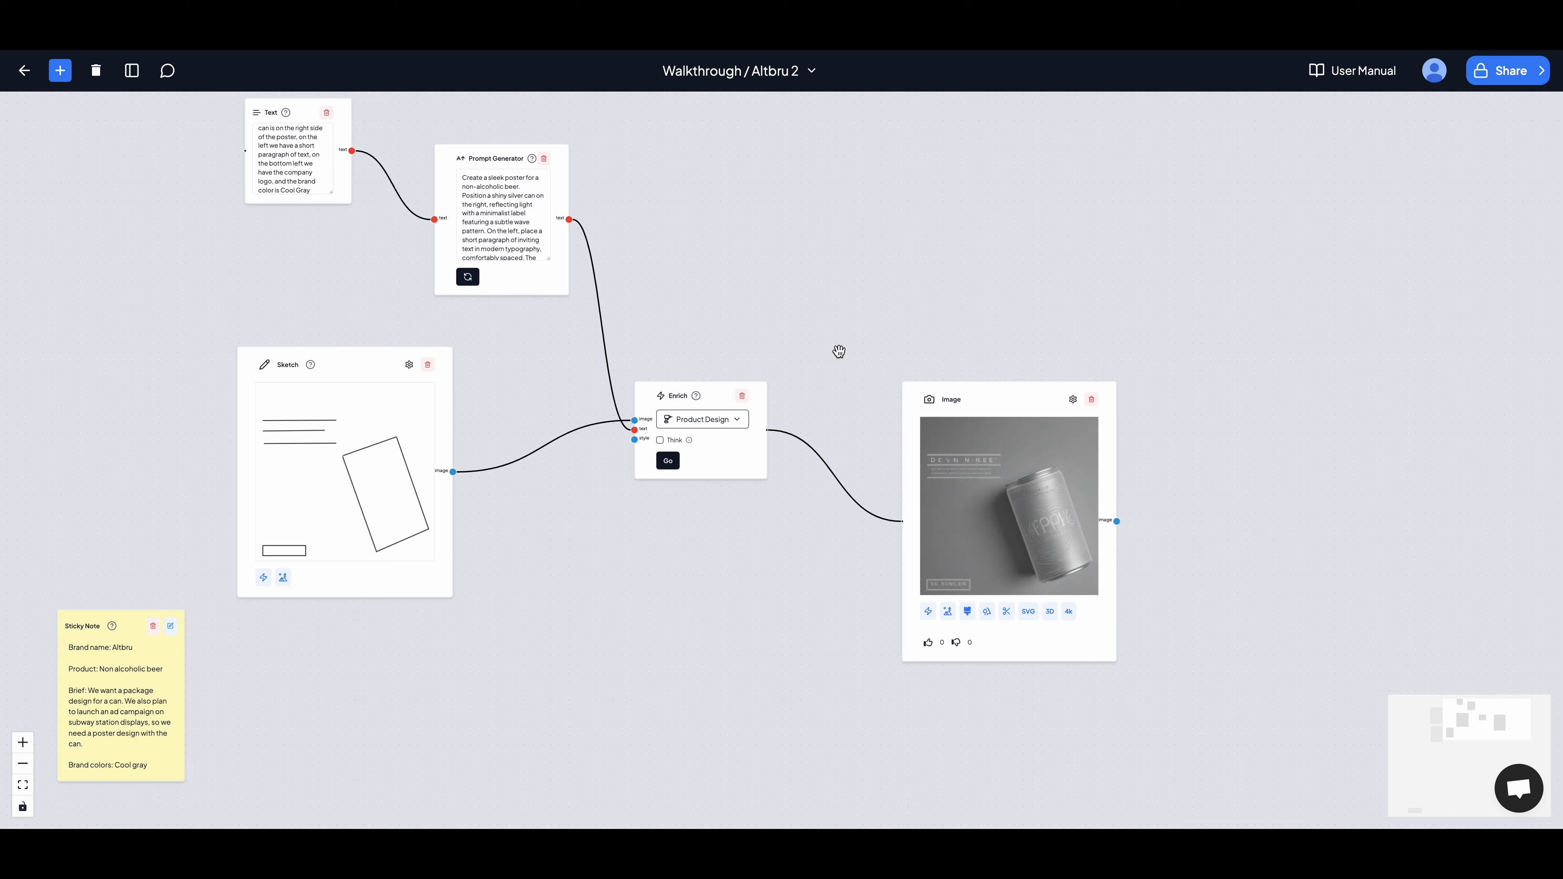
{"action": "left_click", "coordinate": [1021, 511]}
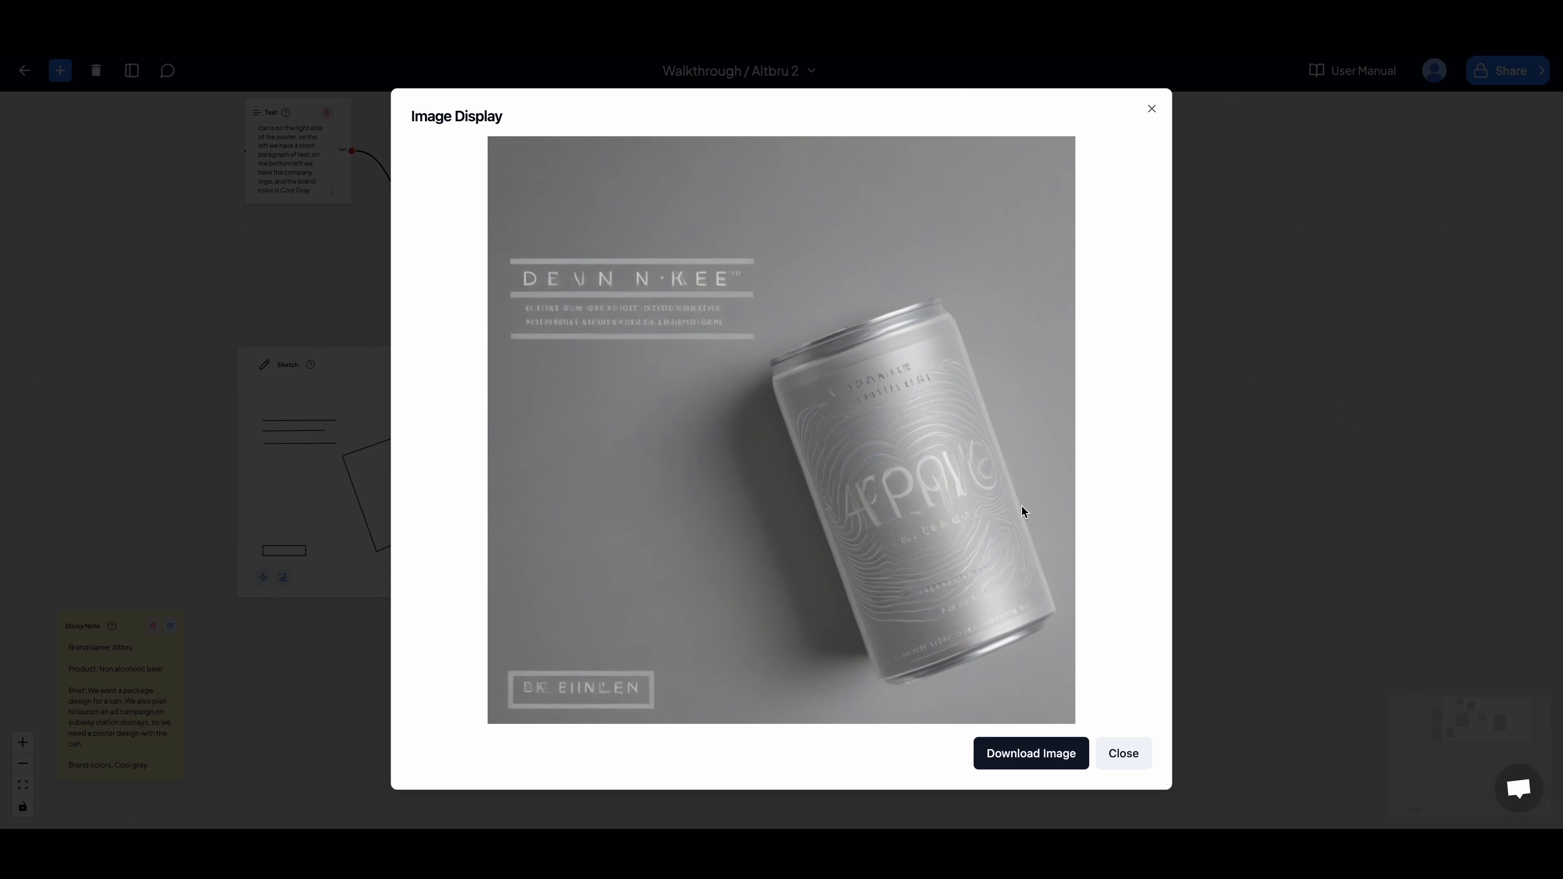
{"action": "left_click", "coordinate": [1123, 754]}
Step: Generate three more poster variations from the same sketch and prompt with the Enrich node
{"action": "left_click", "coordinate": [666, 459]}
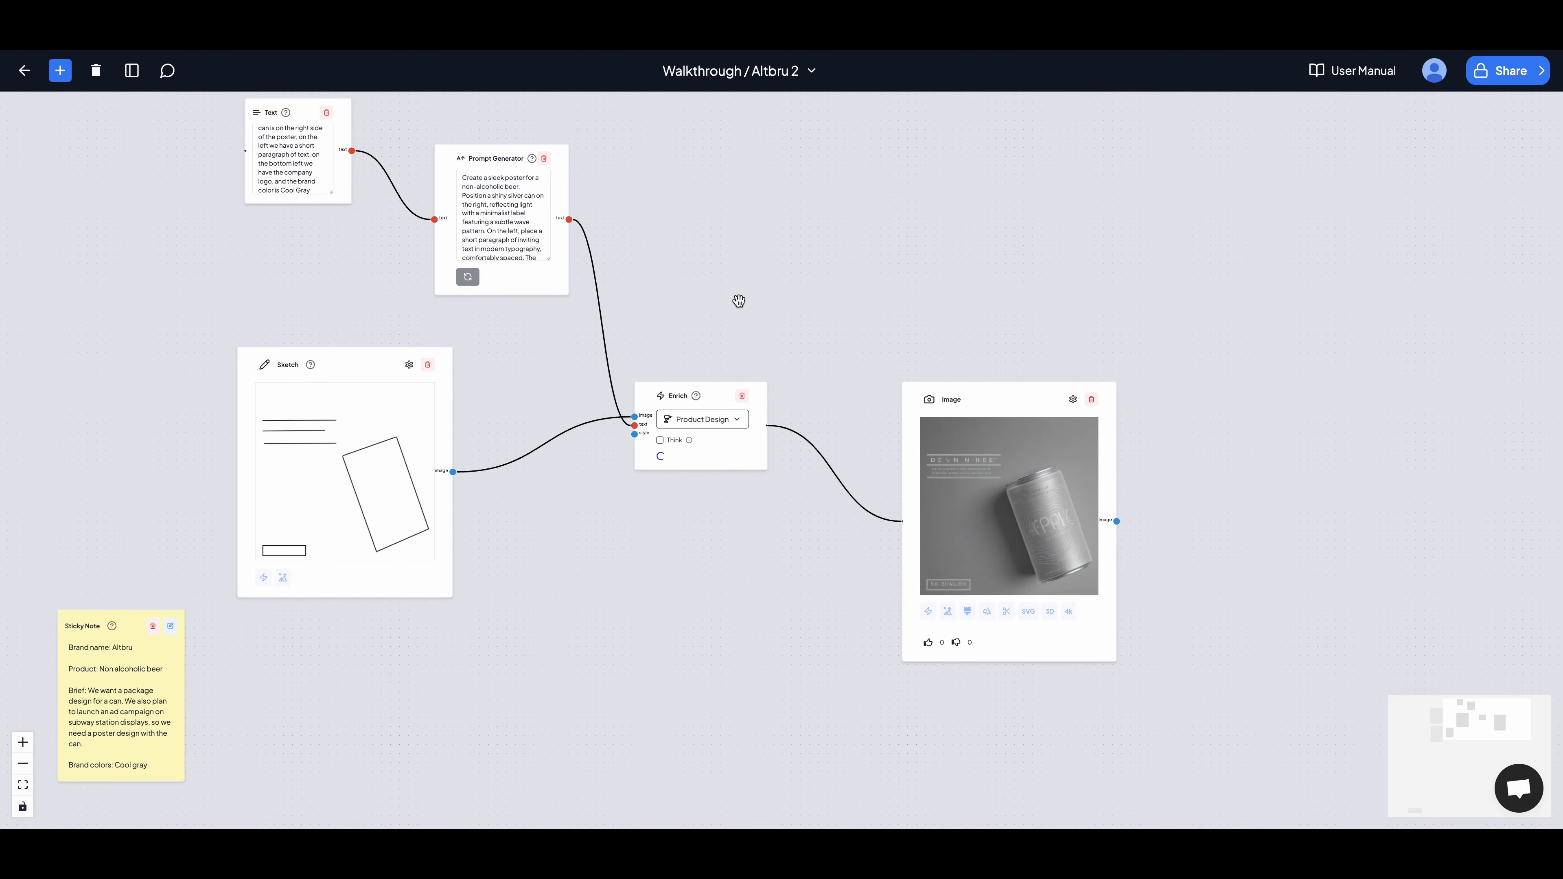
{"action": "scroll", "coordinate": [738, 300], "scroll_direction": "down", "scroll_amount": 2}
{"action": "scroll", "coordinate": [739, 300], "scroll_direction": "down", "scroll_amount": 1}
{"action": "left_click_drag", "start_coordinate": [739, 300], "coordinate": [666, 325]}
{"action": "left_click", "coordinate": [616, 444]}
{"action": "left_click_drag", "start_coordinate": [896, 325], "coordinate": [780, 338]}
{"action": "scroll", "coordinate": [780, 338], "scroll_direction": "up", "scroll_amount": 4}
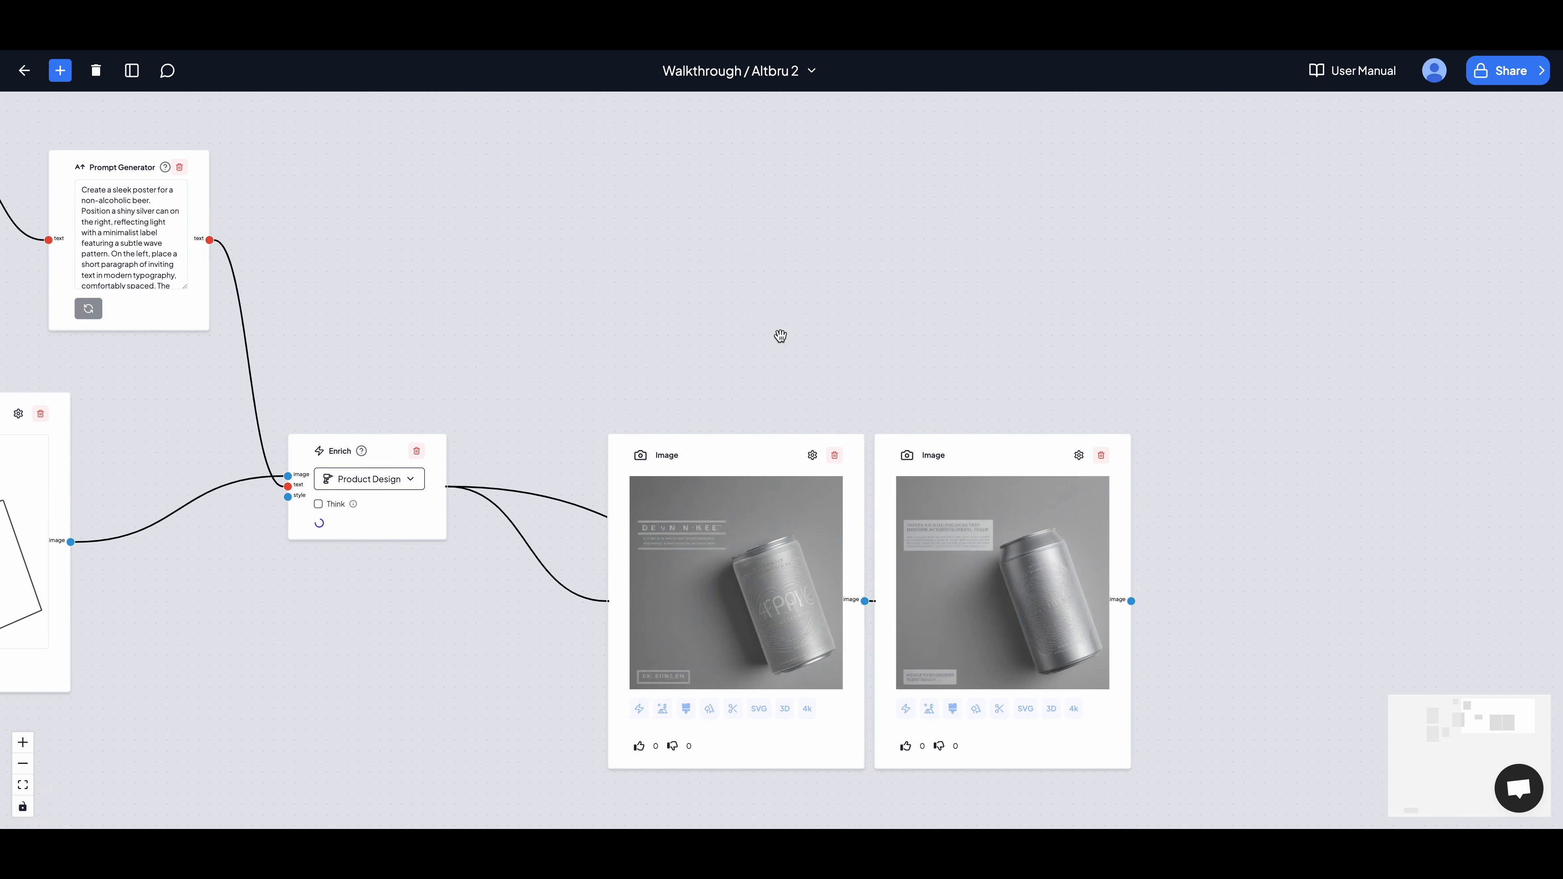
{"action": "scroll", "coordinate": [780, 336], "scroll_direction": "down", "scroll_amount": 2}
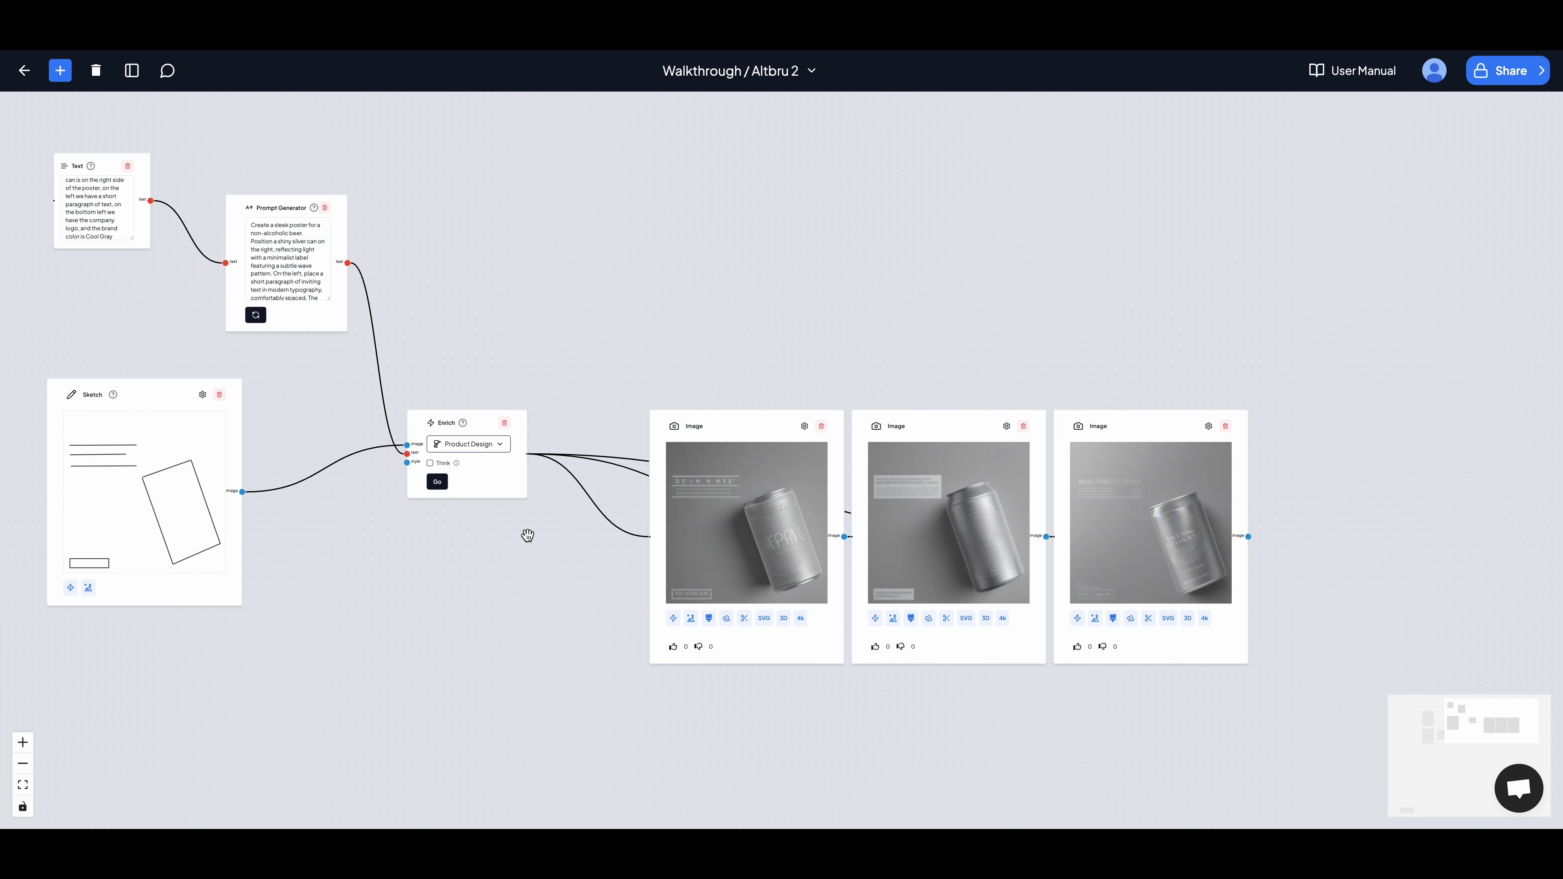
{"action": "left_click", "coordinate": [437, 482]}
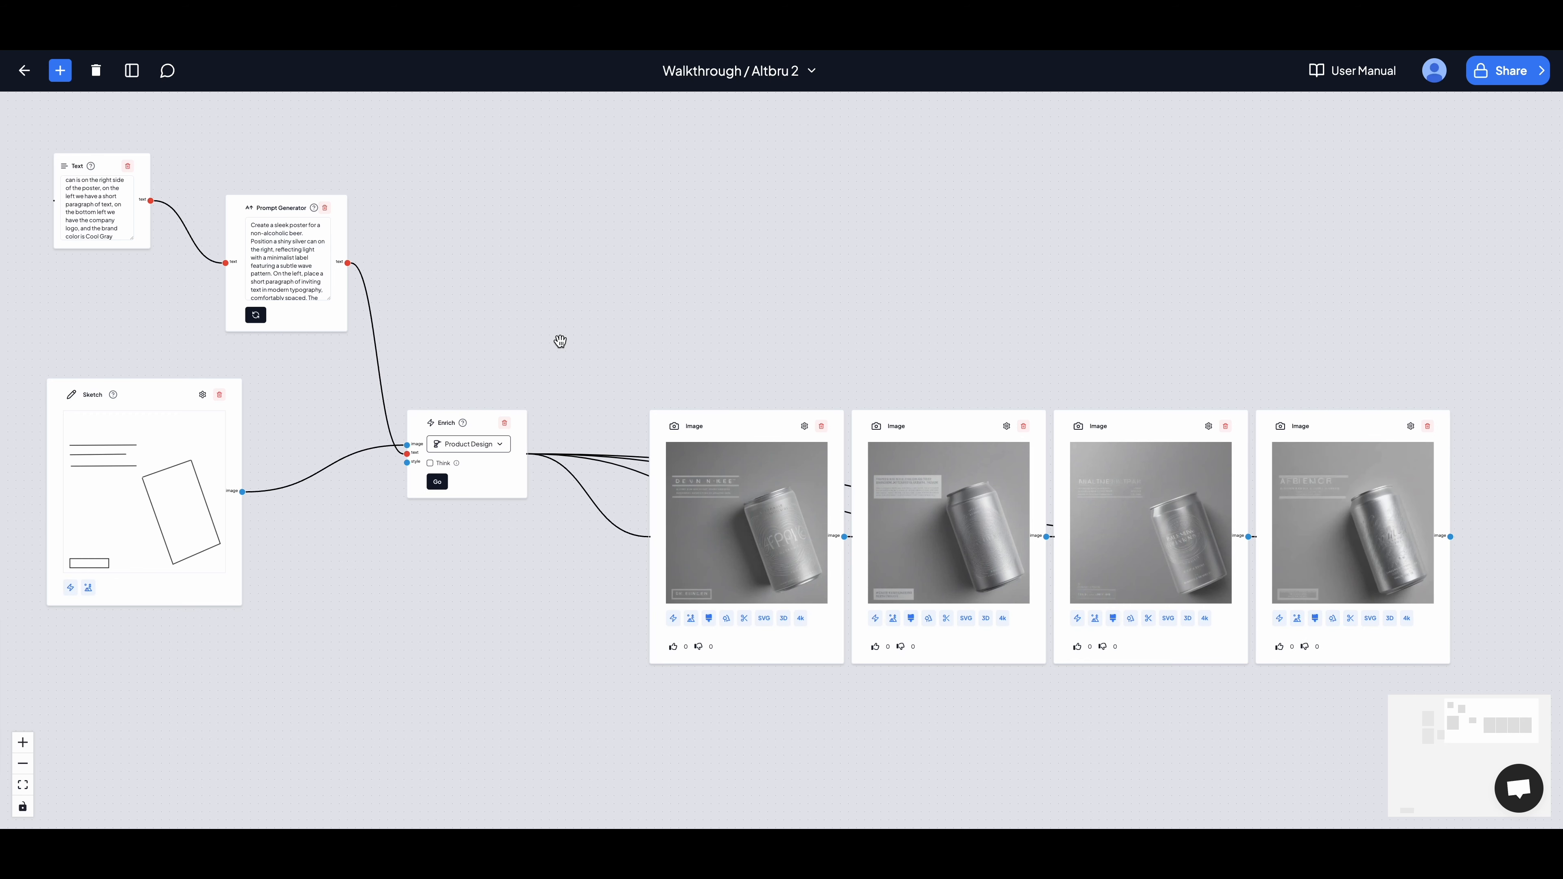
Step: View the fourth generated poster enlarged to check its can and text areas, and close it again
{"action": "left_click_drag", "start_coordinate": [1189, 308], "coordinate": [921, 247]}
{"action": "left_click_drag", "start_coordinate": [1041, 239], "coordinate": [954, 251]}
{"action": "left_click", "coordinate": [1011, 479]}
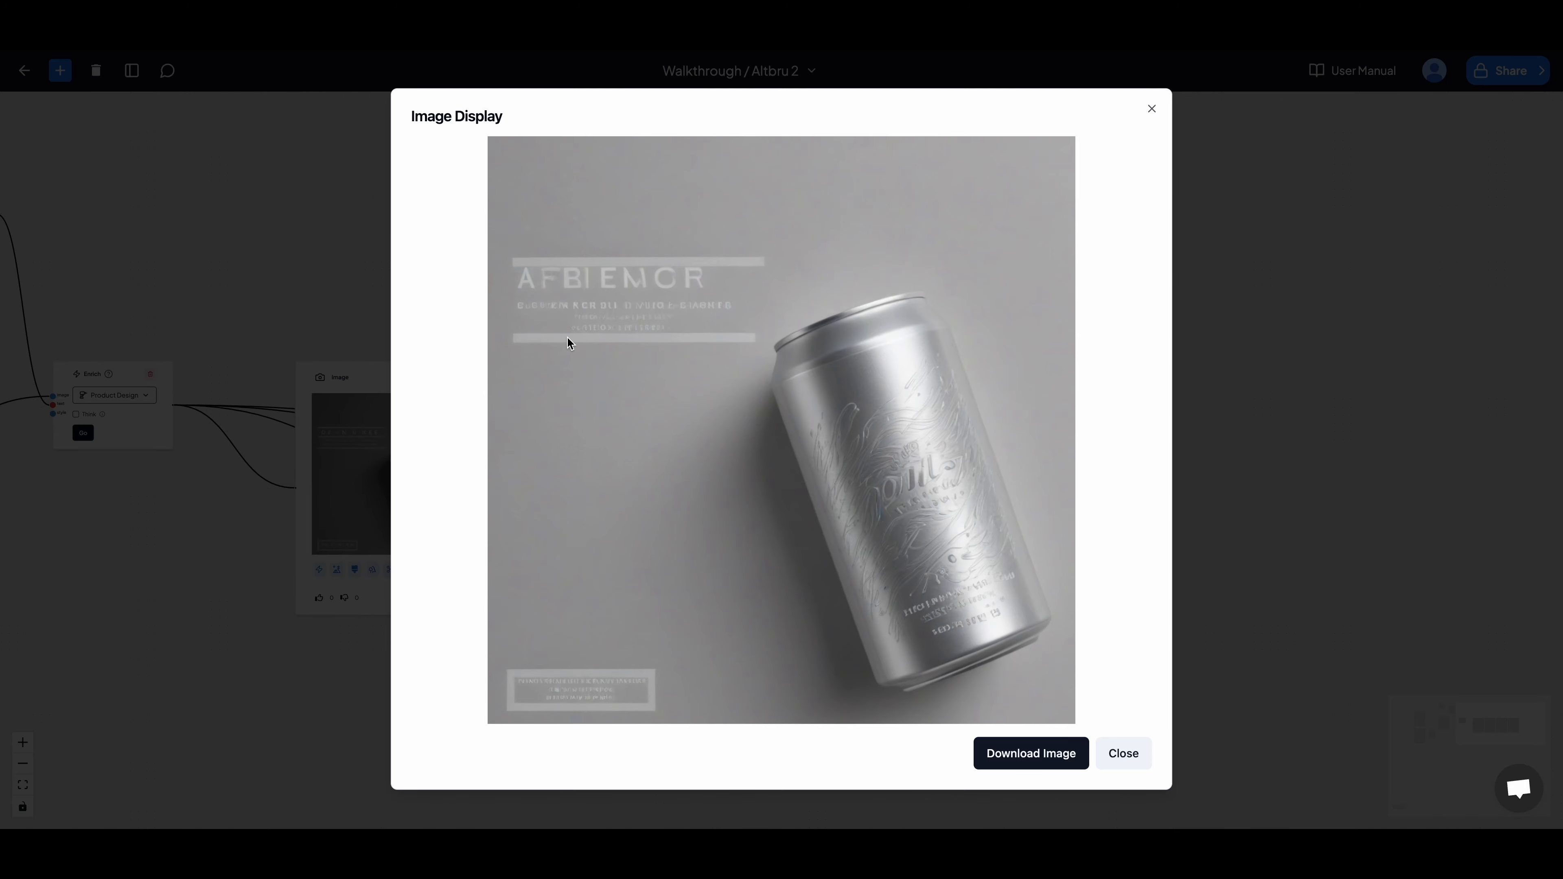
{"action": "left_click", "coordinate": [1124, 752]}
{"action": "left_click", "coordinate": [1250, 615]}
Step: Append ", add elements that would convey a sense of being healthy" to the Text node's poster description
{"action": "scroll", "coordinate": [1251, 616], "scroll_direction": "down", "scroll_amount": 3}
{"action": "left_click_drag", "start_coordinate": [1222, 598], "coordinate": [1121, 521]}
{"action": "left_click_drag", "start_coordinate": [437, 290], "coordinate": [677, 426]}
{"action": "scroll", "coordinate": [580, 370], "scroll_direction": "up", "scroll_amount": 5}
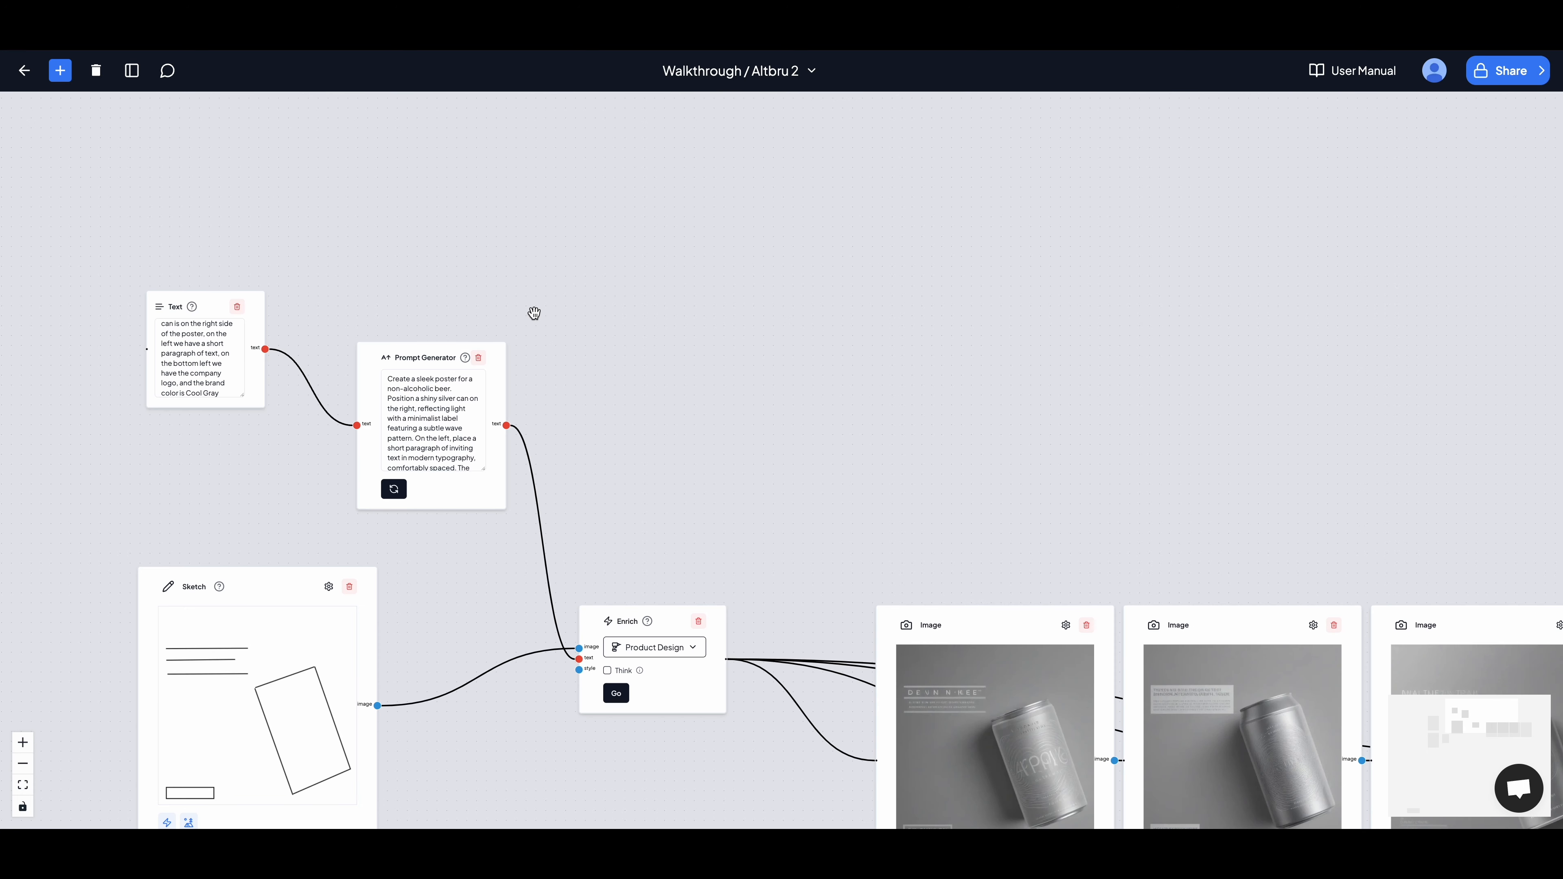
{"action": "left_click_drag", "start_coordinate": [533, 314], "coordinate": [587, 307]}
{"action": "left_click", "coordinate": [240, 375]}
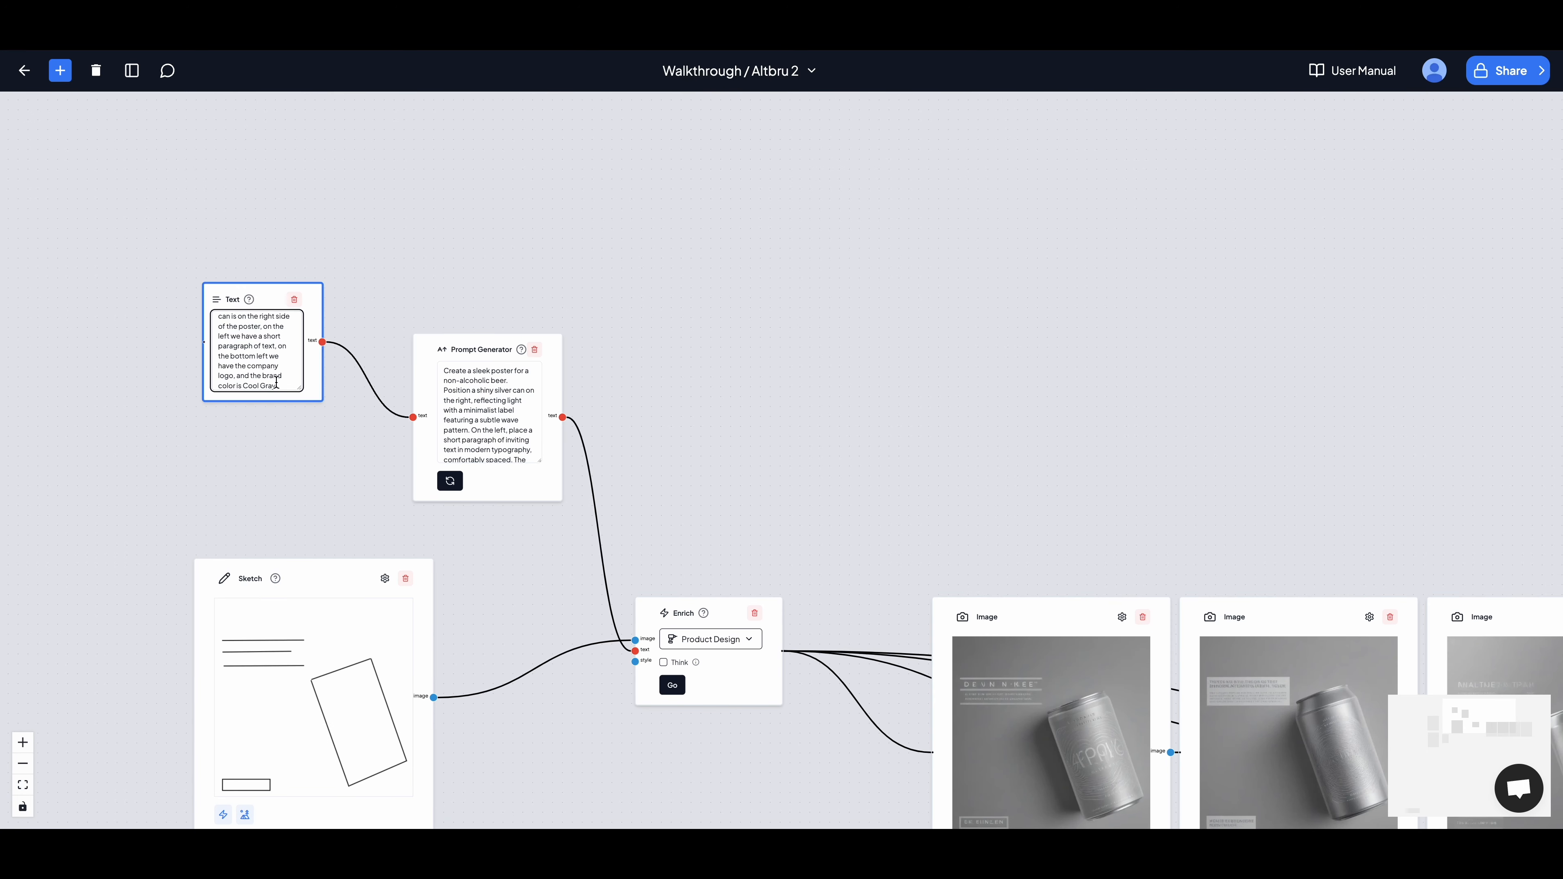
{"action": "type", "text": ","}
{"action": "type", "text": " add elements on"}
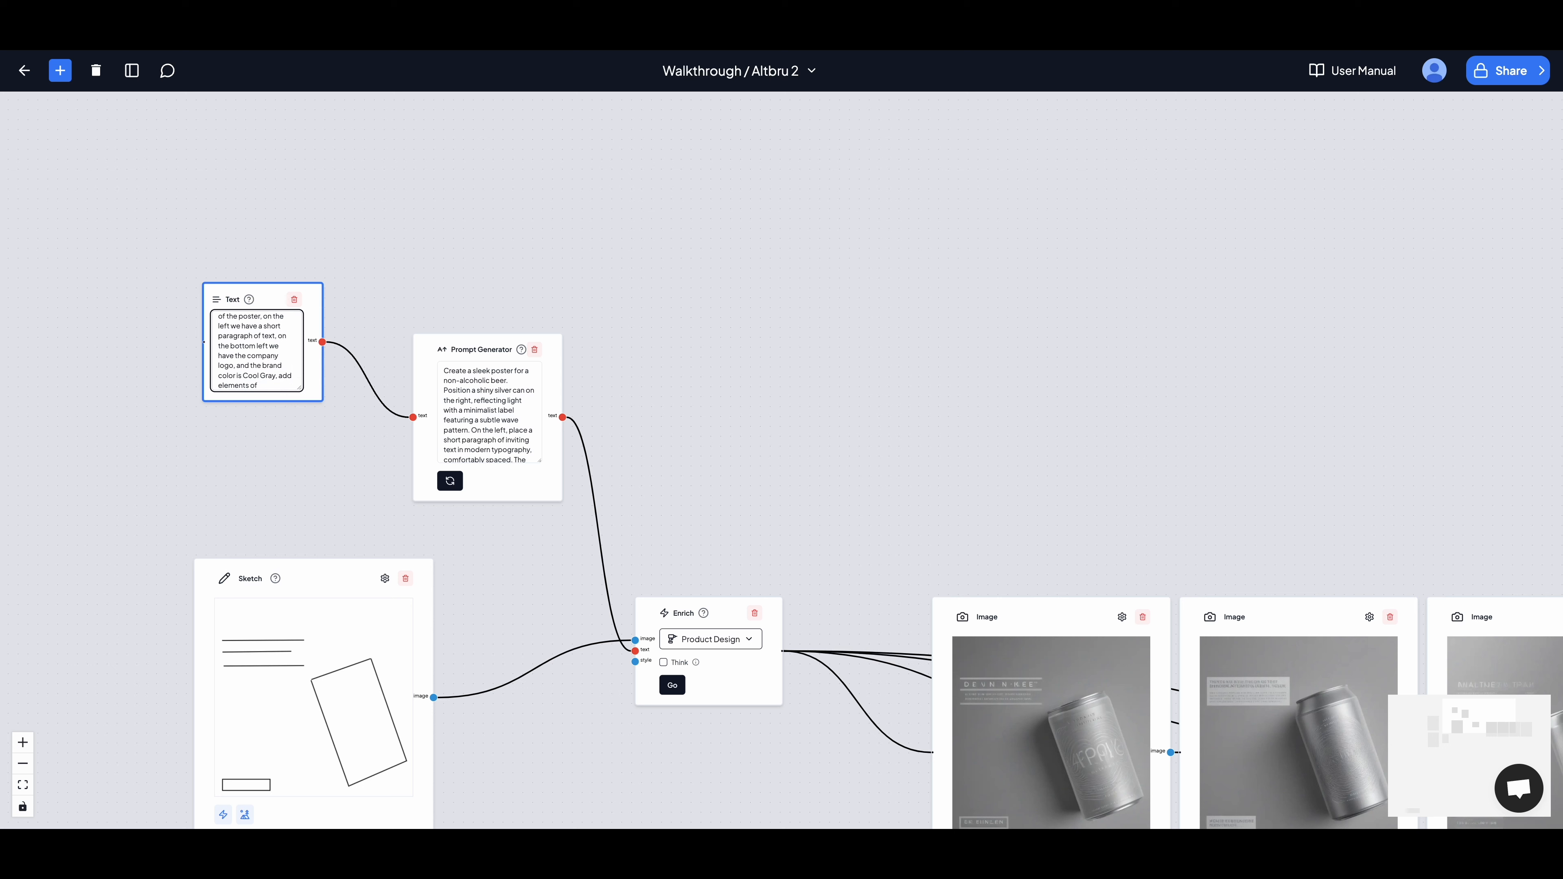
{"action": "key", "text": "BackSpace"}
{"action": "type", "text": "that would convey a sense of being"}
{"action": "key", "text": "BackSpace"}
{"action": "key", "text": "BackSpace"}
{"action": "type", "text": "ng healthy"}
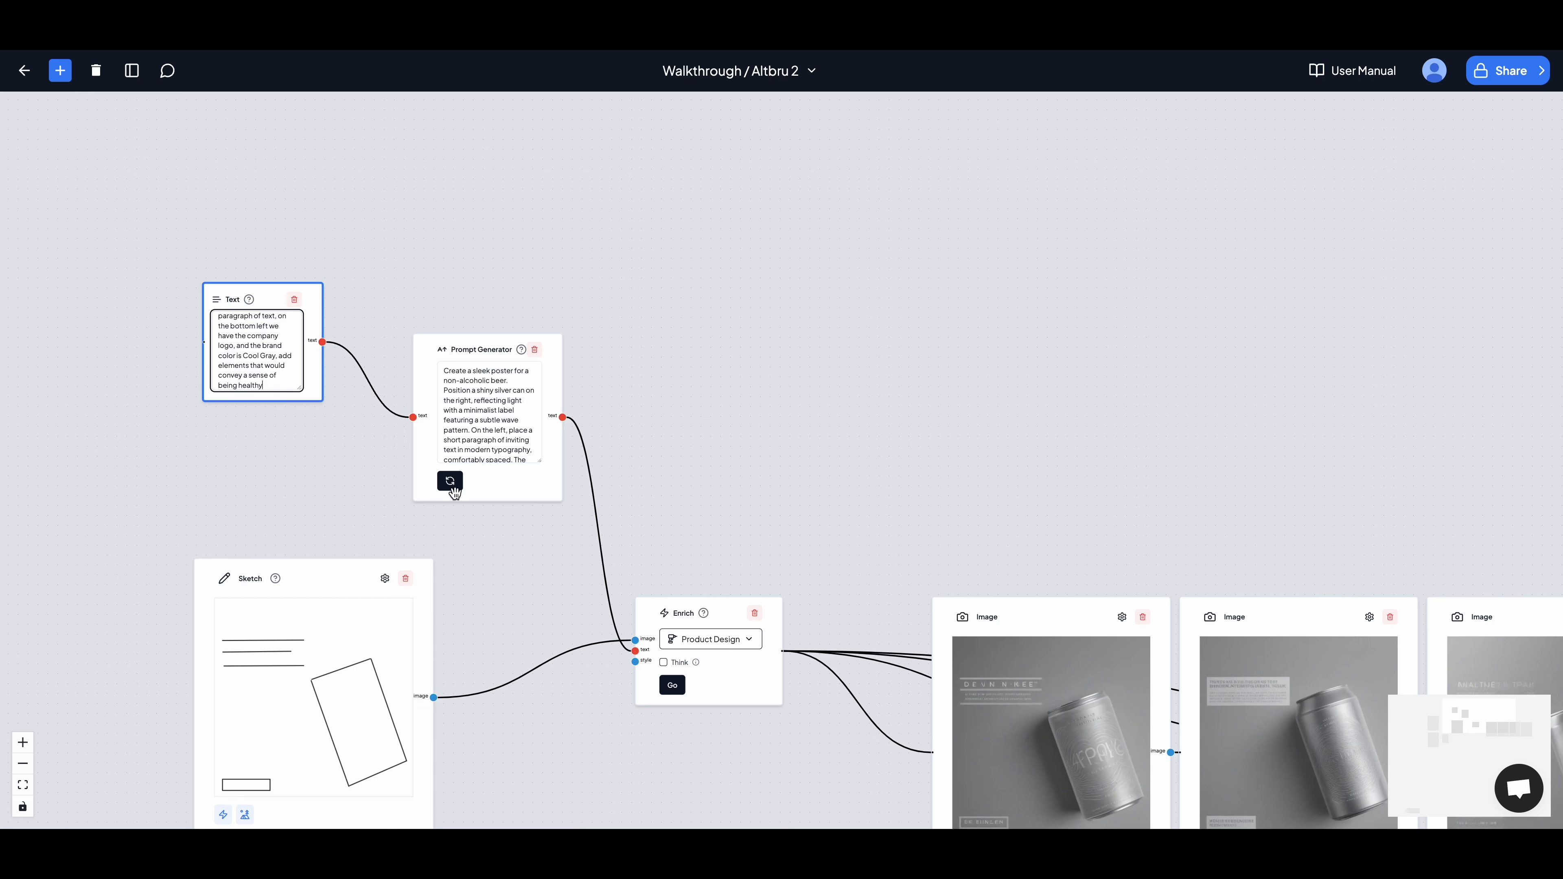
Step: Regenerate the prompt from the updated description and generate a new poster image from it
{"action": "left_click", "coordinate": [450, 482]}
{"action": "scroll", "coordinate": [790, 378], "scroll_direction": "down", "scroll_amount": 3}
{"action": "left_click_drag", "start_coordinate": [732, 362], "coordinate": [572, 245]}
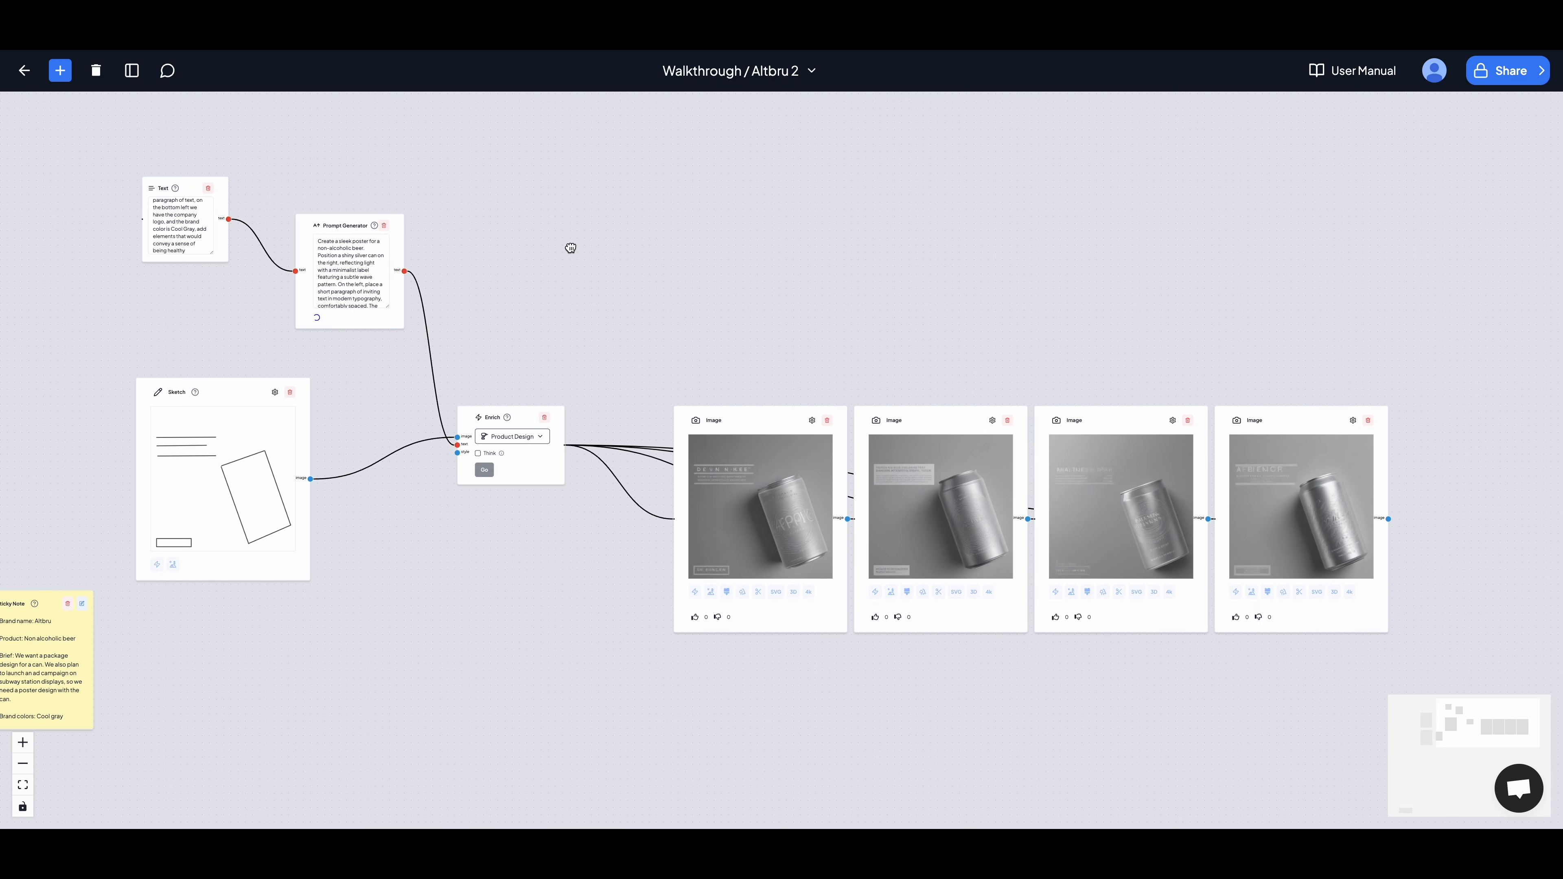
{"action": "left_click", "coordinate": [484, 469]}
{"action": "scroll", "coordinate": [742, 263], "scroll_direction": "down", "scroll_amount": 3}
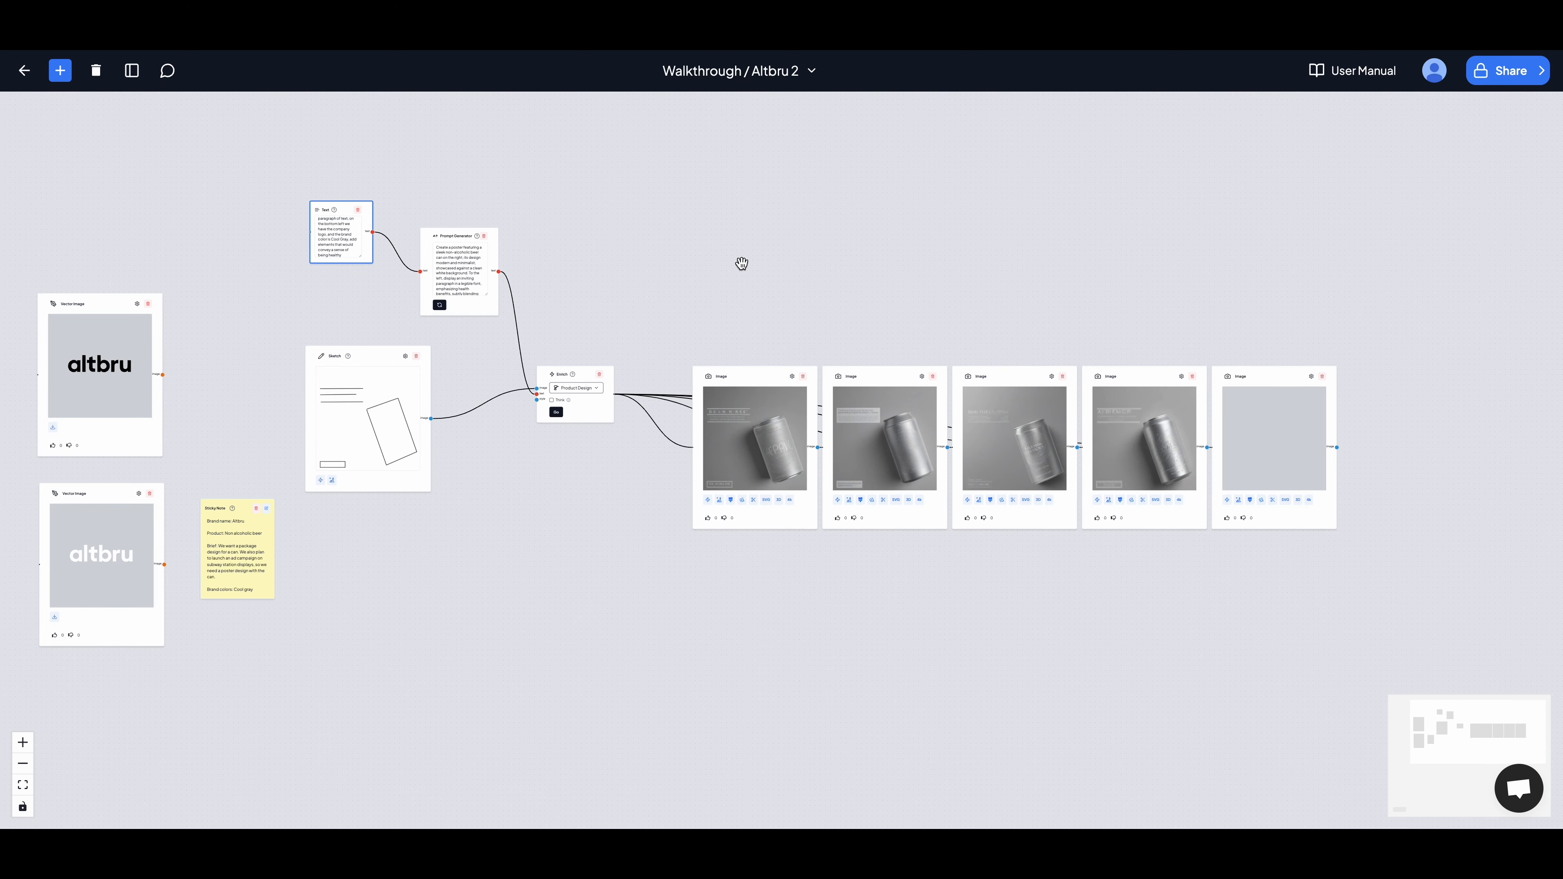
Step: Move the newest poster image below the first row of images to start a second row
{"action": "left_click_drag", "start_coordinate": [1263, 378], "coordinate": [743, 565]}
{"action": "left_click", "coordinate": [628, 562]}
{"action": "scroll", "coordinate": [628, 561], "scroll_direction": "up", "scroll_amount": 3}
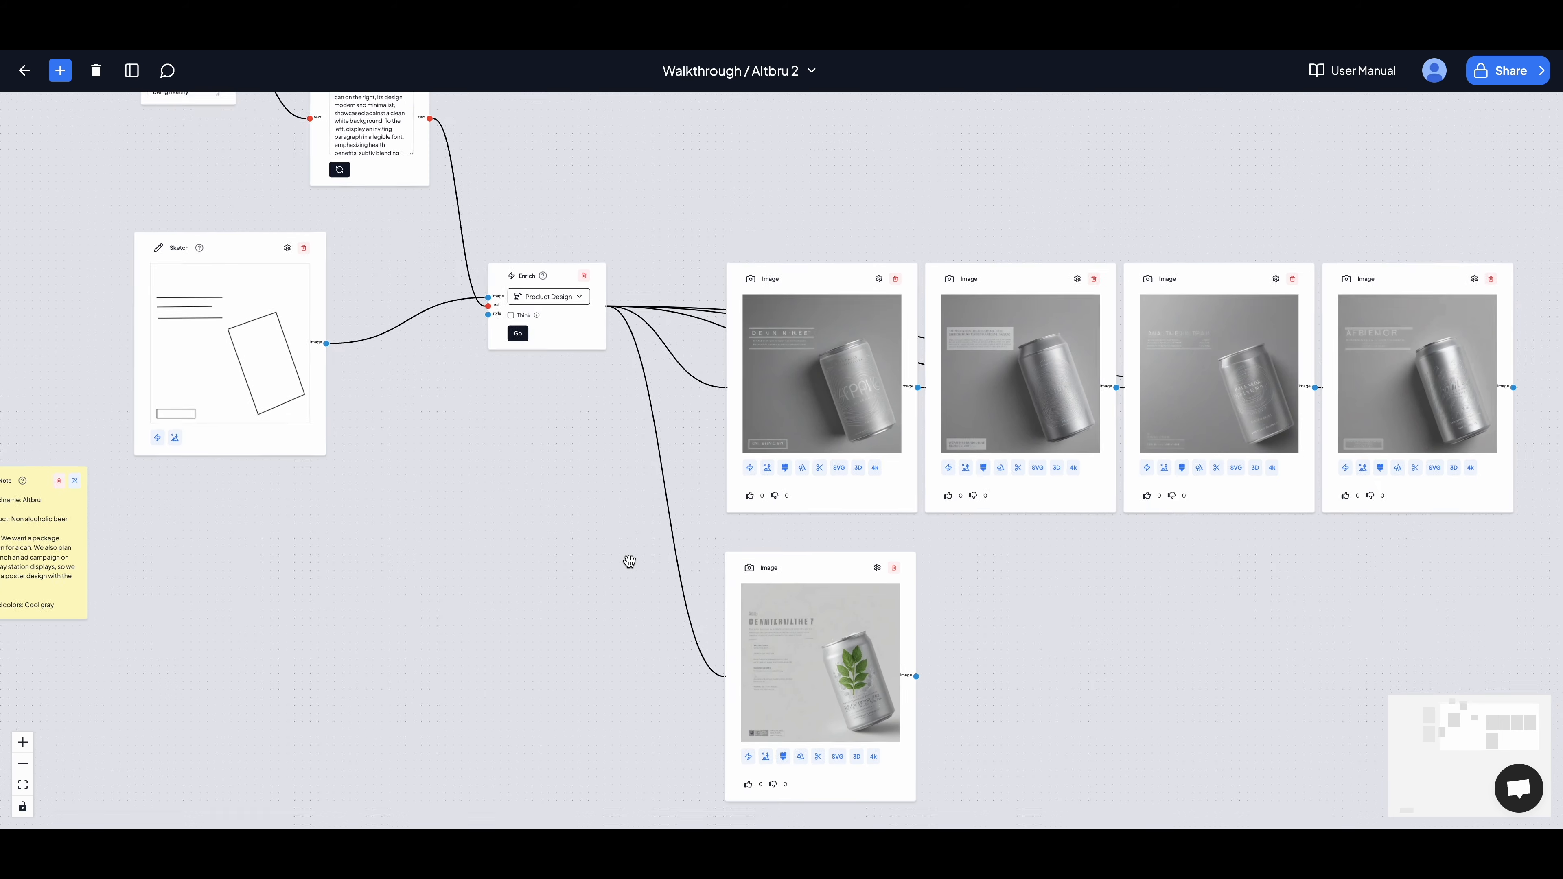
Step: Generate three more poster variations in the second row from the sketch and the health-themed prompt
{"action": "left_click", "coordinate": [515, 328]}
{"action": "left_click_drag", "start_coordinate": [628, 544], "coordinate": [592, 480]}
{"action": "scroll", "coordinate": [593, 480], "scroll_direction": "up", "scroll_amount": 5}
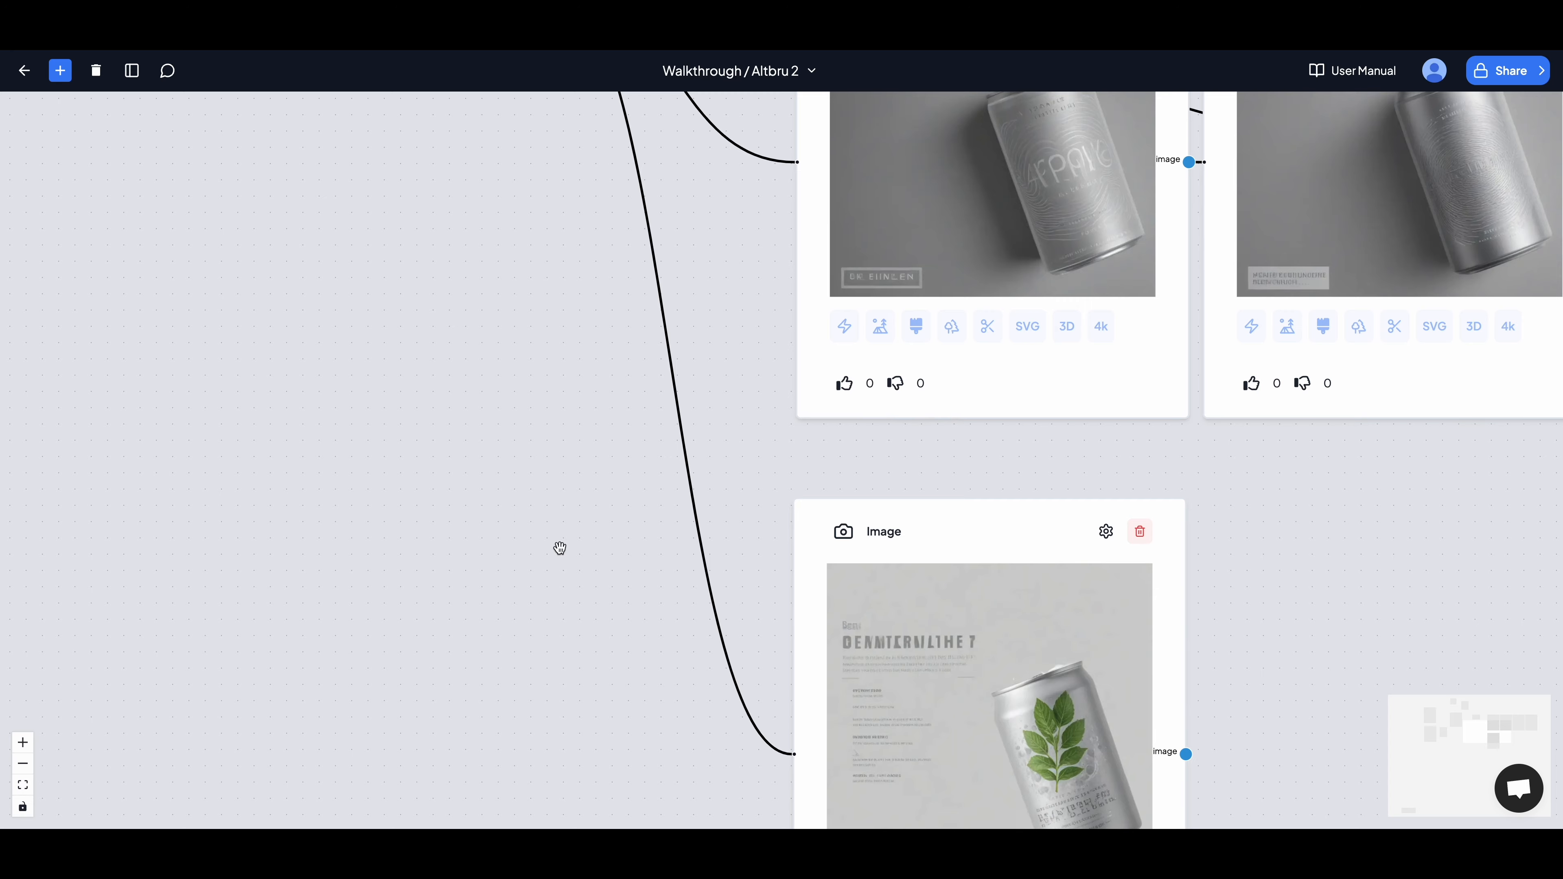
{"action": "scroll", "coordinate": [559, 548], "scroll_direction": "down", "scroll_amount": 5}
{"action": "left_click_drag", "start_coordinate": [559, 548], "coordinate": [530, 504]}
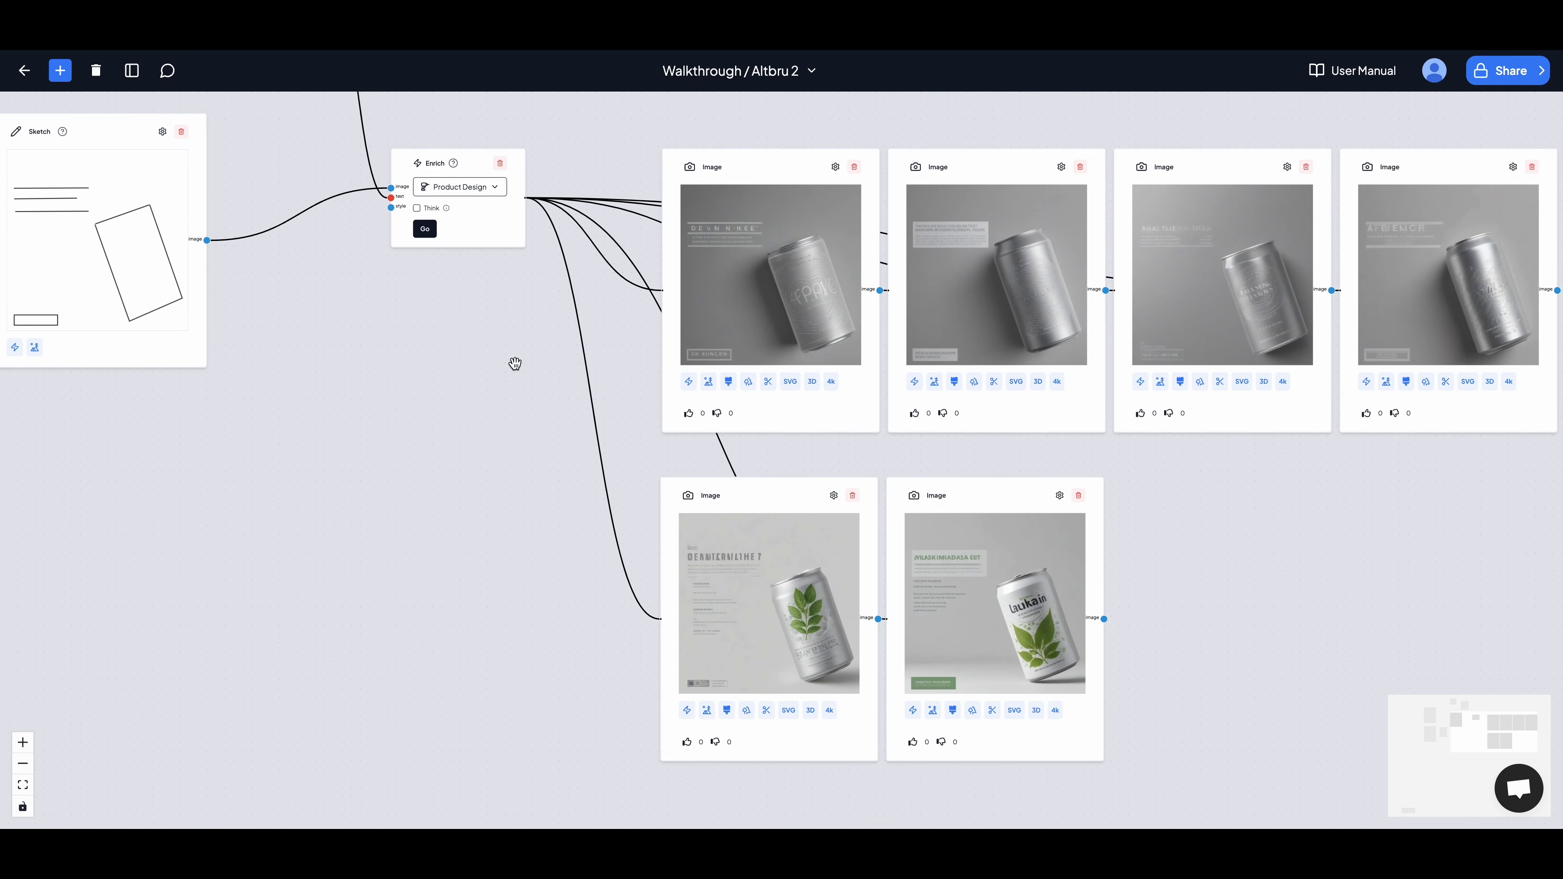
{"action": "left_click", "coordinate": [430, 233]}
{"action": "scroll", "coordinate": [472, 569], "scroll_direction": "down", "scroll_amount": 2}
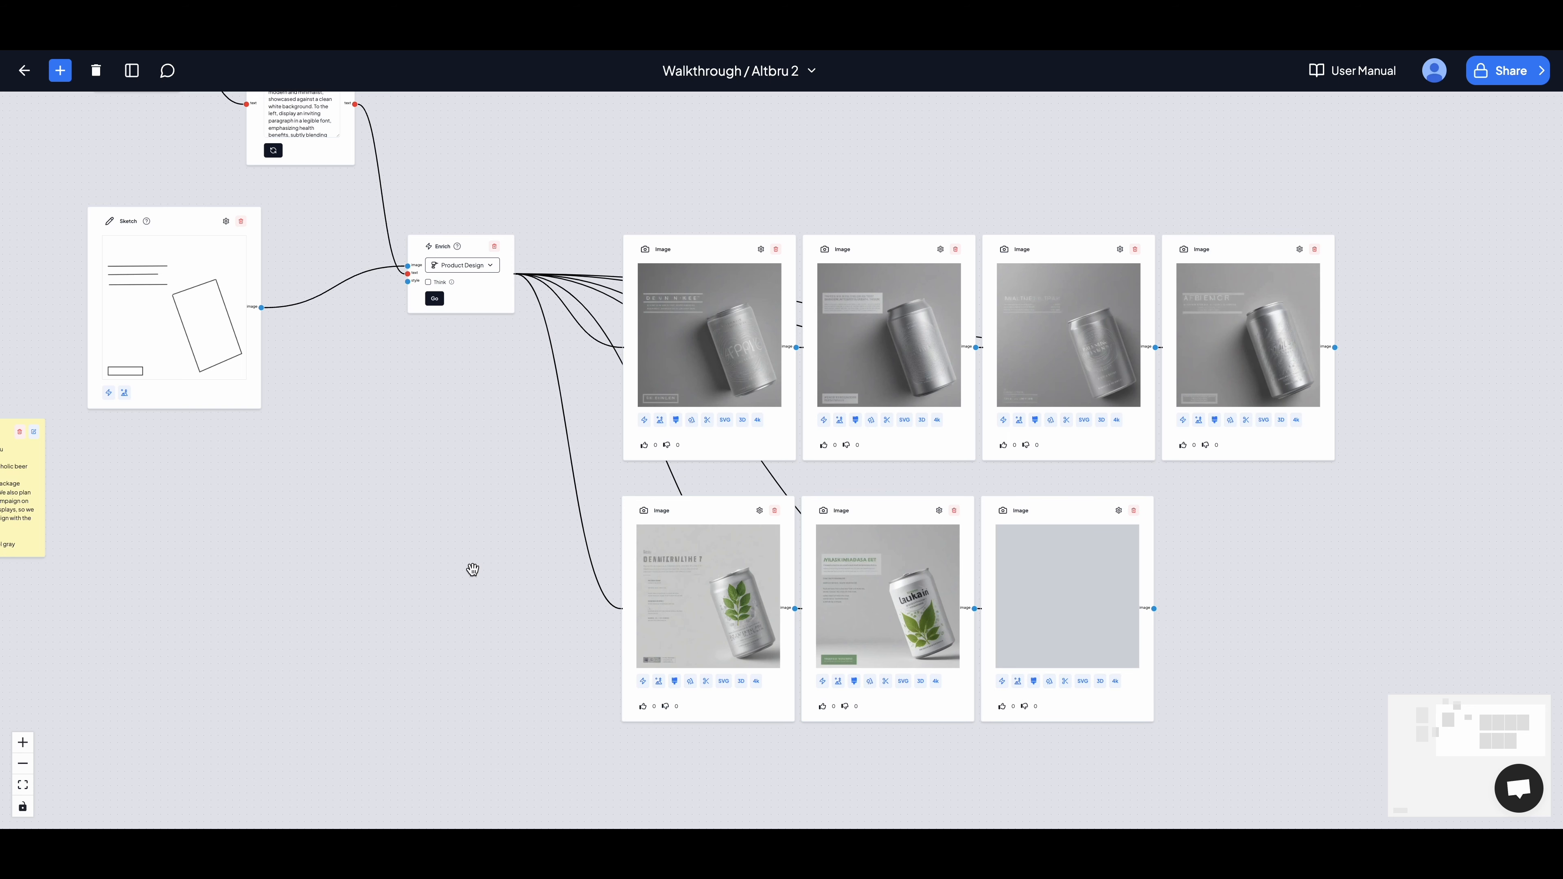
{"action": "left_click", "coordinate": [430, 295]}
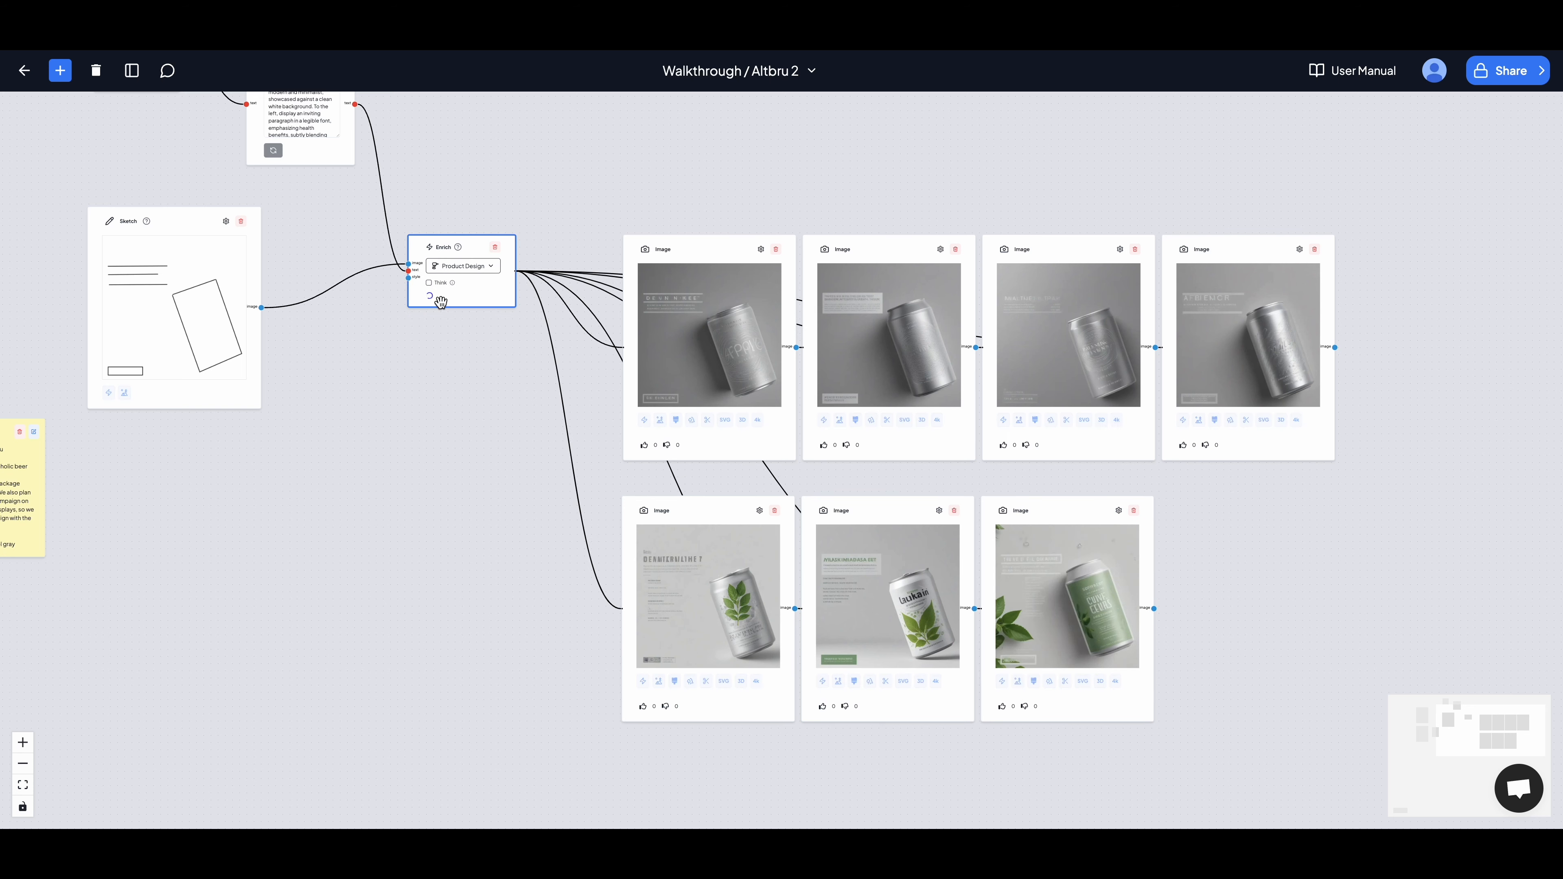
{"action": "scroll", "coordinate": [523, 454], "scroll_direction": "down", "scroll_amount": 2}
{"action": "left_click_drag", "start_coordinate": [523, 453], "coordinate": [471, 433]}
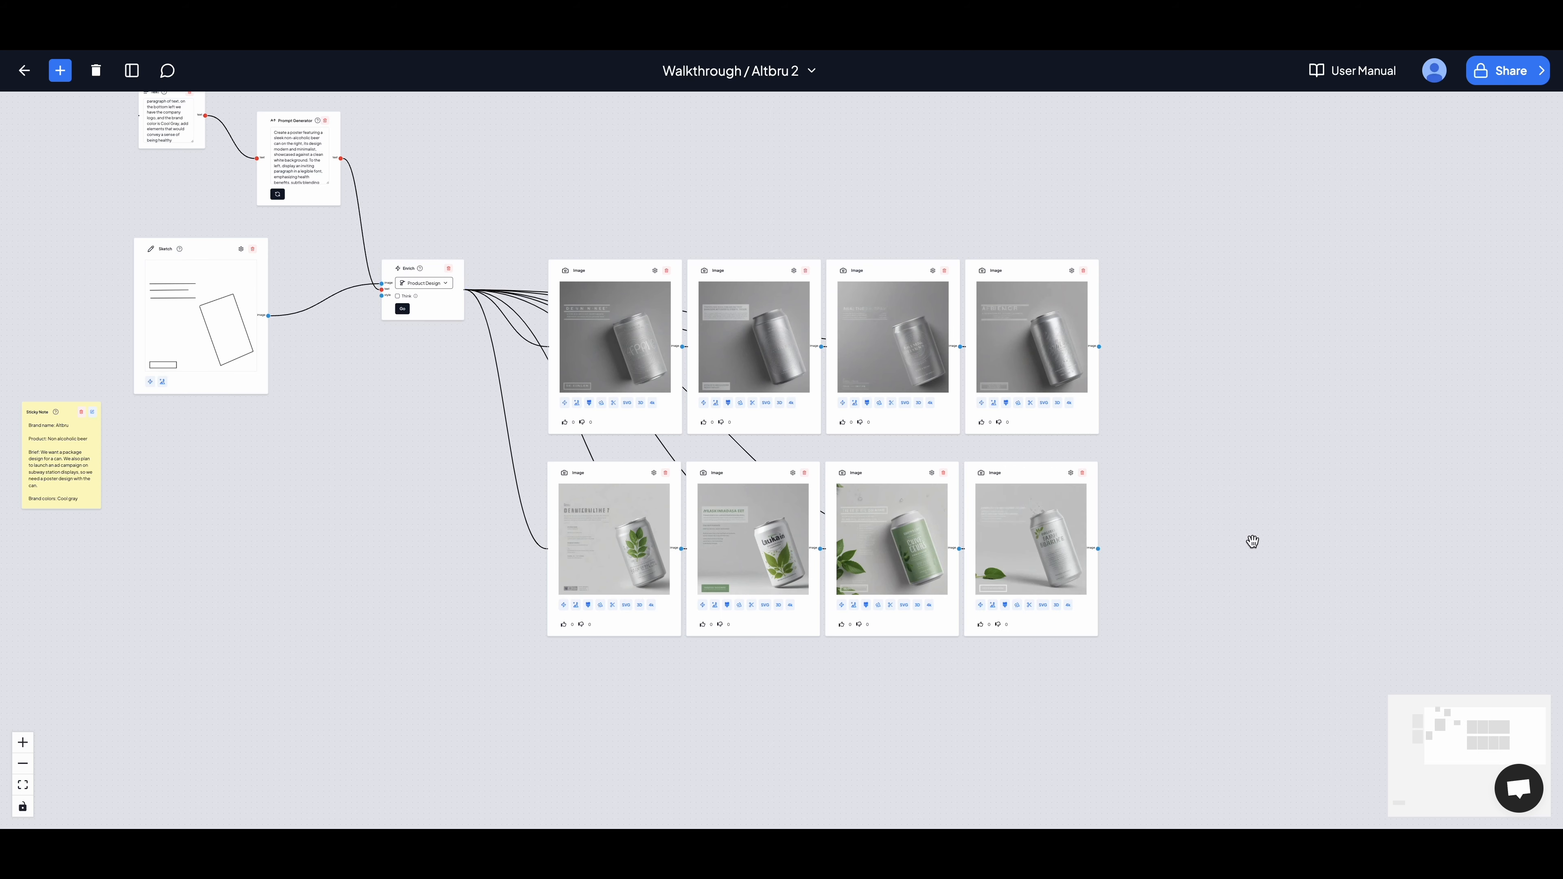
Step: View the second row's white can poster with green leaves enlarged and close it again
{"action": "left_click_drag", "start_coordinate": [1253, 542], "coordinate": [1209, 541]}
{"action": "scroll", "coordinate": [1209, 541], "scroll_direction": "up", "scroll_amount": 1}
{"action": "scroll", "coordinate": [1209, 541], "scroll_direction": "up", "scroll_amount": 2}
{"action": "scroll", "coordinate": [1207, 537], "scroll_direction": "down", "scroll_amount": 2}
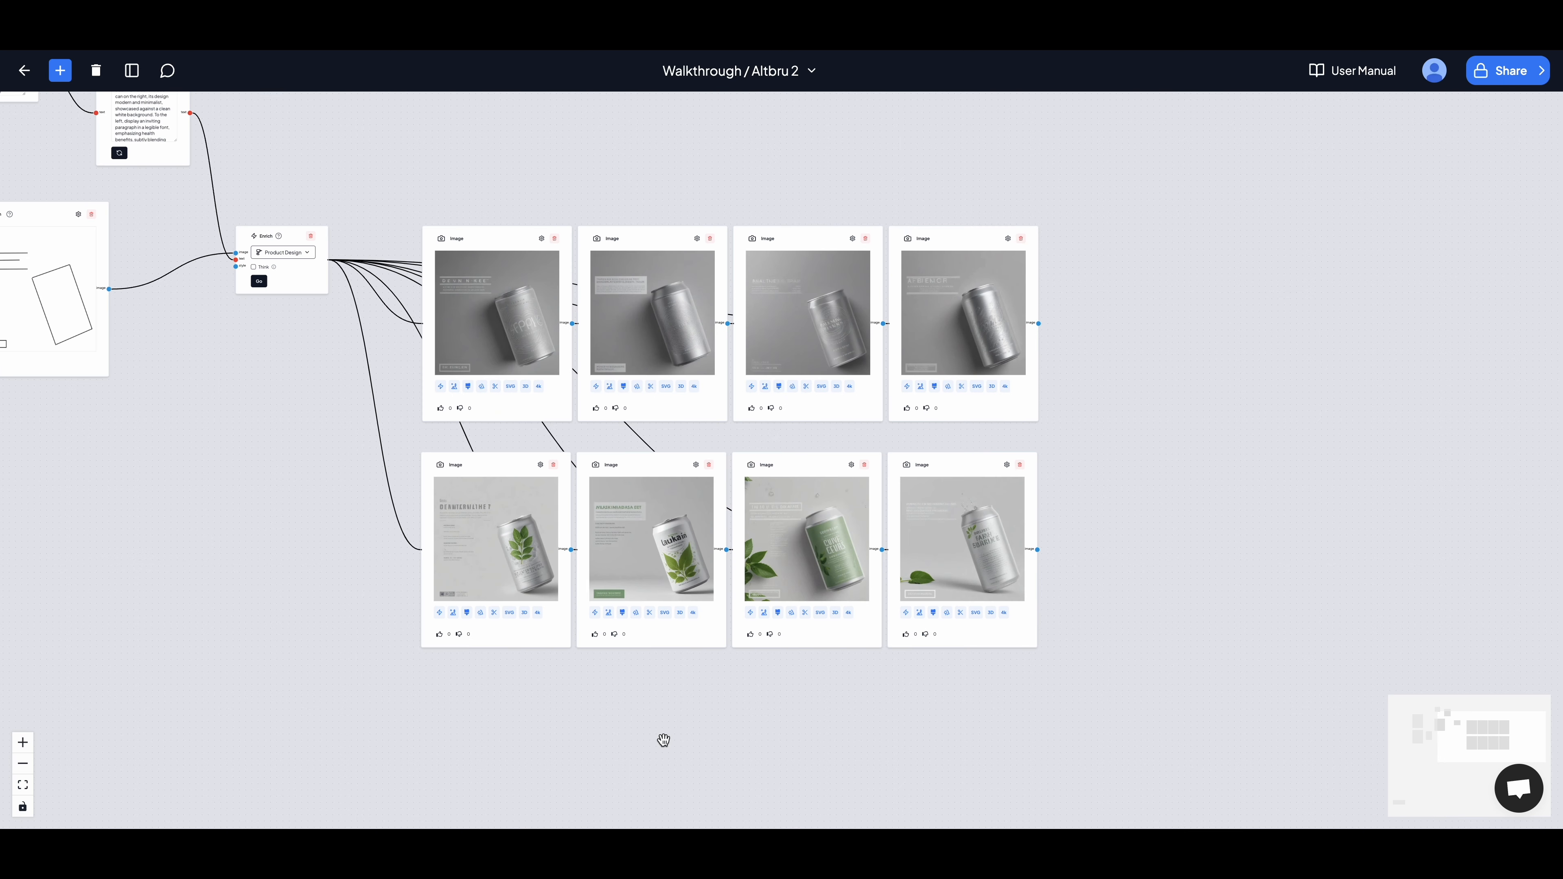
{"action": "left_click", "coordinate": [673, 535]}
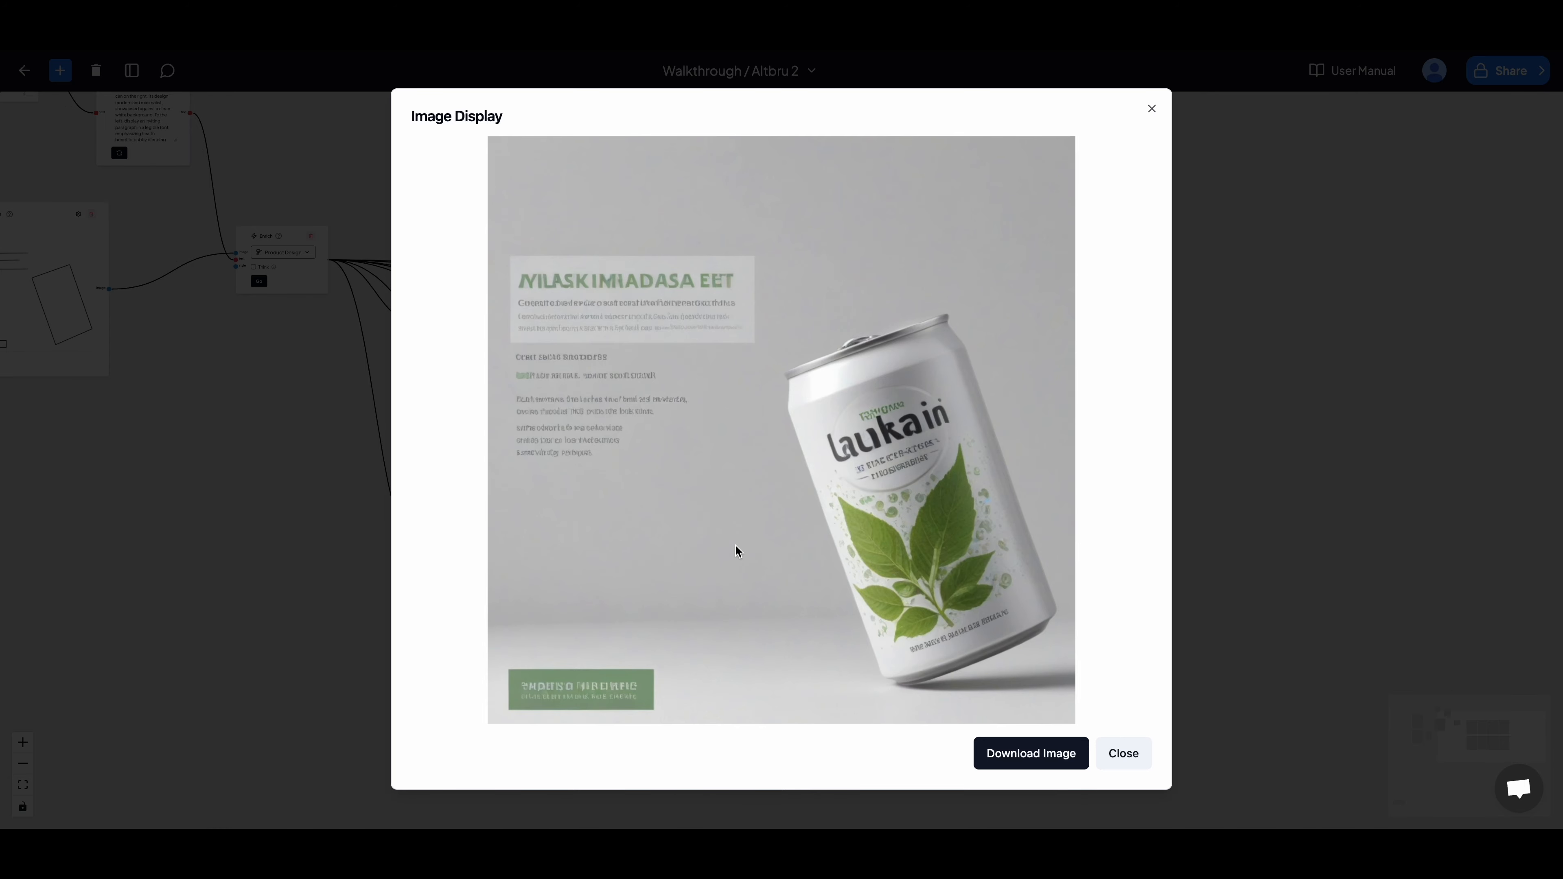
{"action": "left_click", "coordinate": [1119, 752]}
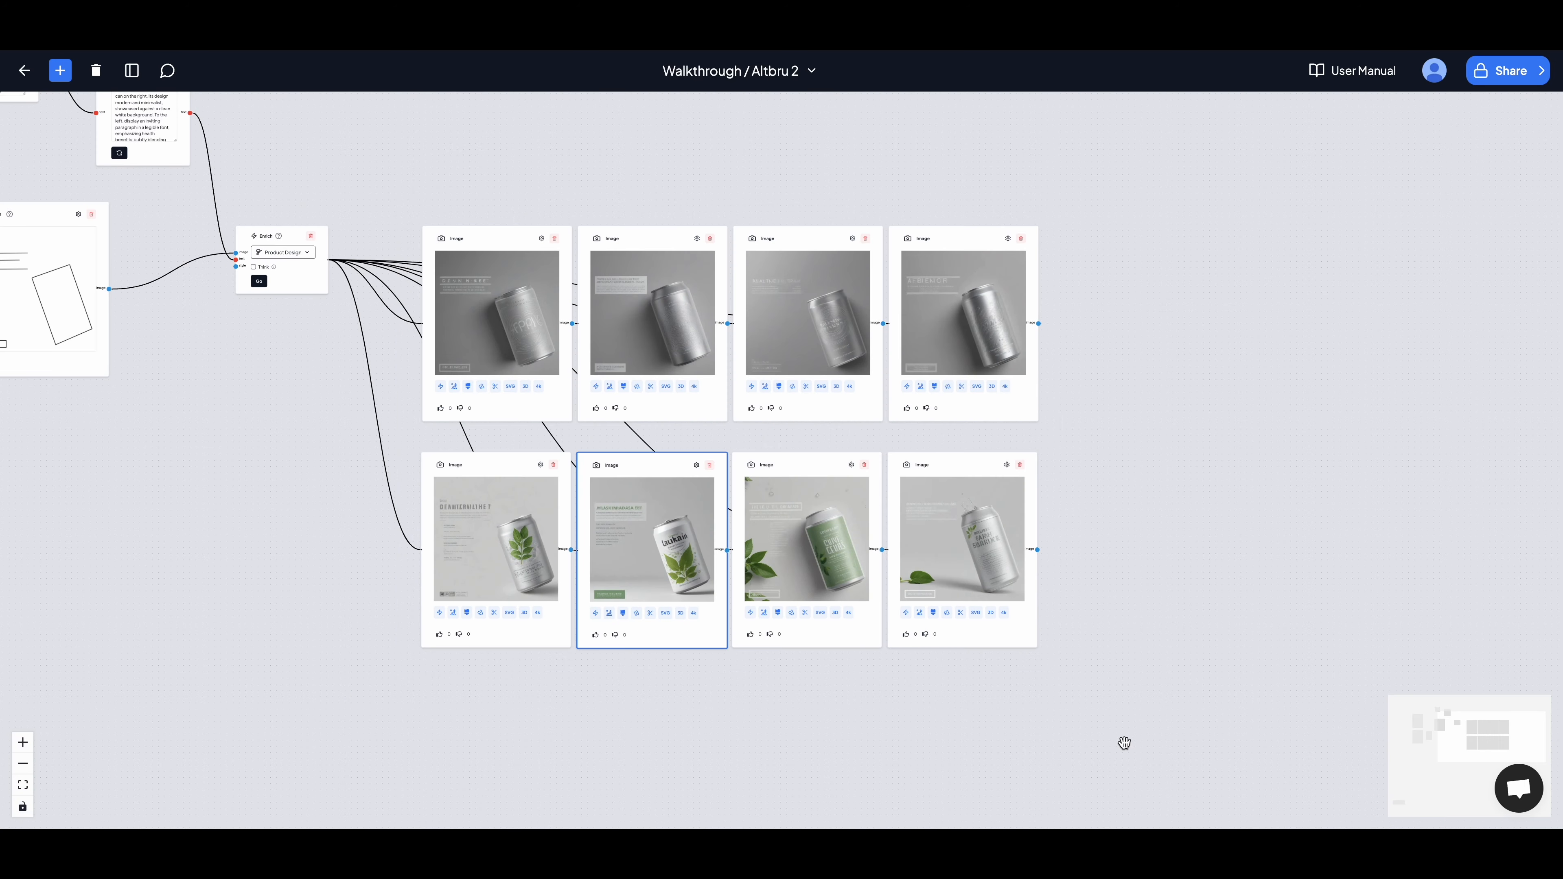
Step: Move the white can poster with green leaves below the second row of images
{"action": "scroll", "coordinate": [985, 554], "scroll_direction": "down", "scroll_amount": 2}
{"action": "left_click_drag", "start_coordinate": [658, 381], "coordinate": [492, 619]}
{"action": "scroll", "coordinate": [632, 649], "scroll_direction": "down", "scroll_amount": 3}
{"action": "scroll", "coordinate": [632, 502], "scroll_direction": "up", "scroll_amount": 5}
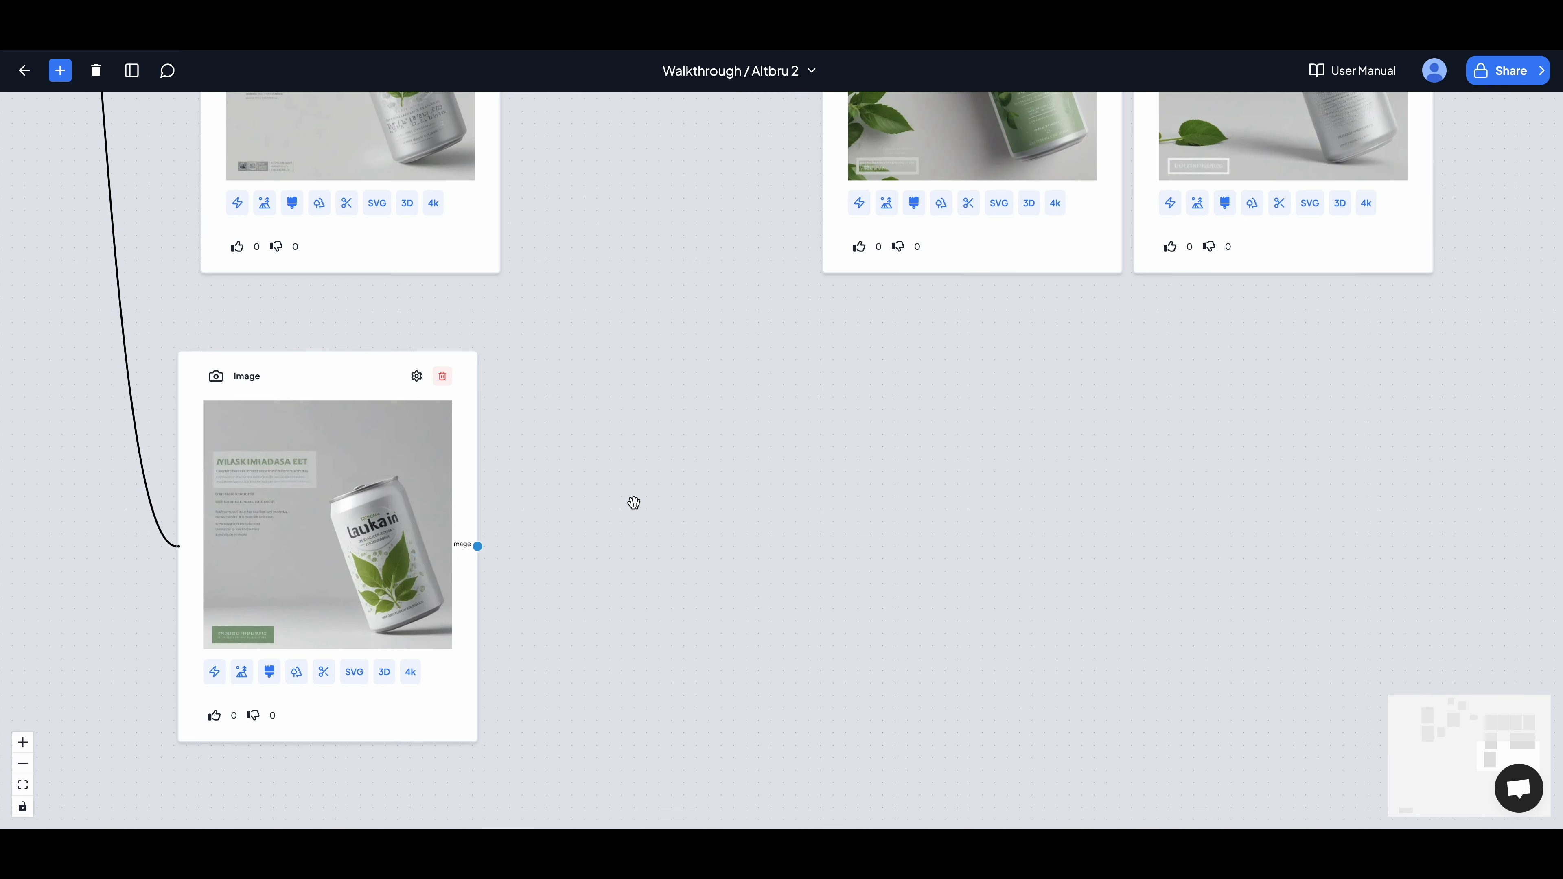
Step: Add an Enrich node to the moved leaf-can poster, turn off Think, and generate an image from it
{"action": "left_click", "coordinate": [225, 669]}
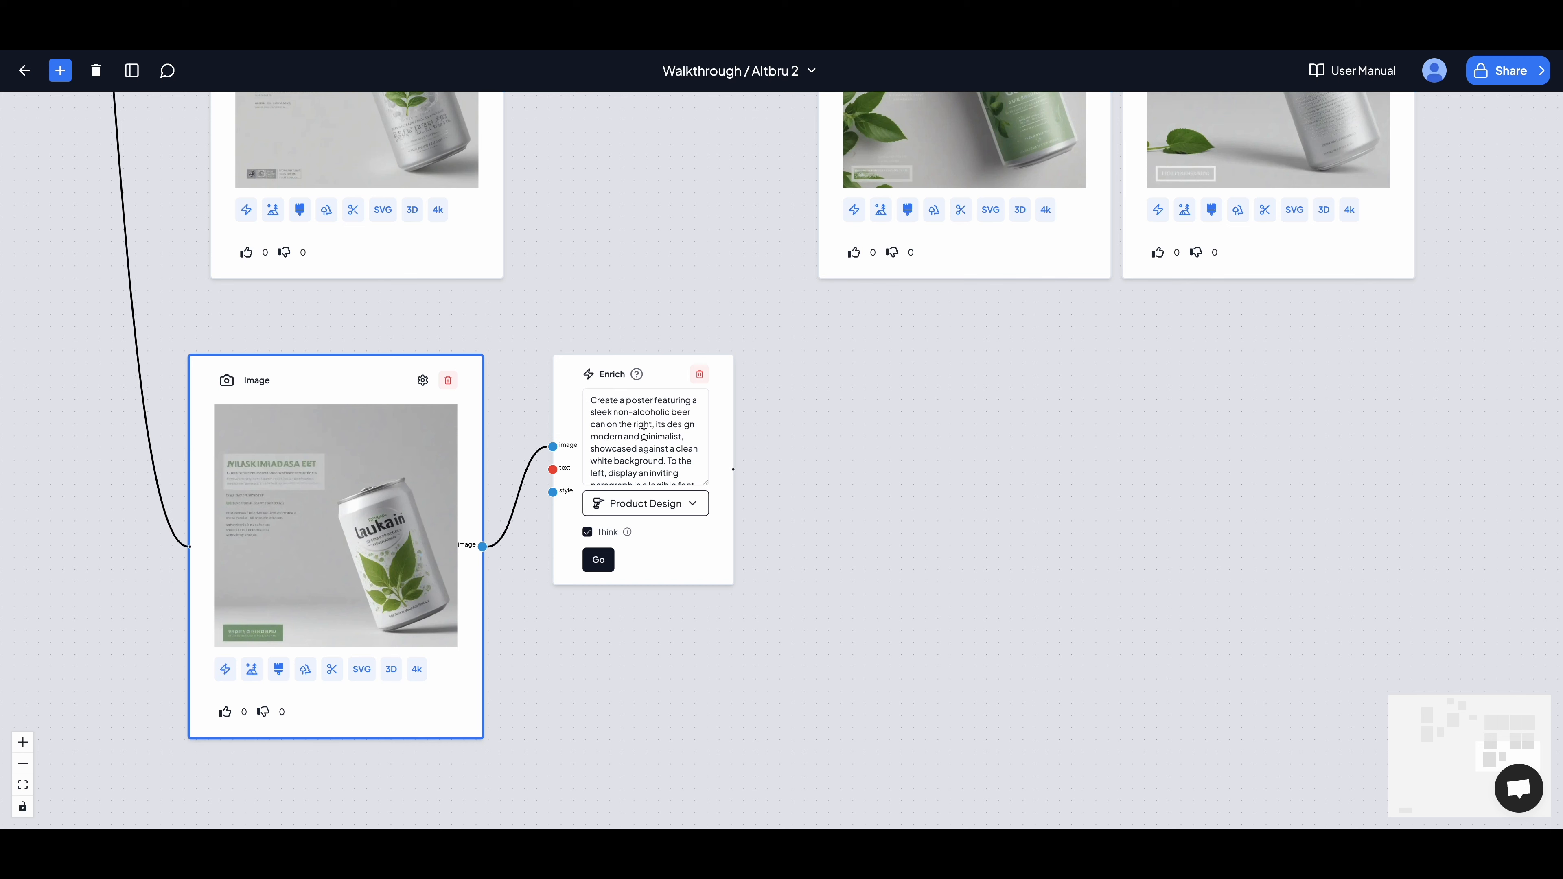
{"action": "left_click", "coordinate": [587, 533]}
{"action": "left_click", "coordinate": [598, 559]}
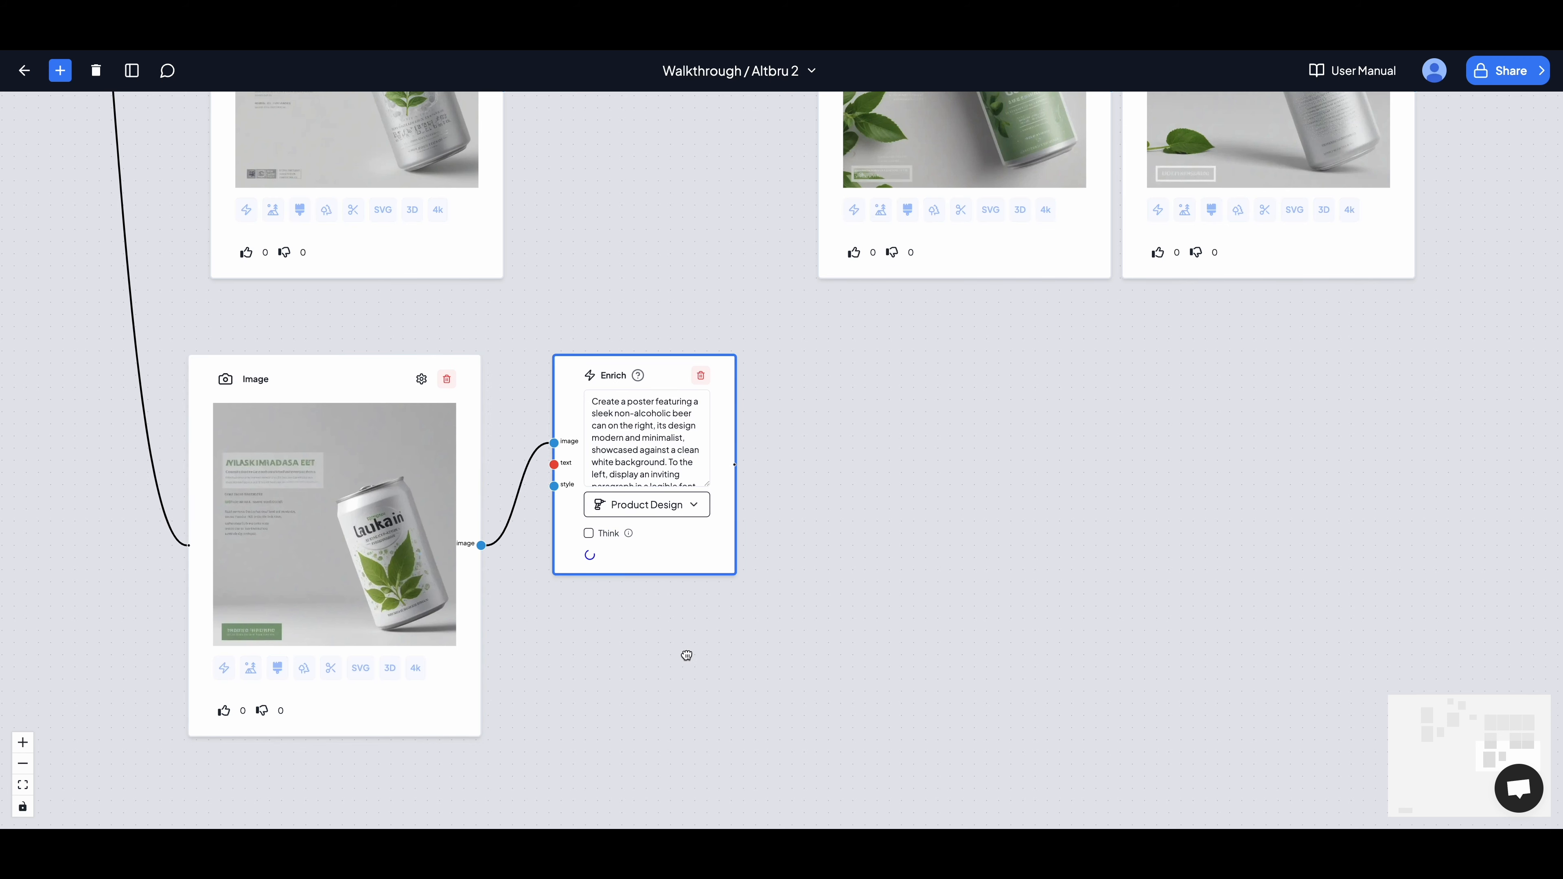
{"action": "scroll", "coordinate": [669, 653], "scroll_direction": "down", "scroll_amount": 2}
{"action": "scroll", "coordinate": [670, 653], "scroll_direction": "down", "scroll_amount": 3}
{"action": "left_click_drag", "start_coordinate": [669, 652], "coordinate": [492, 515]}
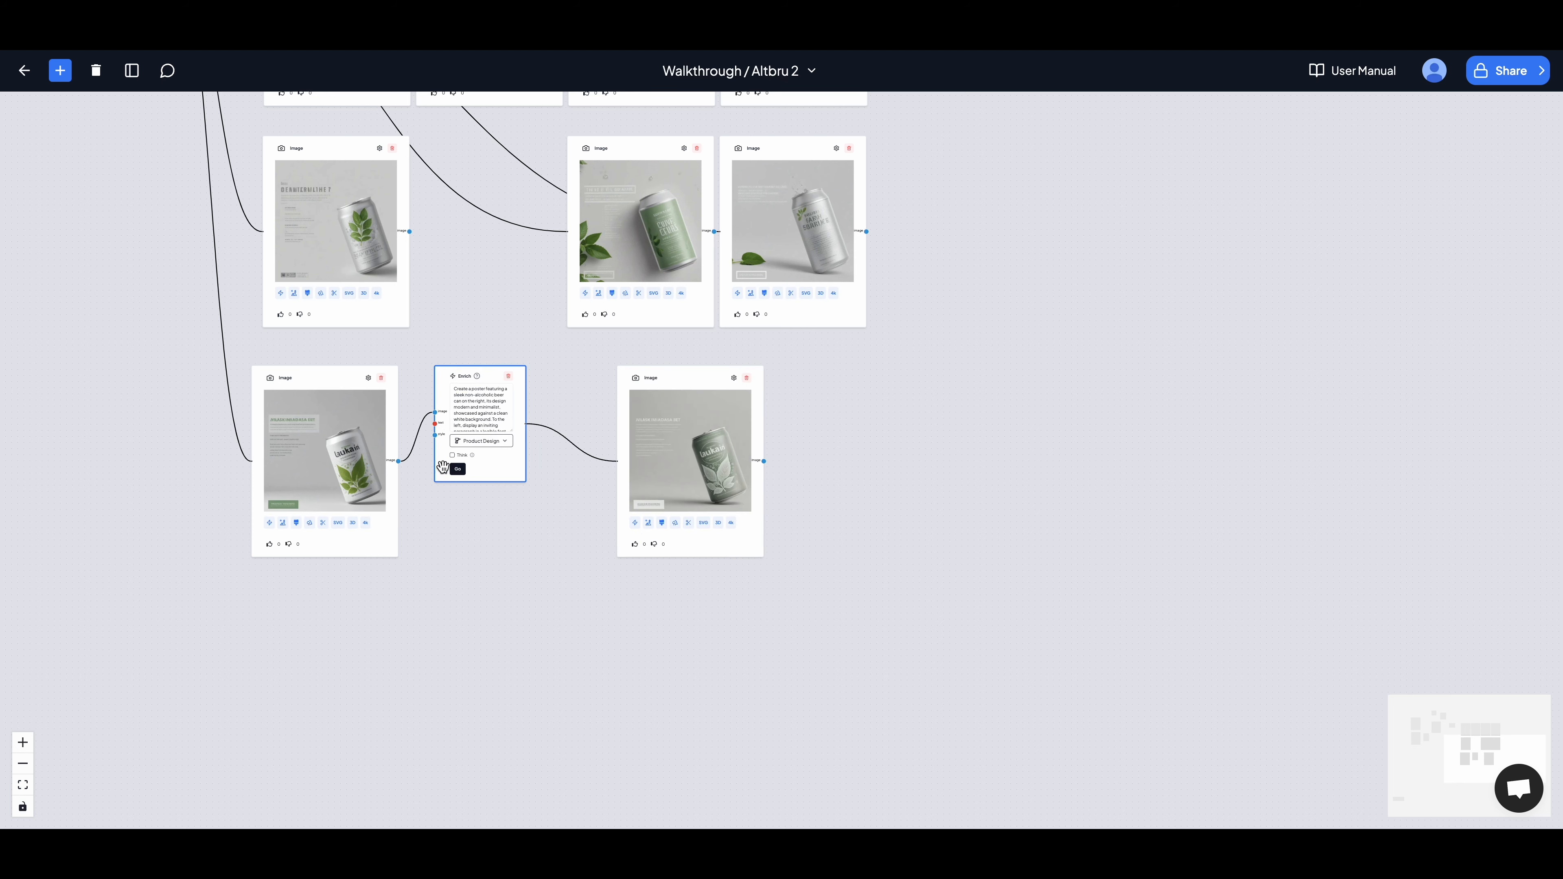
Step: Generate a second variation of the leaf-can poster with its new Enrich node
{"action": "left_click", "coordinate": [457, 468]}
{"action": "left_click_drag", "start_coordinate": [533, 528], "coordinate": [447, 548]}
{"action": "scroll", "coordinate": [444, 548], "scroll_direction": "up", "scroll_amount": 3}
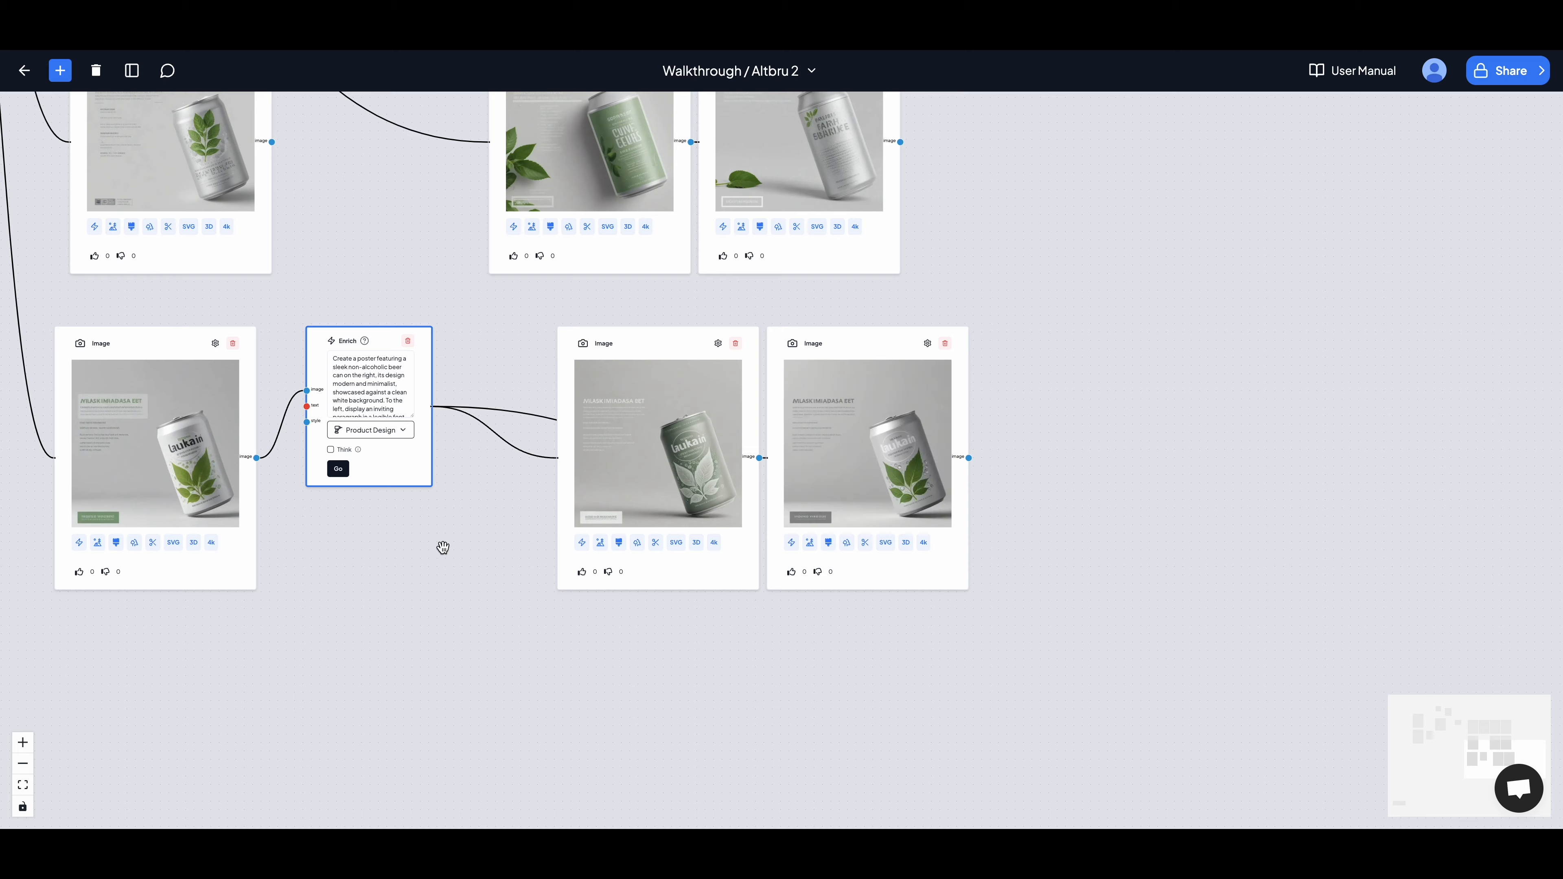
Step: Generate a third variation of the leaf-can poster with its Enrich node
{"action": "scroll", "coordinate": [443, 548], "scroll_direction": "down", "scroll_amount": 2}
{"action": "left_click", "coordinate": [356, 480]}
{"action": "left_click", "coordinate": [478, 389]}
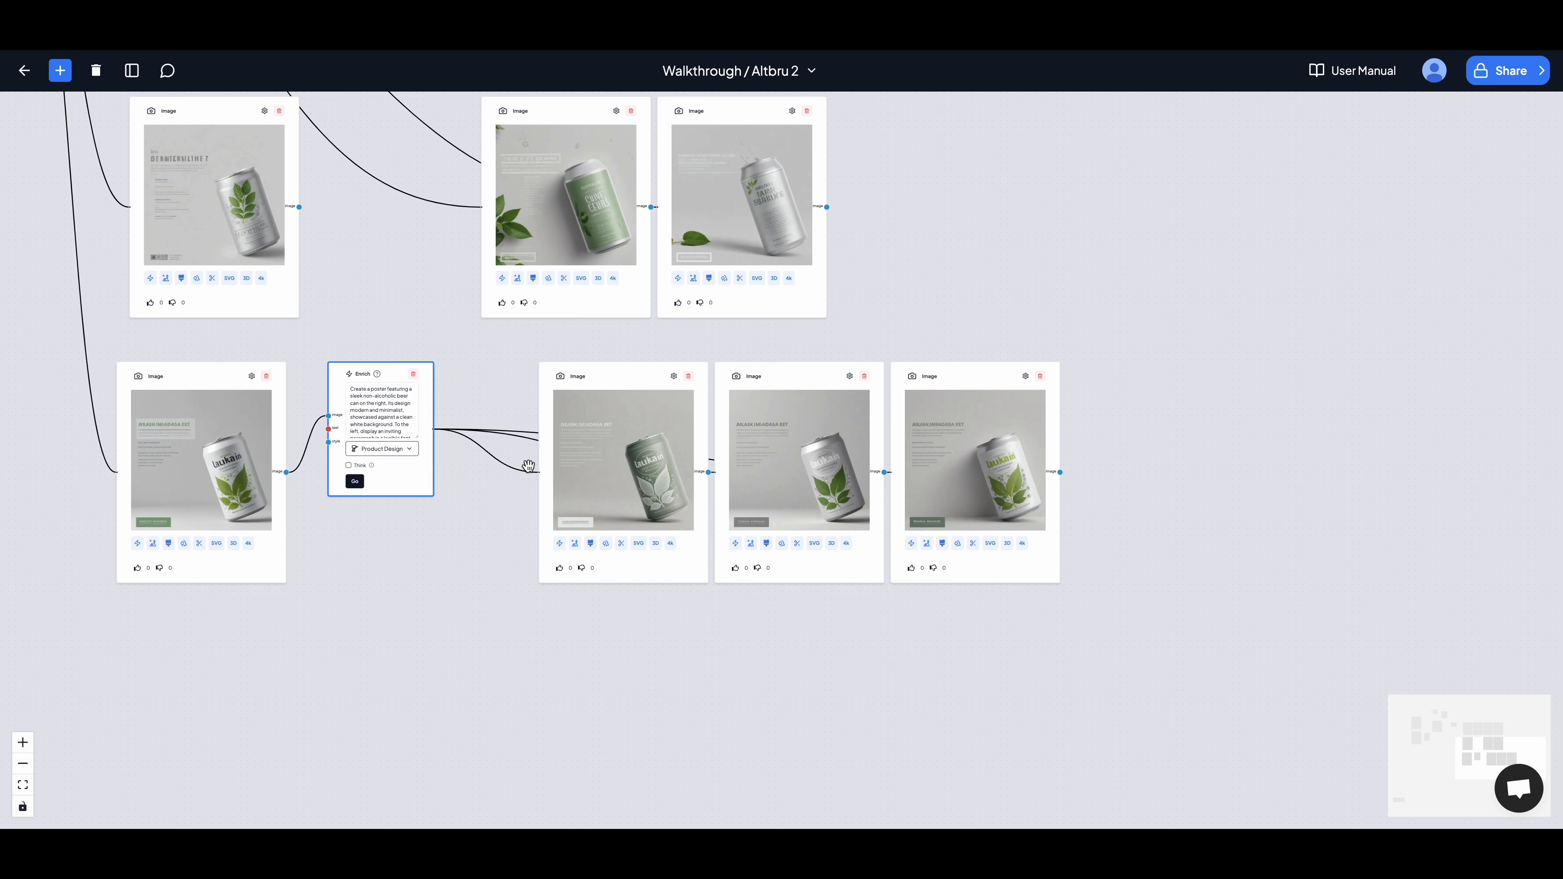
Step: Append "dark off white background" to the leaf-can Enrich prompt and generate a poster from it
{"action": "scroll", "coordinate": [377, 554], "scroll_direction": "up", "scroll_amount": 1}
{"action": "scroll", "coordinate": [381, 434], "scroll_direction": "down", "scroll_amount": 5}
{"action": "scroll", "coordinate": [381, 434], "scroll_direction": "down", "scroll_amount": 2}
{"action": "left_click", "coordinate": [404, 427]}
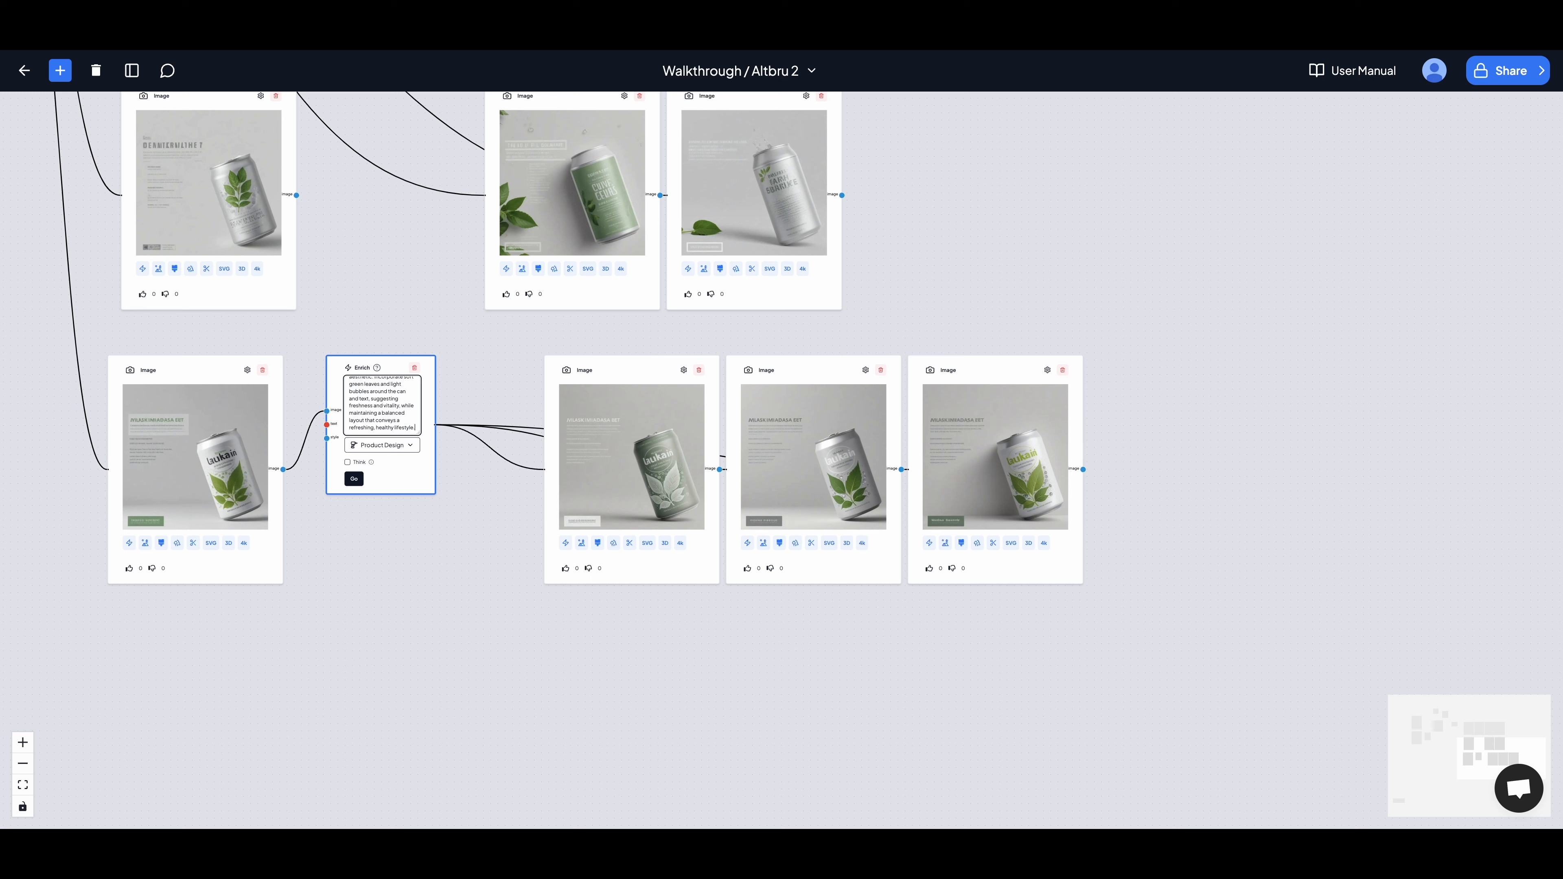
{"action": "type", "text": "dark off whit background"}
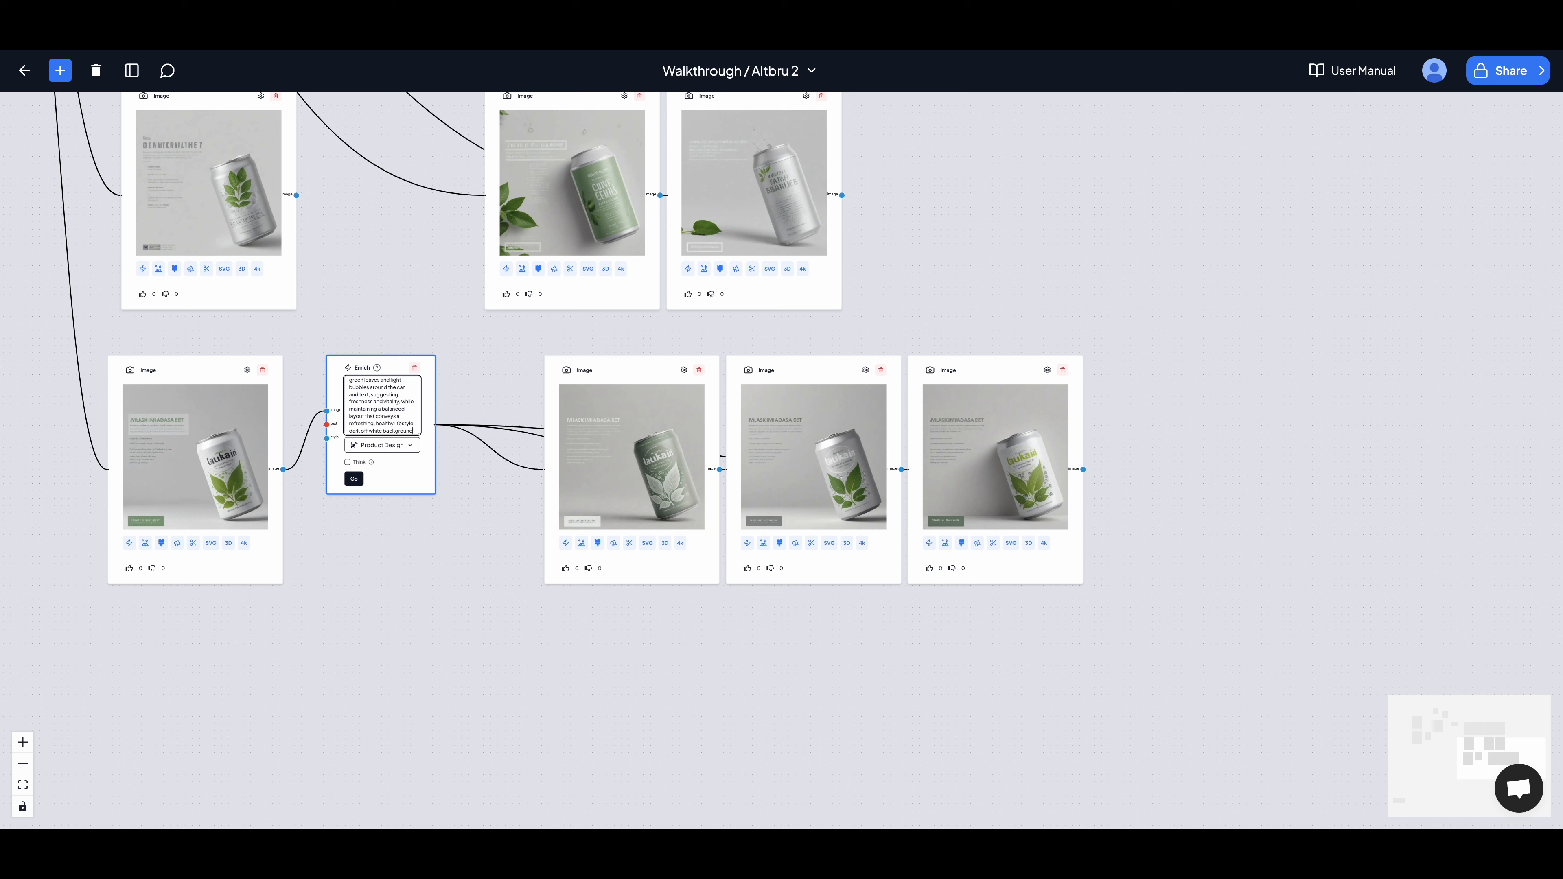
{"action": "scroll", "coordinate": [472, 486], "scroll_direction": "up", "scroll_amount": 4}
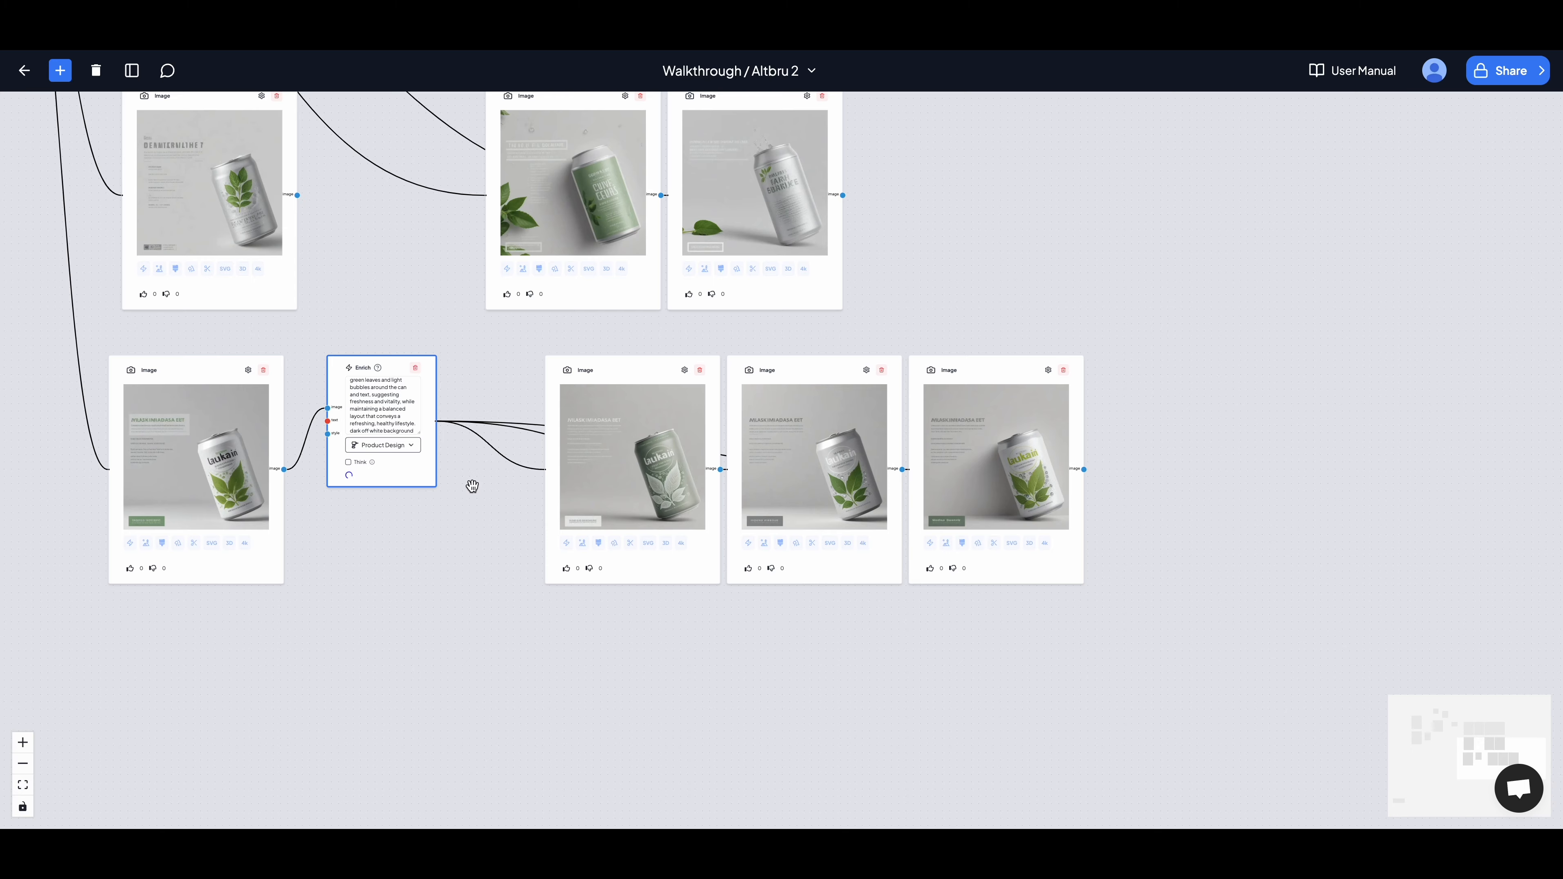
{"action": "scroll", "coordinate": [472, 486], "scroll_direction": "down", "scroll_amount": 5}
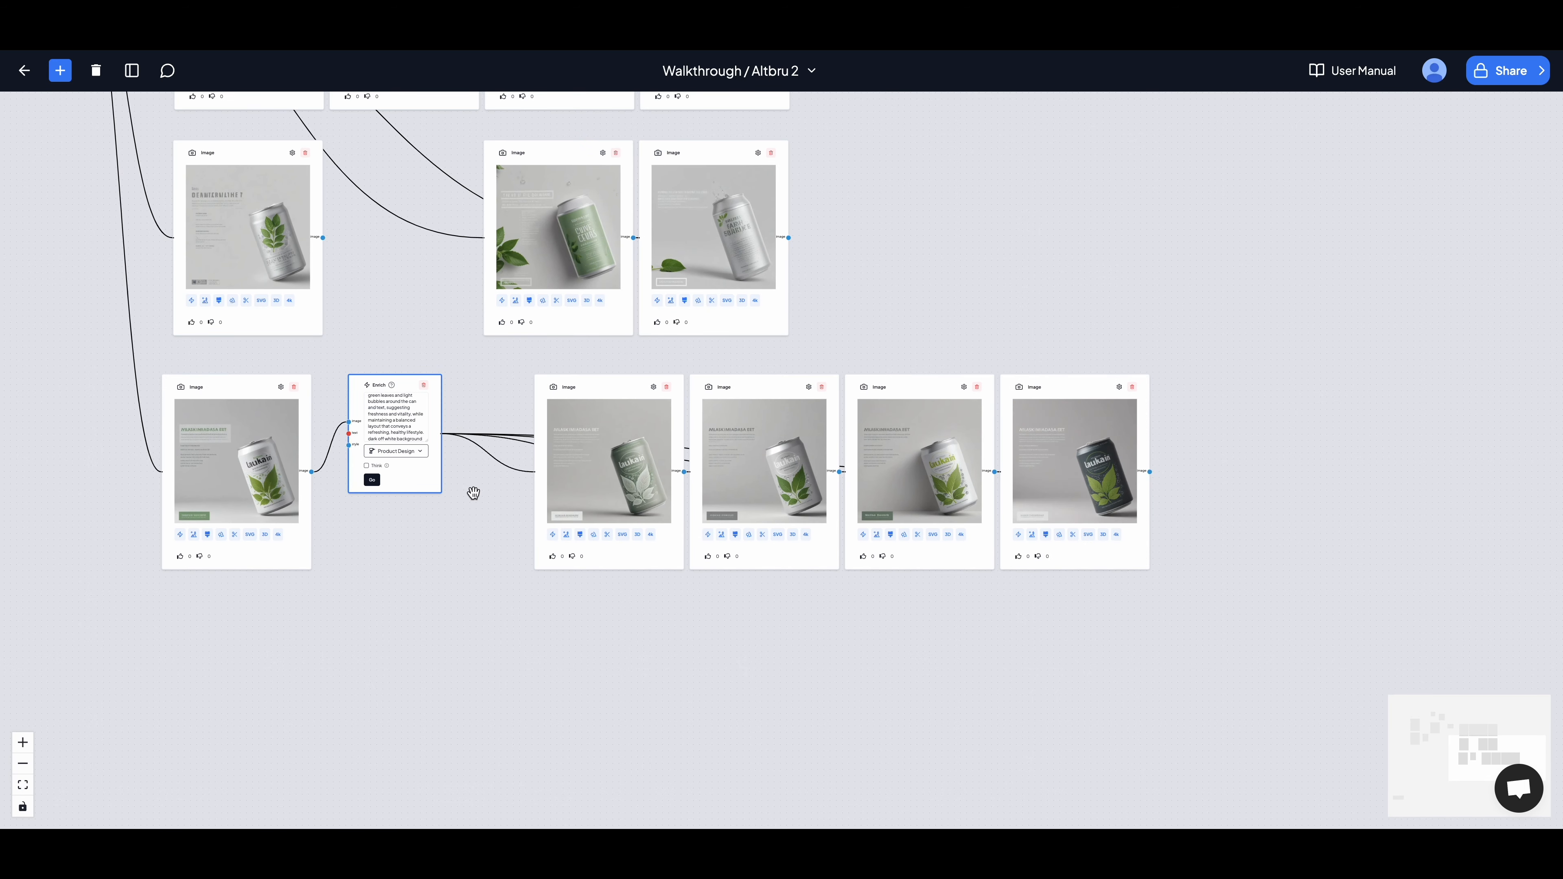
Step: Generate two more leaf-can posters from the Enrich prompt with the dark off-white background wording
{"action": "left_click_drag", "start_coordinate": [1169, 325], "coordinate": [1078, 304]}
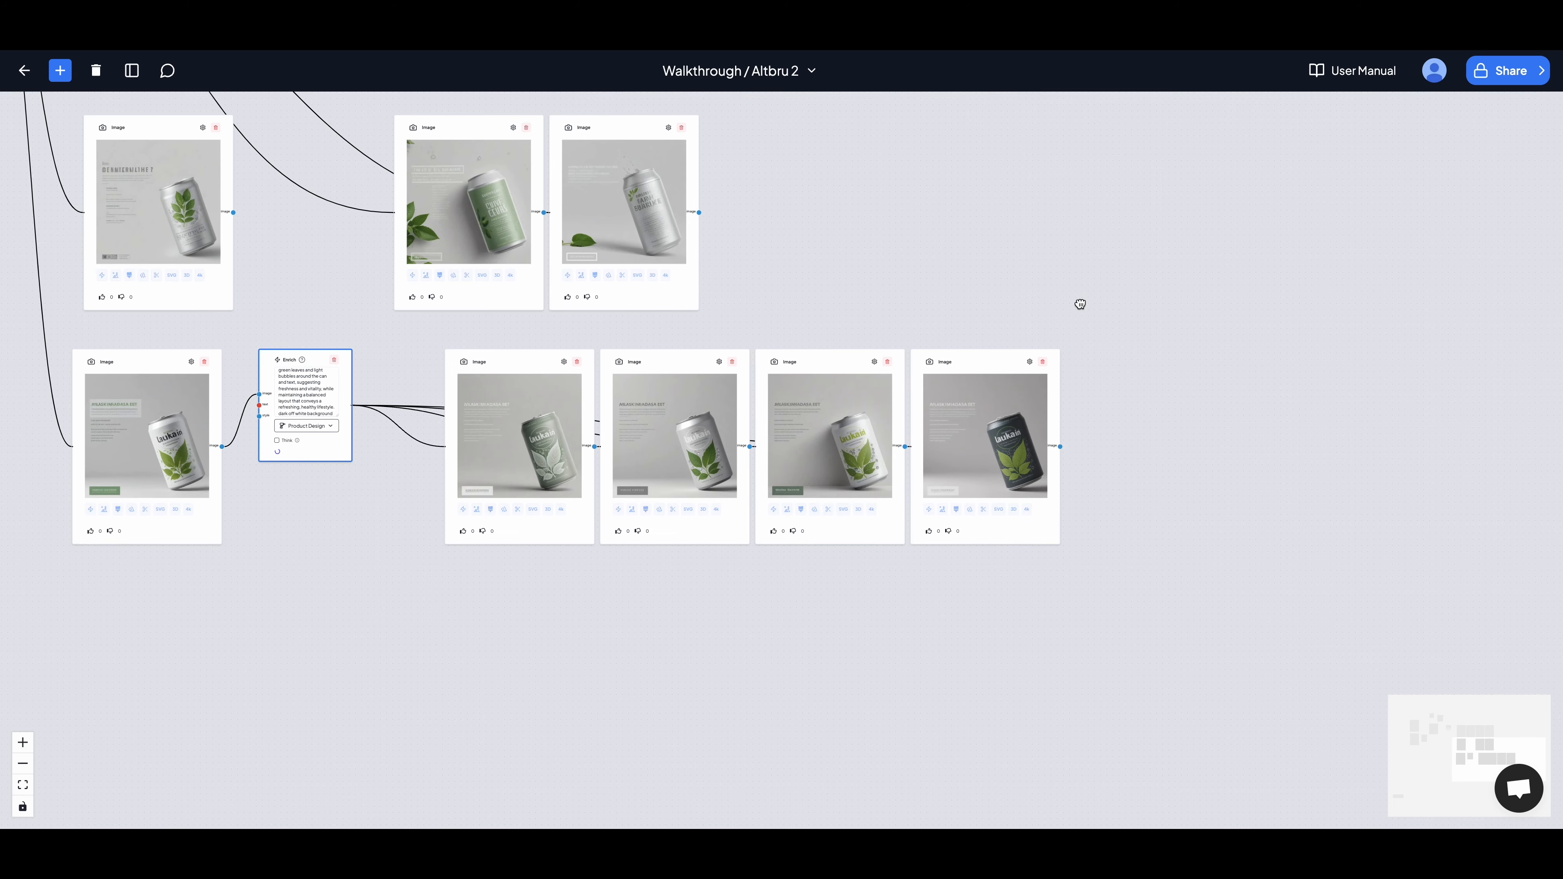
{"action": "scroll", "coordinate": [1080, 302], "scroll_direction": "up", "scroll_amount": 5}
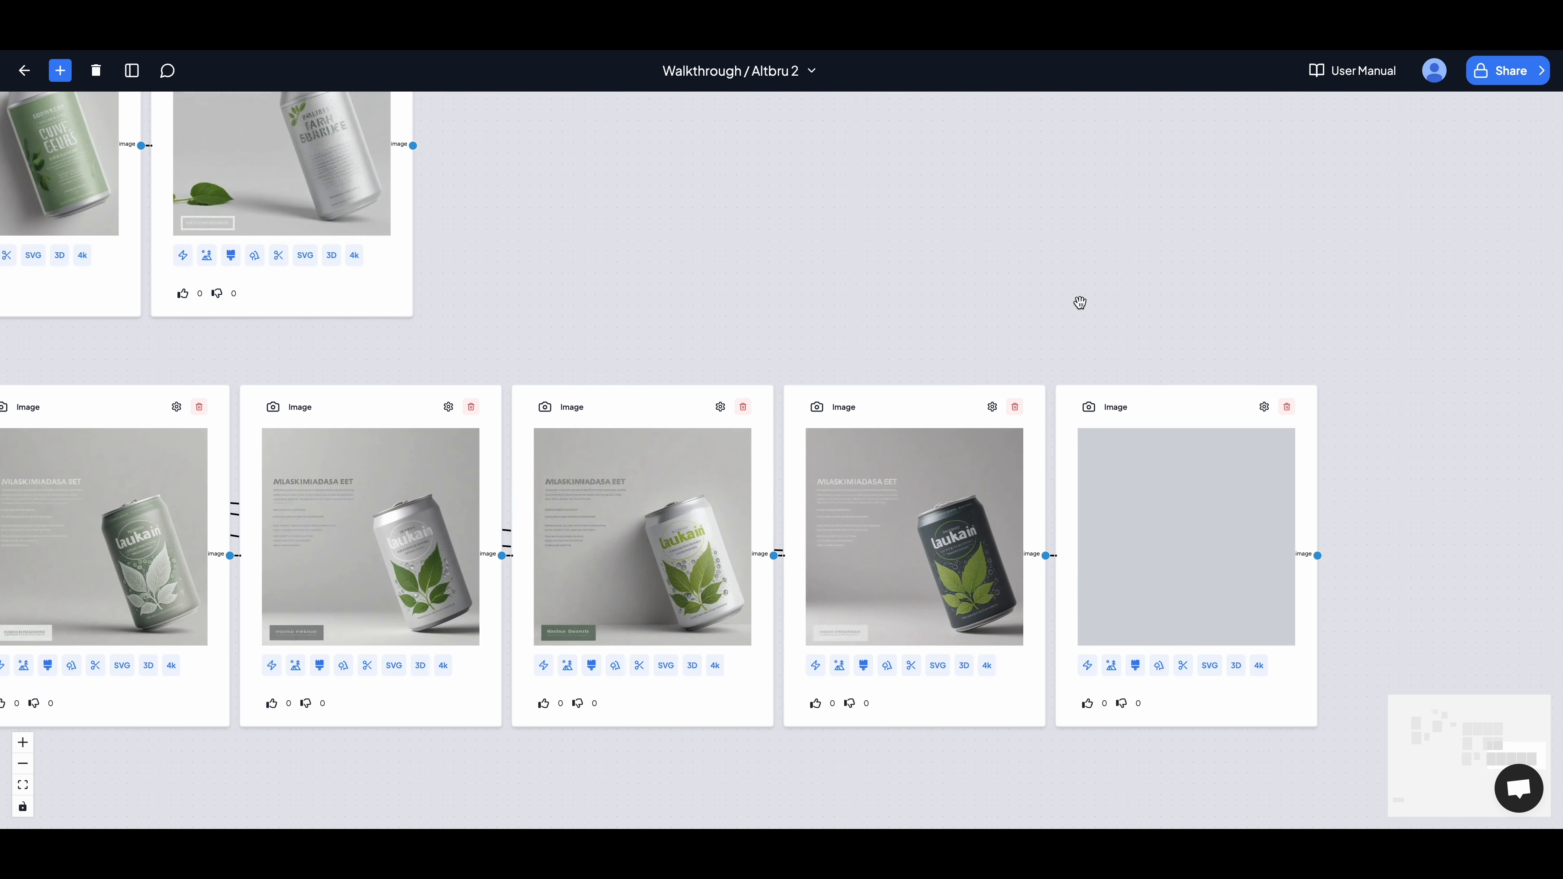
{"action": "scroll", "coordinate": [1080, 303], "scroll_direction": "down", "scroll_amount": 5}
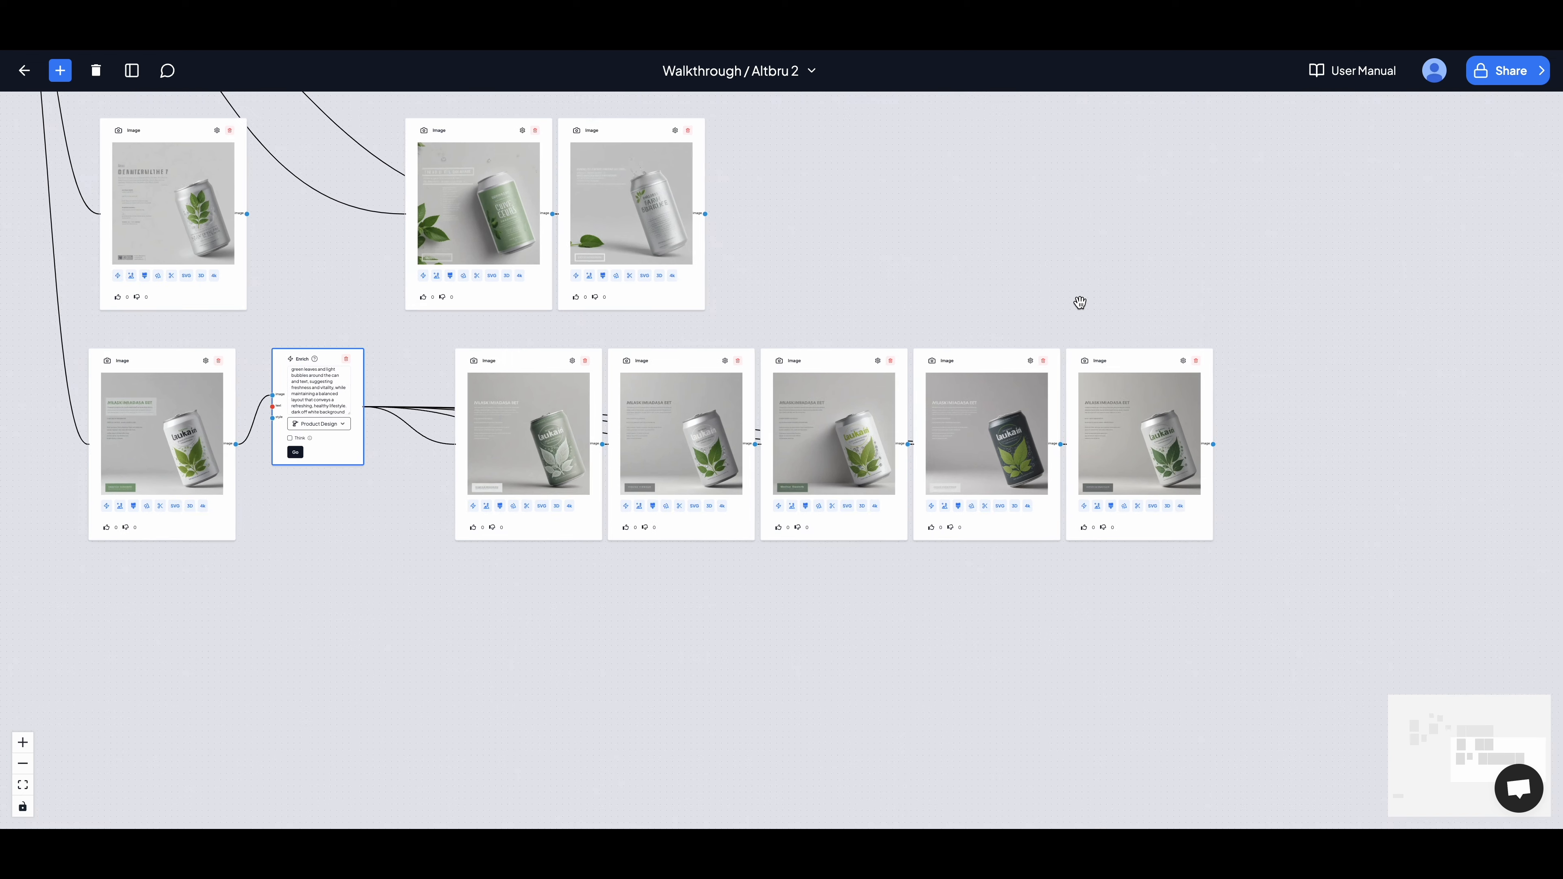
{"action": "left_click", "coordinate": [295, 452]}
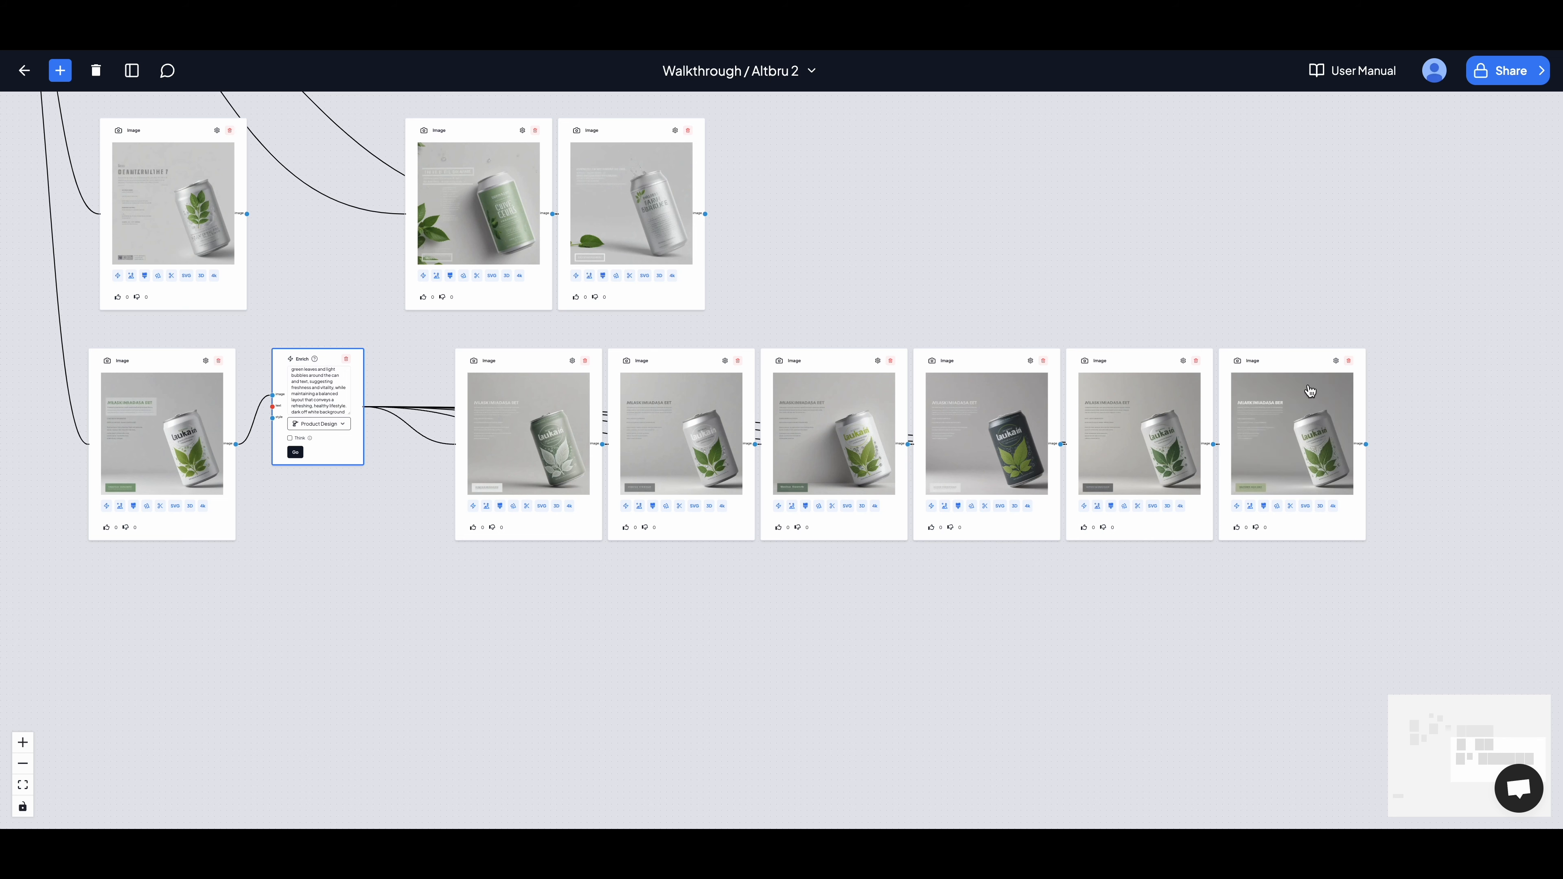
Step: View the newest leaf-can poster enlarged and close it again
{"action": "left_click", "coordinate": [1280, 448]}
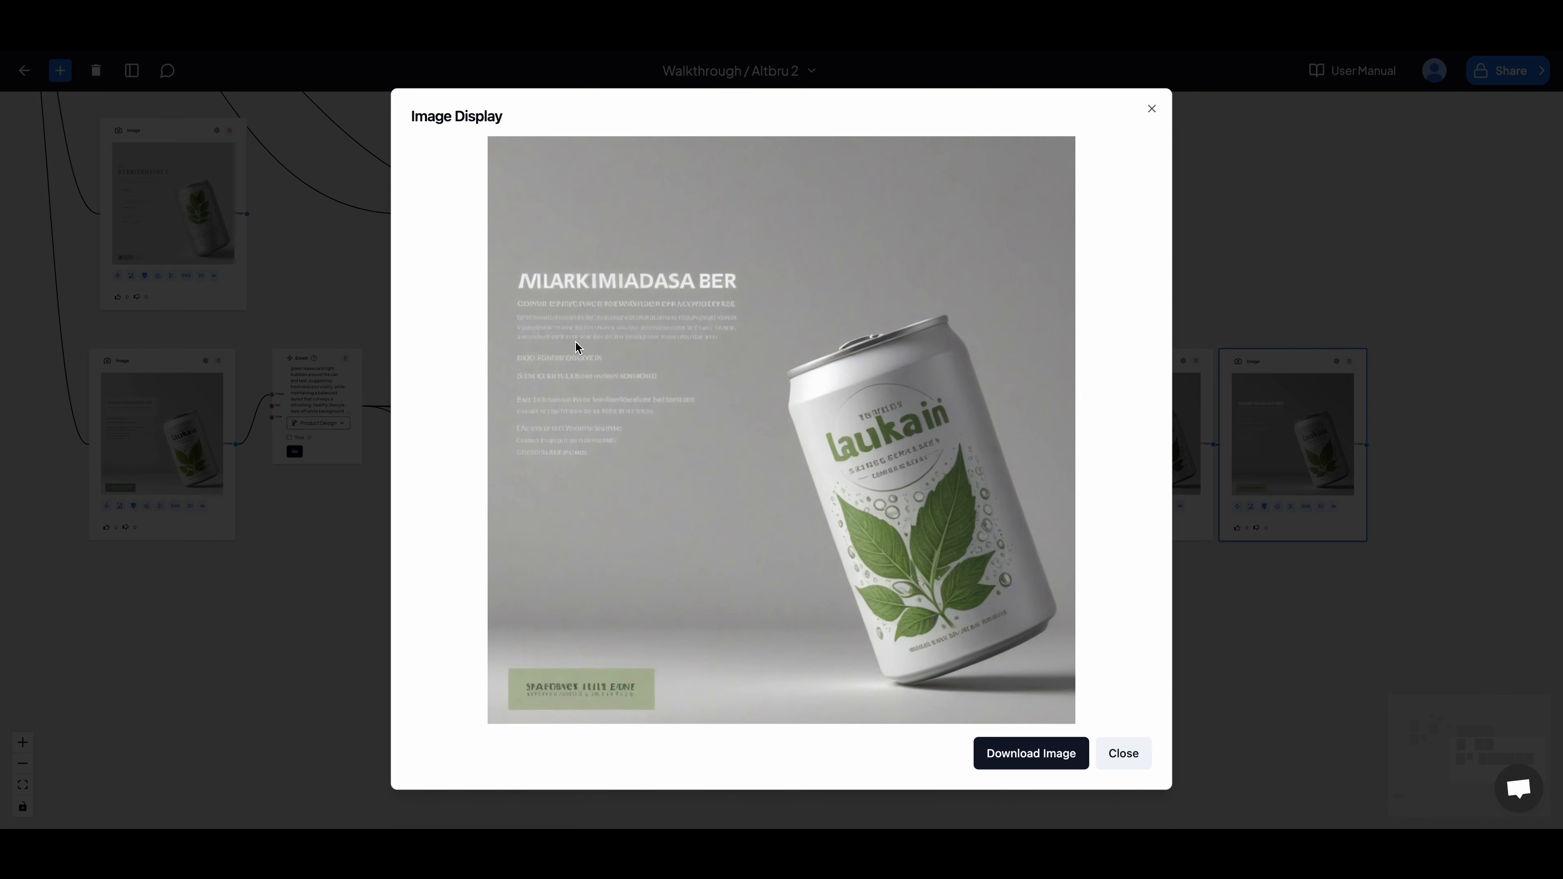
{"action": "left_click", "coordinate": [1123, 753]}
{"action": "scroll", "coordinate": [1061, 195], "scroll_direction": "down", "scroll_amount": 1}
{"action": "scroll", "coordinate": [855, 426], "scroll_direction": "down", "scroll_amount": 10}
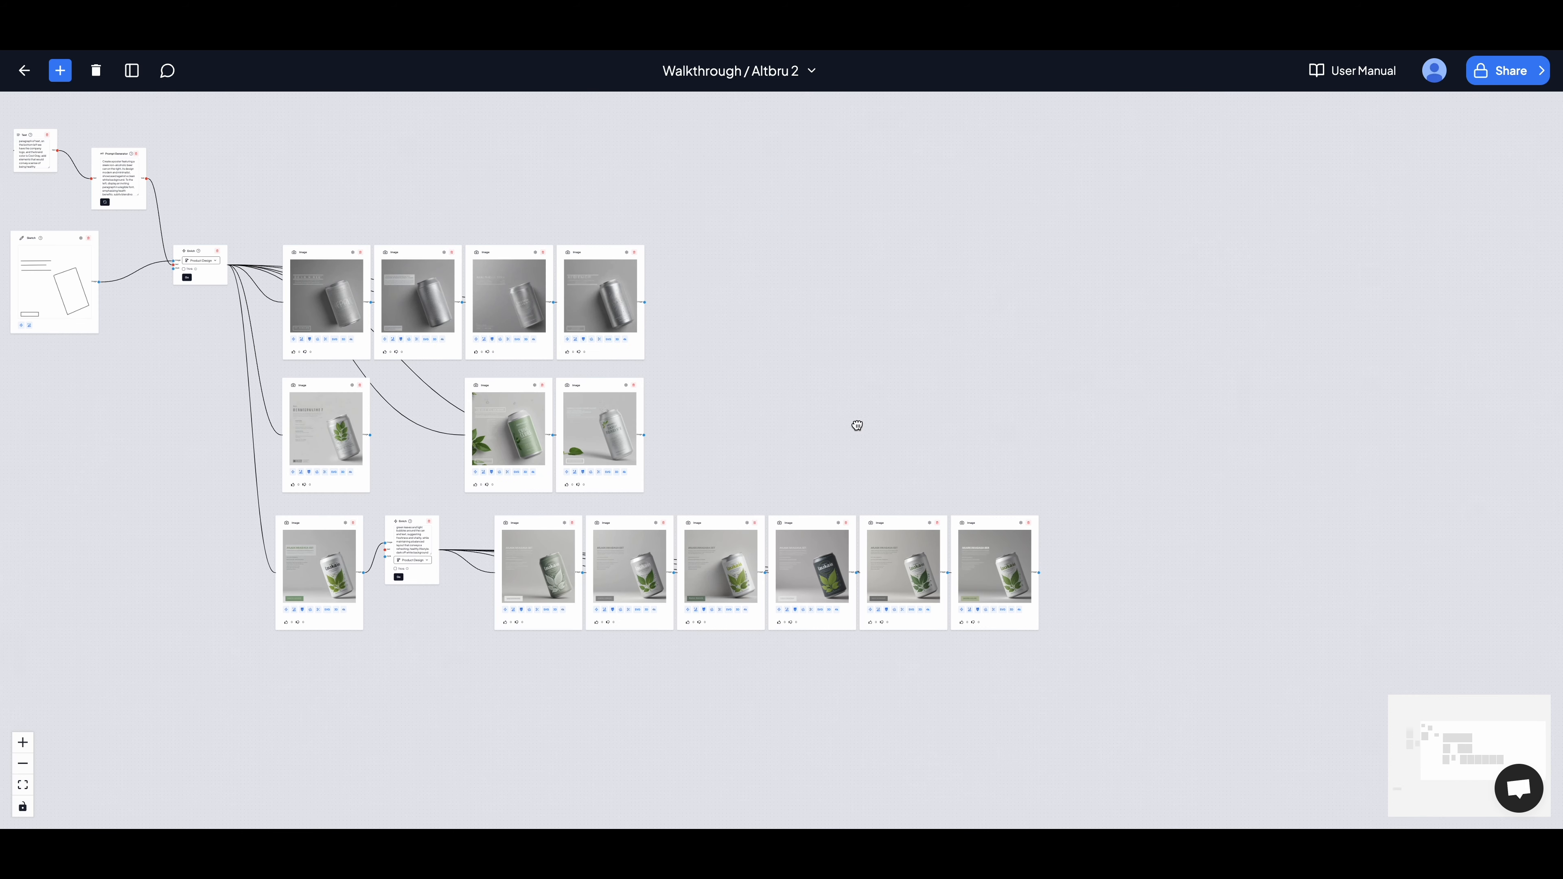
Step: Add a Text To Image node in the empty area above the posters and generate an image from "a plain can, minimal"
{"action": "scroll", "coordinate": [886, 356], "scroll_direction": "up", "scroll_amount": 5}
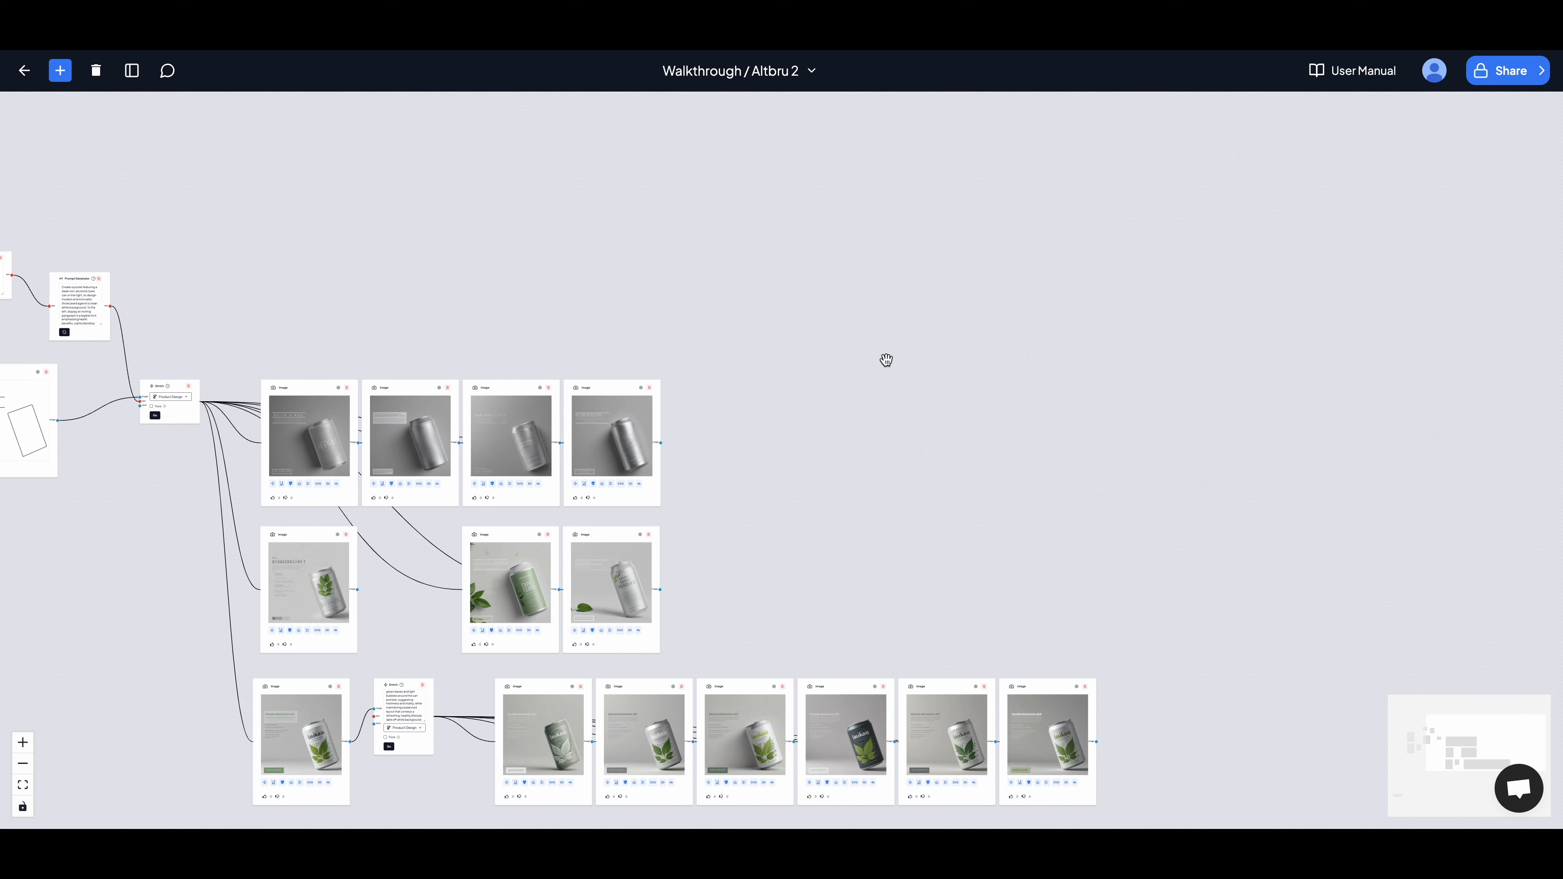
{"action": "right_click", "coordinate": [840, 311]}
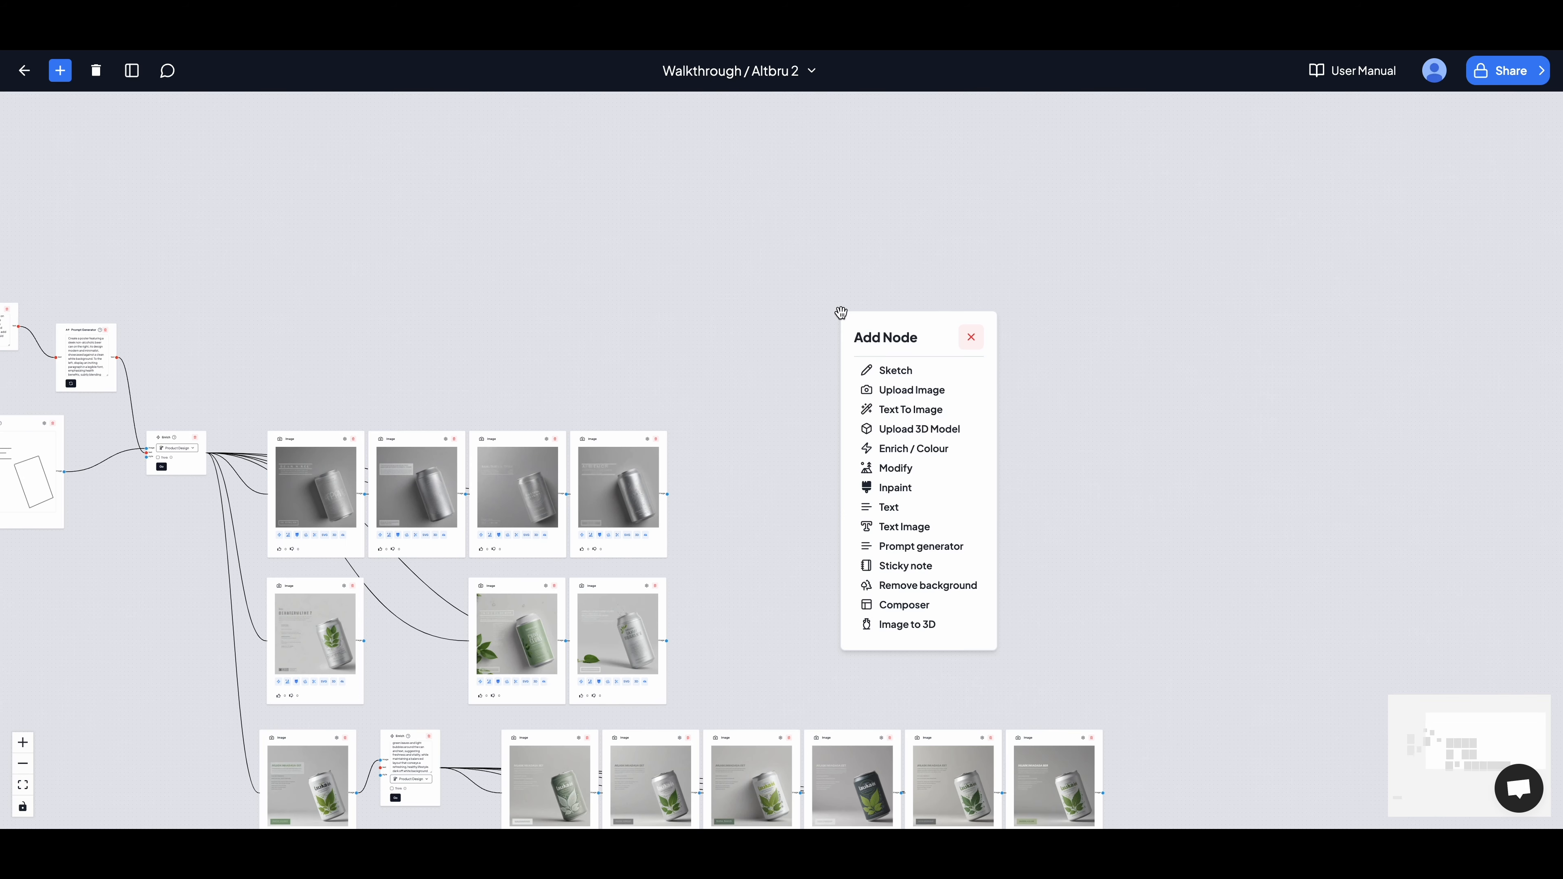
{"action": "left_click", "coordinate": [921, 408]}
{"action": "scroll", "coordinate": [905, 260], "scroll_direction": "up", "scroll_amount": 5}
{"action": "left_click", "coordinate": [817, 431]}
{"action": "type", "text": "a plain can, minimal"}
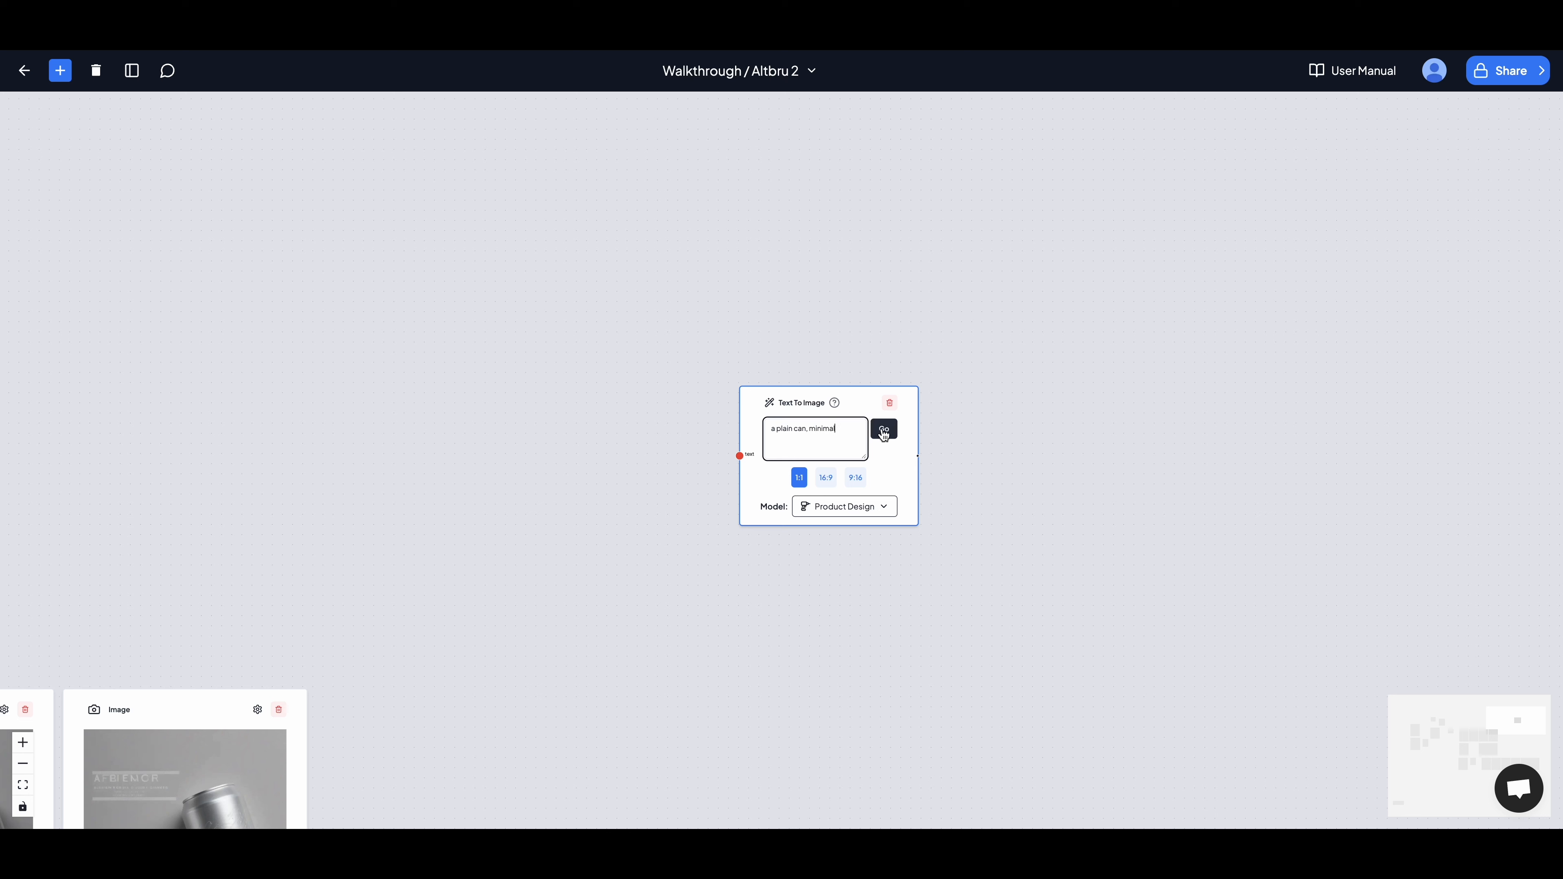
{"action": "left_click", "coordinate": [884, 438]}
{"action": "left_click_drag", "start_coordinate": [1003, 383], "coordinate": [896, 234]}
{"action": "scroll", "coordinate": [896, 234], "scroll_direction": "up", "scroll_amount": 3}
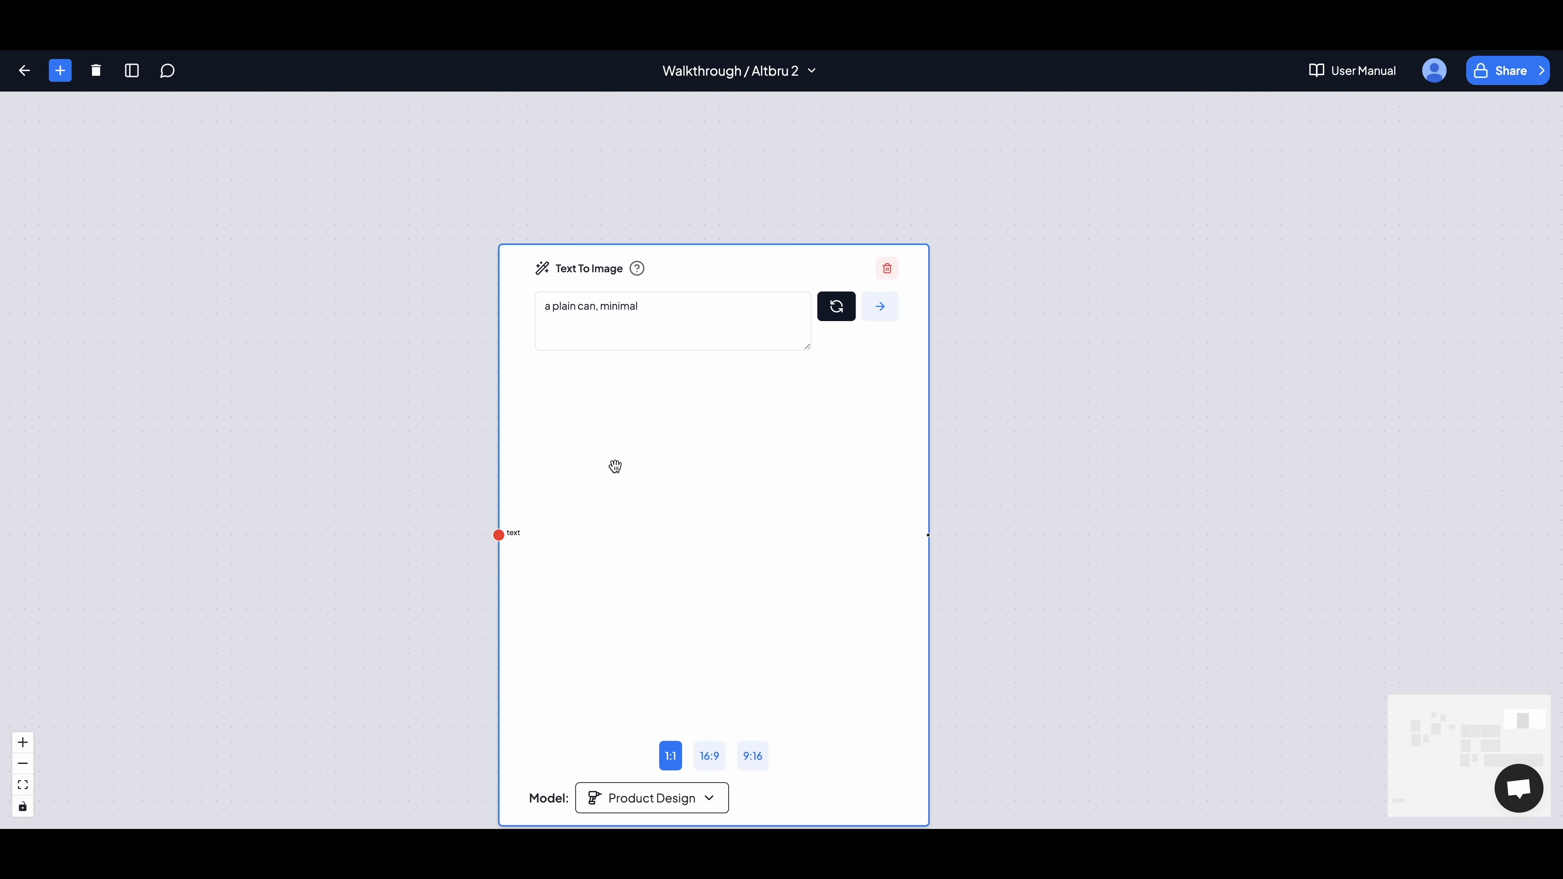
{"action": "scroll", "coordinate": [1126, 446], "scroll_direction": "down", "scroll_amount": 2}
{"action": "left_click_drag", "start_coordinate": [1125, 447], "coordinate": [1057, 368]}
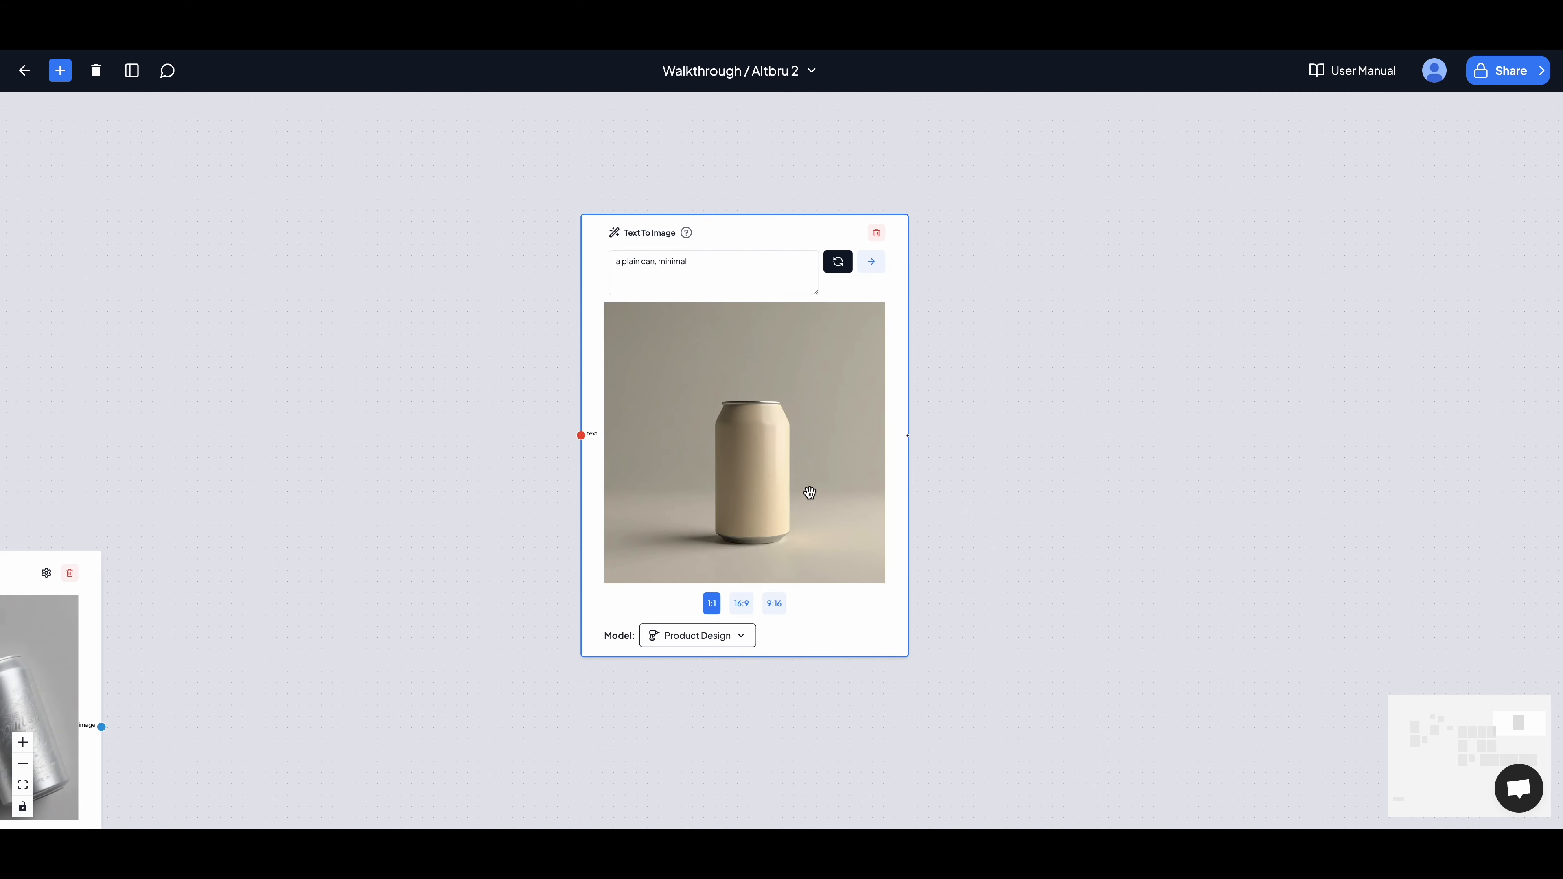
Step: Regenerate the plain can with the Sketch model and output the result as an Image node
{"action": "left_click", "coordinate": [717, 642]}
{"action": "left_click", "coordinate": [712, 711]}
{"action": "left_click", "coordinate": [838, 261]}
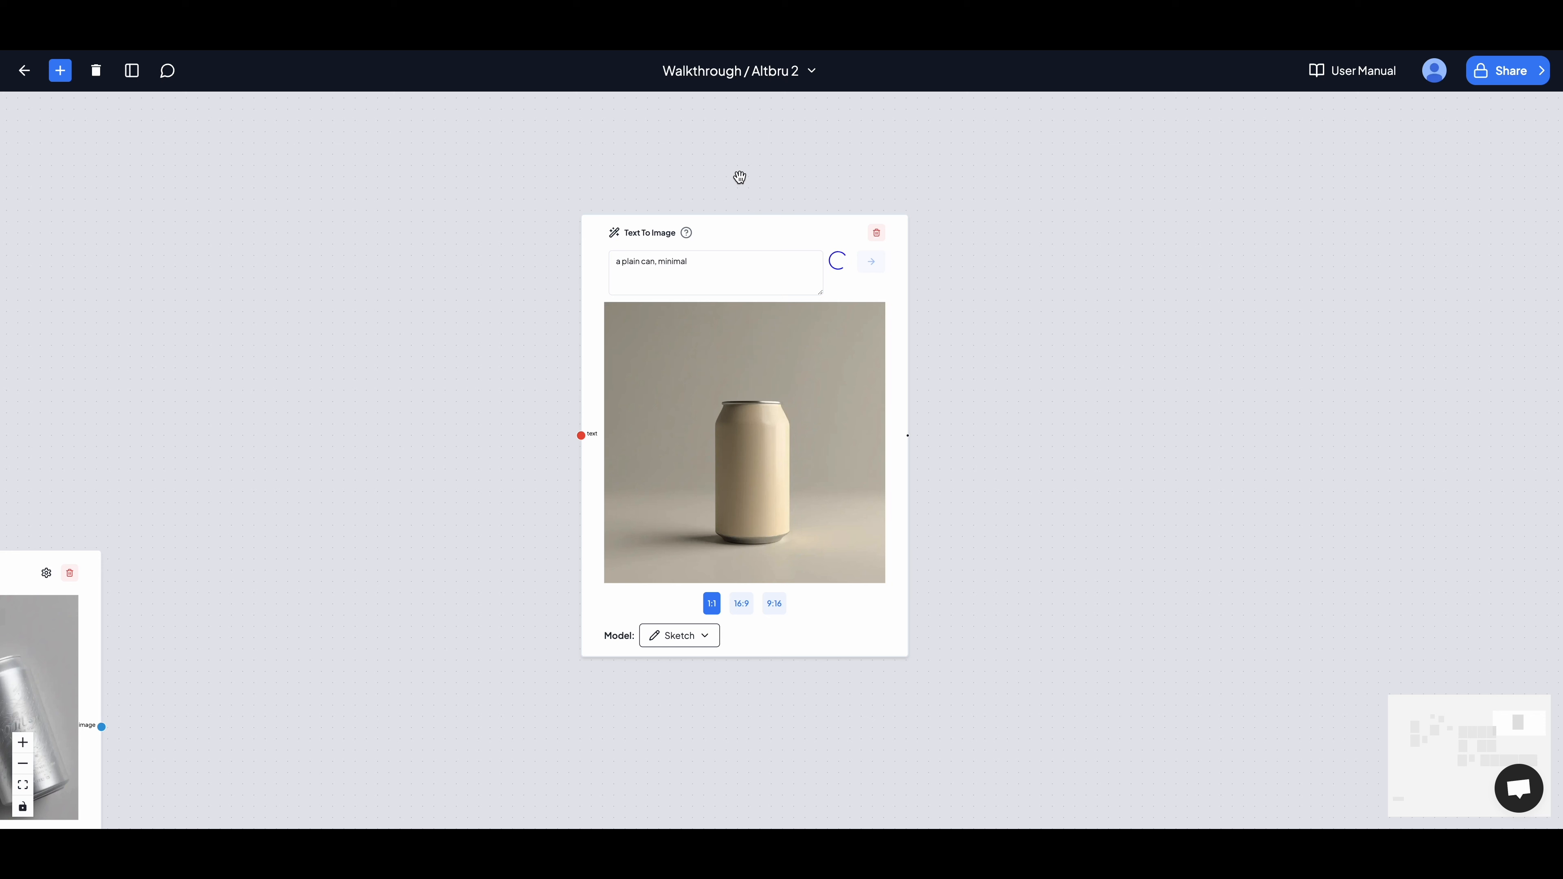
{"action": "left_click_drag", "start_coordinate": [758, 223], "coordinate": [720, 178]}
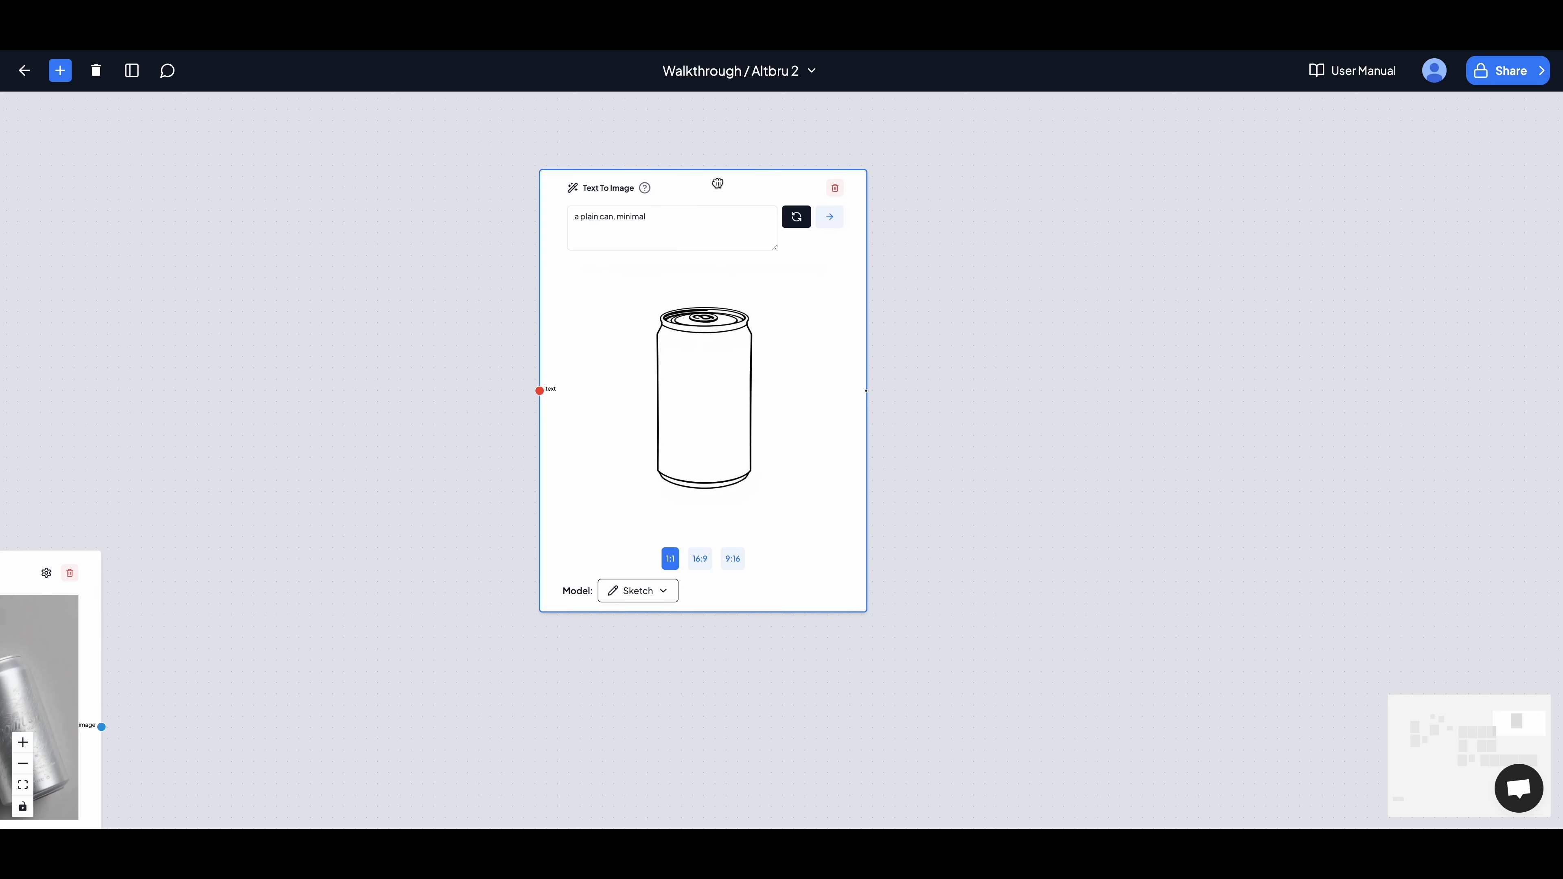
{"action": "left_click", "coordinate": [832, 219]}
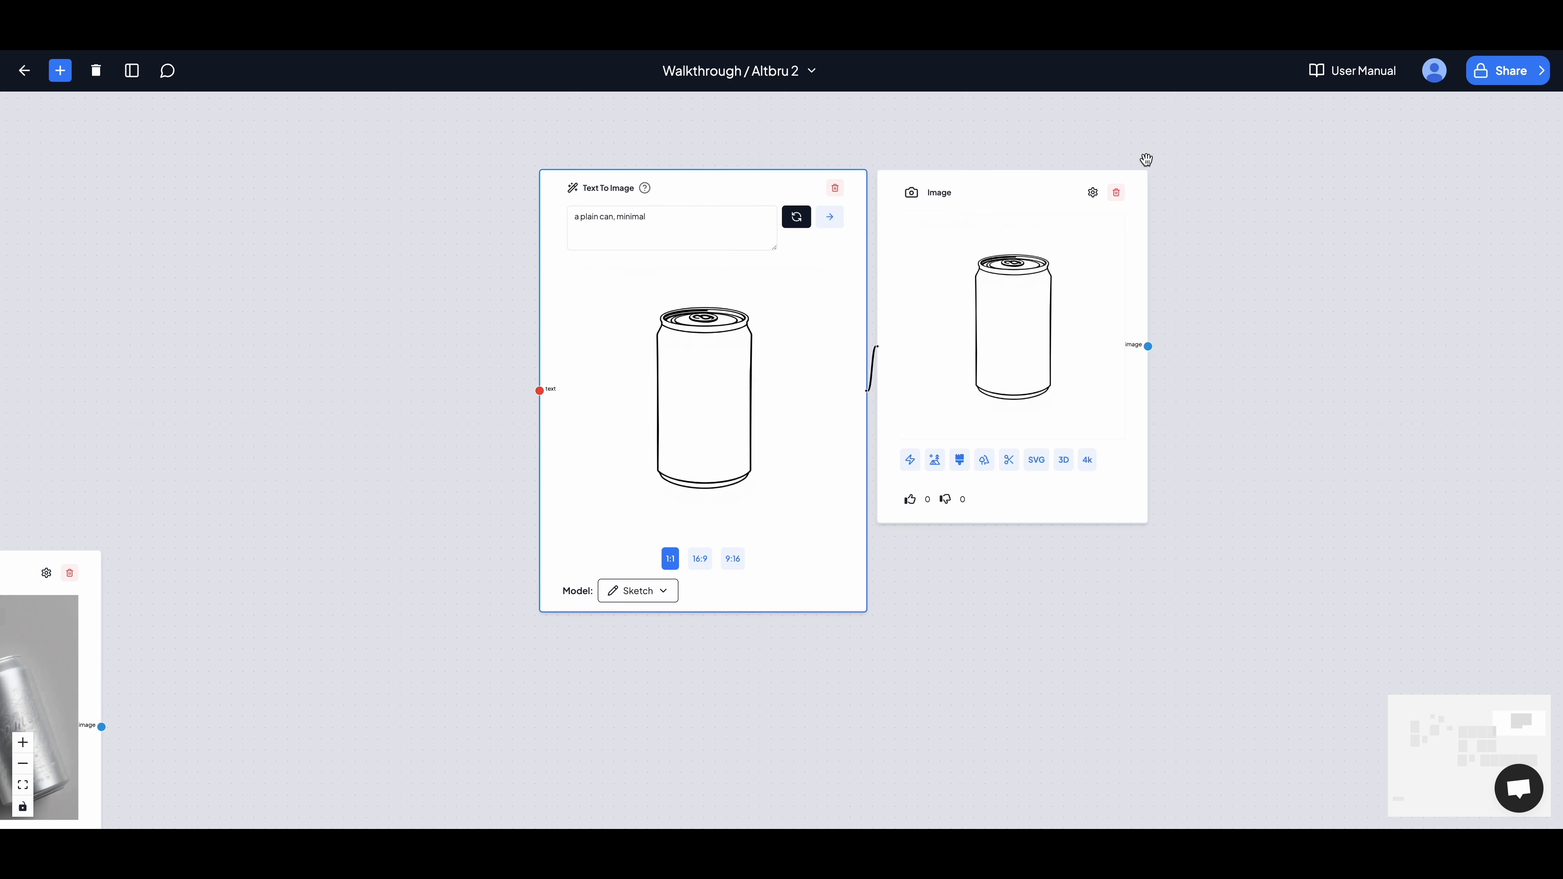
Step: Add a Composer node and place it beside the can sketch's Image node
{"action": "scroll", "coordinate": [492, 431], "scroll_direction": "down", "scroll_amount": 8}
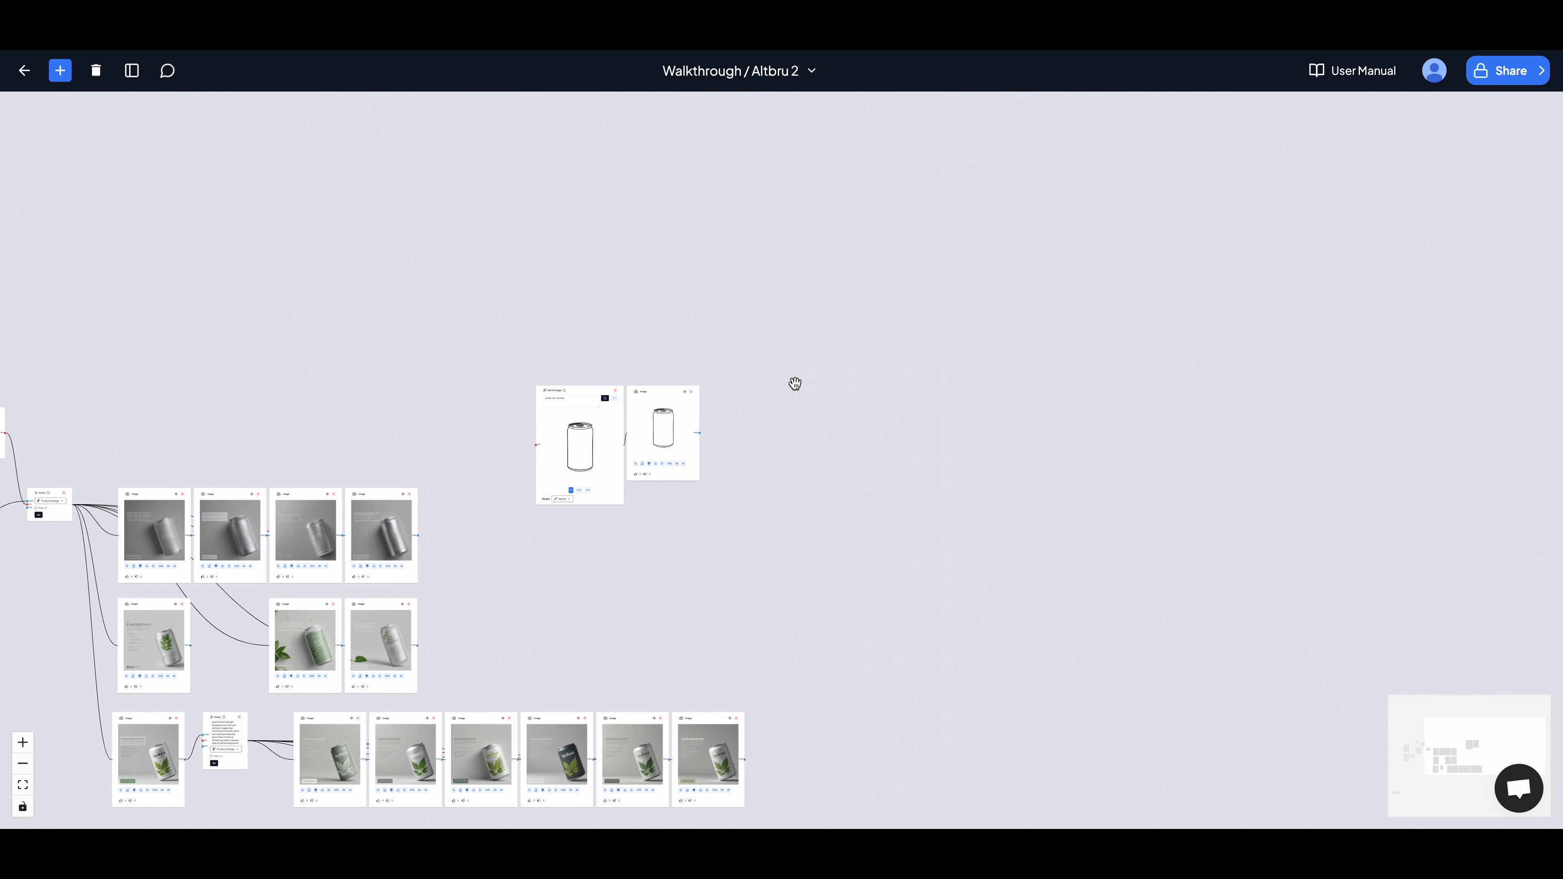
{"action": "scroll", "coordinate": [793, 385], "scroll_direction": "up", "scroll_amount": 6}
{"action": "right_click", "coordinate": [805, 315]}
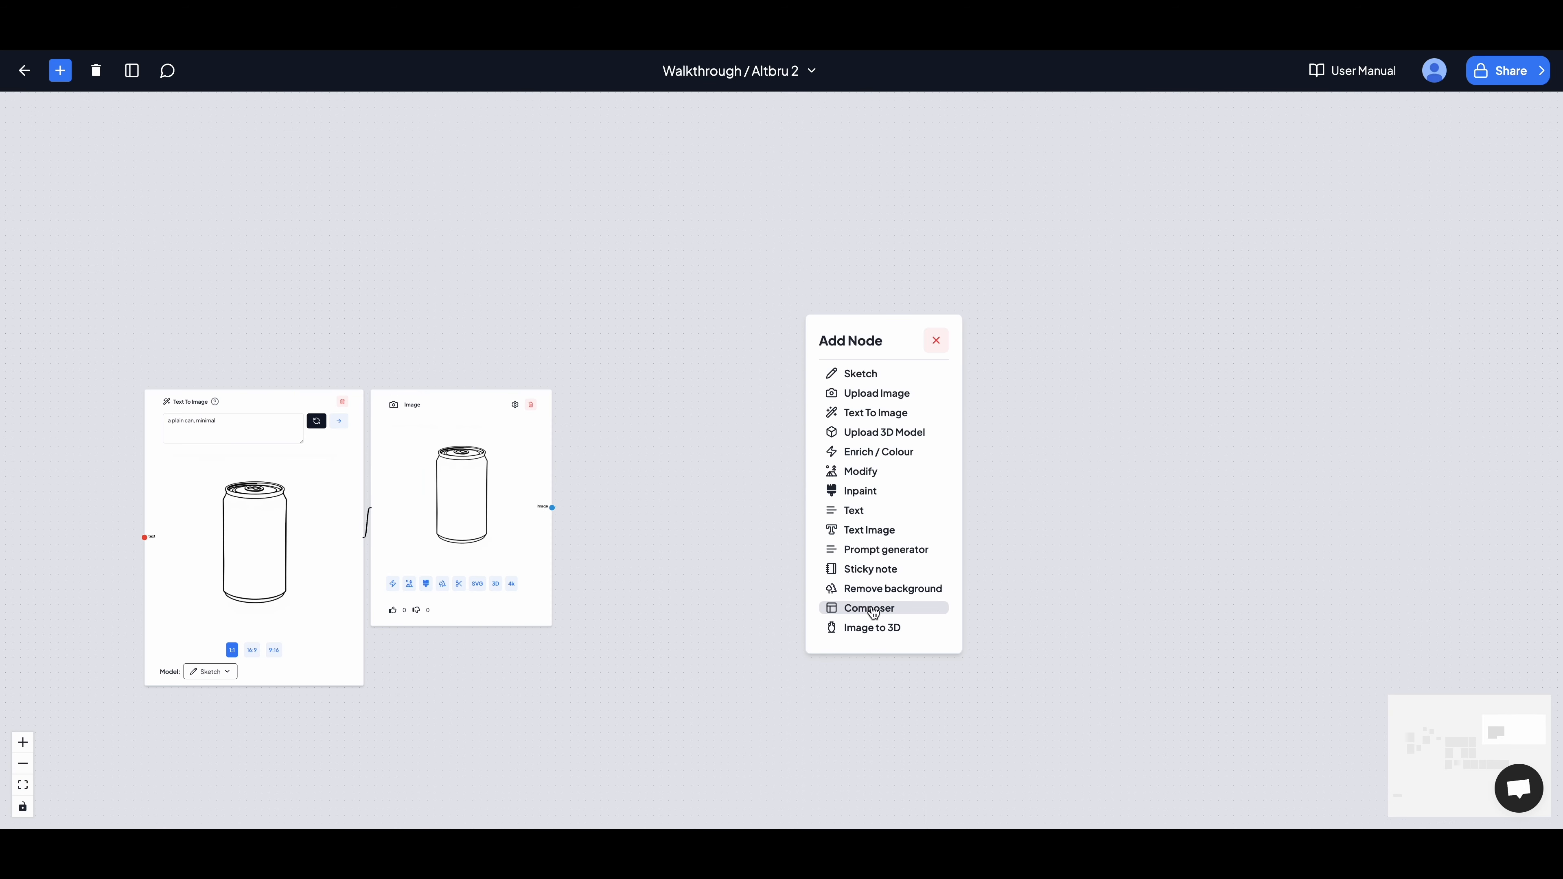
{"action": "left_click", "coordinate": [871, 608]}
{"action": "left_click_drag", "start_coordinate": [877, 326], "coordinate": [770, 448]}
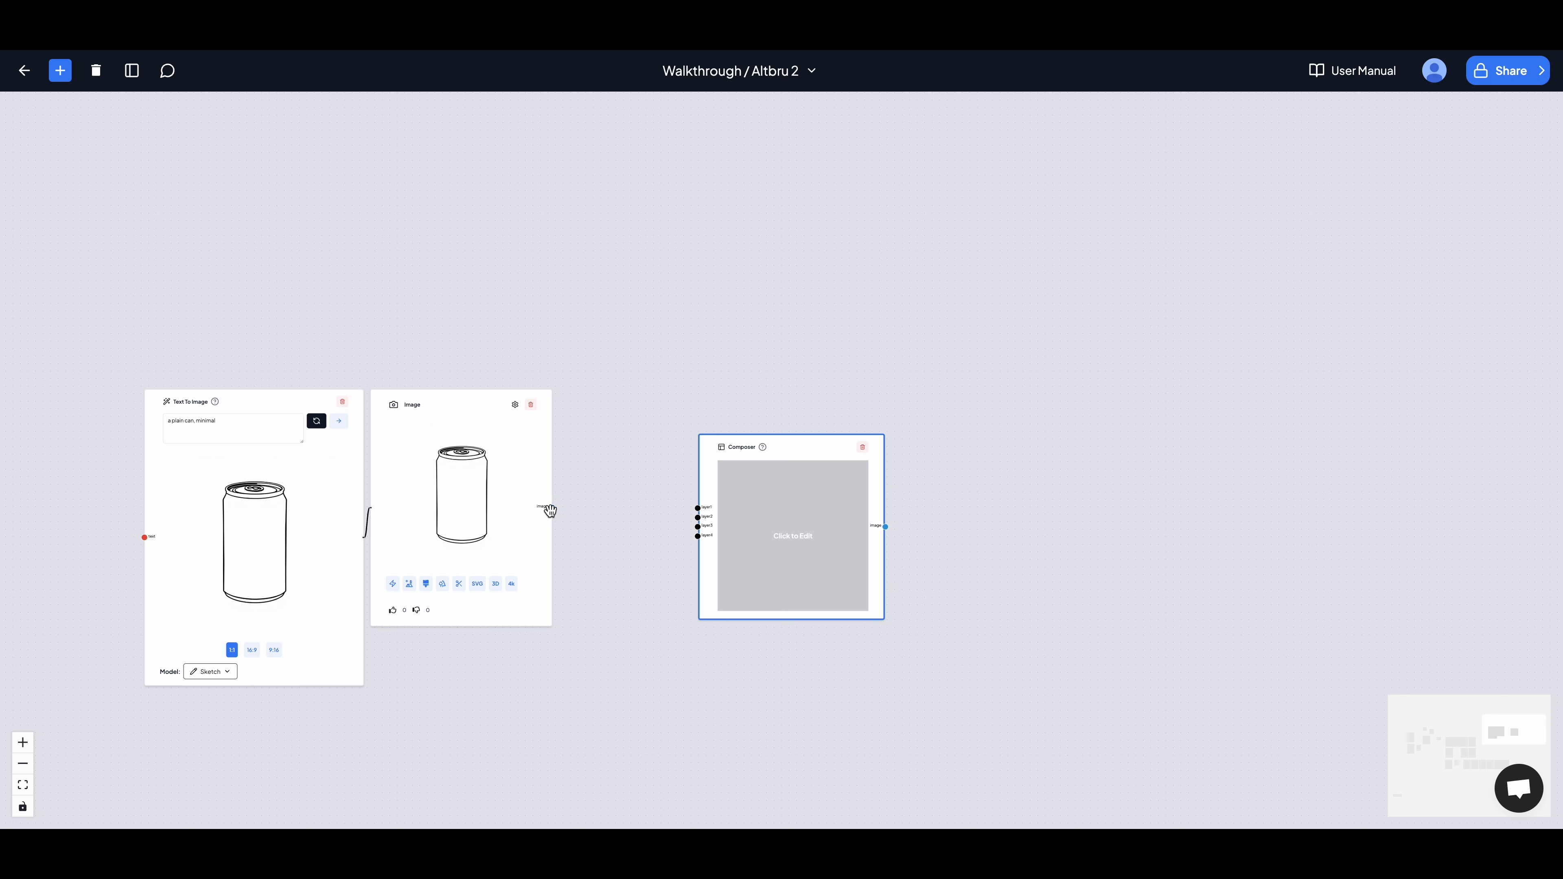
{"action": "left_click", "coordinate": [700, 390]}
Step: Move the black altbru vector logo node from the start of the board to just above the can's Text To Image node
{"action": "scroll", "coordinate": [700, 390], "scroll_direction": "down", "scroll_amount": 6}
{"action": "left_click_drag", "start_coordinate": [240, 390], "coordinate": [572, 342]}
{"action": "scroll", "coordinate": [573, 342], "scroll_direction": "down", "scroll_amount": 1}
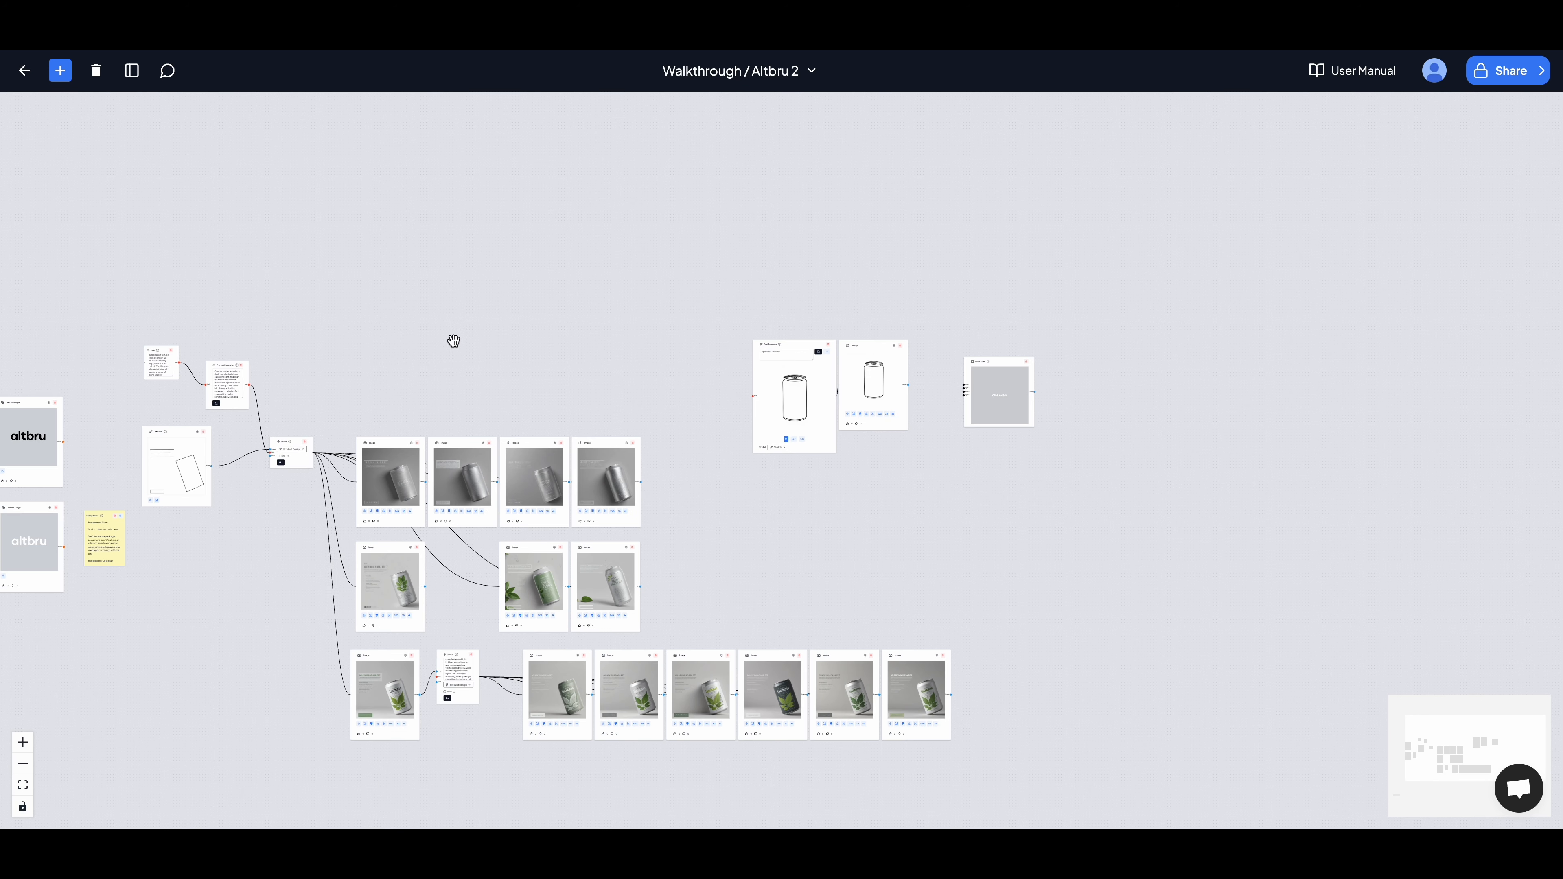
{"action": "left_click_drag", "start_coordinate": [401, 341], "coordinate": [584, 358]}
{"action": "left_click_drag", "start_coordinate": [190, 420], "coordinate": [933, 242]}
{"action": "left_click_drag", "start_coordinate": [1076, 277], "coordinate": [893, 323]}
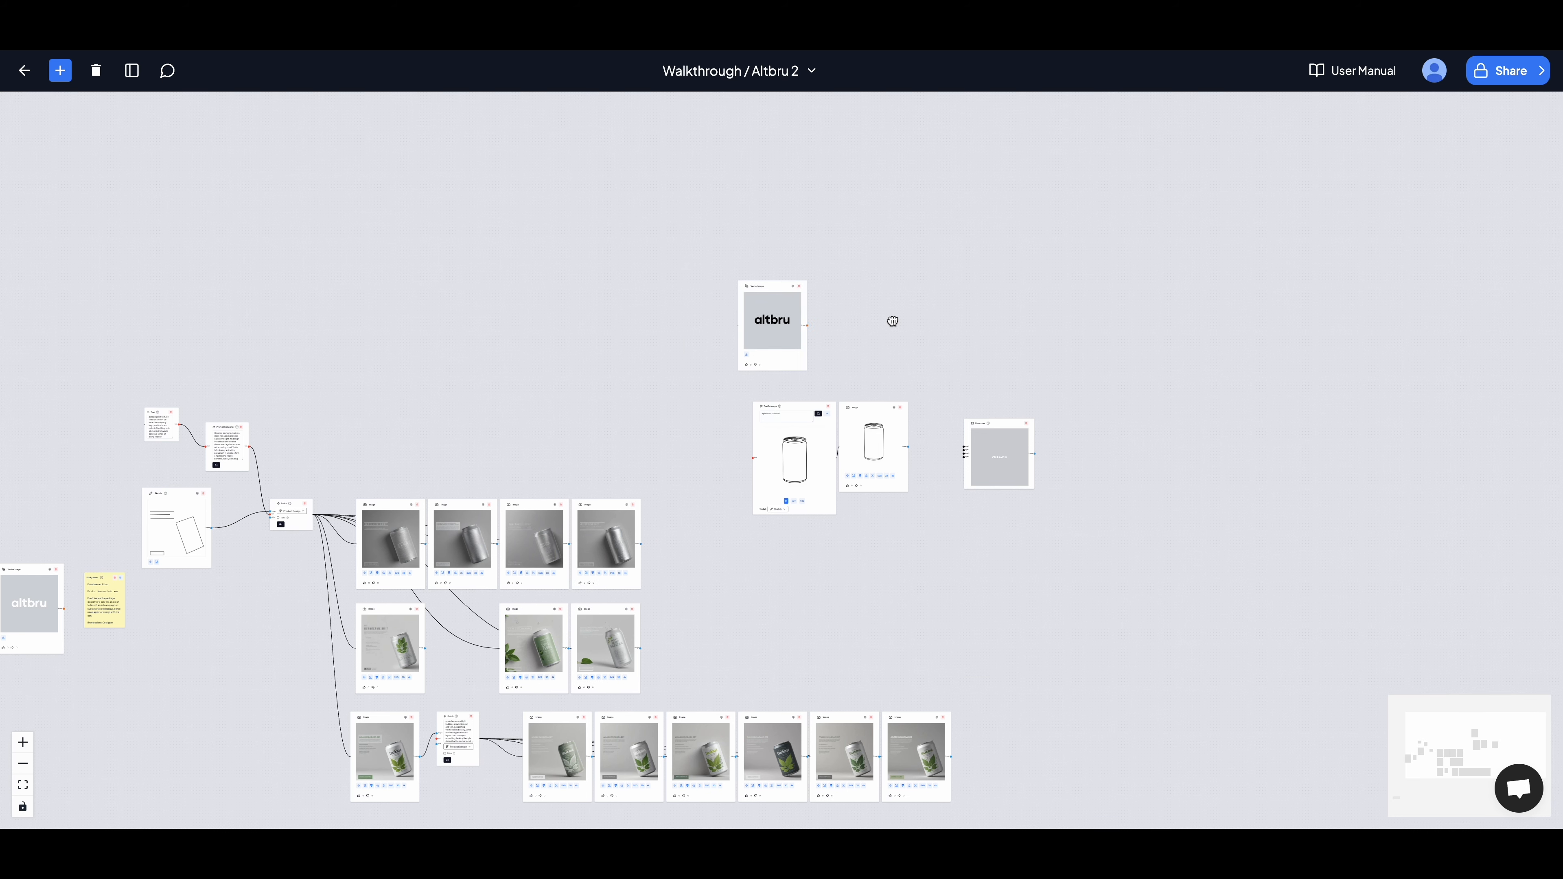
Step: Connect the can sketch image to the Composer's layer1 and the altbru logo to layer2
{"action": "scroll", "coordinate": [894, 323], "scroll_direction": "up", "scroll_amount": 6}
{"action": "left_click_drag", "start_coordinate": [974, 387], "coordinate": [773, 325]}
{"action": "scroll", "coordinate": [844, 370], "scroll_direction": "up", "scroll_amount": 1}
{"action": "left_click_drag", "start_coordinate": [484, 301], "coordinate": [867, 602]}
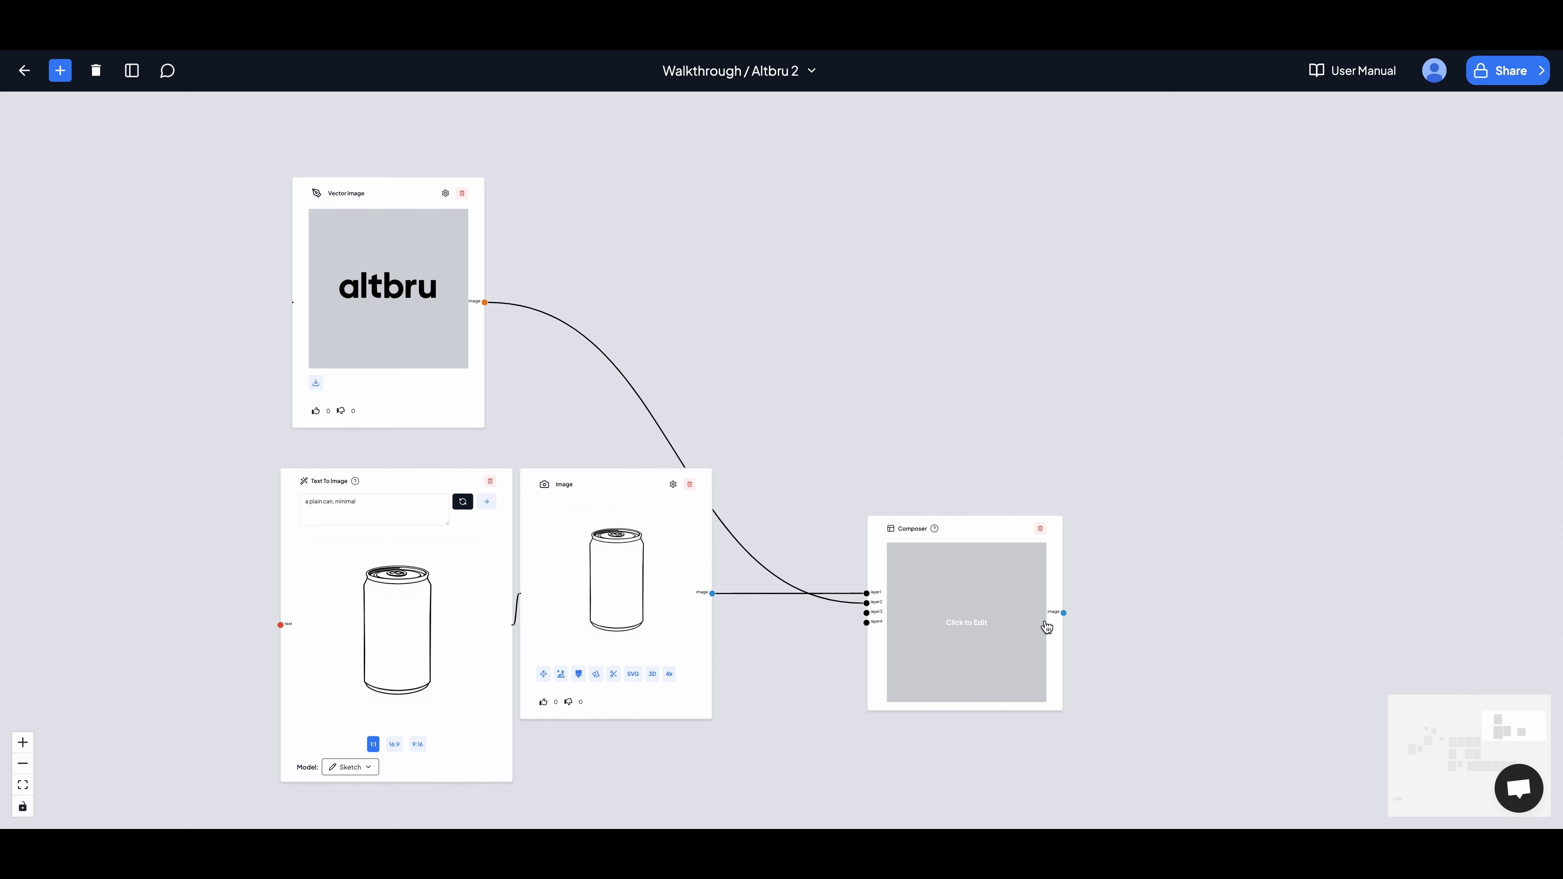
Step: Open the Composer canvas for editing and make the can sketch cover the whole canvas
{"action": "left_click", "coordinate": [974, 623]}
{"action": "left_click", "coordinate": [779, 481]}
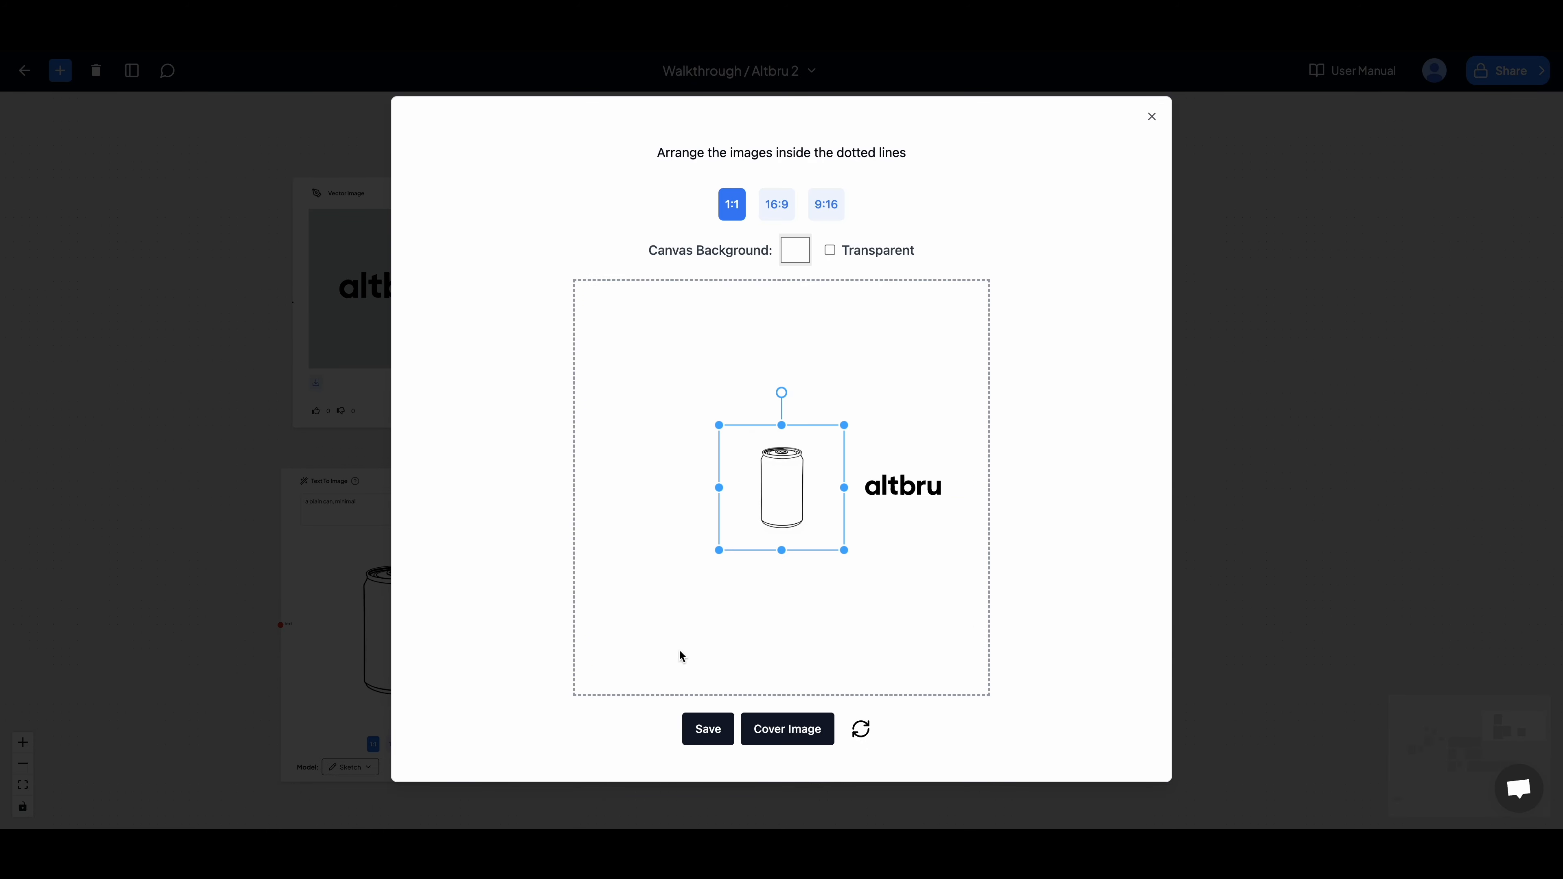
{"action": "left_click", "coordinate": [794, 736]}
{"action": "left_click", "coordinate": [913, 403]}
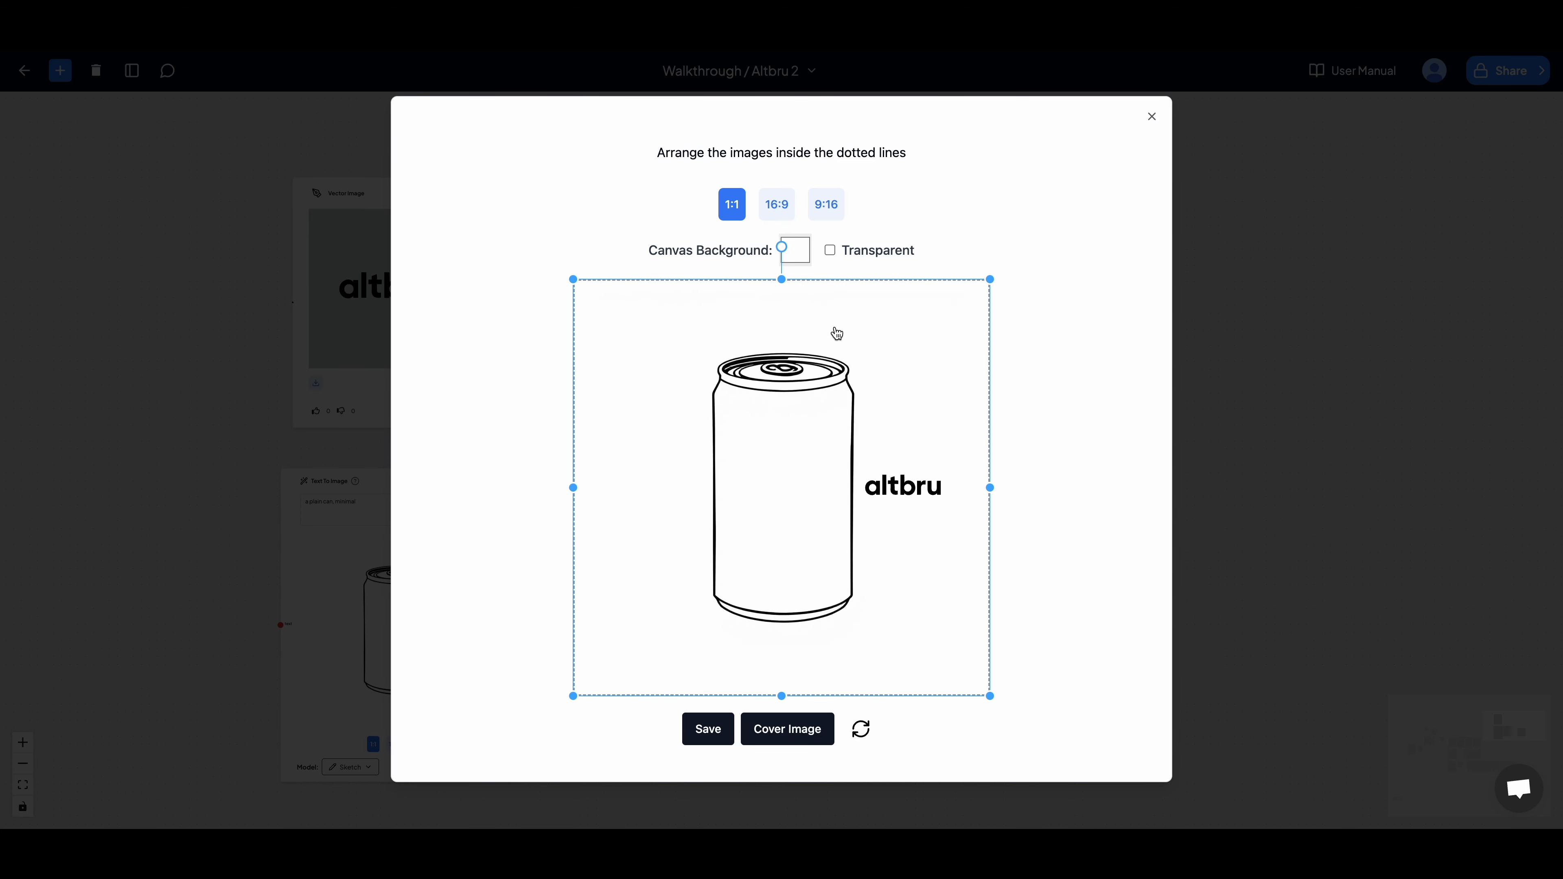
Step: Position the altbru logo centred on the upper part of the can's body
{"action": "left_click", "coordinate": [890, 483]}
{"action": "left_click_drag", "start_coordinate": [902, 495], "coordinate": [792, 445]}
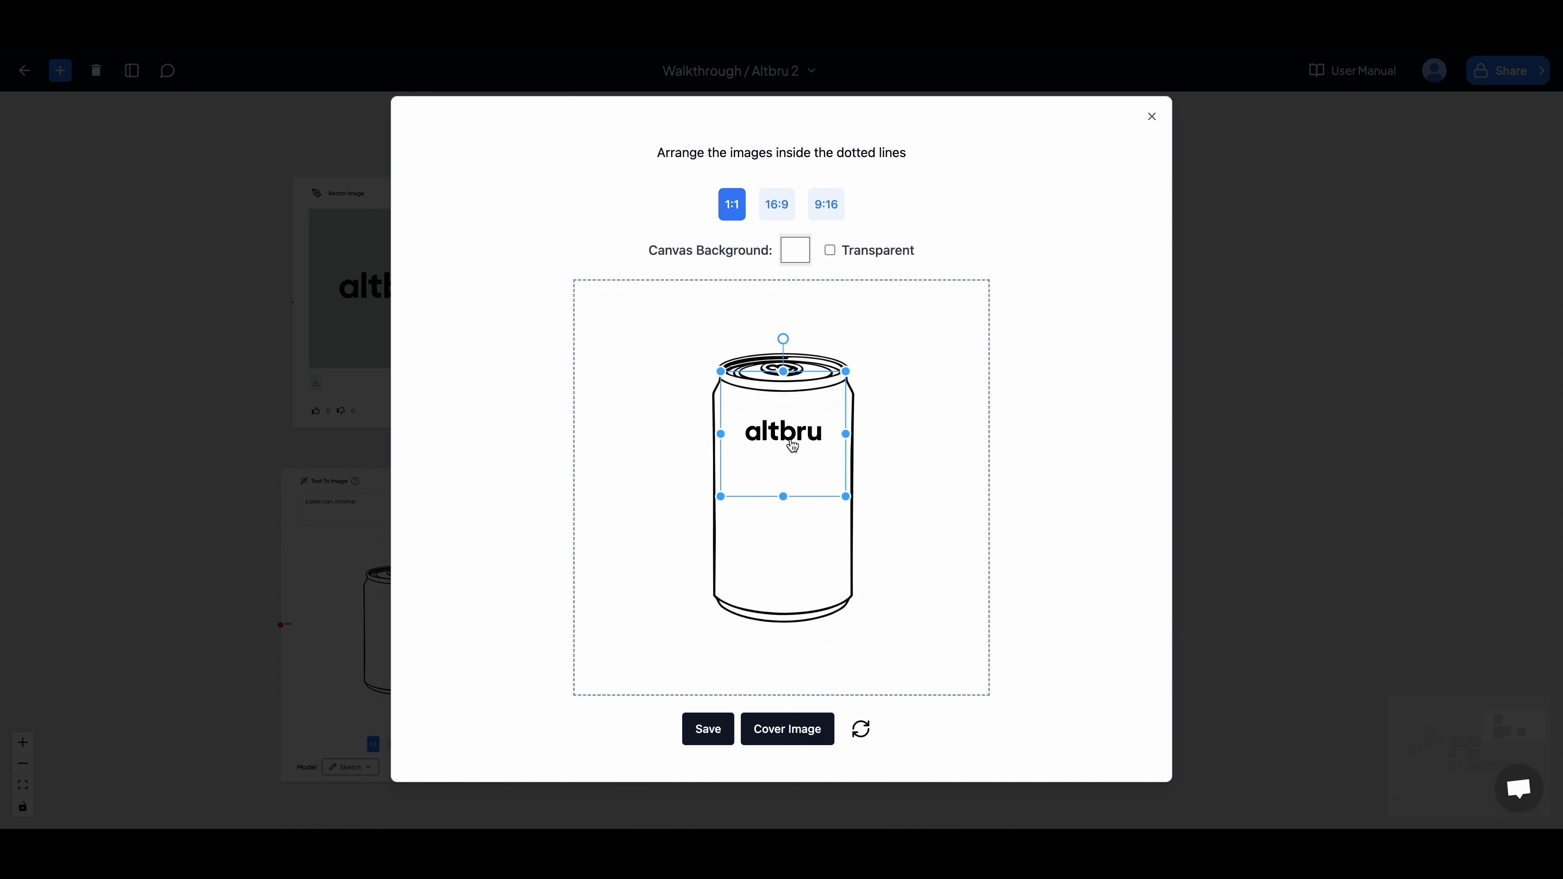
{"action": "left_click", "coordinate": [935, 363]}
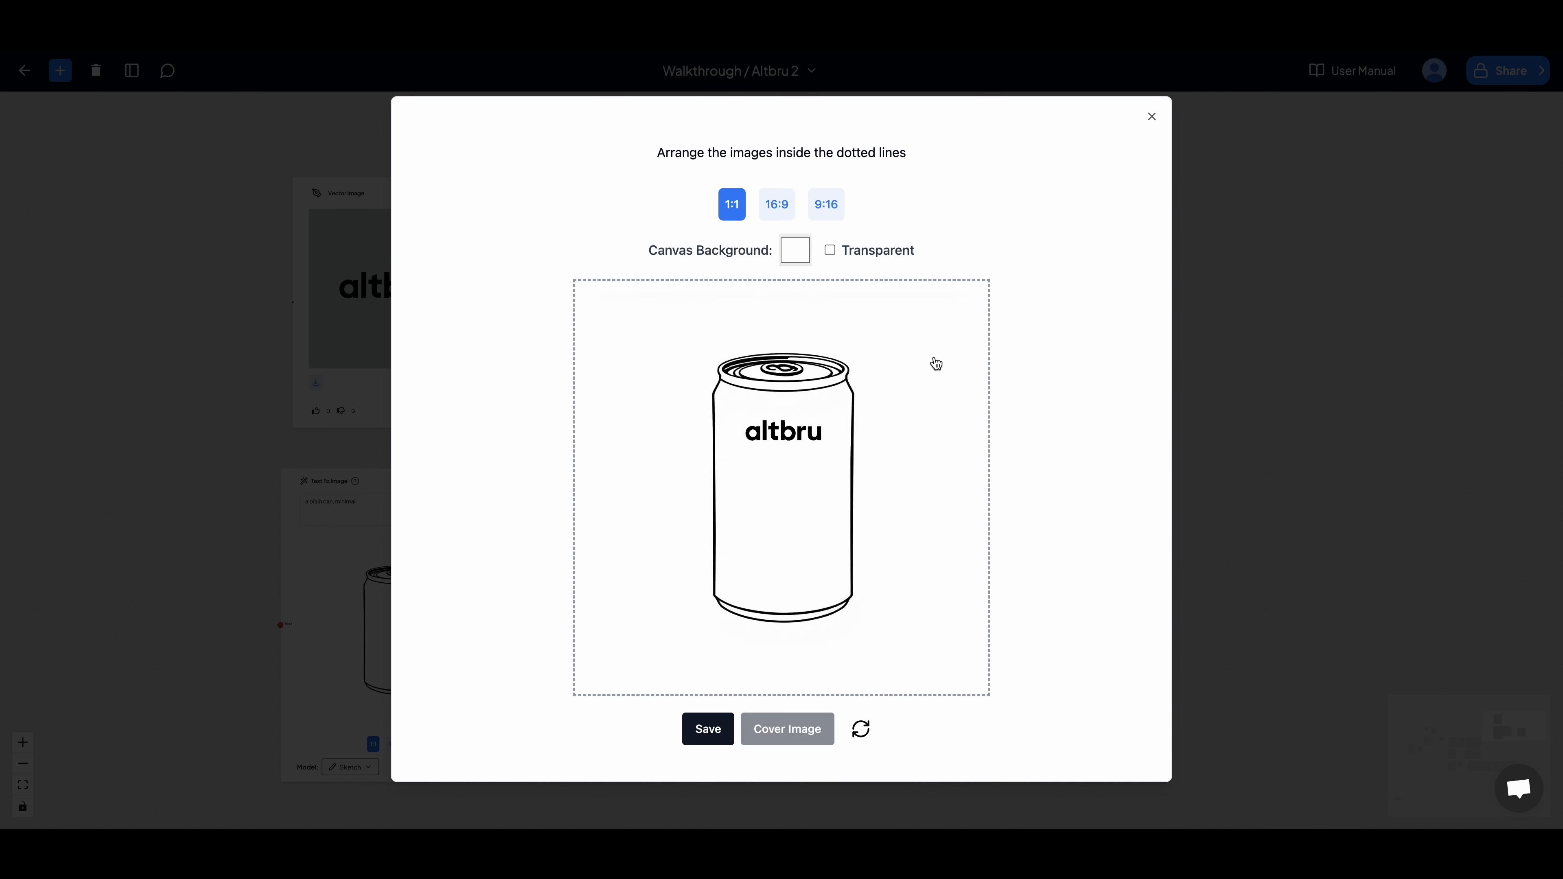
{"action": "left_click_drag", "start_coordinate": [782, 437], "coordinate": [781, 442]}
{"action": "left_click", "coordinate": [923, 383]}
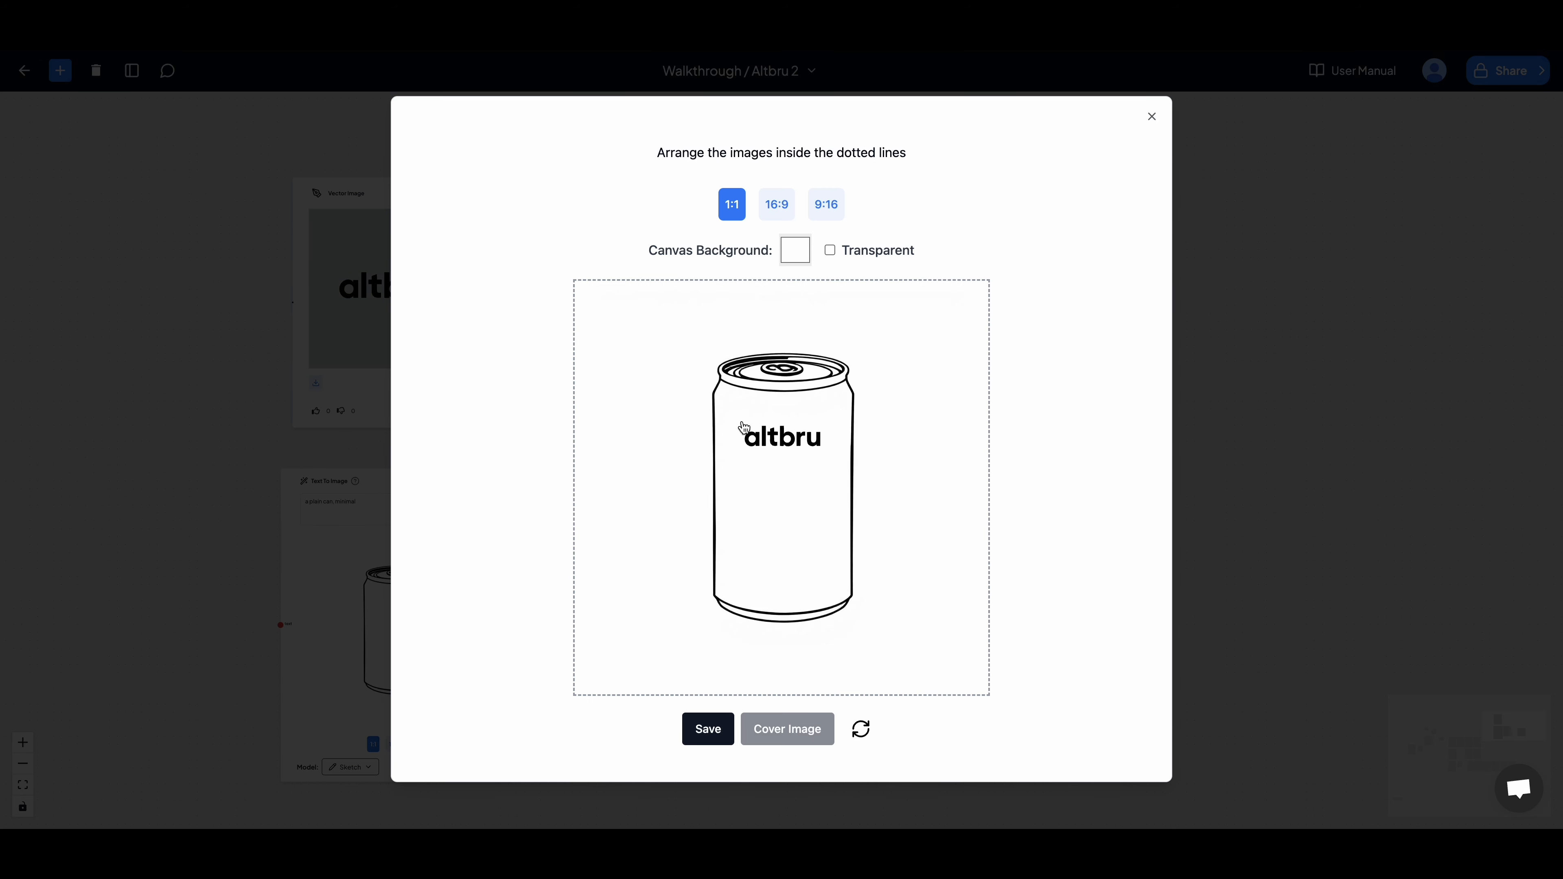
Step: Save the can and logo composition and output it from the Composer as a new Image node
{"action": "left_click", "coordinate": [795, 256]}
{"action": "left_click", "coordinate": [553, 459]}
{"action": "left_click", "coordinate": [709, 728]}
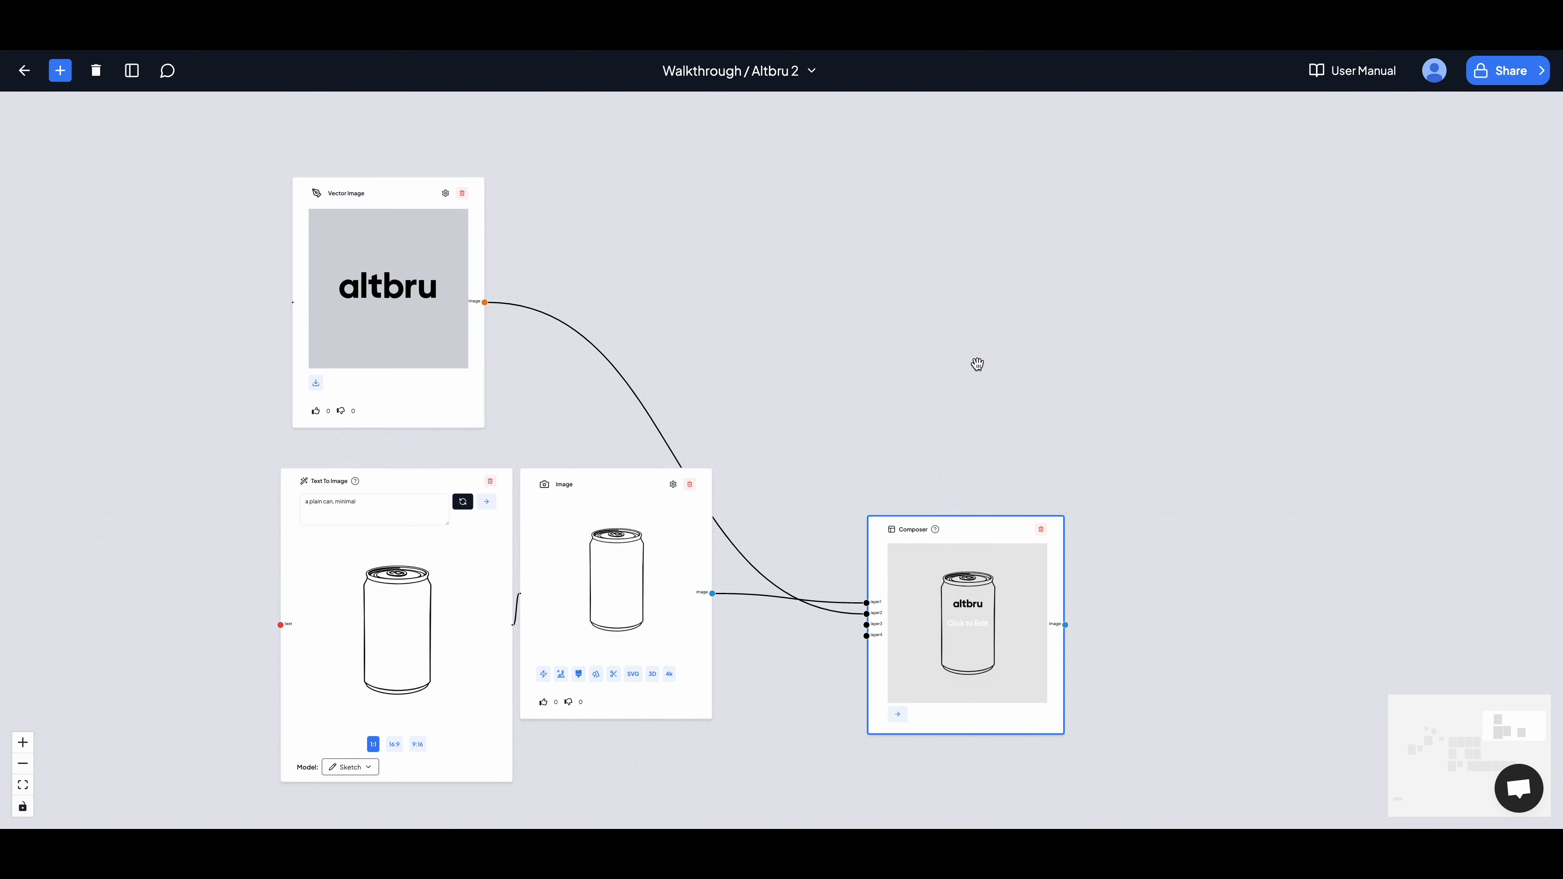
{"action": "scroll", "coordinate": [977, 364], "scroll_direction": "down", "scroll_amount": 3}
{"action": "left_click_drag", "start_coordinate": [977, 364], "coordinate": [697, 443]}
{"action": "scroll", "coordinate": [925, 387], "scroll_direction": "up", "scroll_amount": 3}
{"action": "scroll", "coordinate": [688, 237], "scroll_direction": "down", "scroll_amount": 1}
{"action": "left_click", "coordinate": [605, 525]}
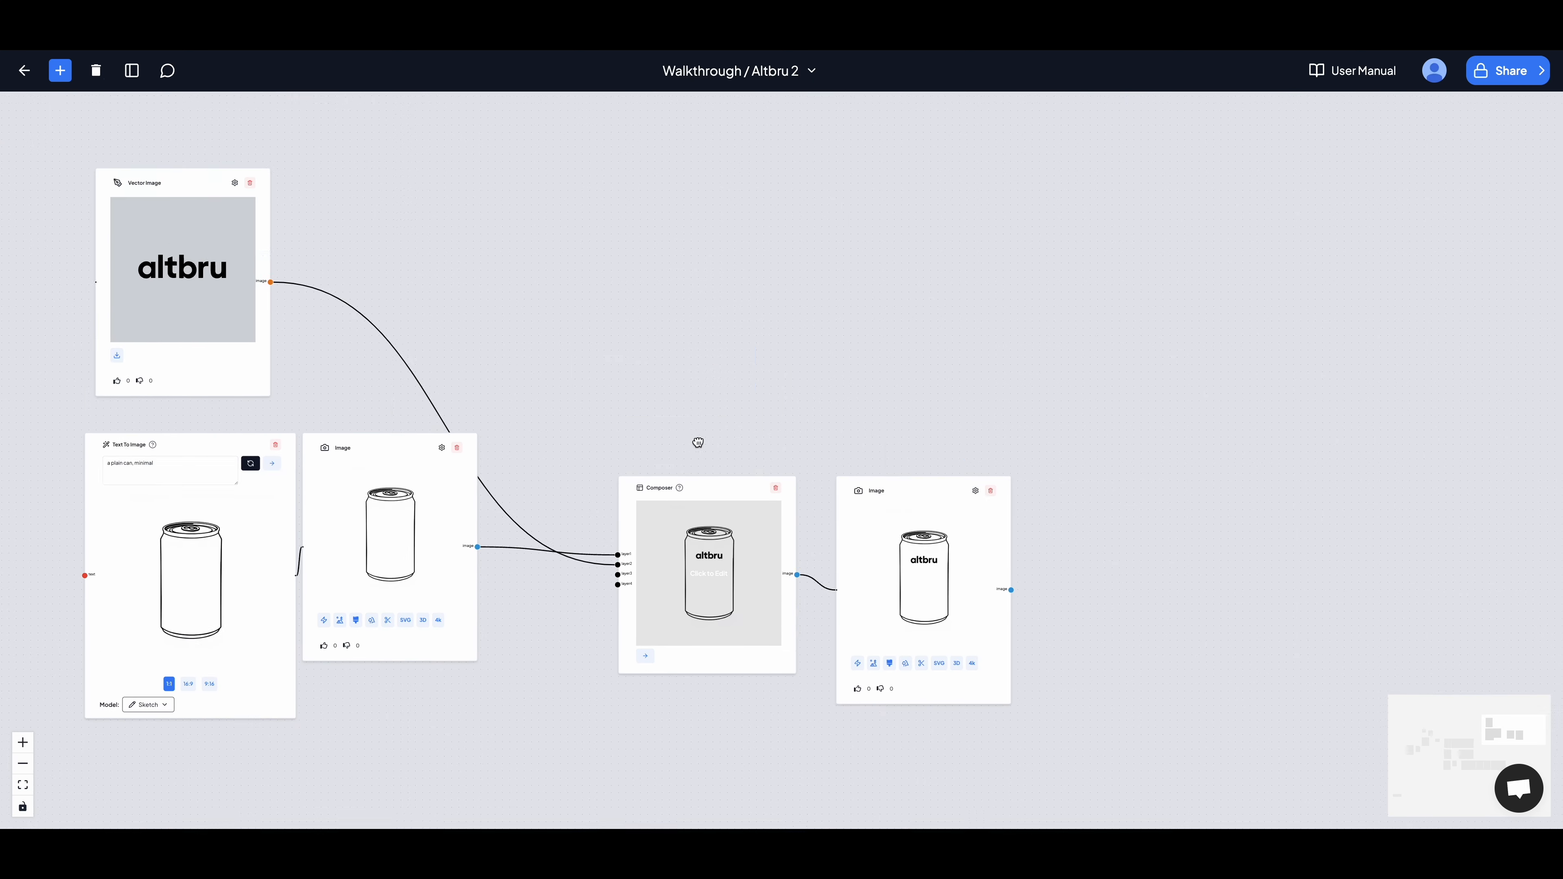
Step: Add a Prompt Generator with its linked Text node above the Composer, ready for a design description
{"action": "scroll", "coordinate": [687, 372], "scroll_direction": "up", "scroll_amount": 3}
{"action": "scroll", "coordinate": [688, 371], "scroll_direction": "up", "scroll_amount": 1}
{"action": "right_click", "coordinate": [662, 300]}
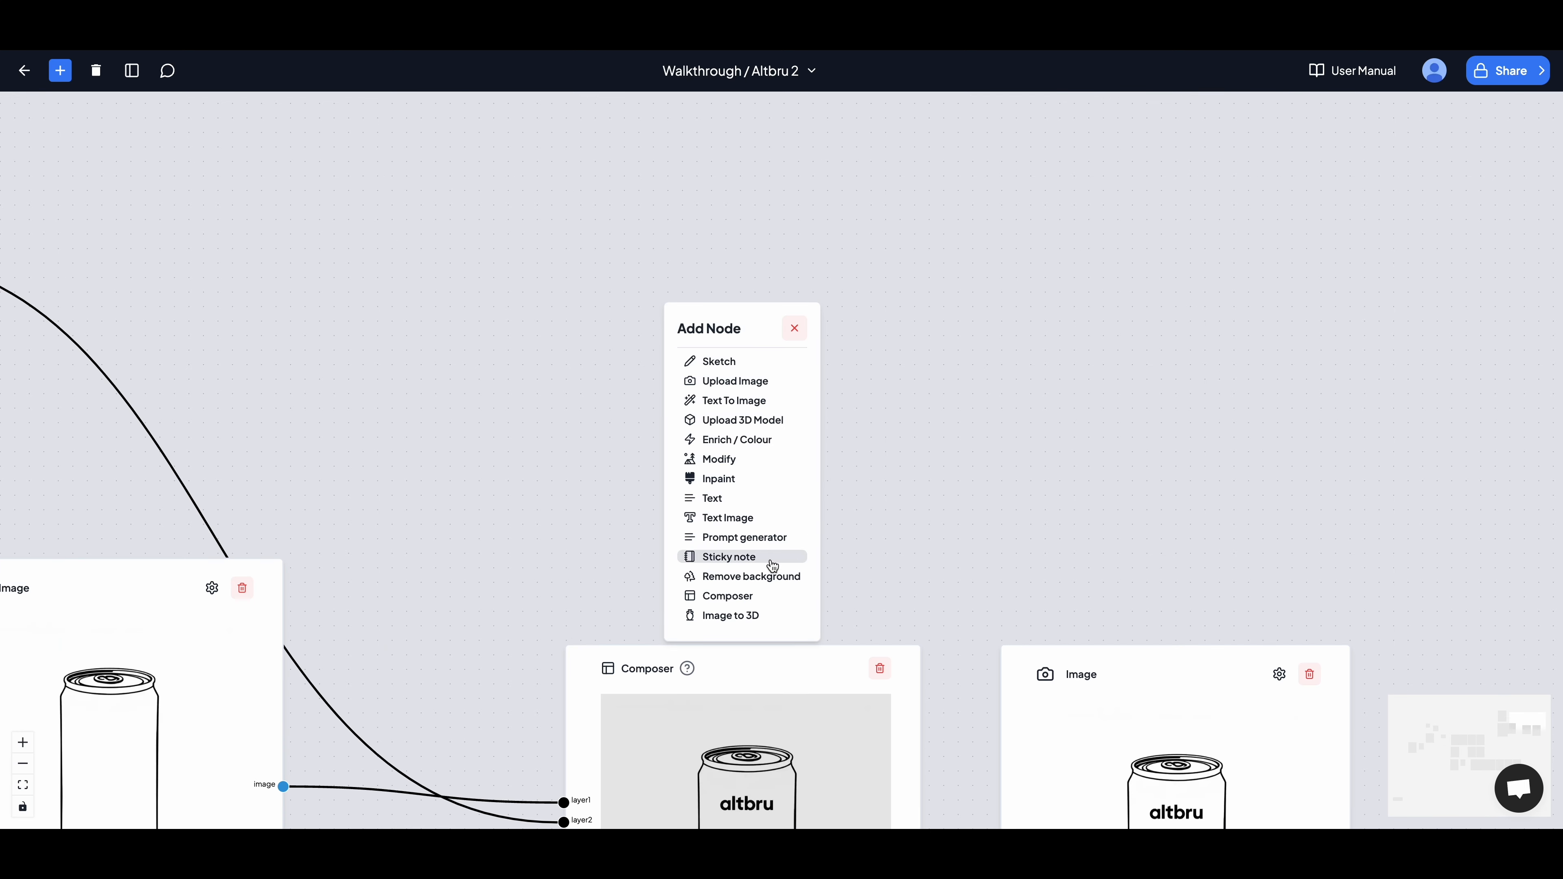
{"action": "left_click", "coordinate": [752, 541]}
{"action": "left_click", "coordinate": [718, 357]}
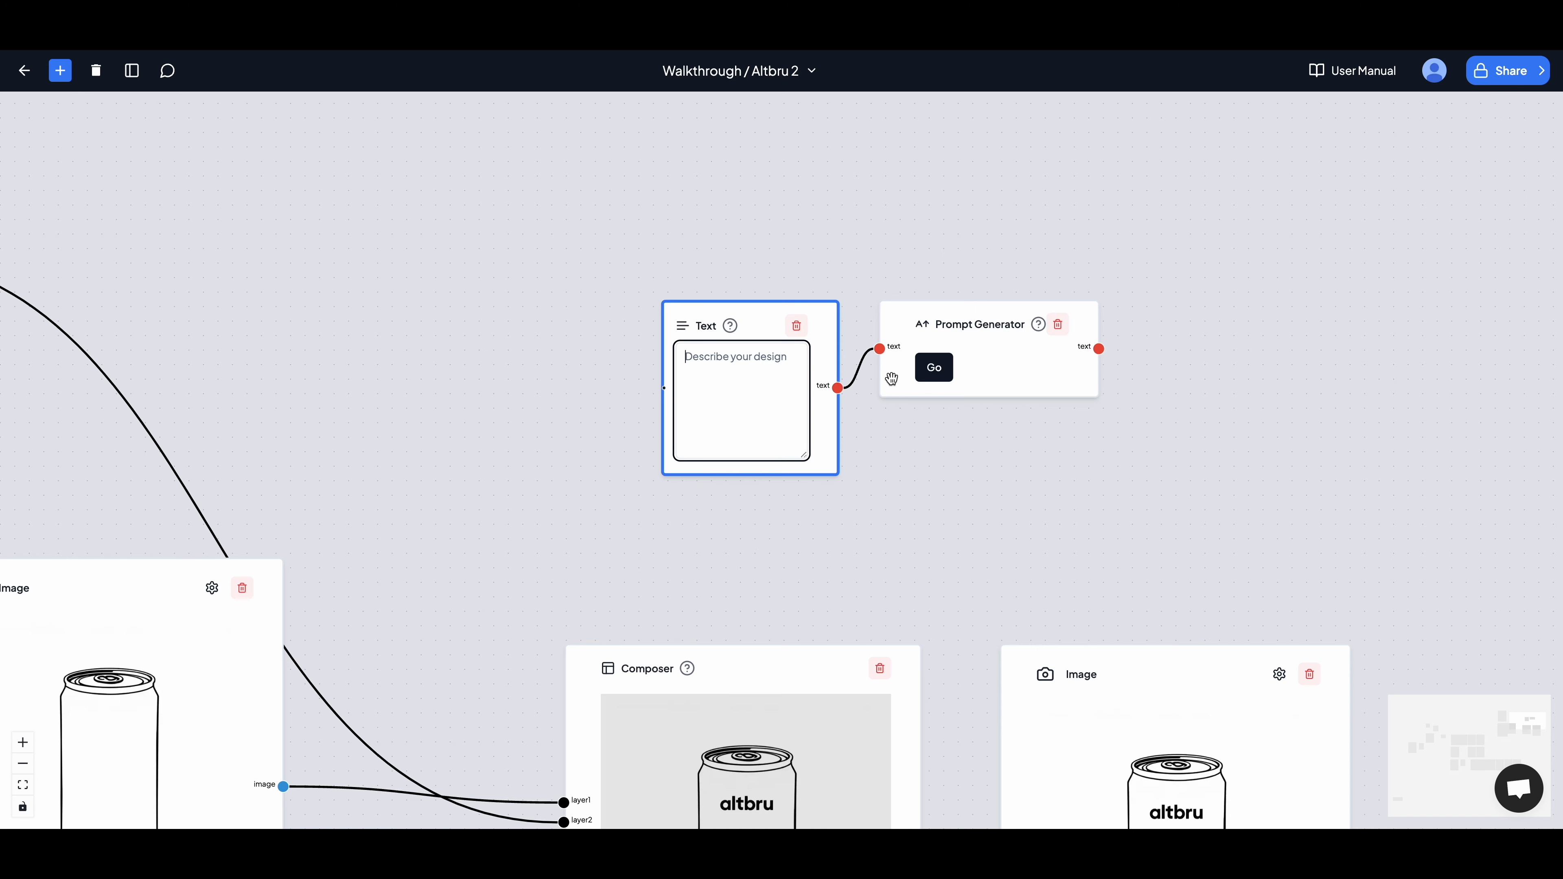
Step: Enter the description "design for a can of non alcoholic beer, the brand name is "altbru" and the brand color is Cool Gray, add elements of being healthy"
{"action": "type", "text": "desing f"}
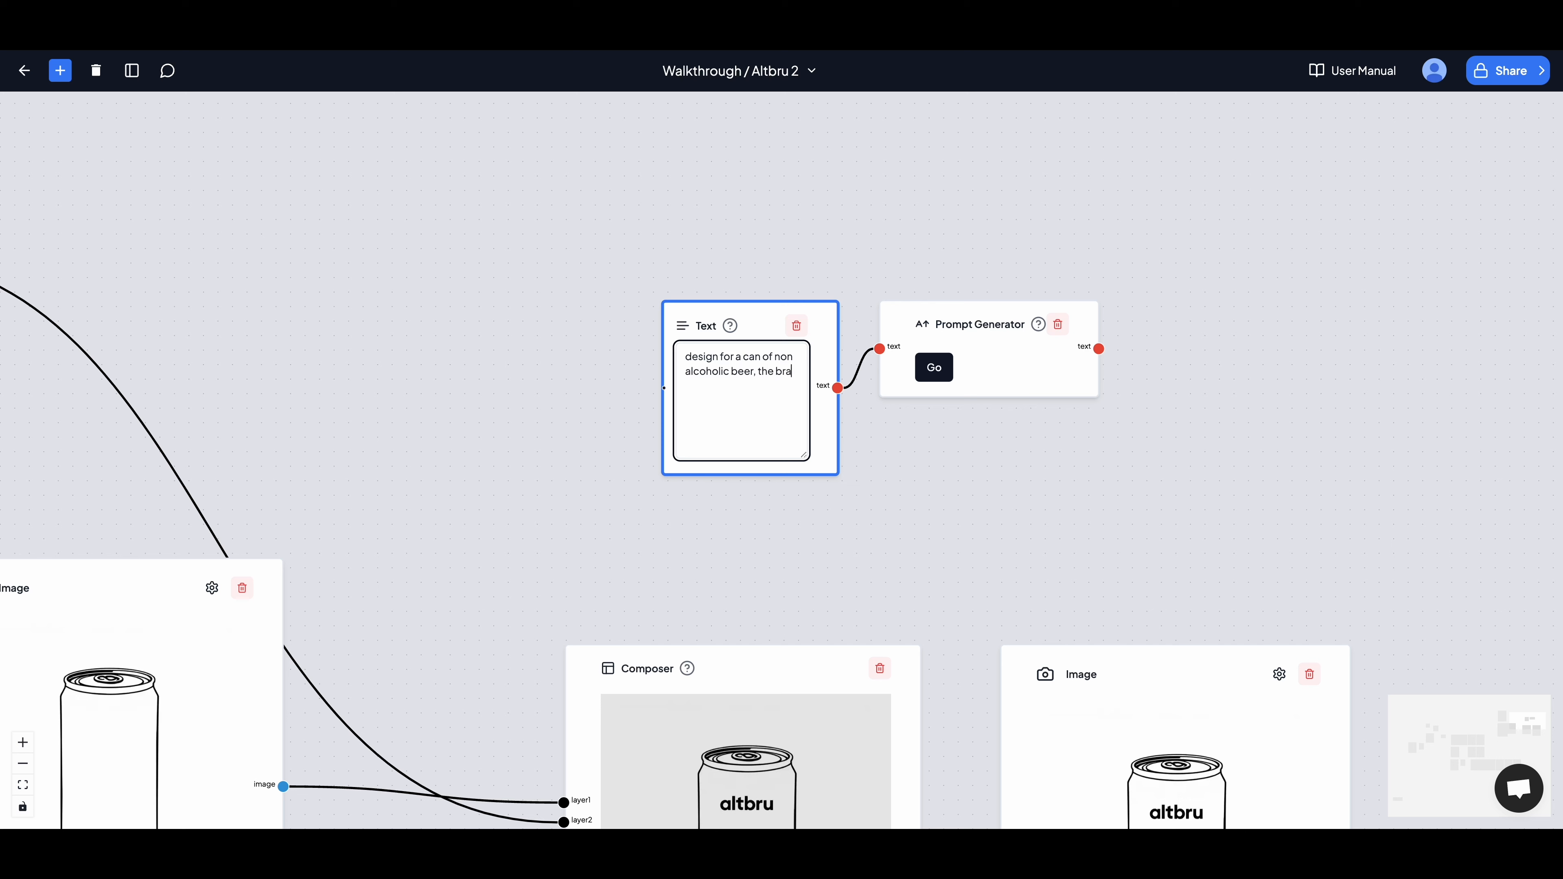
{"action": "type", "text": "d name os"}
{"action": "type", "text": " and the brand color is Cool Gray, add e"}
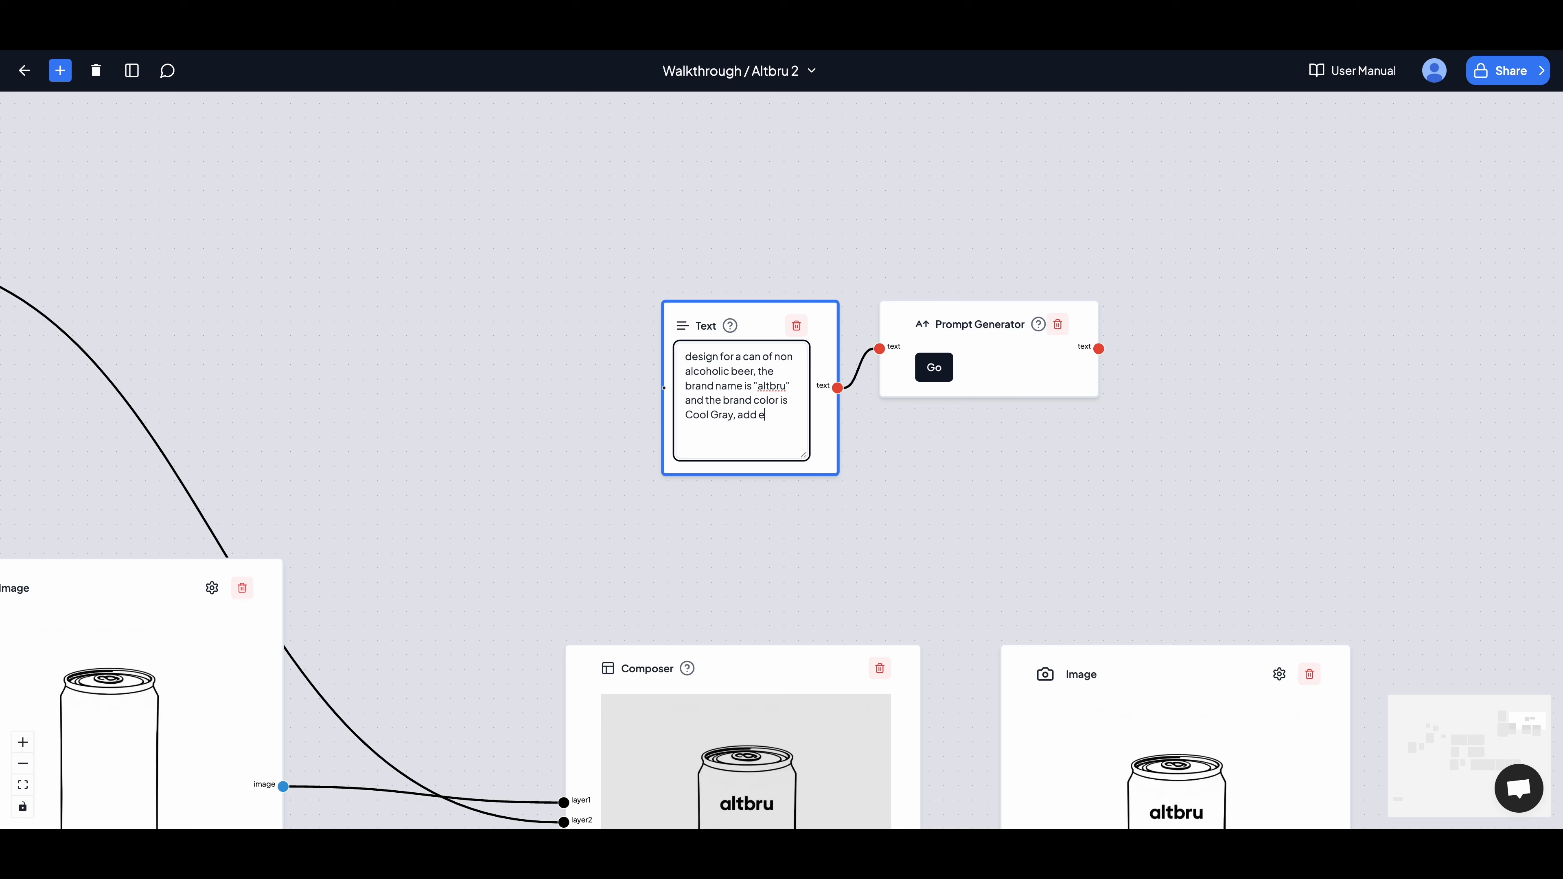
{"action": "type", "text": "ts of being healthy"}
{"action": "left_click", "coordinate": [985, 256]}
Step: Generate a detailed prompt from the can description with the Prompt Generator
{"action": "left_click", "coordinate": [932, 367]}
{"action": "left_click", "coordinate": [962, 173]}
{"action": "scroll", "coordinate": [962, 173], "scroll_direction": "down", "scroll_amount": 3}
{"action": "left_click_drag", "start_coordinate": [1295, 328], "coordinate": [914, 267]}
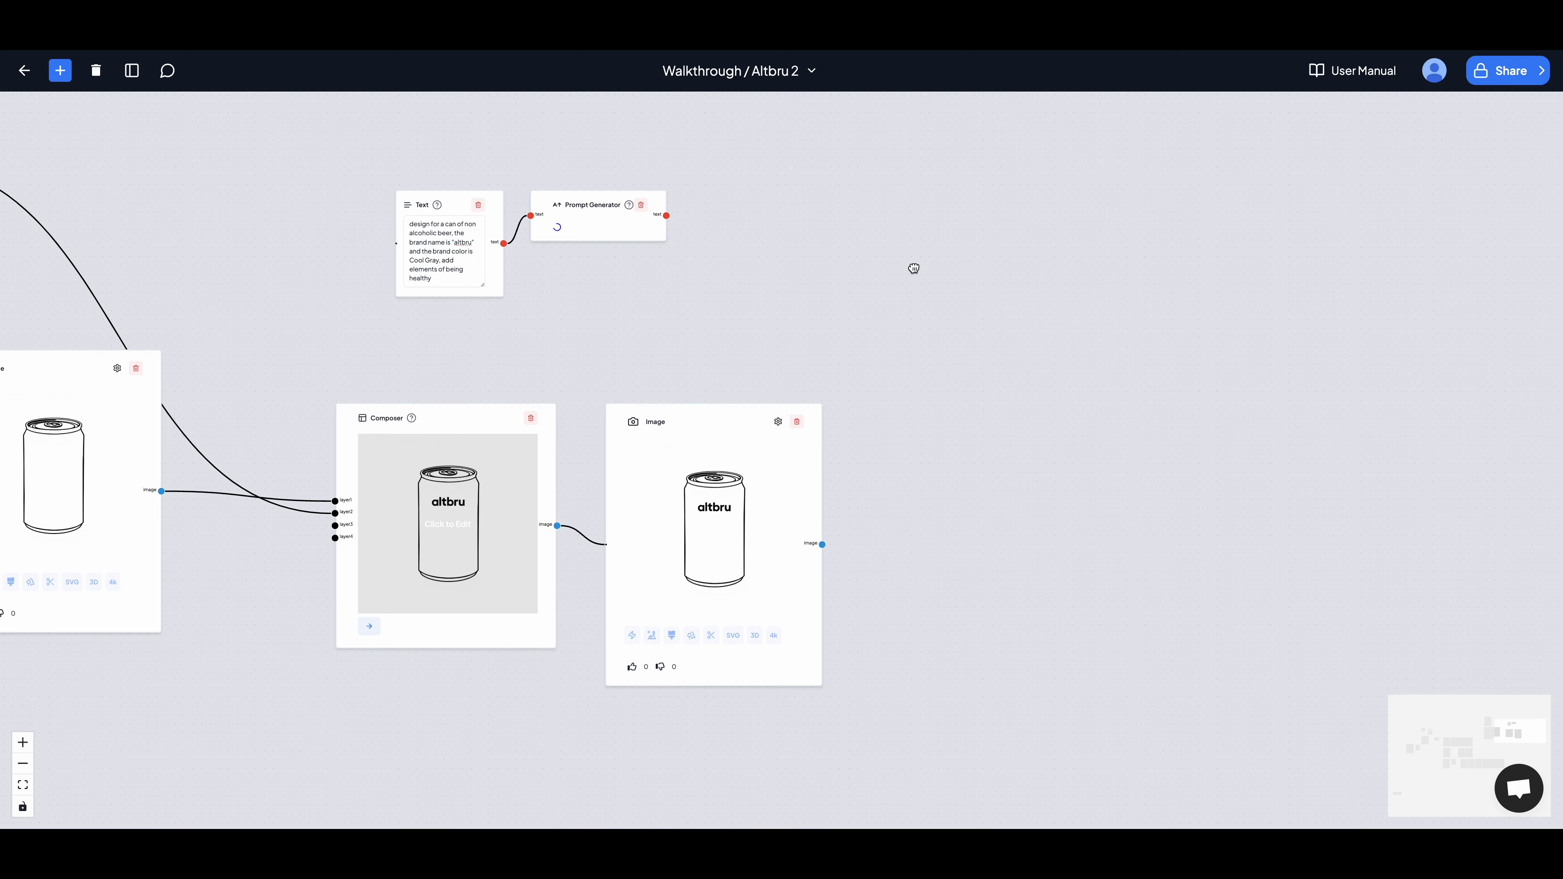
Step: Add an Enrich node to the composed can image and connect the Prompt Generator's output to its text input
{"action": "scroll", "coordinate": [914, 267], "scroll_direction": "down", "scroll_amount": 3}
{"action": "scroll", "coordinate": [914, 267], "scroll_direction": "up", "scroll_amount": 3}
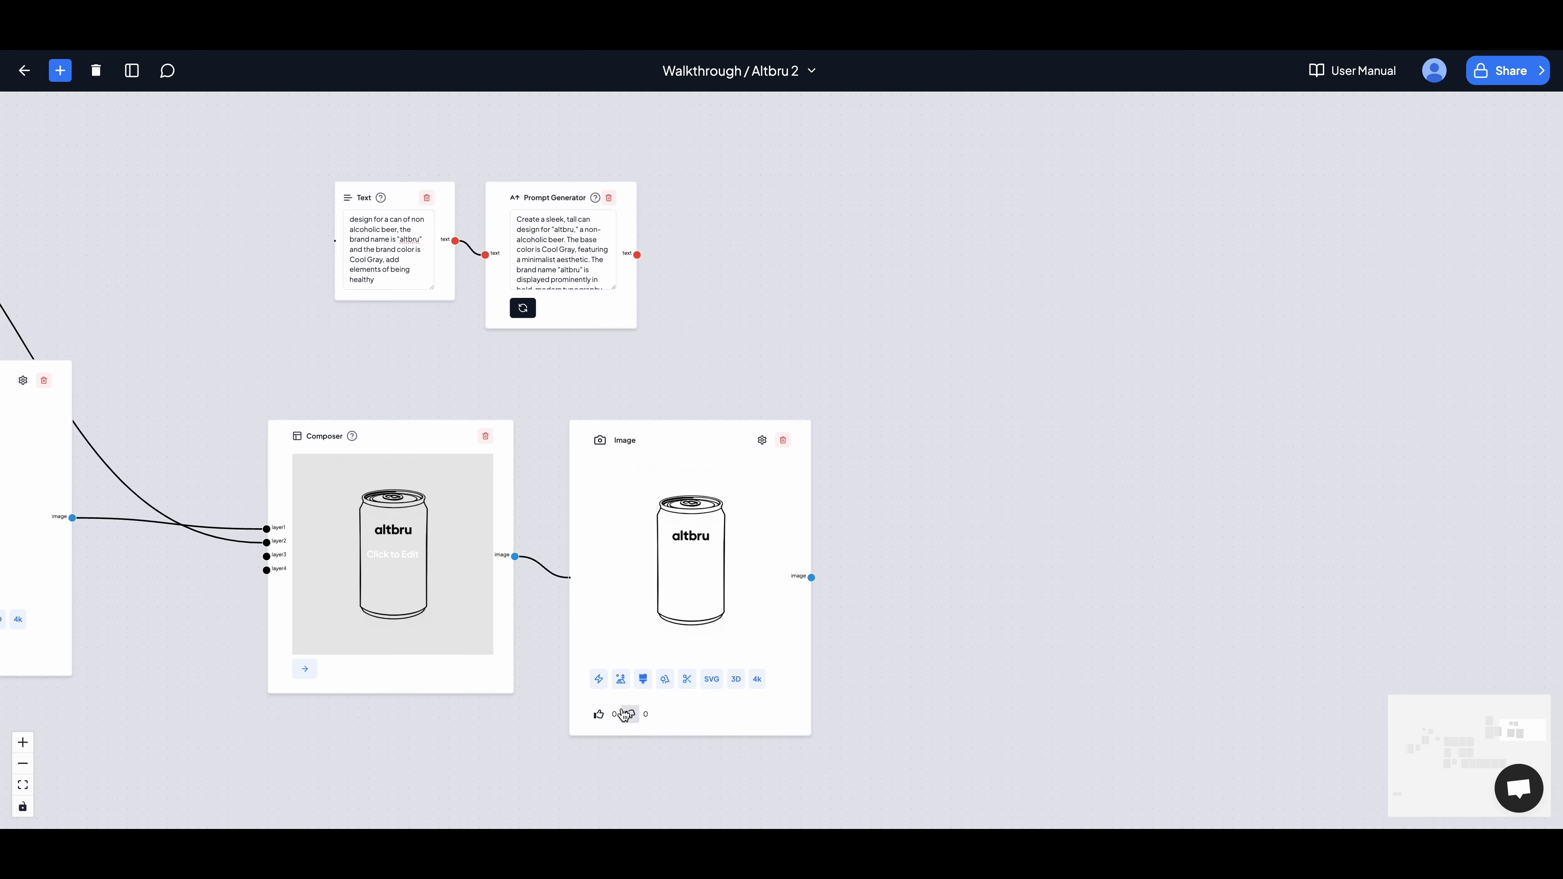
{"action": "left_click", "coordinate": [598, 679]}
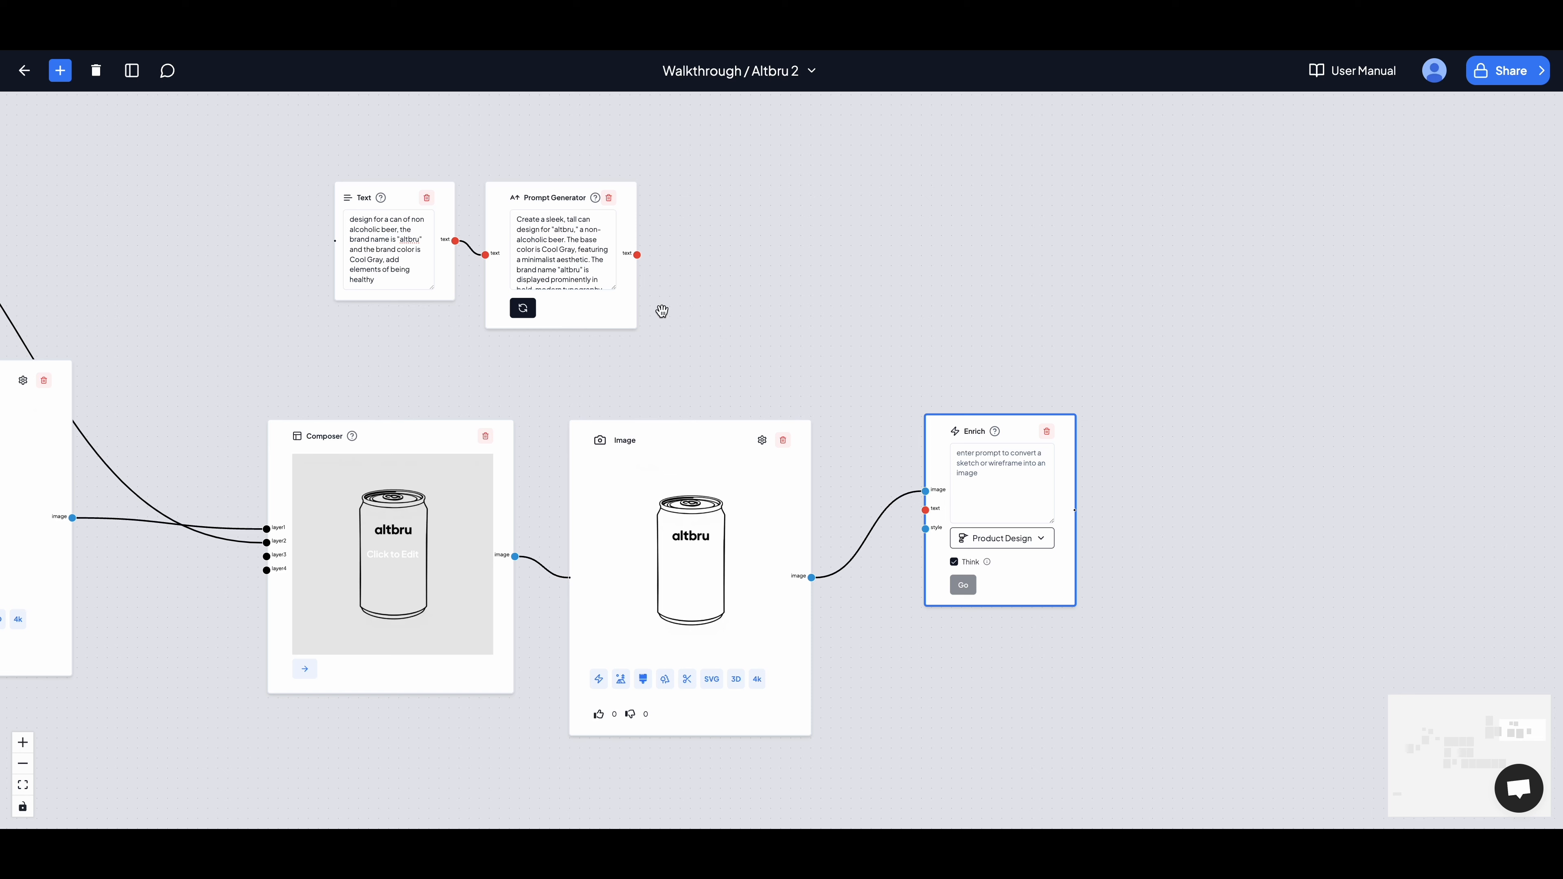
{"action": "left_click_drag", "start_coordinate": [637, 254], "coordinate": [921, 511]}
Step: Turn off Think in the Enrich node and run it with the Product Design style
{"action": "left_click", "coordinate": [953, 481]}
{"action": "left_click", "coordinate": [963, 502]}
{"action": "scroll", "coordinate": [1019, 604], "scroll_direction": "down", "scroll_amount": 3}
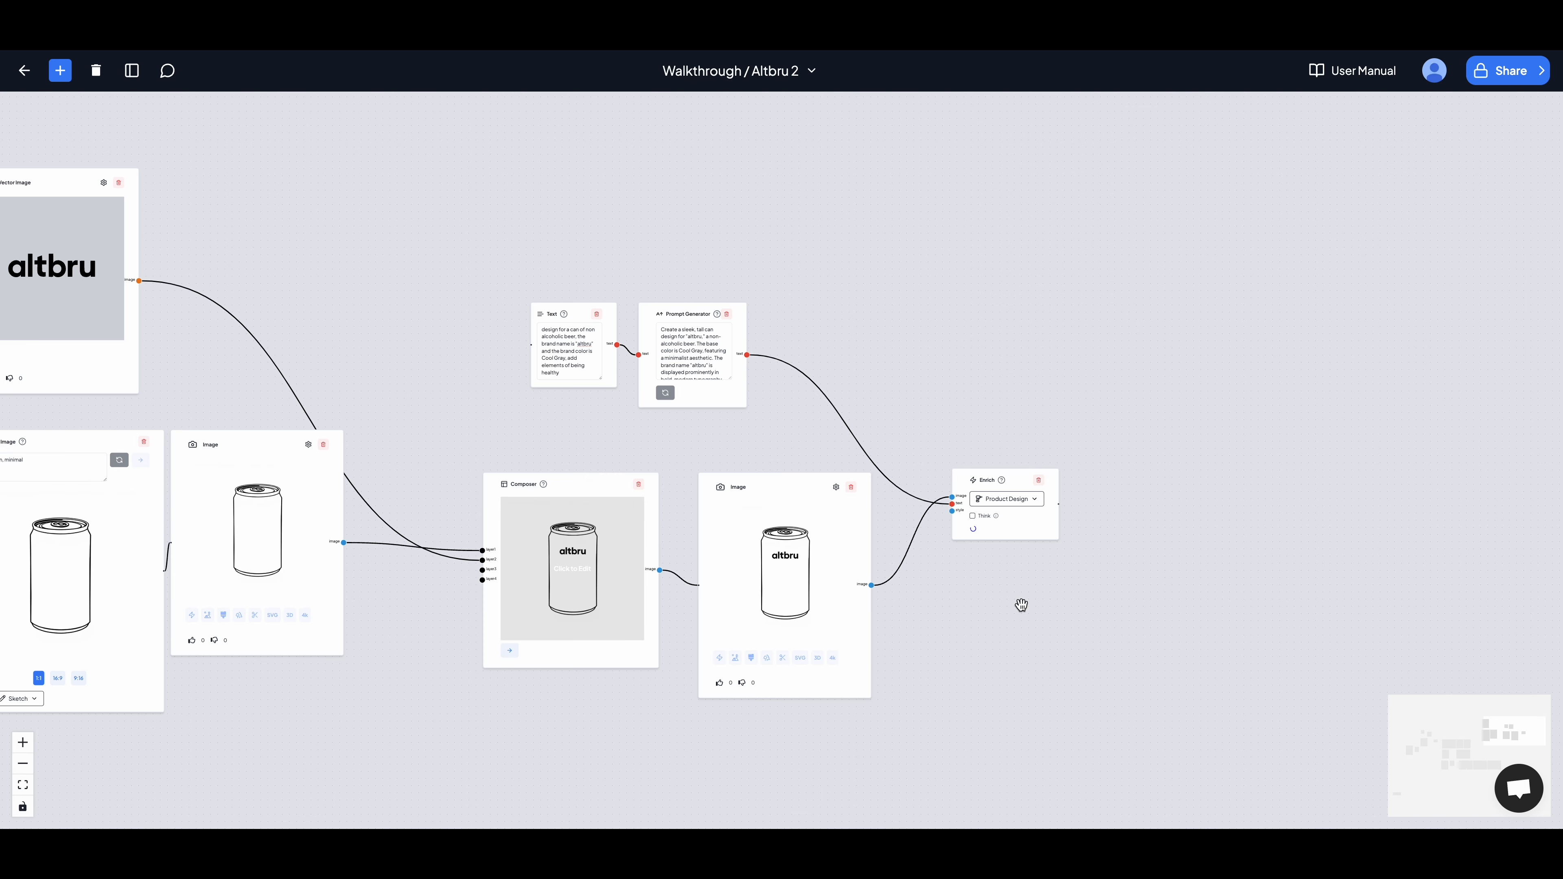
Step: Move the first can render closer to the Enrich node and view it enlarged
{"action": "left_click_drag", "start_coordinate": [1020, 605], "coordinate": [703, 594]}
{"action": "scroll", "coordinate": [704, 594], "scroll_direction": "up", "scroll_amount": 3}
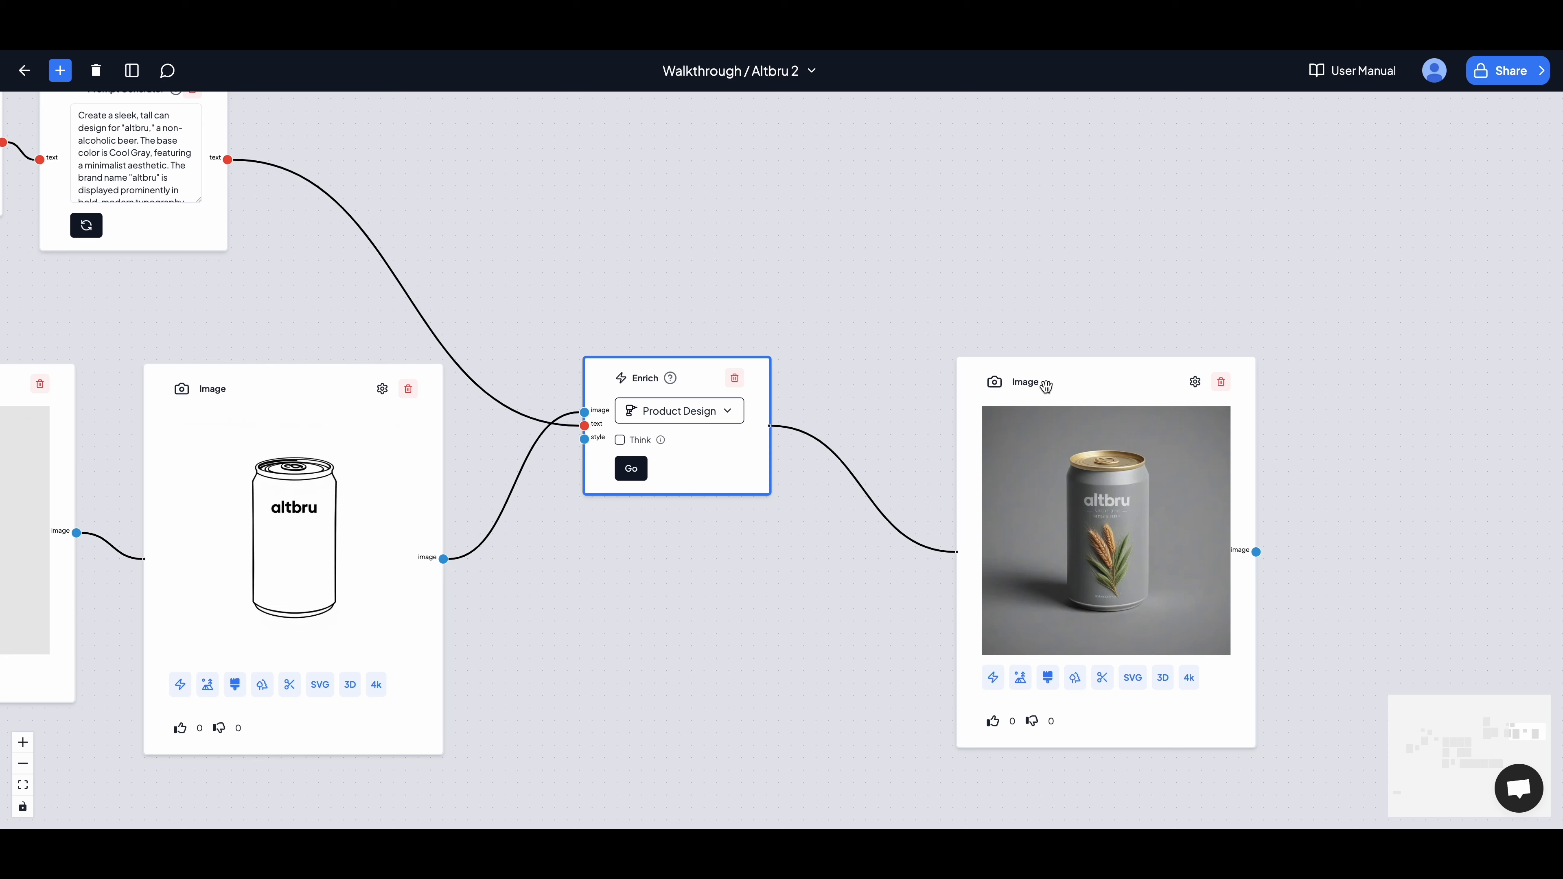
{"action": "left_click_drag", "start_coordinate": [1062, 393], "coordinate": [994, 390]}
{"action": "left_click", "coordinate": [1117, 588]}
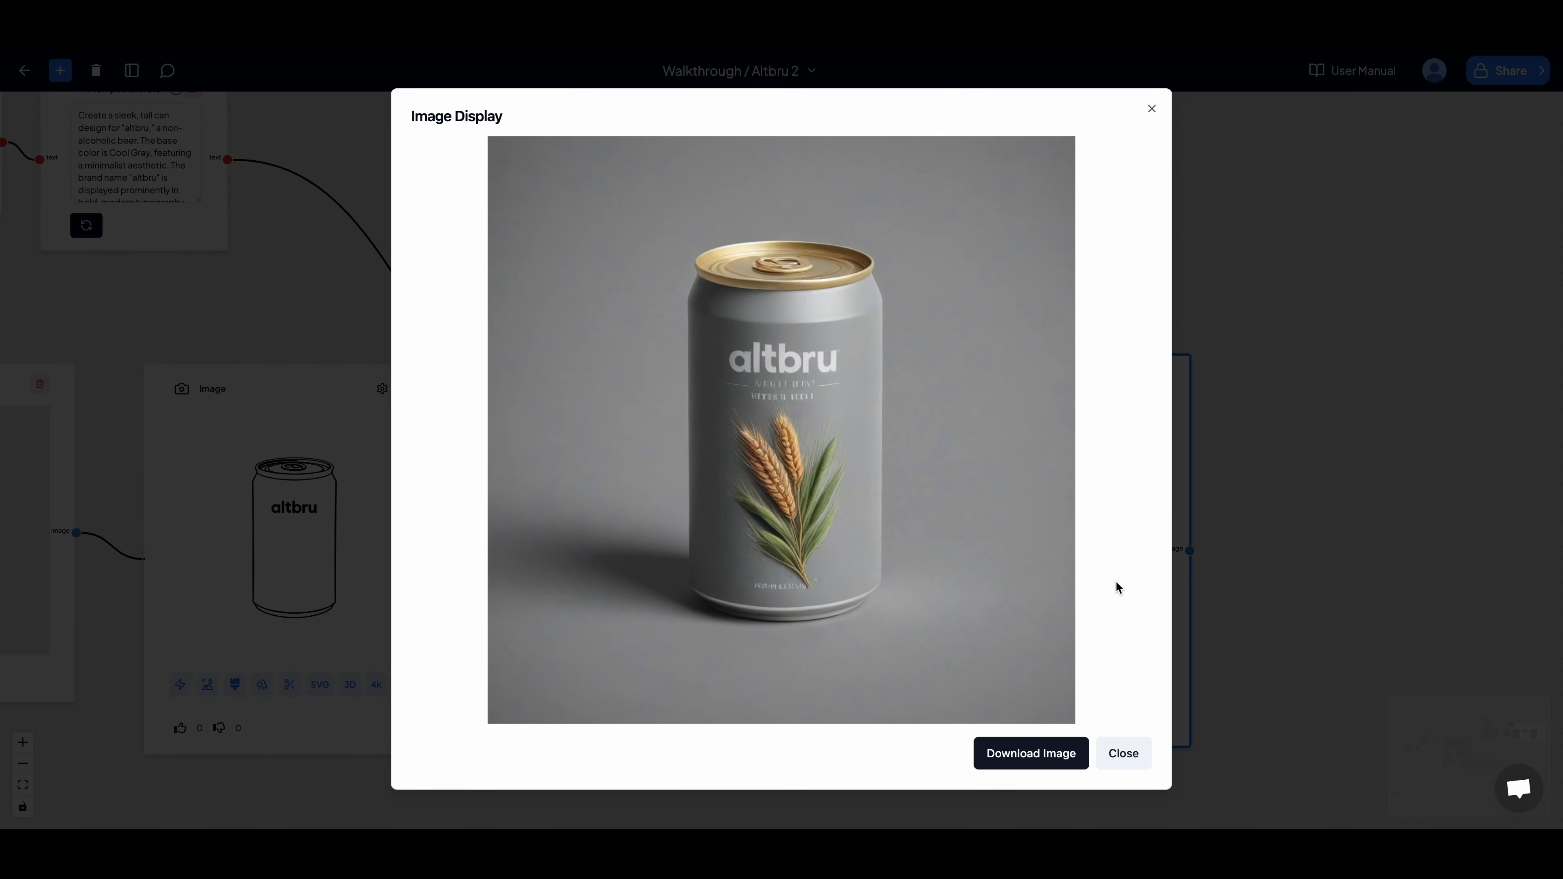
{"action": "left_click", "coordinate": [1121, 755]}
Step: Run Enrich again to generate a second can render from the same prompt
{"action": "left_click", "coordinate": [627, 463]}
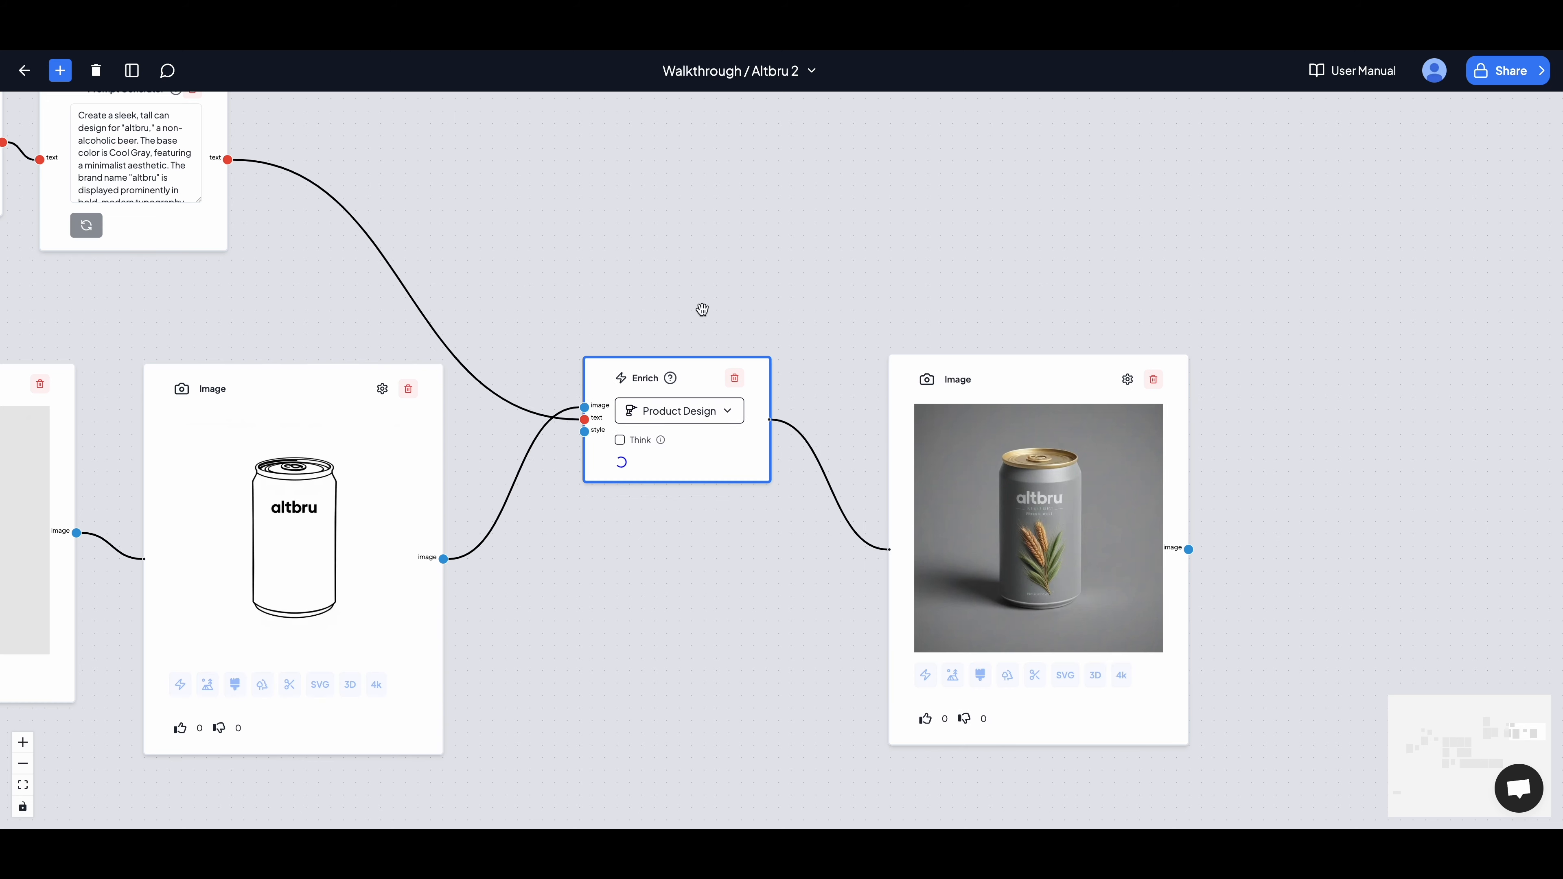
{"action": "left_click", "coordinate": [879, 247]}
{"action": "left_click_drag", "start_coordinate": [879, 247], "coordinate": [708, 217]}
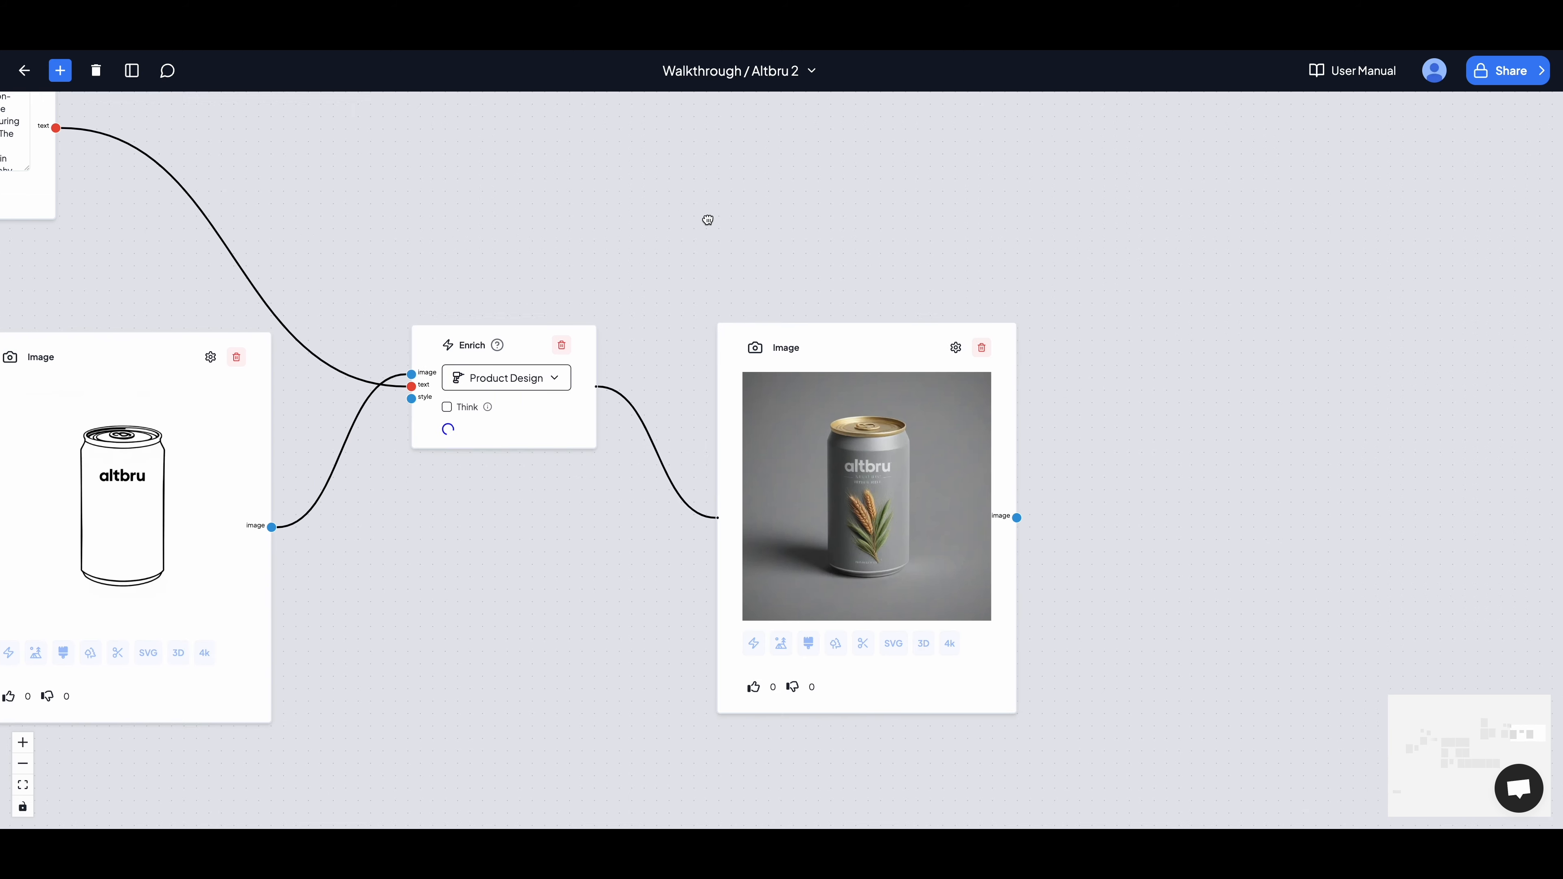
{"action": "scroll", "coordinate": [708, 217], "scroll_direction": "up", "scroll_amount": 5}
{"action": "left_click", "coordinate": [900, 596]}
{"action": "scroll", "coordinate": [774, 268], "scroll_direction": "down", "scroll_amount": 5}
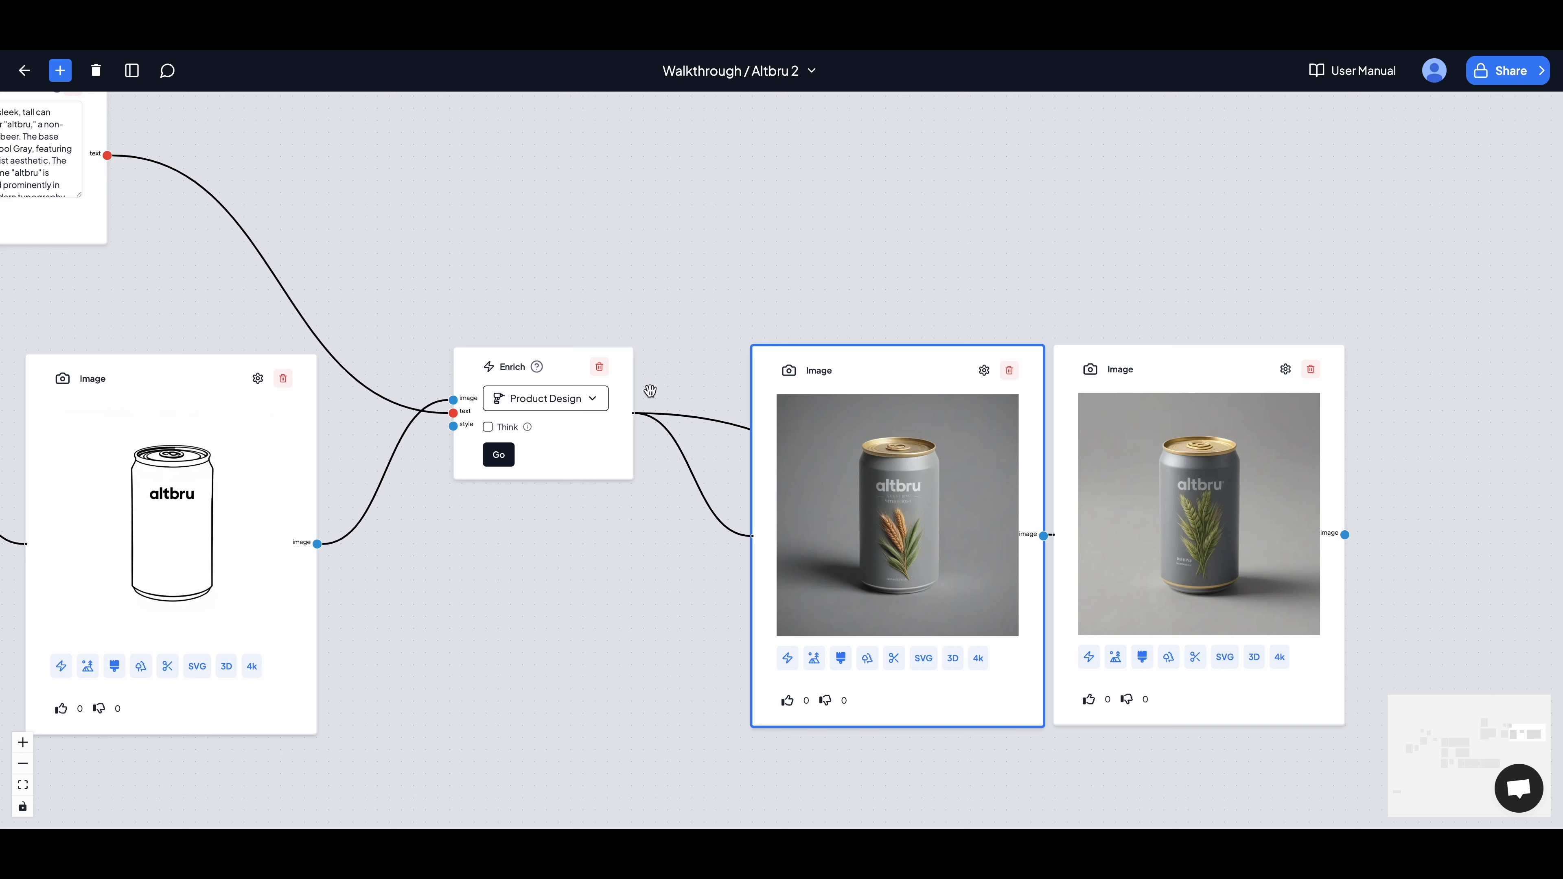
Step: Generate a third can render with the unchanged Enrich settings
{"action": "left_click", "coordinate": [500, 454]}
{"action": "left_click", "coordinate": [859, 220]}
{"action": "scroll", "coordinate": [859, 220], "scroll_direction": "down", "scroll_amount": 3}
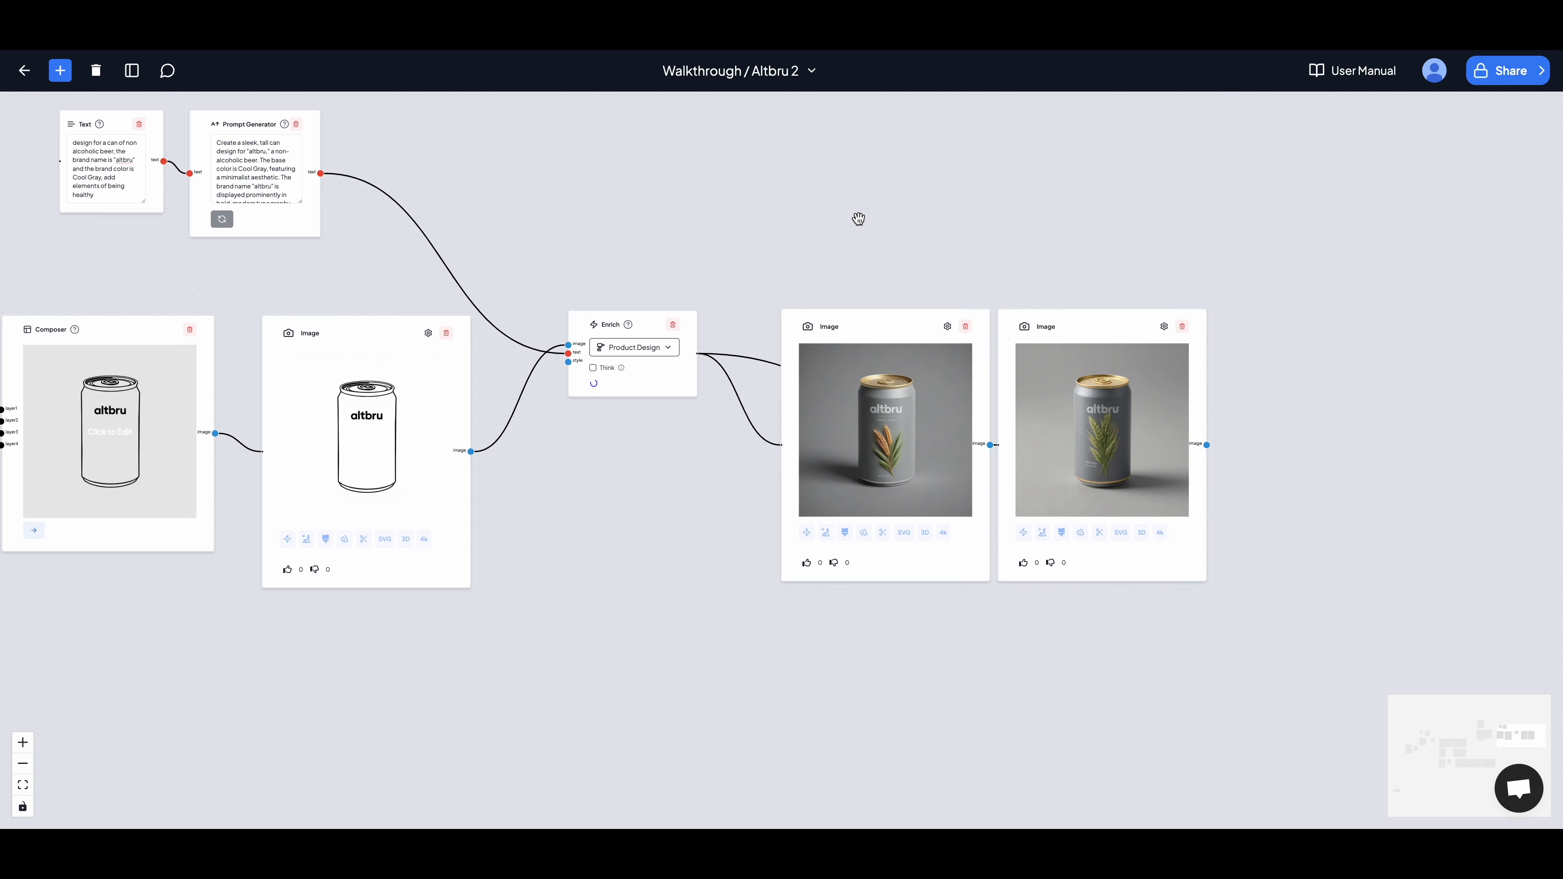
{"action": "scroll", "coordinate": [871, 230], "scroll_direction": "right", "scroll_amount": 3}
{"action": "left_click_drag", "start_coordinate": [872, 229], "coordinate": [765, 238]}
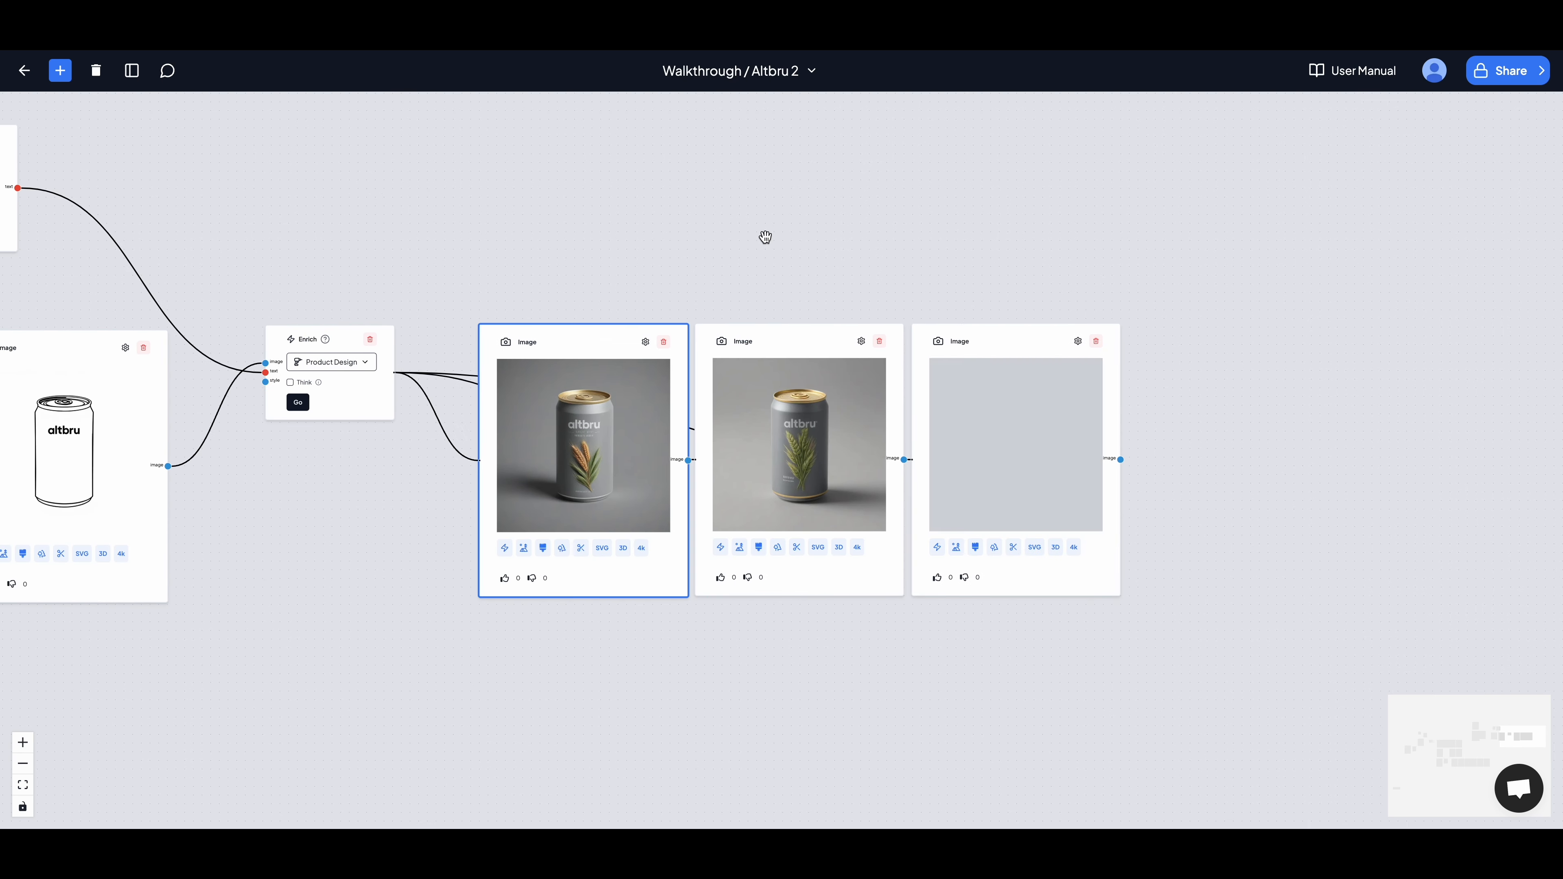
Step: Generate a fourth can render with Enrich and view it enlarged
{"action": "left_click", "coordinate": [292, 401]}
{"action": "left_click", "coordinate": [661, 250]}
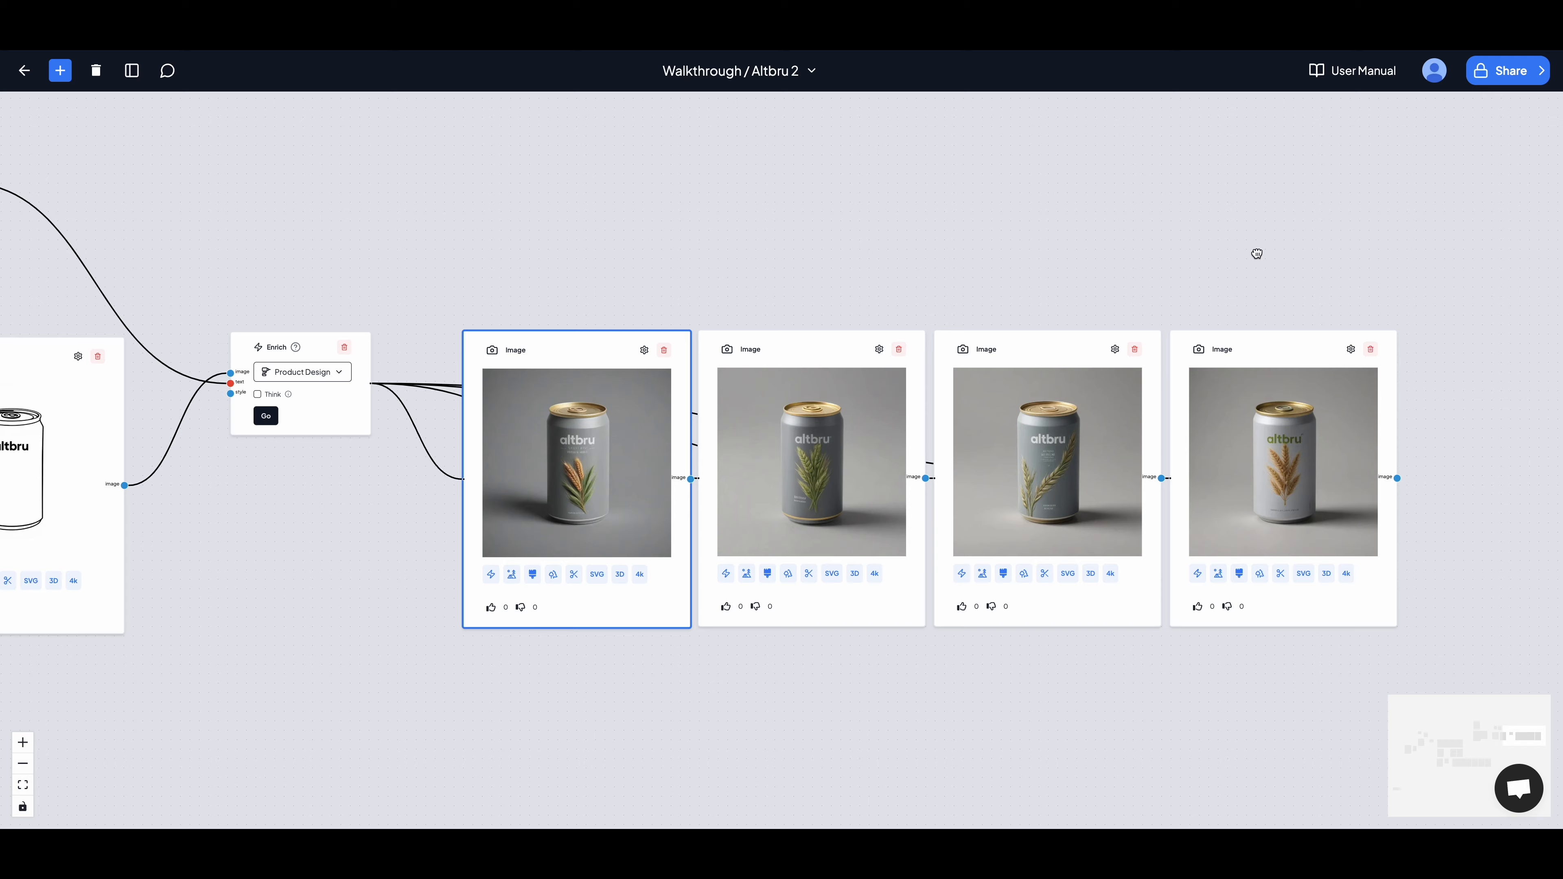
{"action": "double_click", "coordinate": [1268, 493]}
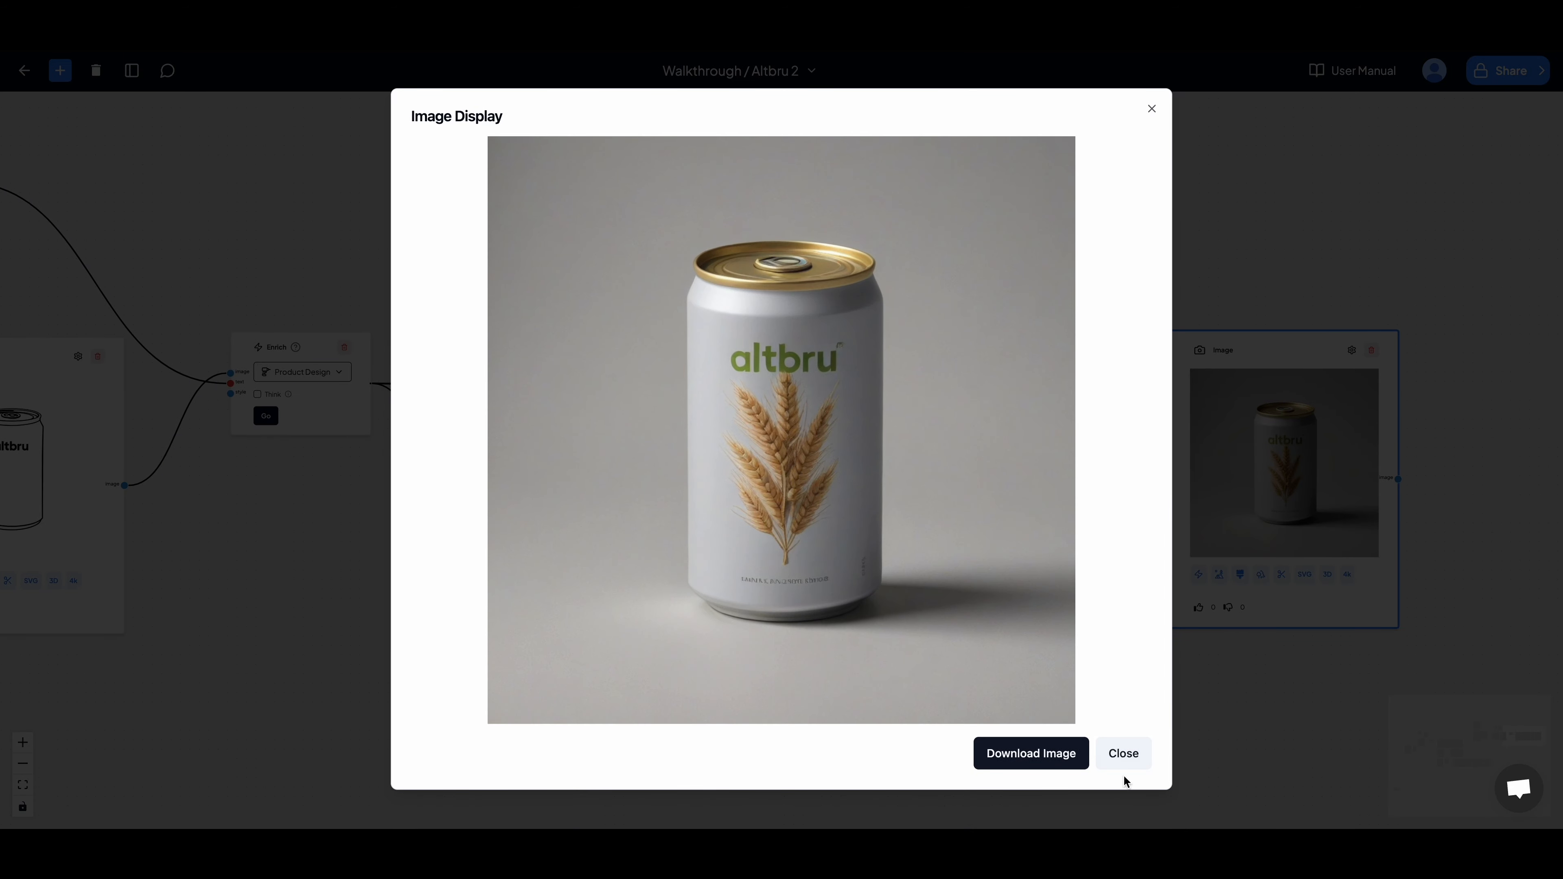
{"action": "left_click", "coordinate": [1132, 754]}
Step: Run Enrich once more for a fifth can render in the row
{"action": "left_click", "coordinate": [665, 317]}
{"action": "scroll", "coordinate": [800, 308], "scroll_direction": "down", "scroll_amount": 5}
{"action": "scroll", "coordinate": [775, 251], "scroll_direction": "left", "scroll_amount": 2}
{"action": "scroll", "coordinate": [774, 251], "scroll_direction": "up", "scroll_amount": 3}
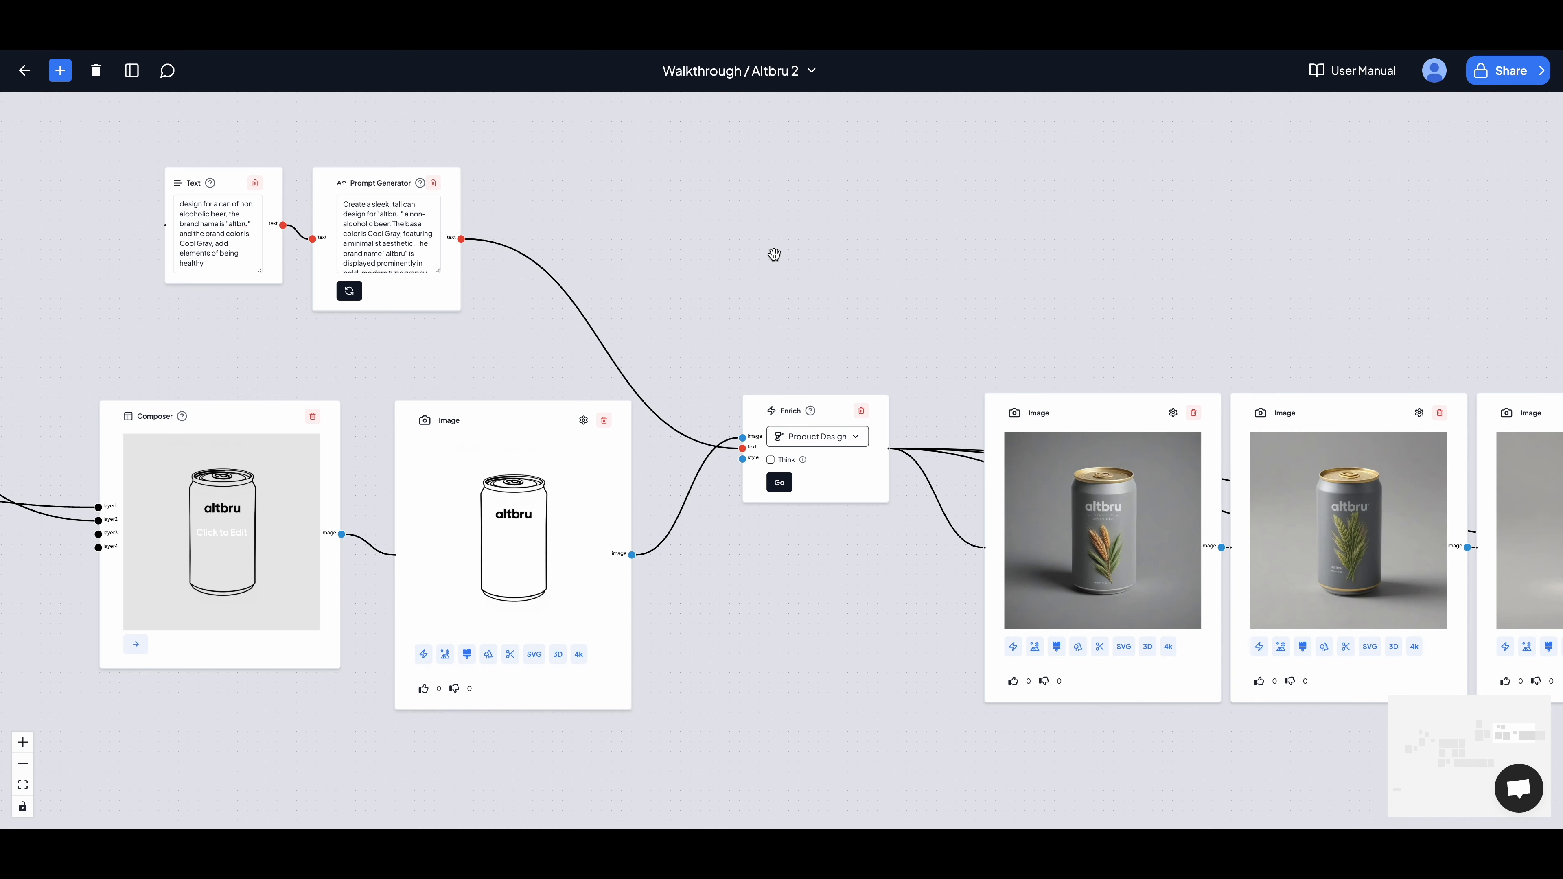
{"action": "left_click_drag", "start_coordinate": [1079, 230], "coordinate": [702, 222]}
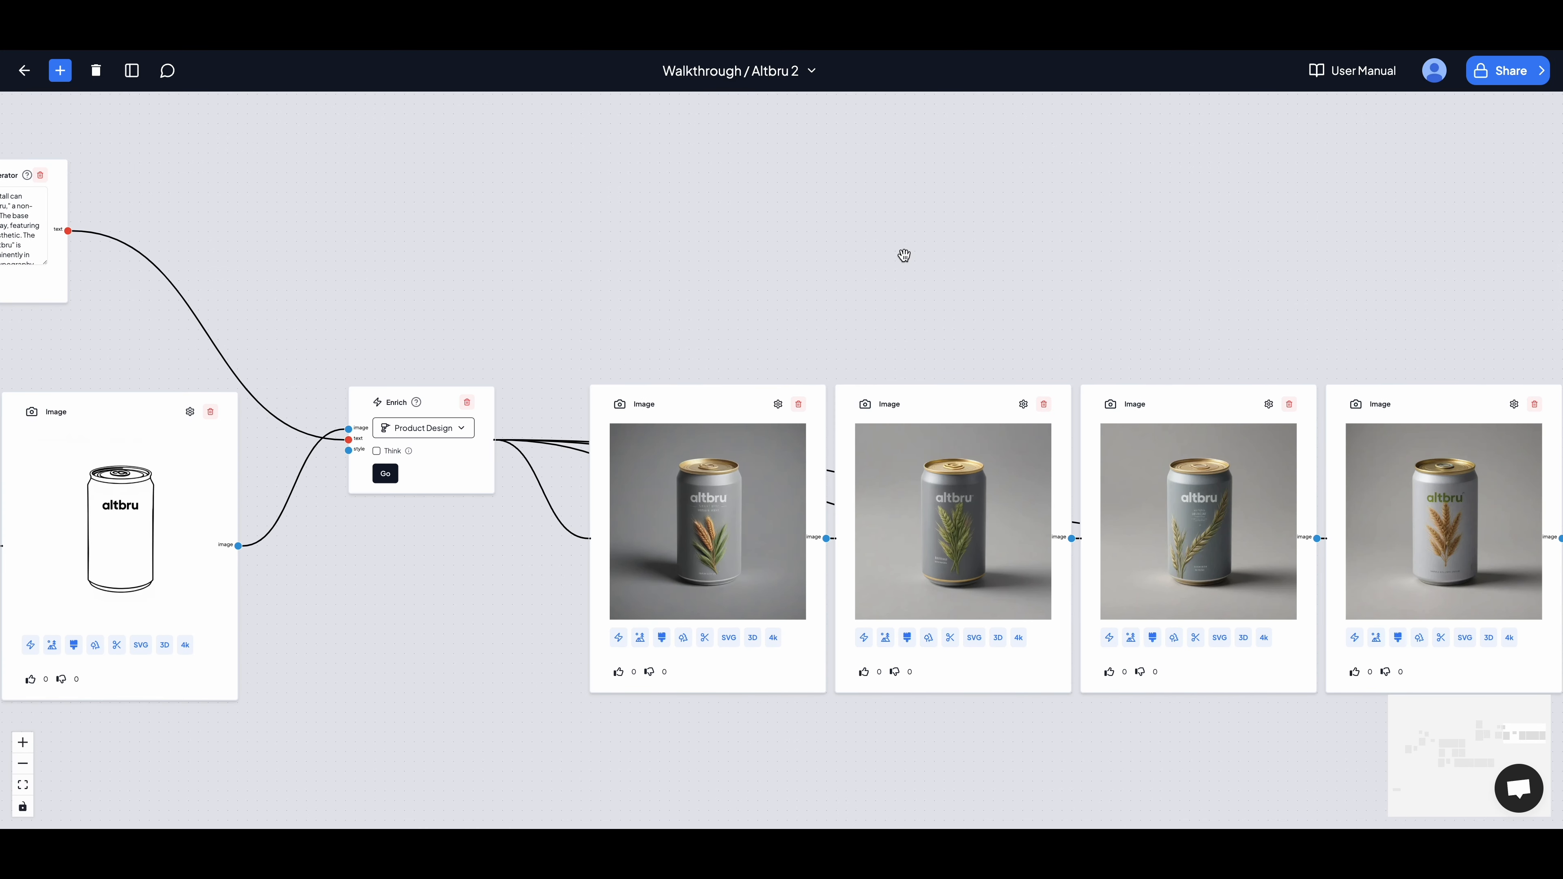
{"action": "scroll", "coordinate": [904, 254], "scroll_direction": "down", "scroll_amount": 2}
{"action": "left_click", "coordinate": [496, 425]}
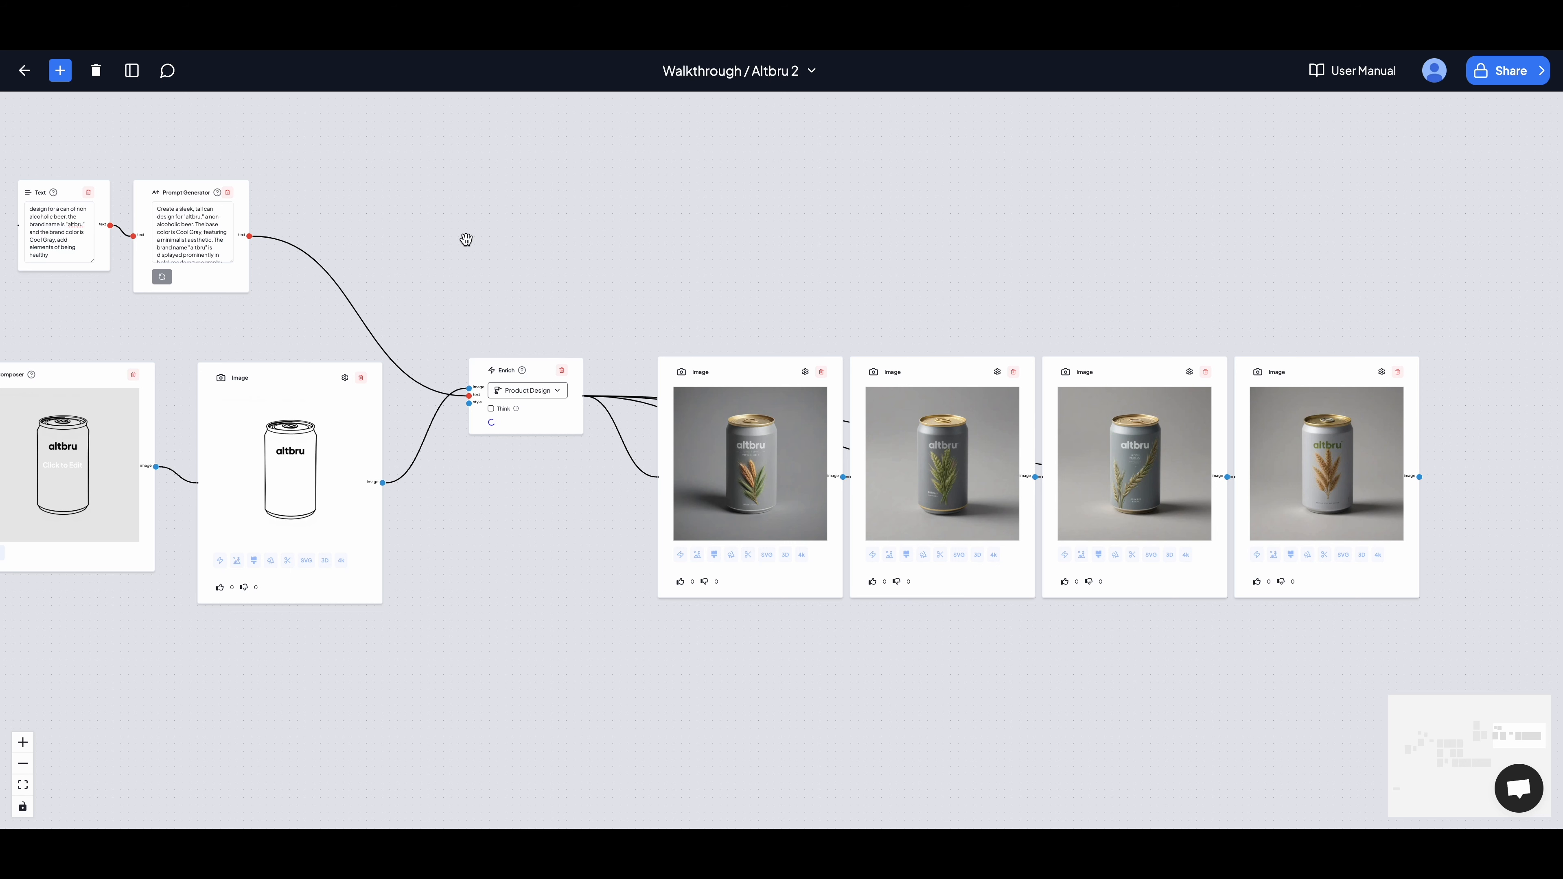
Step: Regenerate the prompt in the Prompt Generator and run Enrich with the new wording
{"action": "left_click_drag", "start_coordinate": [465, 240], "coordinate": [498, 232]}
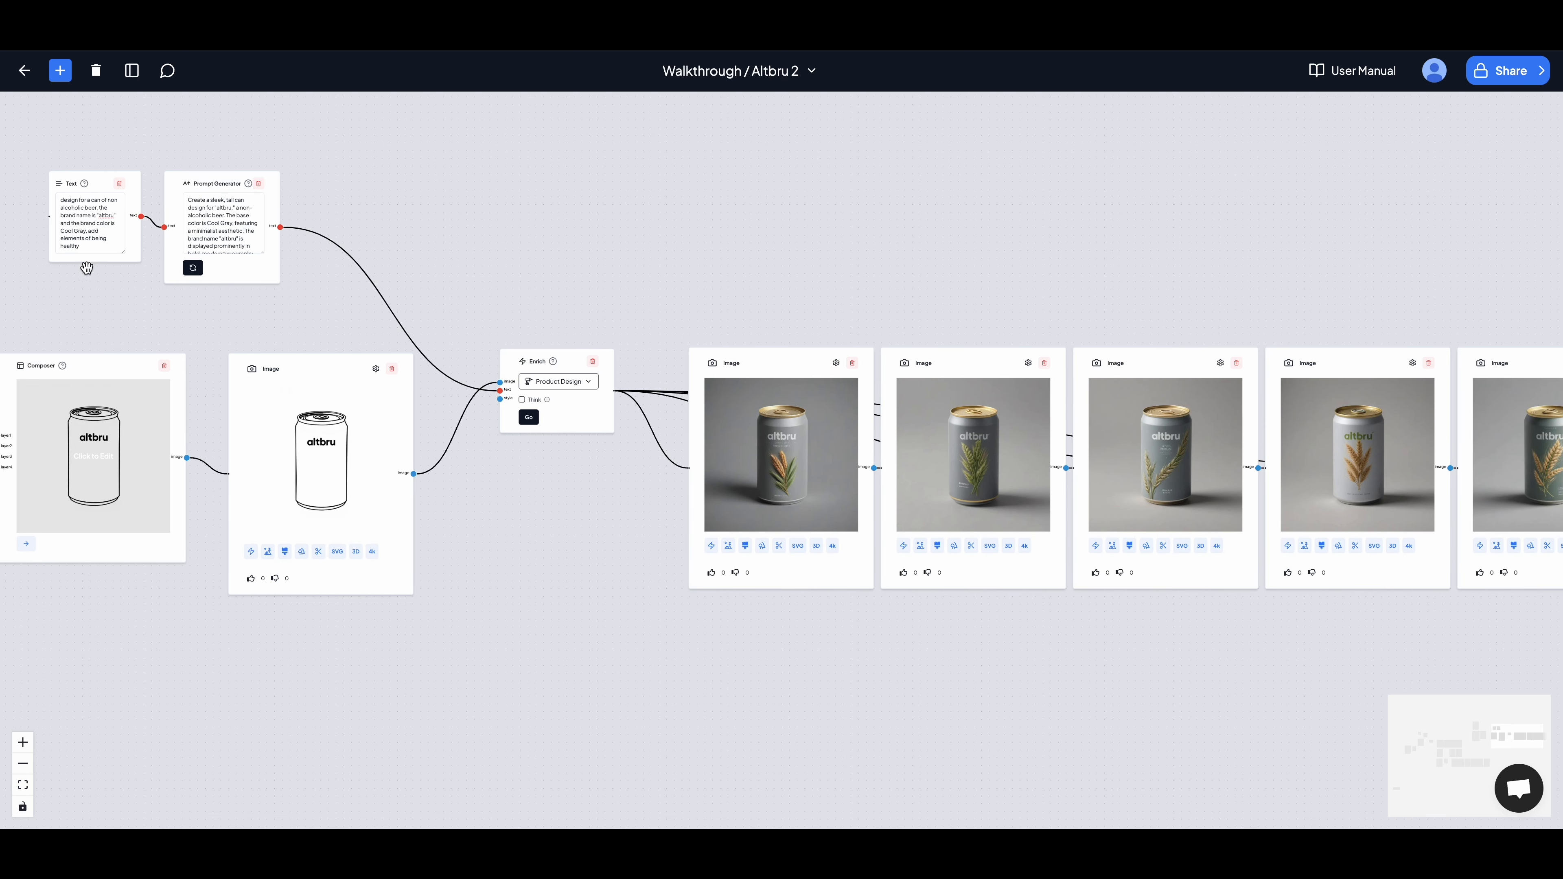
{"action": "left_click", "coordinate": [192, 267]}
{"action": "left_click", "coordinate": [528, 419]}
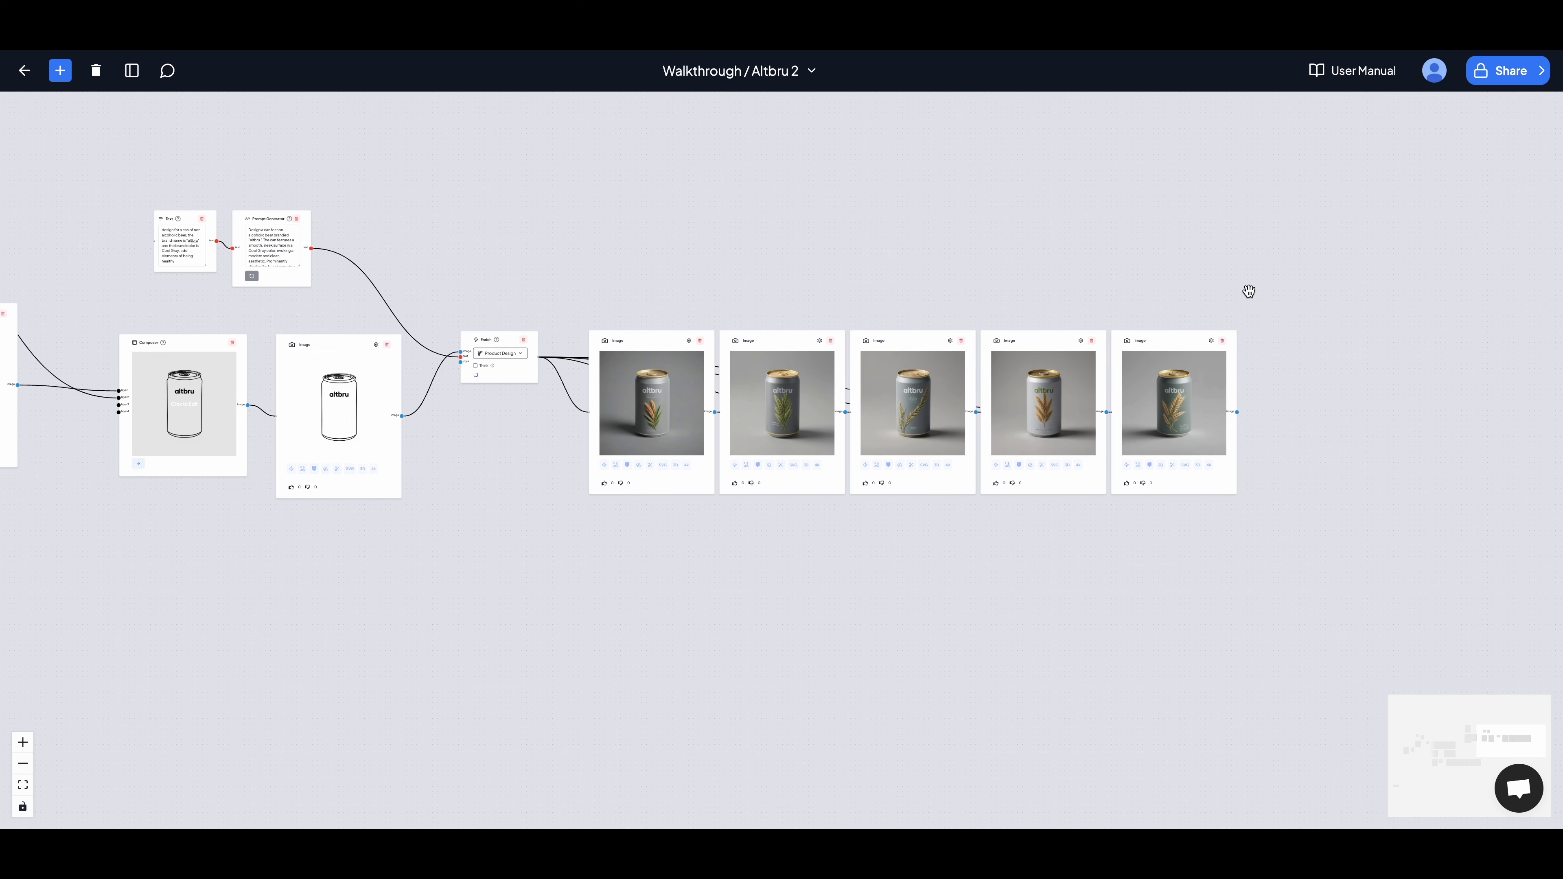
Step: Move the new can render below the first image of the row and view it enlarged
{"action": "left_click_drag", "start_coordinate": [1288, 341], "coordinate": [647, 518]}
{"action": "left_click", "coordinate": [520, 523]}
{"action": "left_click", "coordinate": [661, 581]}
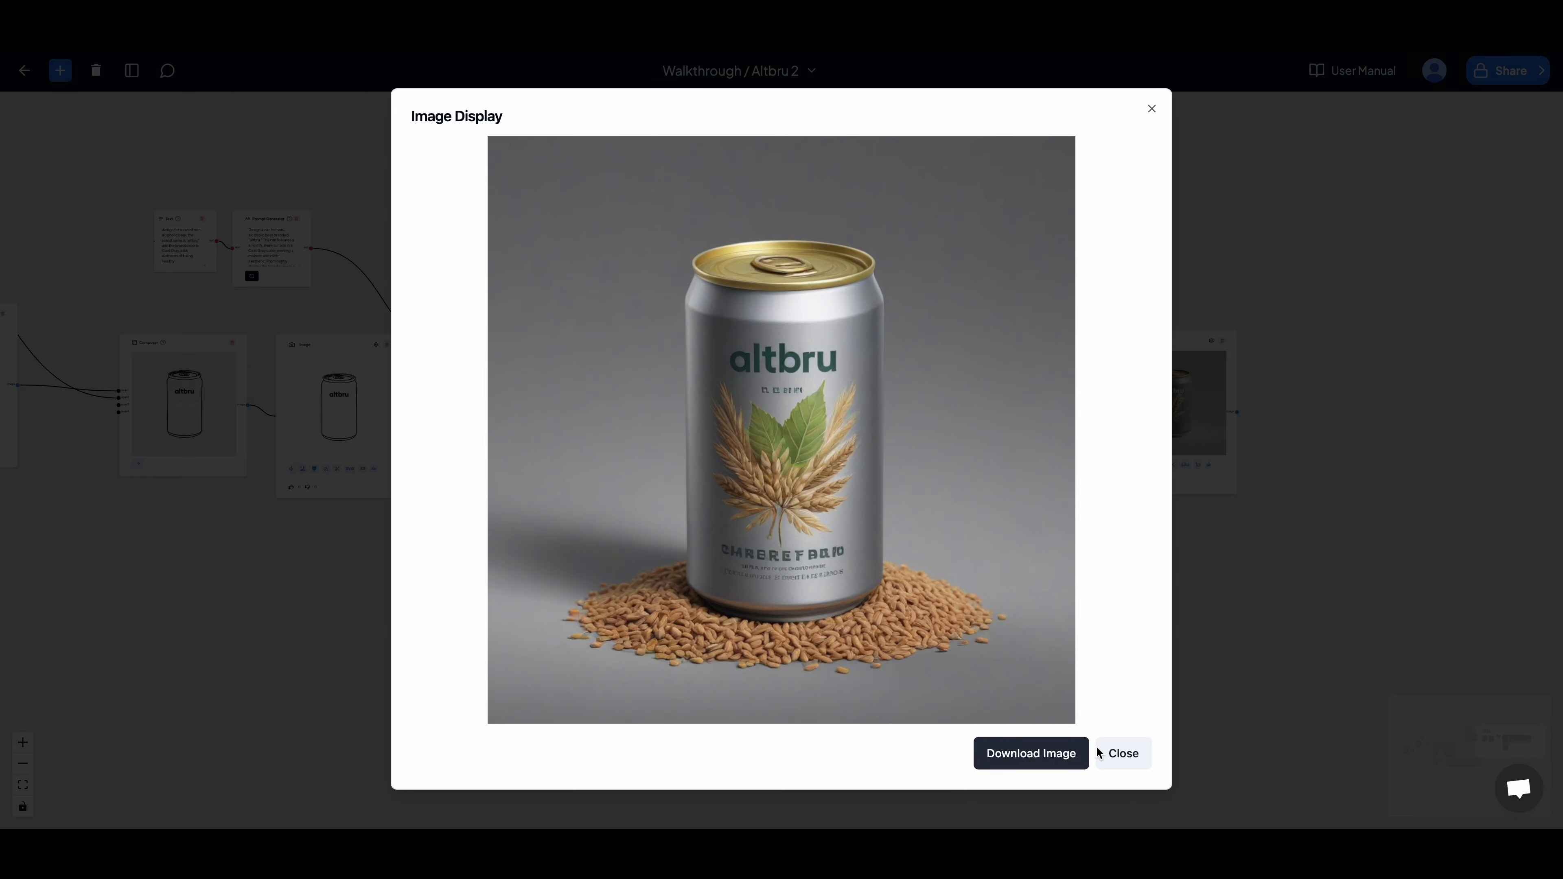
{"action": "left_click", "coordinate": [1108, 754]}
Step: Regenerate the can prompt again and delete the render of the can standing on grains
{"action": "left_click", "coordinate": [256, 276]}
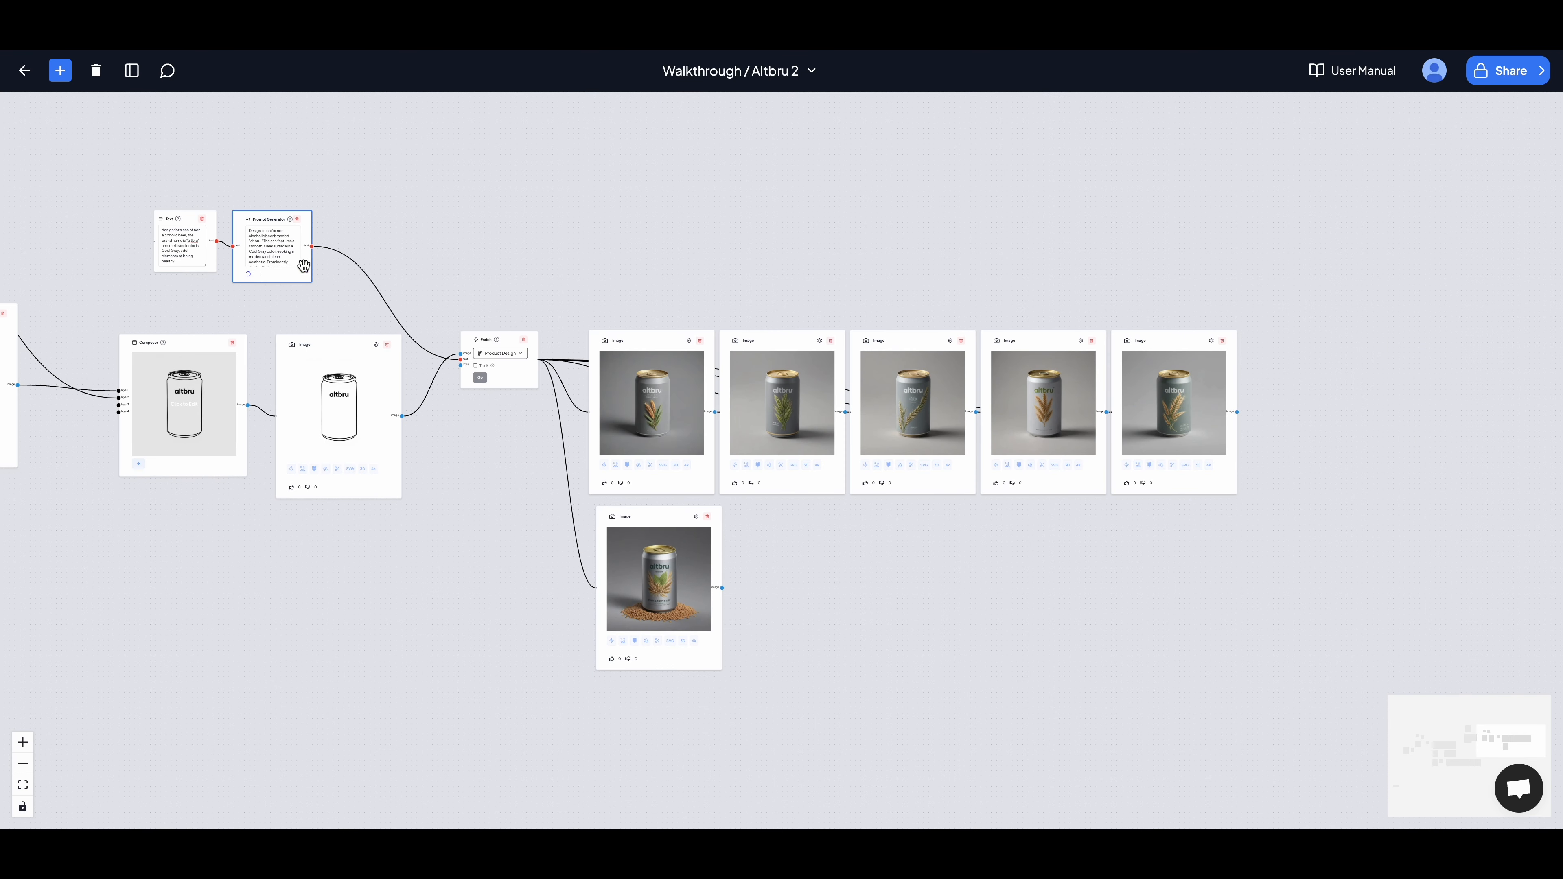
{"action": "scroll", "coordinate": [436, 237], "scroll_direction": "up", "scroll_amount": 3}
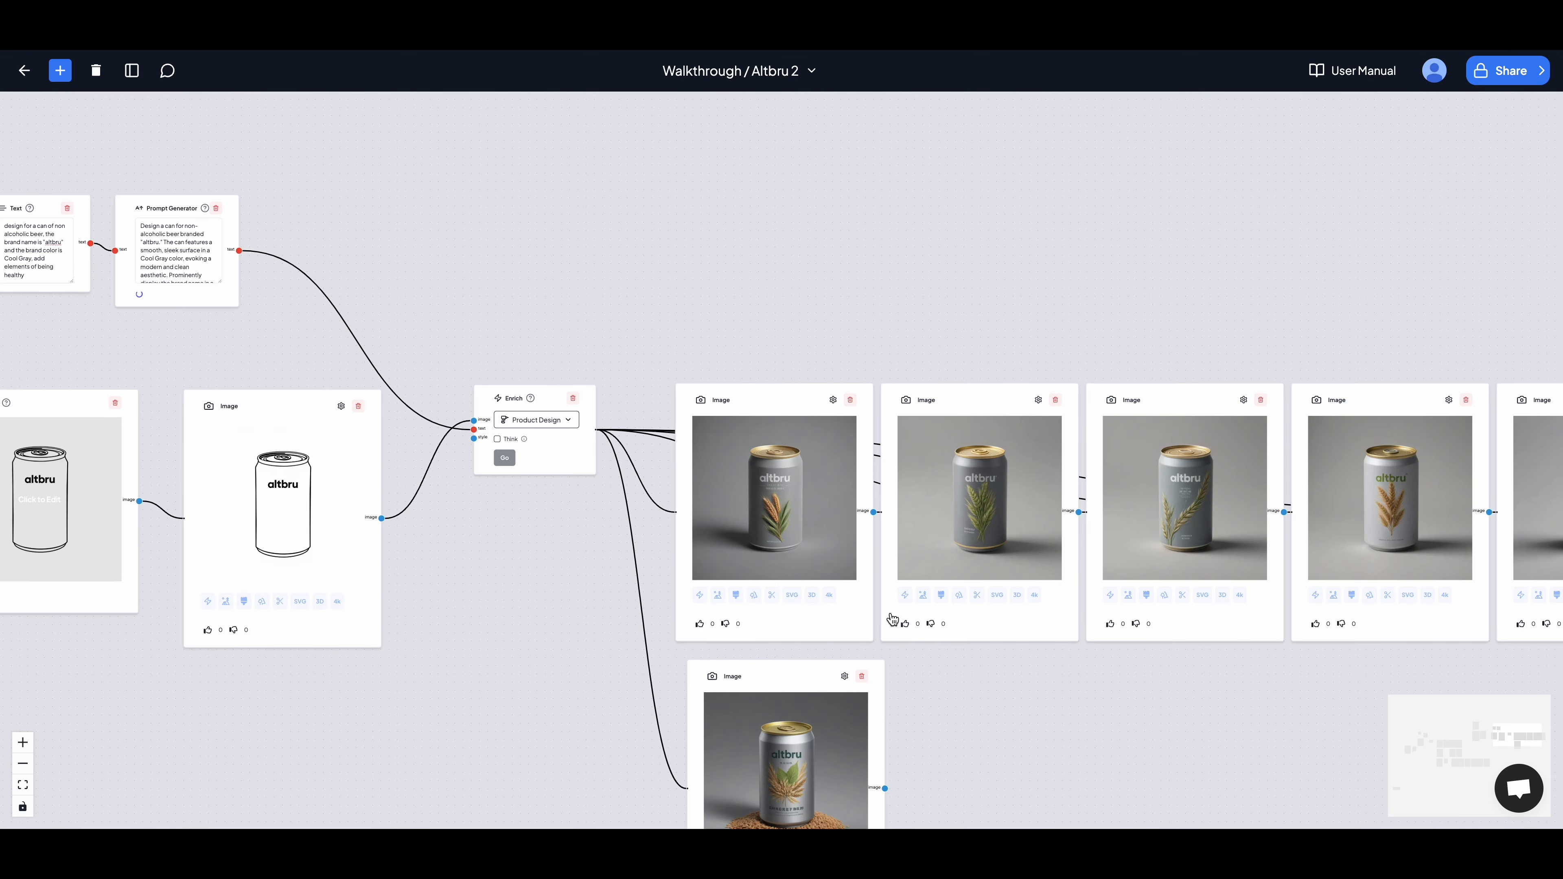
{"action": "left_click", "coordinate": [864, 678]}
{"action": "left_click", "coordinate": [864, 679]}
Step: Run Enrich with the newly regenerated prompt to render another can
{"action": "left_click", "coordinate": [505, 458]}
{"action": "left_click", "coordinate": [555, 296]}
{"action": "scroll", "coordinate": [554, 296], "scroll_direction": "up", "scroll_amount": 2}
{"action": "scroll", "coordinate": [556, 296], "scroll_direction": "down", "scroll_amount": 2}
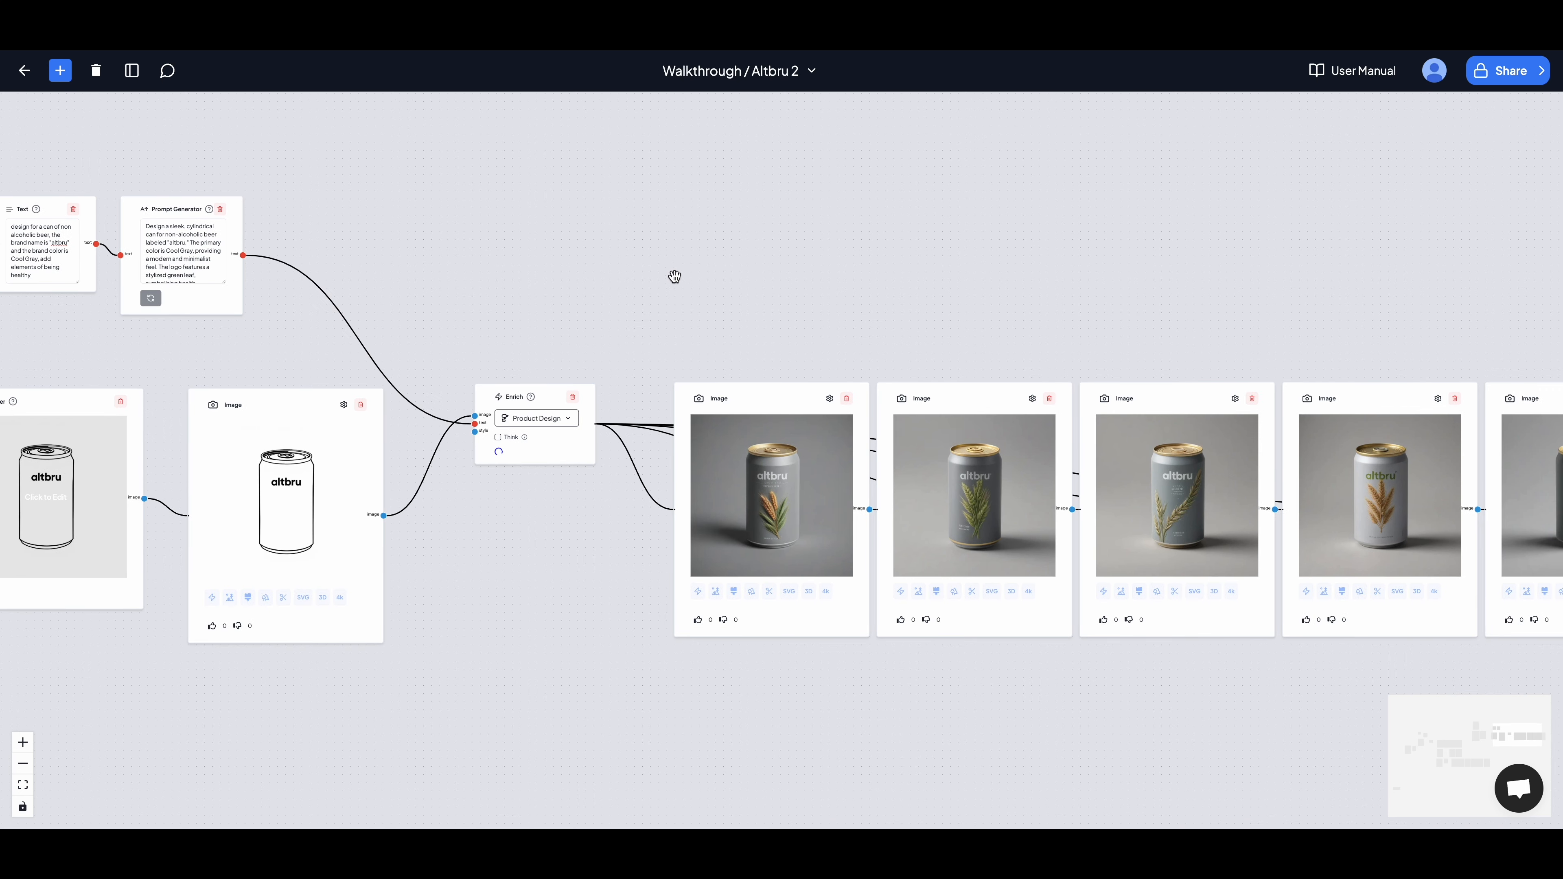
{"action": "left_click_drag", "start_coordinate": [758, 275], "coordinate": [692, 186]}
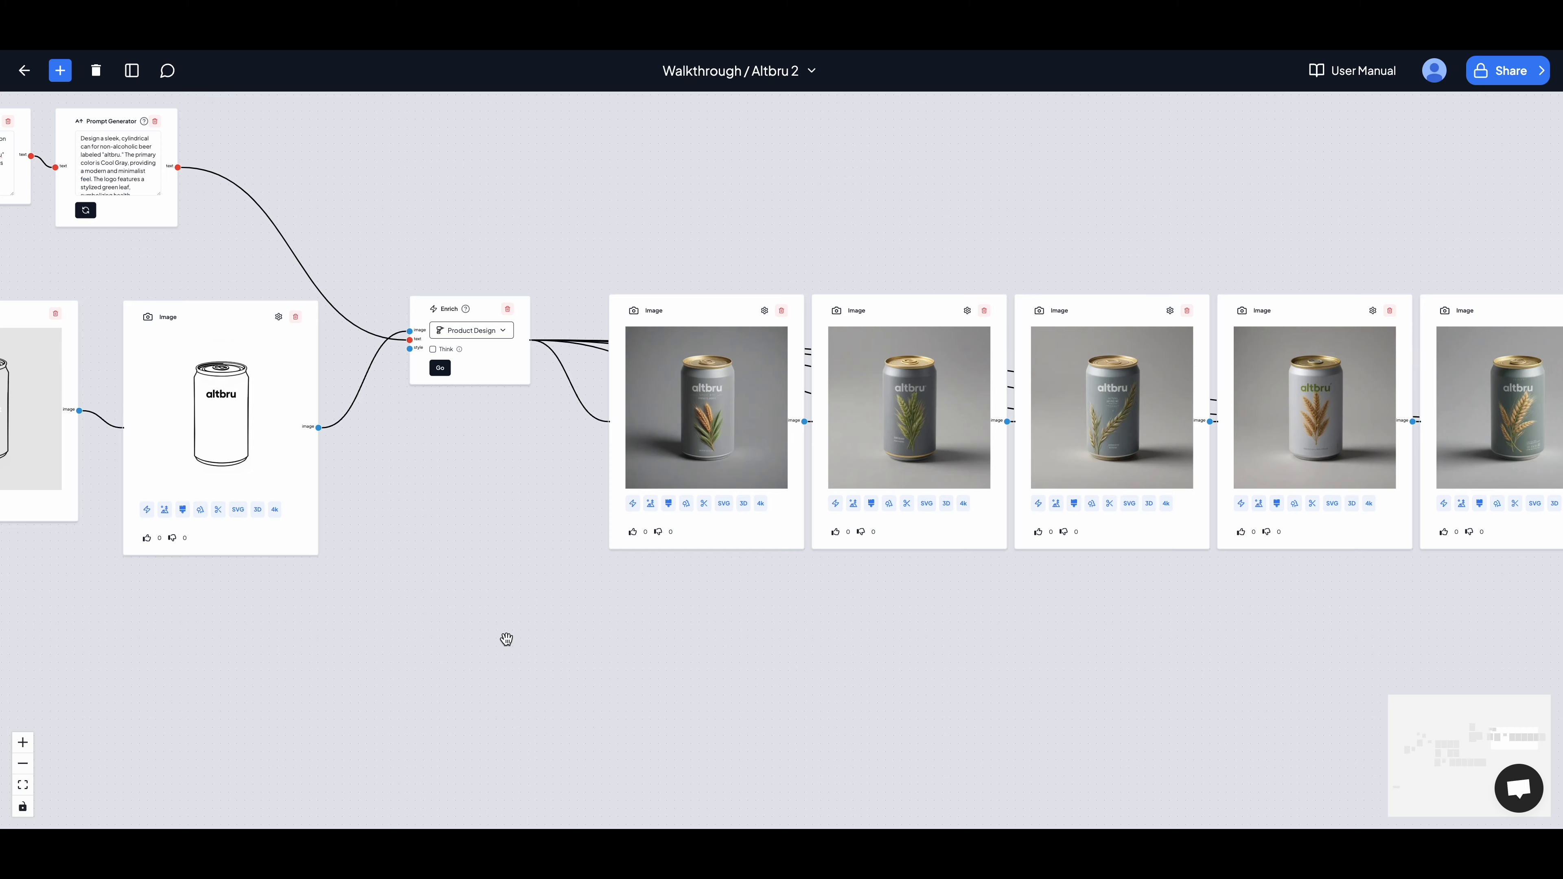
Step: Move the latest can render below the first image to start a second row
{"action": "scroll", "coordinate": [952, 645], "scroll_direction": "down", "scroll_amount": 2}
{"action": "left_click_drag", "start_coordinate": [1432, 444], "coordinate": [792, 623]}
{"action": "left_click", "coordinate": [656, 641]}
{"action": "scroll", "coordinate": [651, 640], "scroll_direction": "up", "scroll_amount": 3}
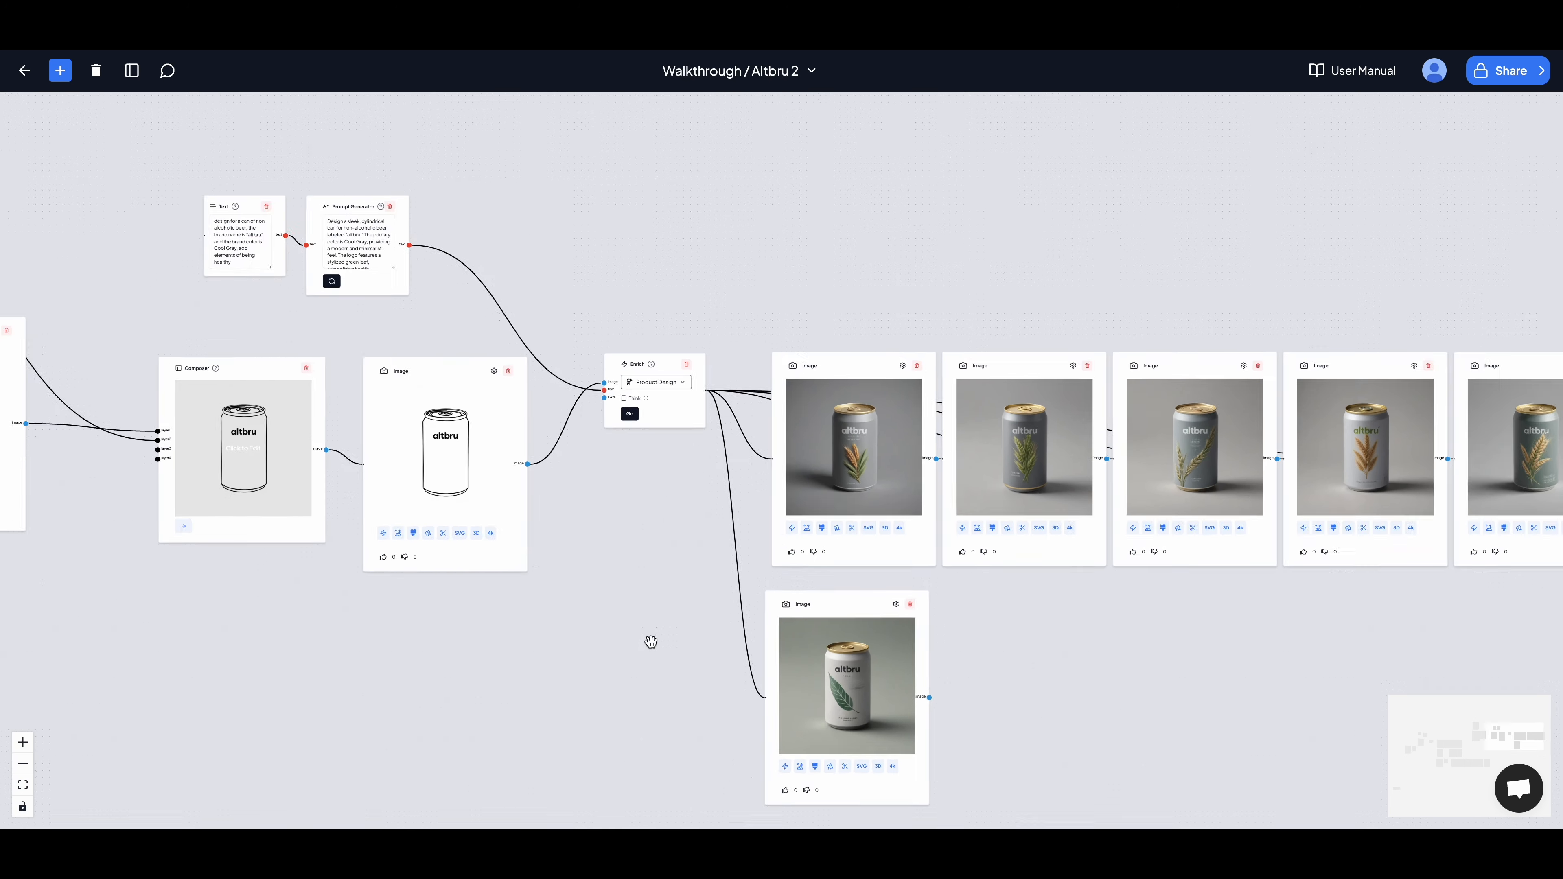
Step: Generate a second leaf-themed can render with Enrich for the lower row
{"action": "left_click", "coordinate": [588, 295]}
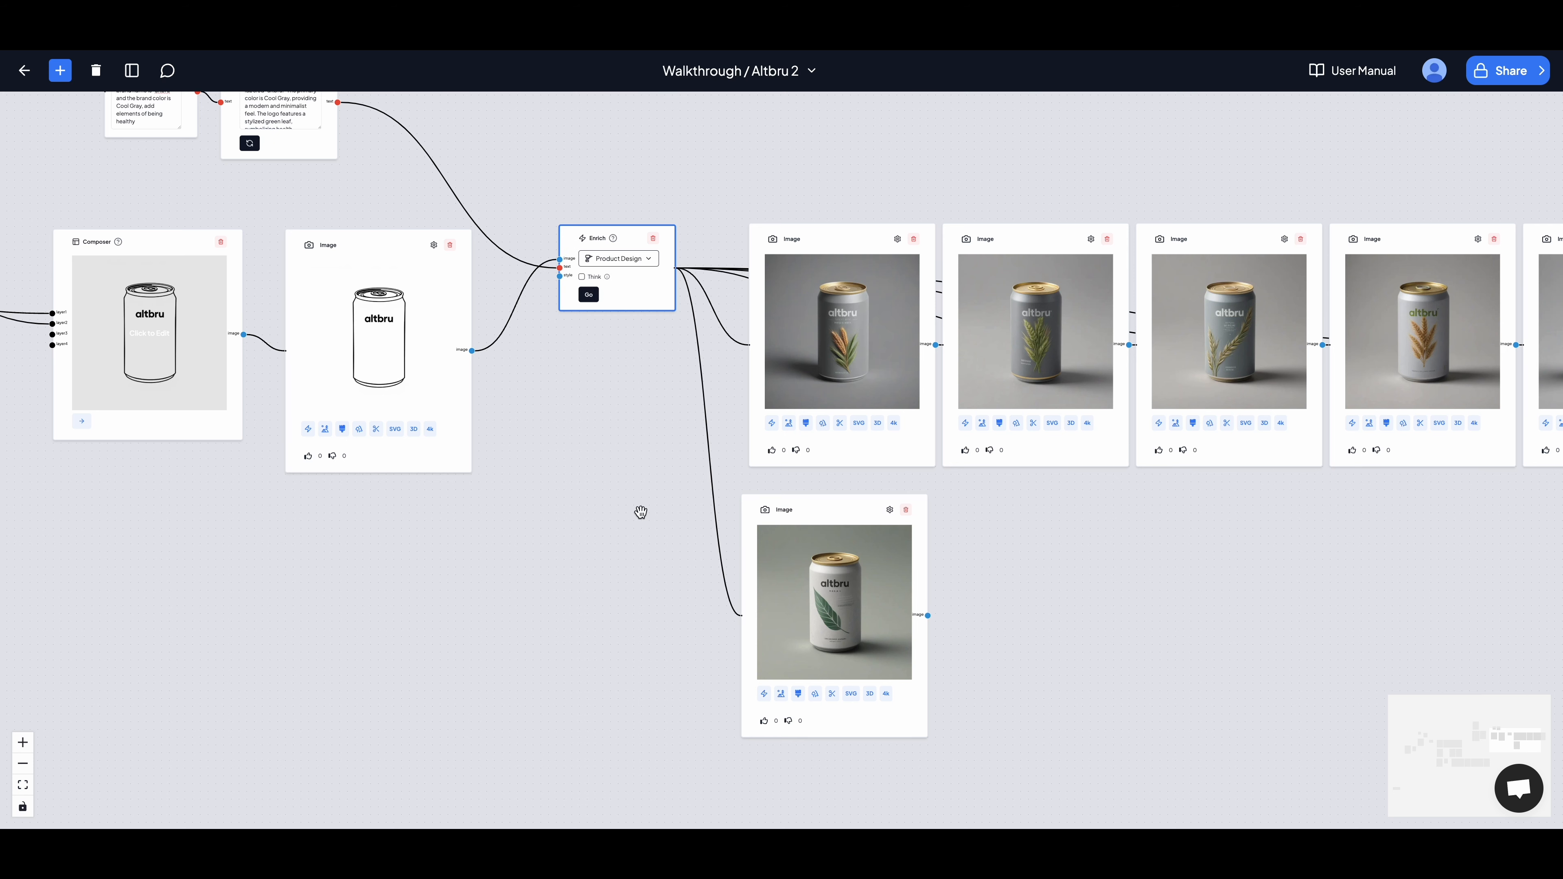
{"action": "left_click_drag", "start_coordinate": [638, 520], "coordinate": [575, 469]}
{"action": "scroll", "coordinate": [576, 468], "scroll_direction": "up", "scroll_amount": 3}
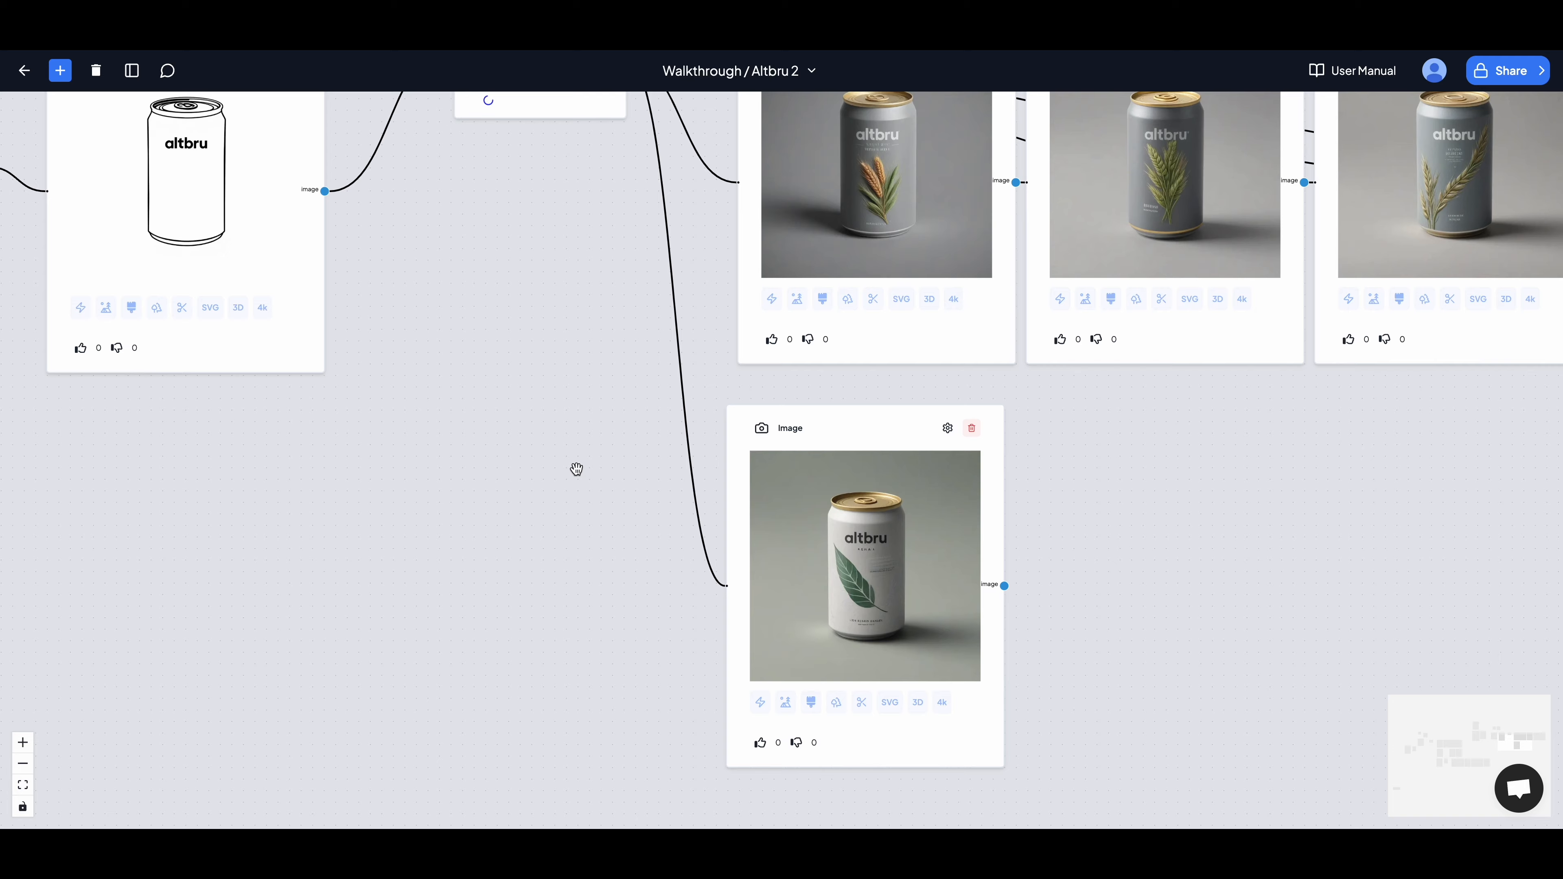
{"action": "scroll", "coordinate": [576, 470], "scroll_direction": "down", "scroll_amount": 4}
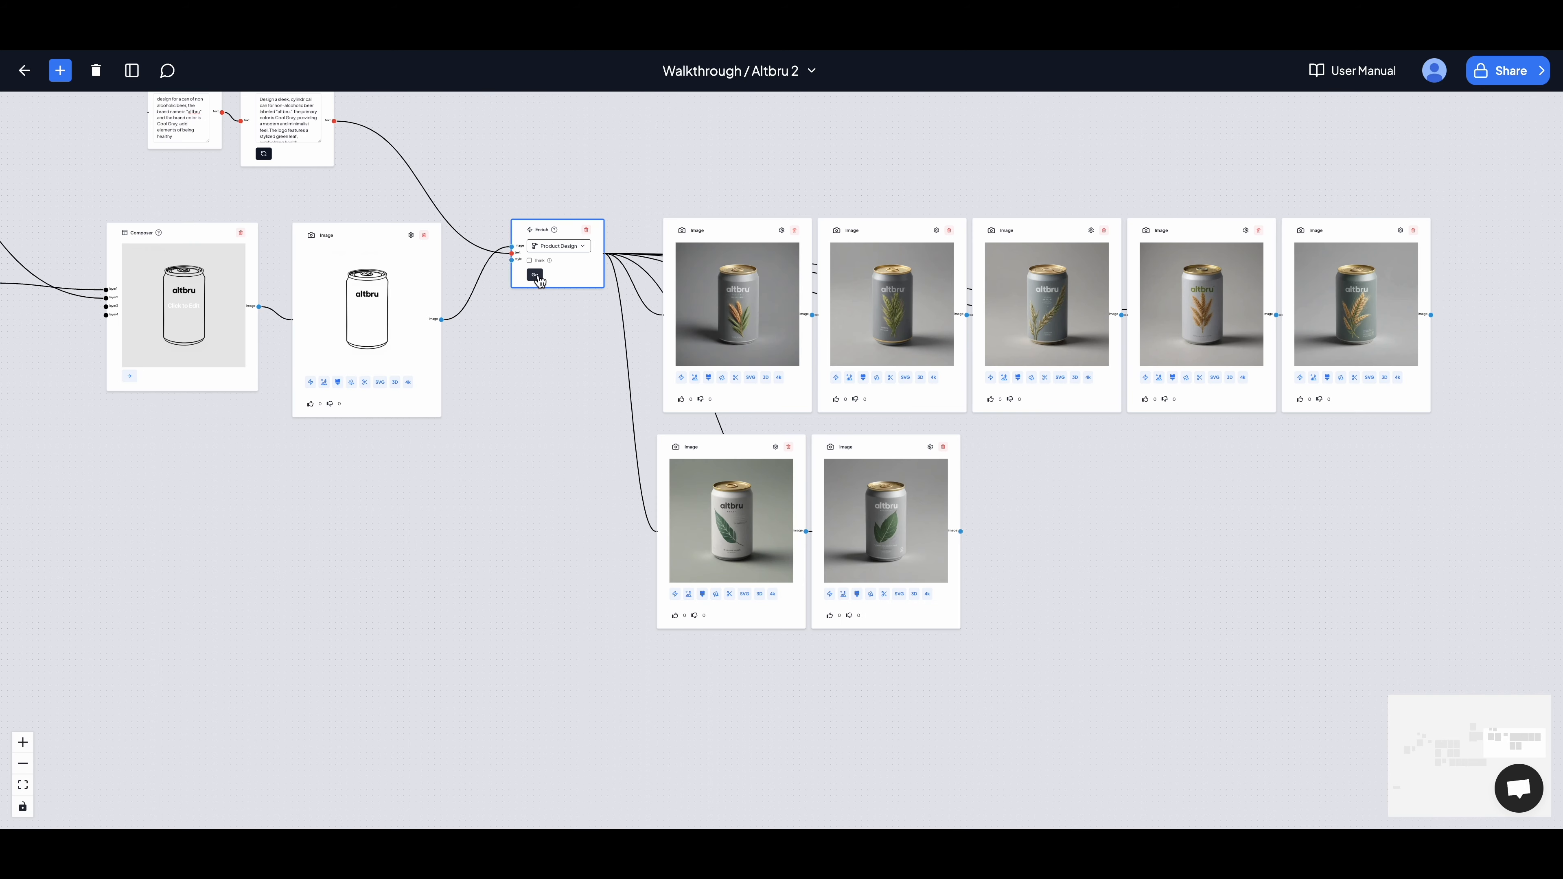
Step: Run Enrich again to add a third can render to the lower row
{"action": "left_click", "coordinate": [535, 275]}
{"action": "left_click", "coordinate": [572, 530]}
{"action": "scroll", "coordinate": [572, 530], "scroll_direction": "down", "scroll_amount": 4}
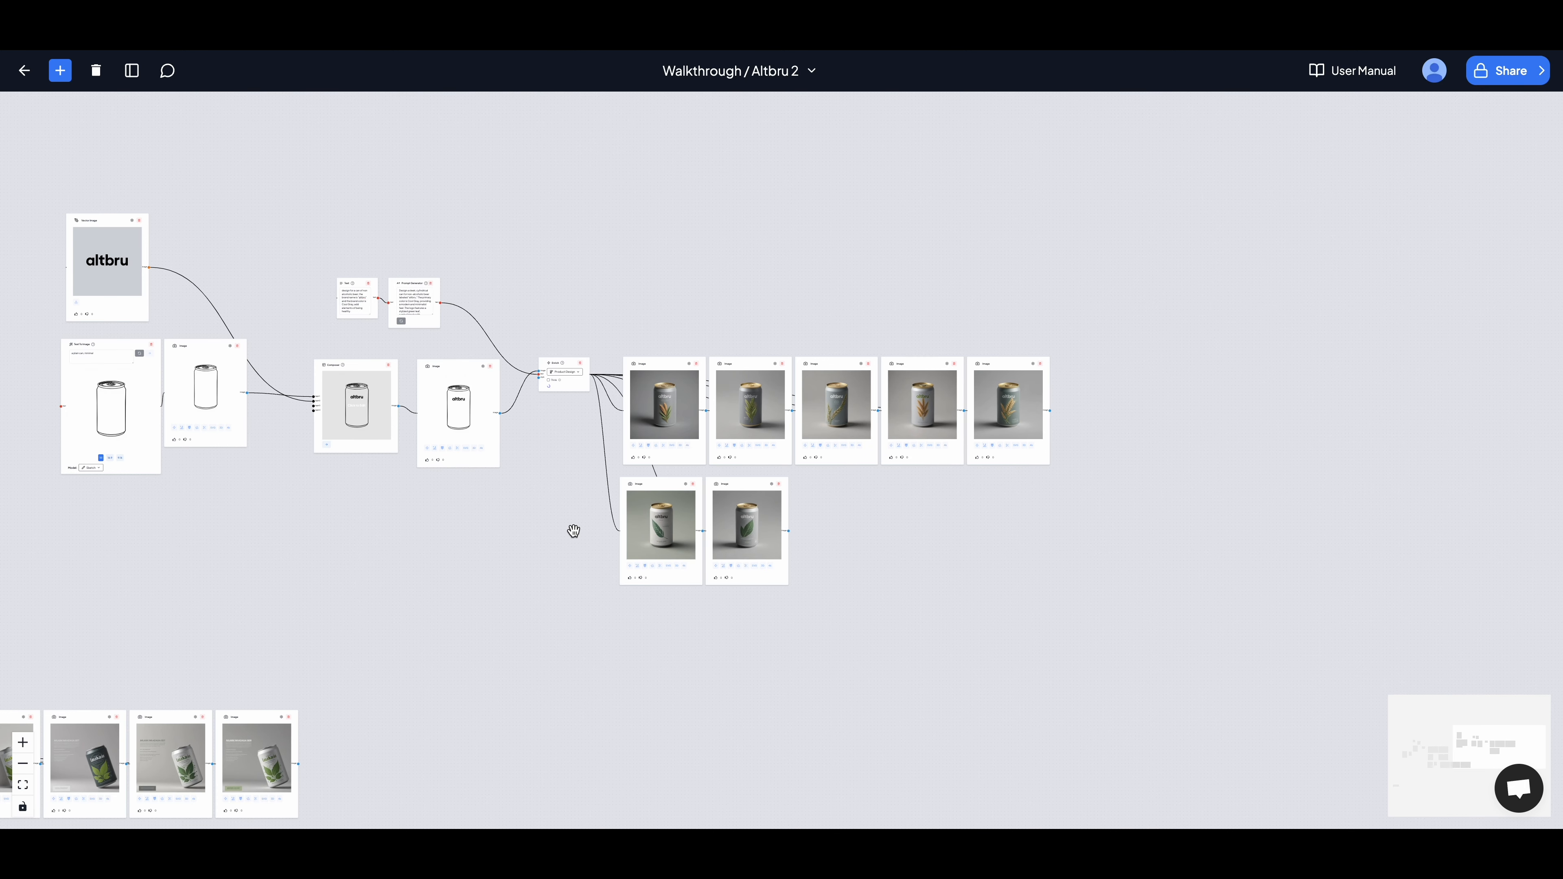
{"action": "scroll", "coordinate": [575, 530], "scroll_direction": "up", "scroll_amount": 4}
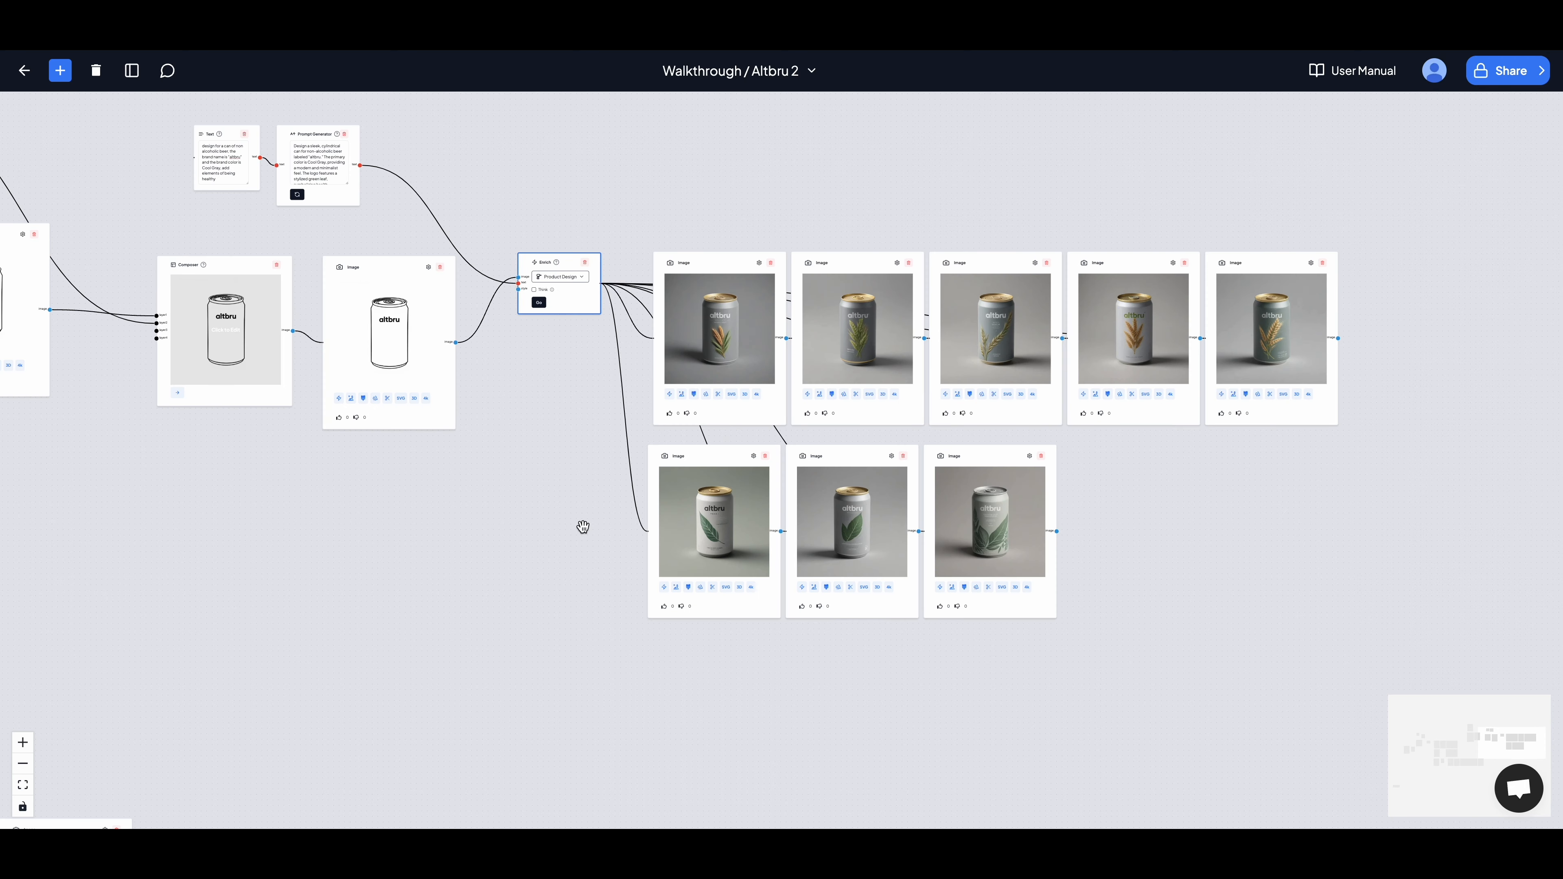
Step: Start a fourth Enrich render for the lower row of can designs
{"action": "left_click", "coordinate": [537, 302]}
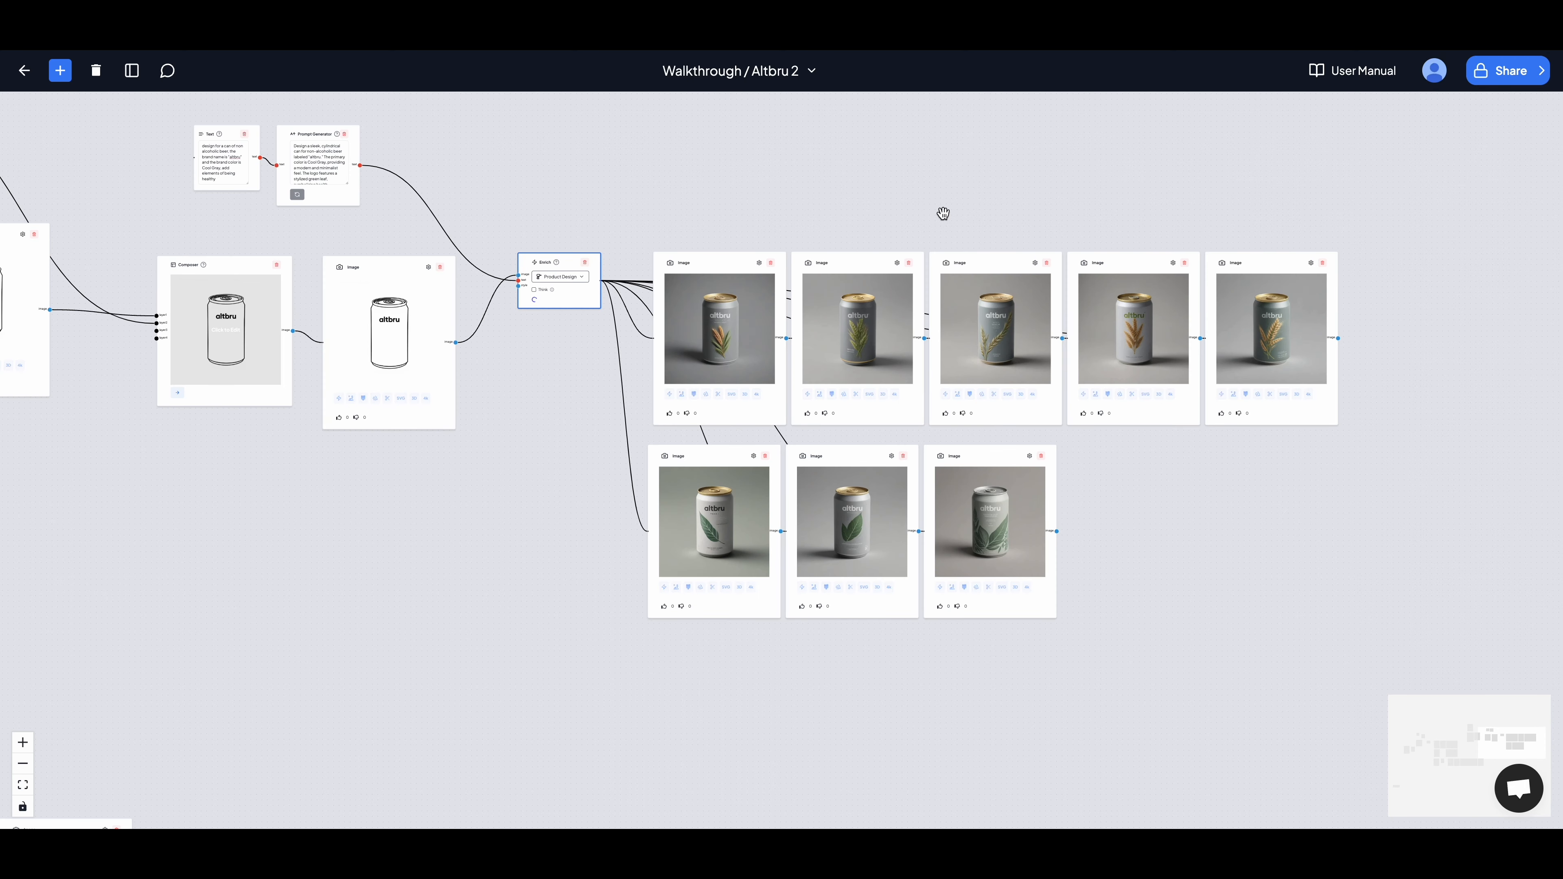
{"action": "scroll", "coordinate": [806, 205], "scroll_direction": "right", "scroll_amount": 3}
{"action": "scroll", "coordinate": [803, 201], "scroll_direction": "up", "scroll_amount": 2}
{"action": "scroll", "coordinate": [803, 201], "scroll_direction": "up", "scroll_amount": 2}
{"action": "scroll", "coordinate": [803, 202], "scroll_direction": "down", "scroll_amount": 5}
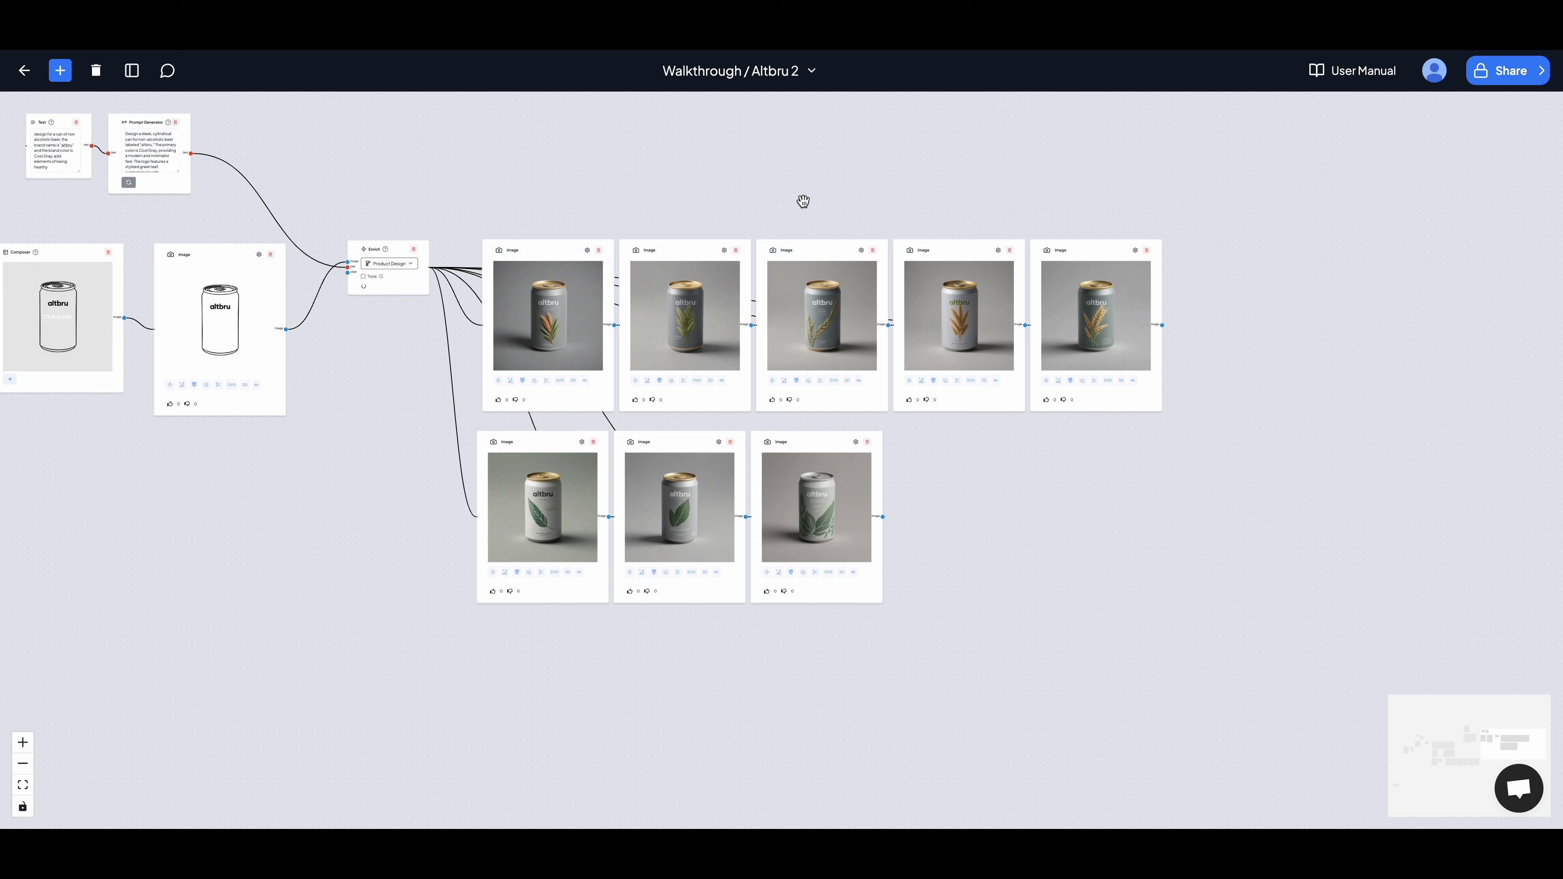
Step: View the fourth can render in the lower row, with the lobed green leaf, at full size
{"action": "scroll", "coordinate": [1076, 541], "scroll_direction": "up", "scroll_amount": 4}
{"action": "scroll", "coordinate": [1079, 523], "scroll_direction": "up", "scroll_amount": 3}
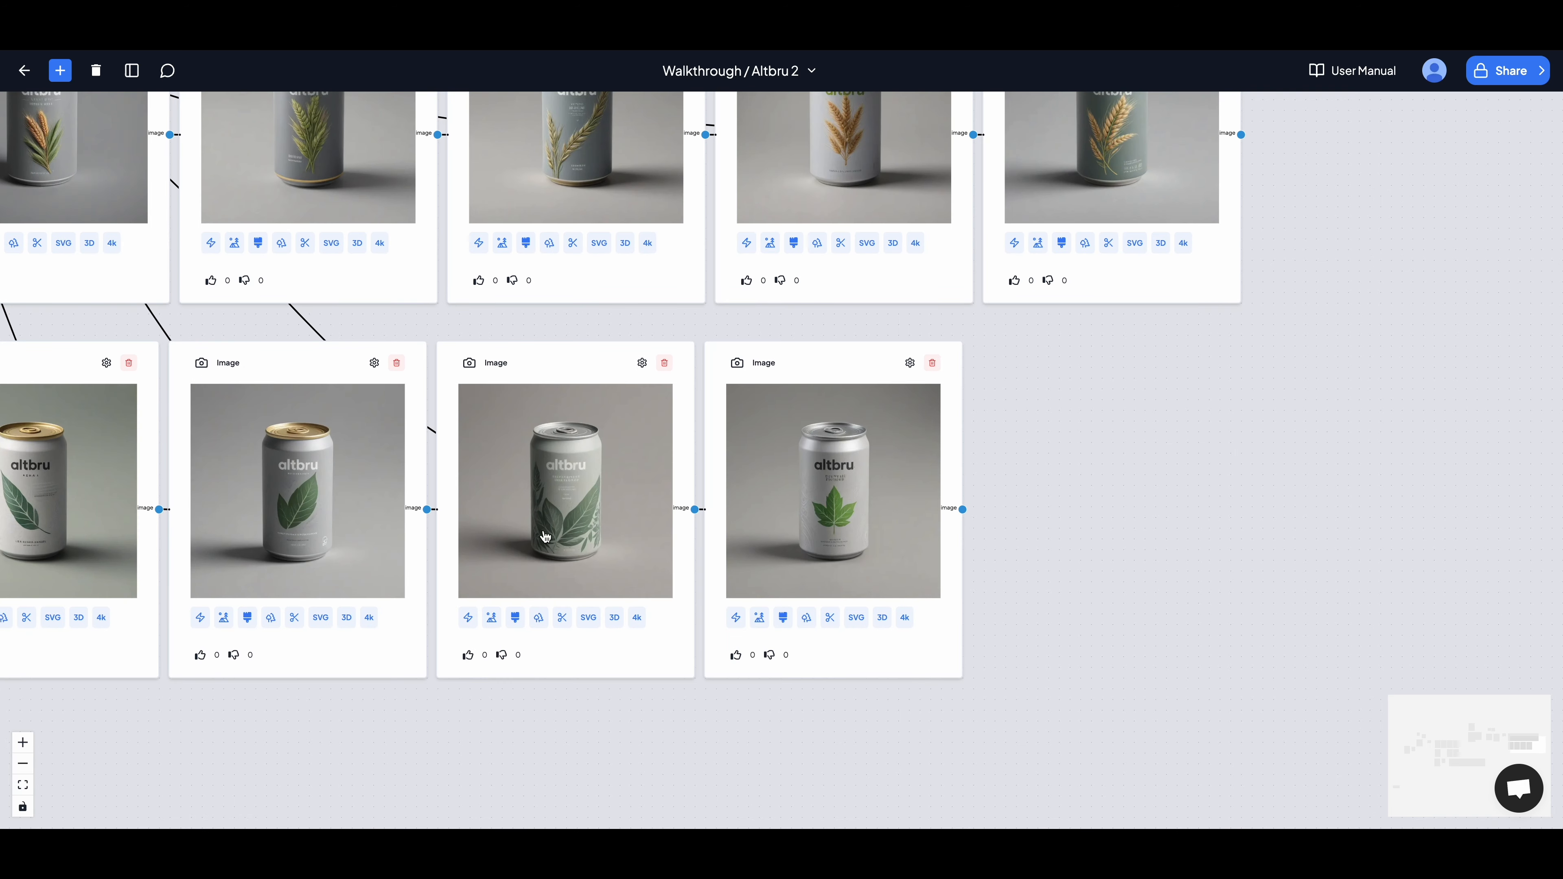
{"action": "left_click", "coordinate": [850, 506]}
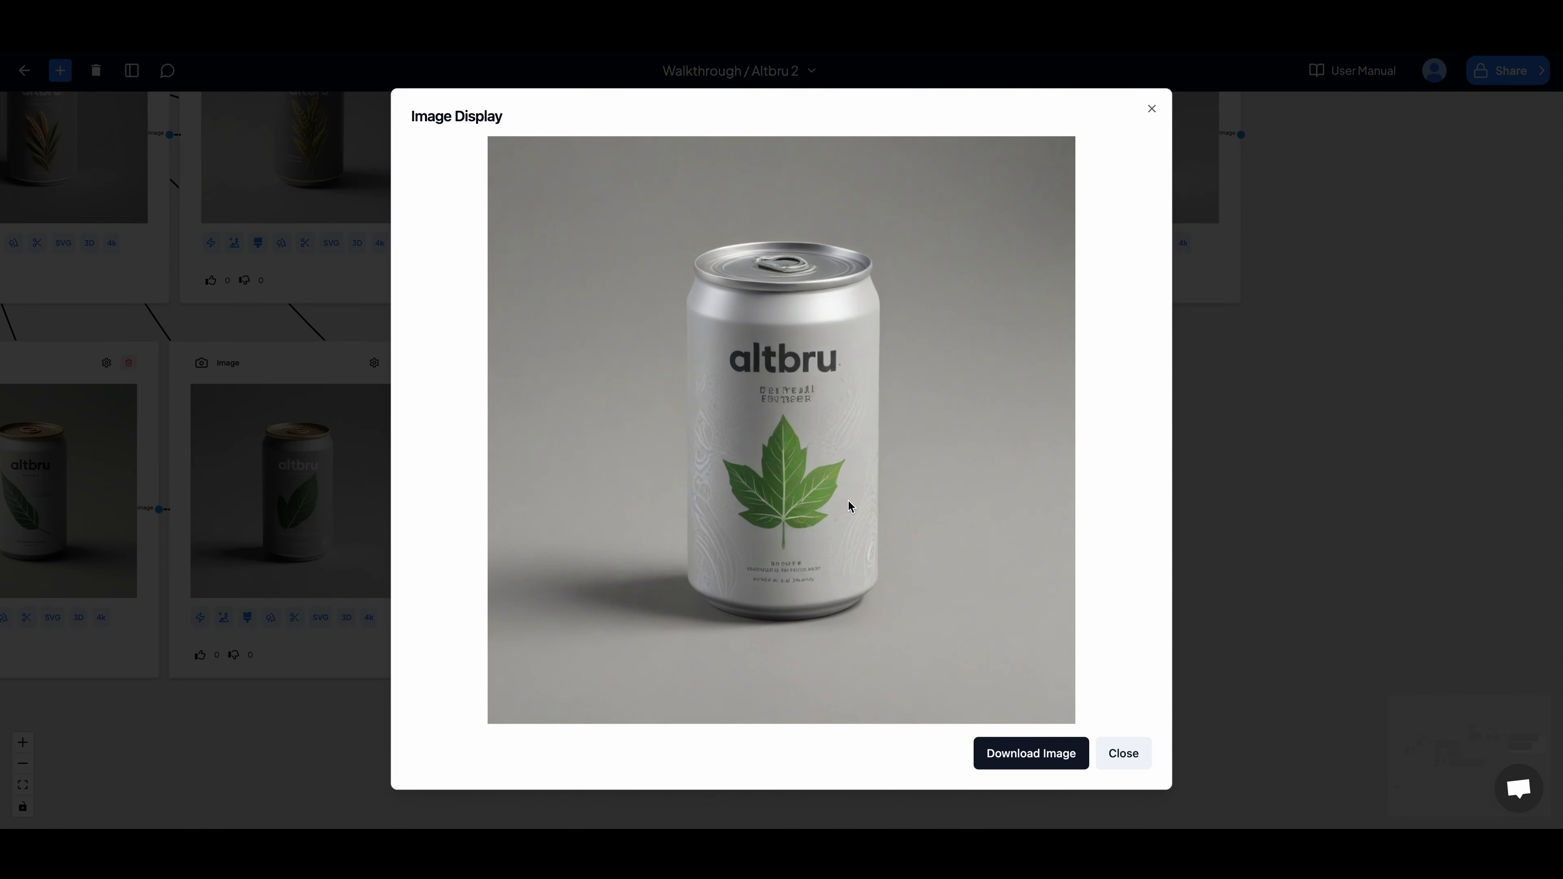
{"action": "left_click", "coordinate": [1115, 760]}
{"action": "scroll", "coordinate": [1199, 579], "scroll_direction": "down", "scroll_amount": 1}
{"action": "scroll", "coordinate": [1198, 579], "scroll_direction": "down", "scroll_amount": 3}
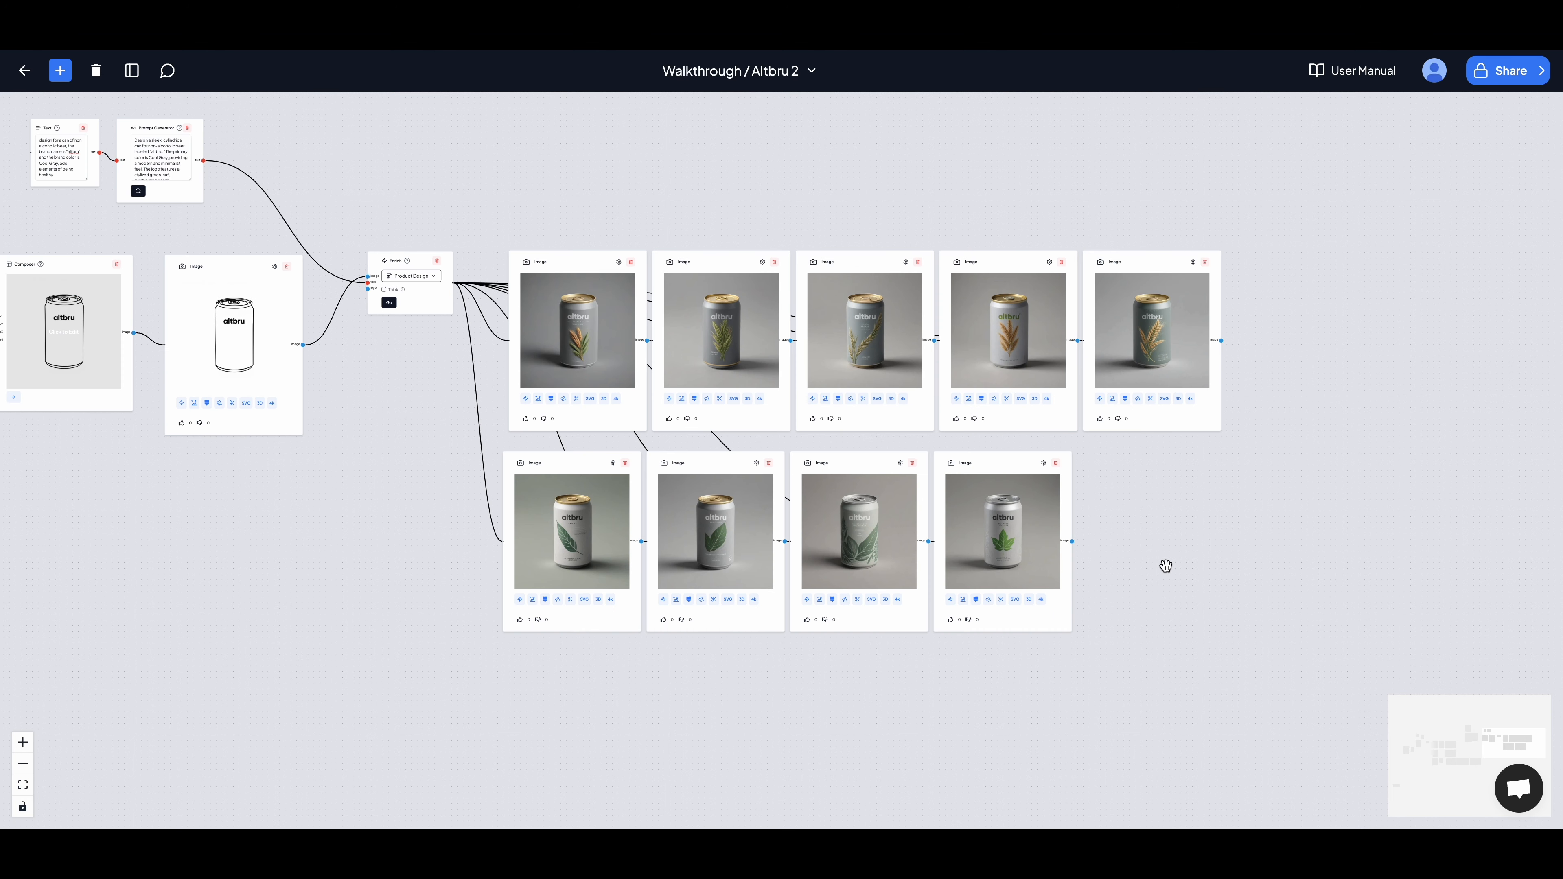
Step: Compare the altbru can renders with the earlier poster-style renders and examine the gold-lidded can with the single green leaf at full size
{"action": "scroll", "coordinate": [1165, 565], "scroll_direction": "down", "scroll_amount": 1}
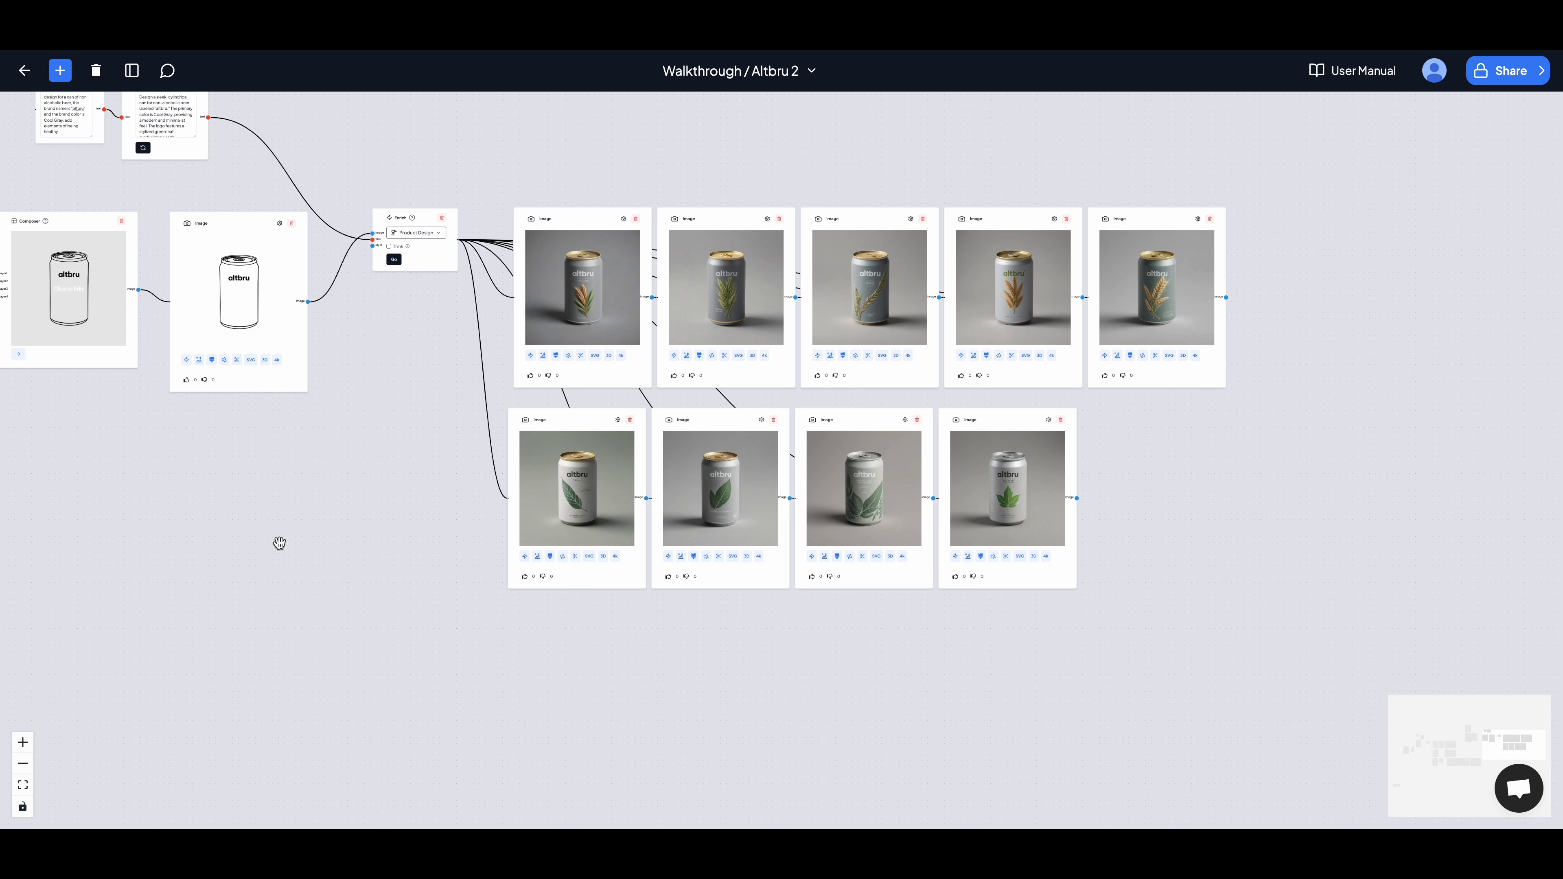
{"action": "scroll", "coordinate": [279, 543], "scroll_direction": "down", "scroll_amount": 5}
{"action": "left_click_drag", "start_coordinate": [269, 664], "coordinate": [513, 431]}
{"action": "left_click_drag", "start_coordinate": [488, 537], "coordinate": [572, 518]}
{"action": "scroll", "coordinate": [615, 492], "scroll_direction": "down", "scroll_amount": 3}
{"action": "scroll", "coordinate": [666, 509], "scroll_direction": "up", "scroll_amount": 6}
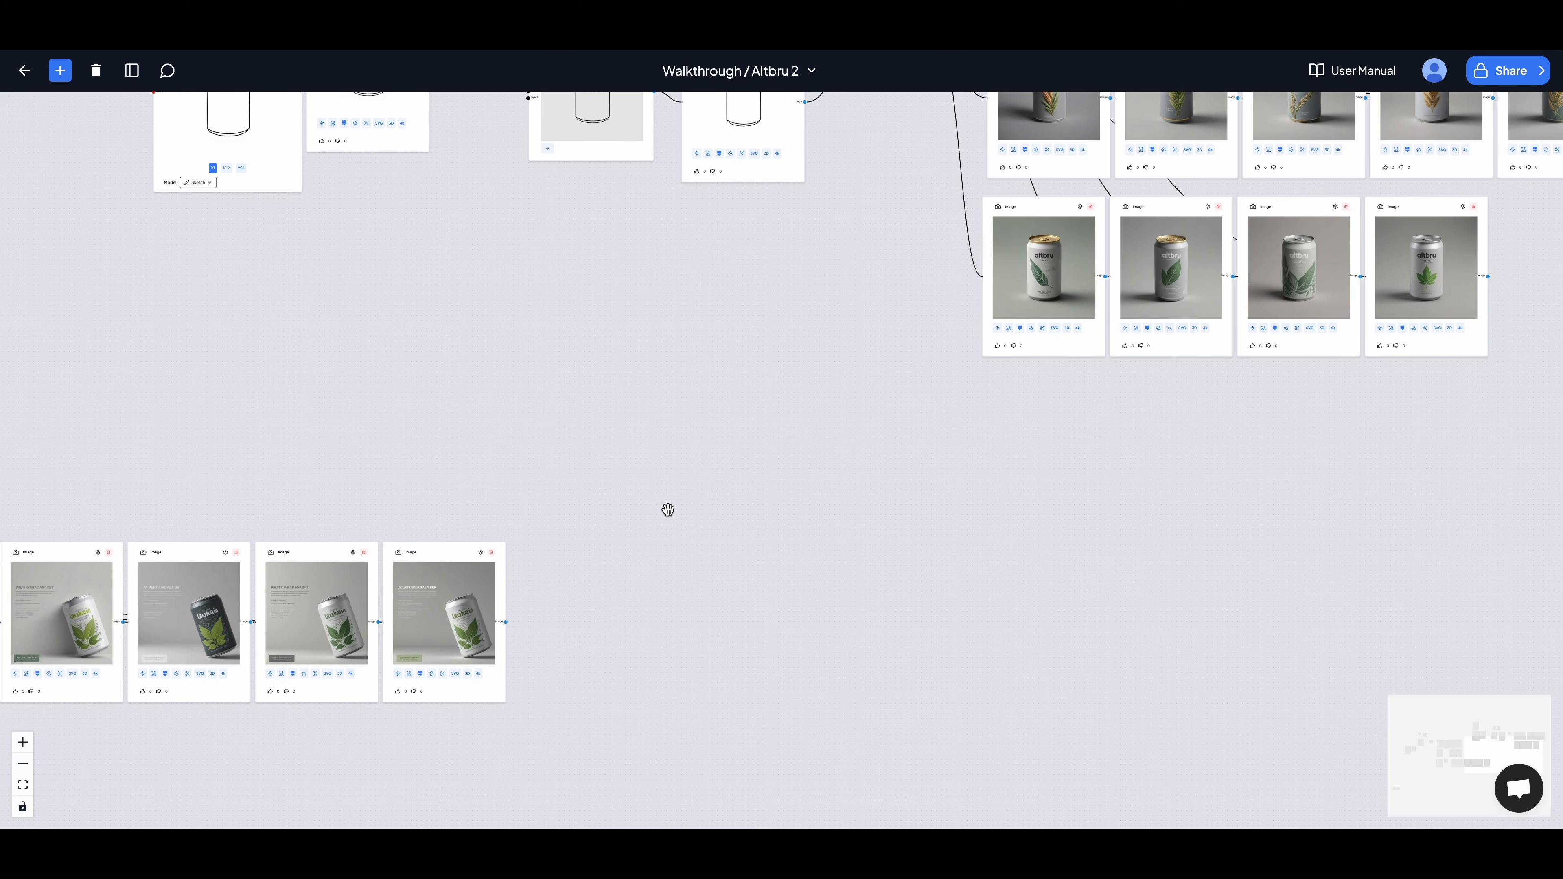
{"action": "left_click_drag", "start_coordinate": [784, 387], "coordinate": [725, 472]}
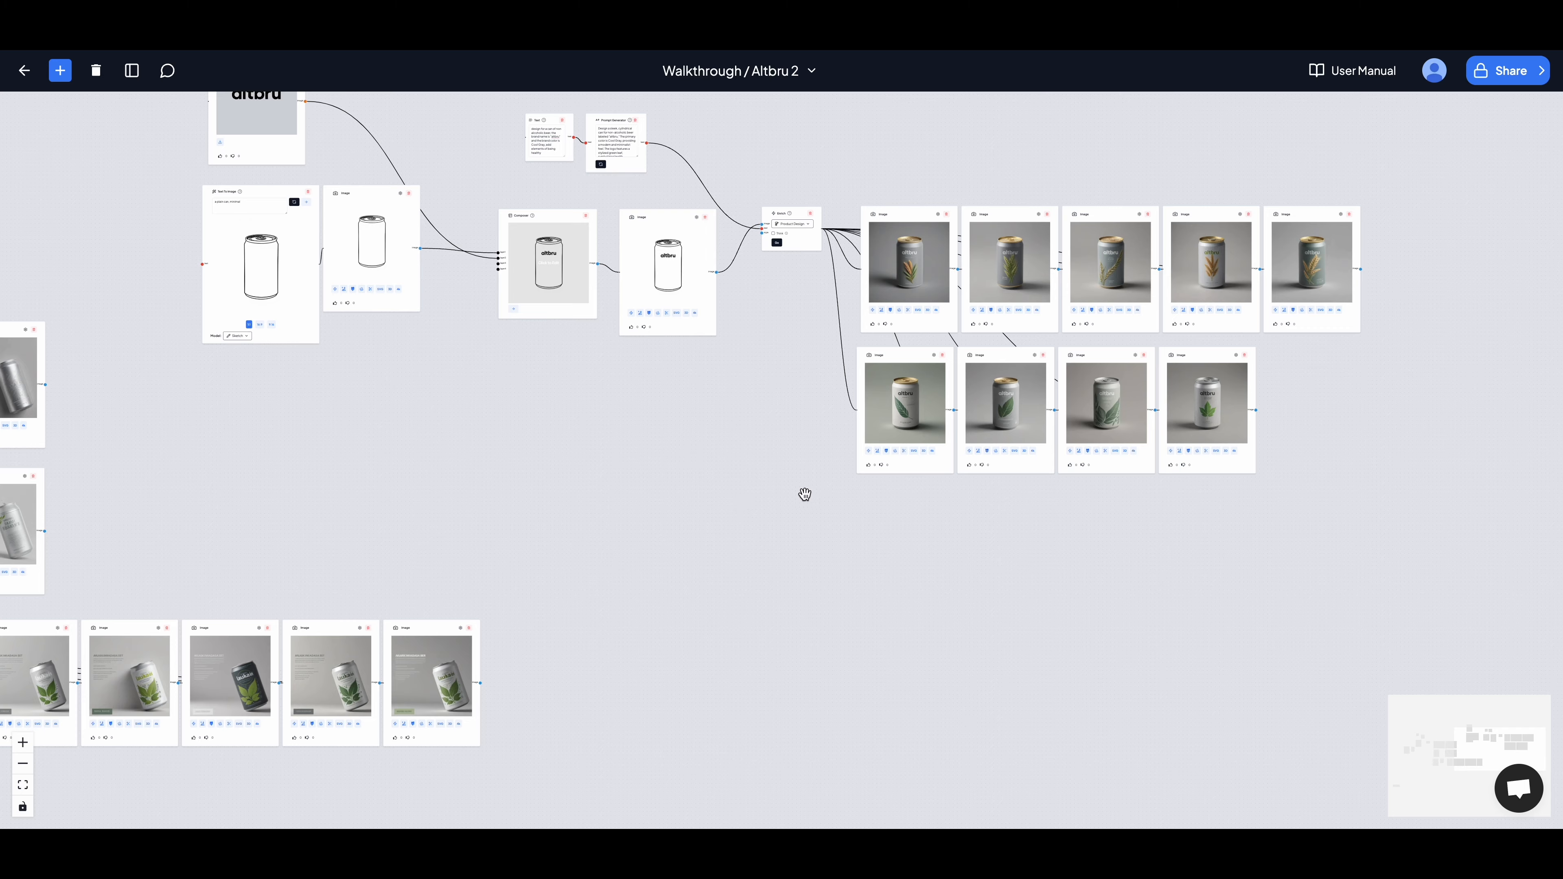
{"action": "left_click", "coordinate": [928, 396]}
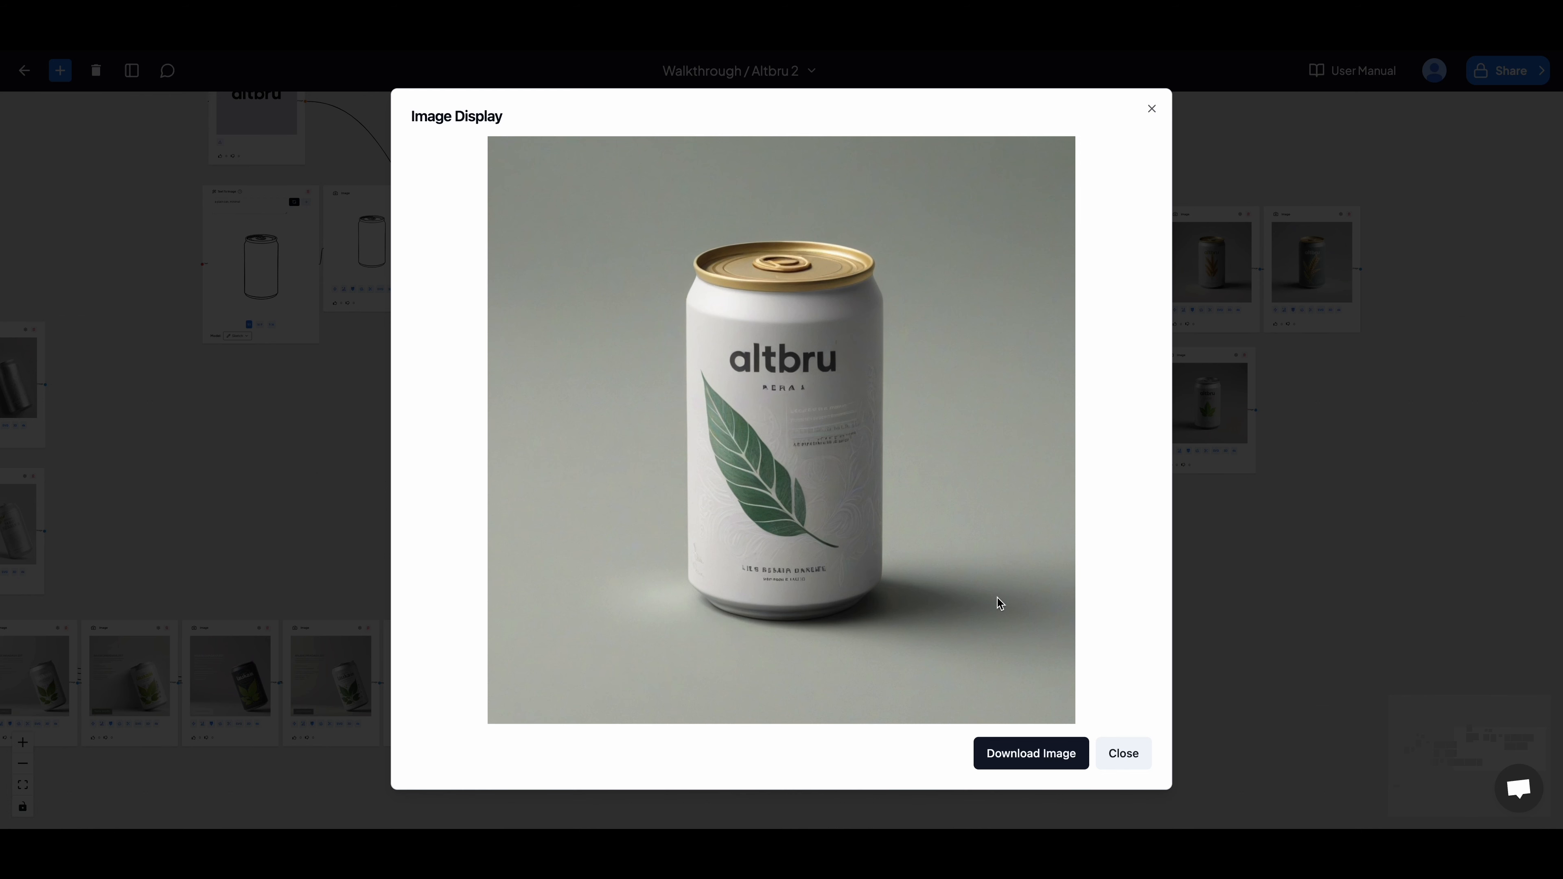
{"action": "left_click", "coordinate": [1116, 752]}
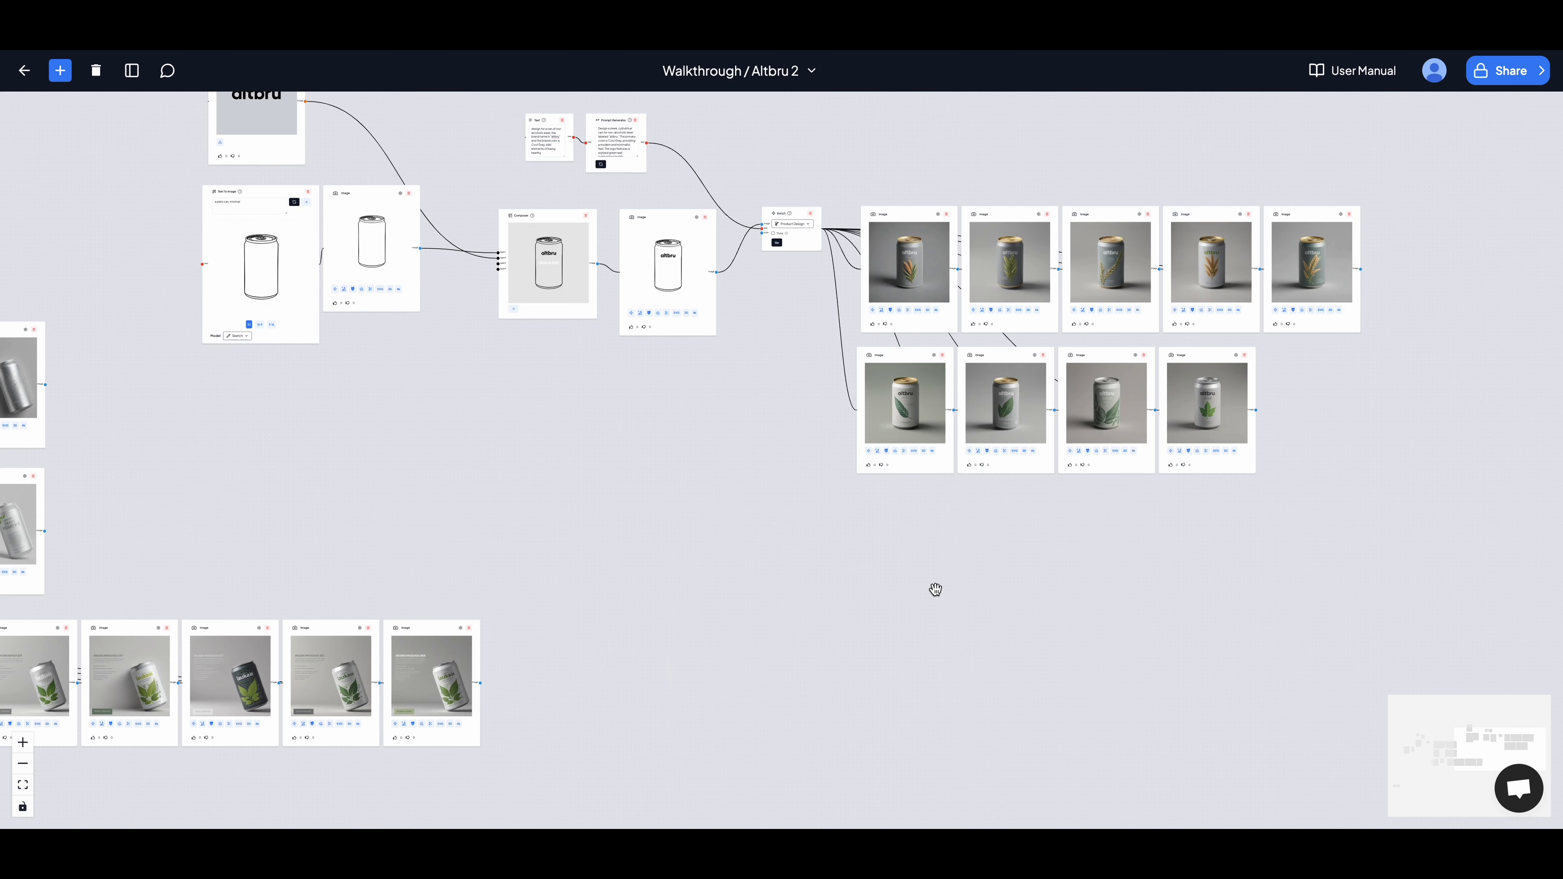
{"action": "left_click", "coordinate": [895, 392]}
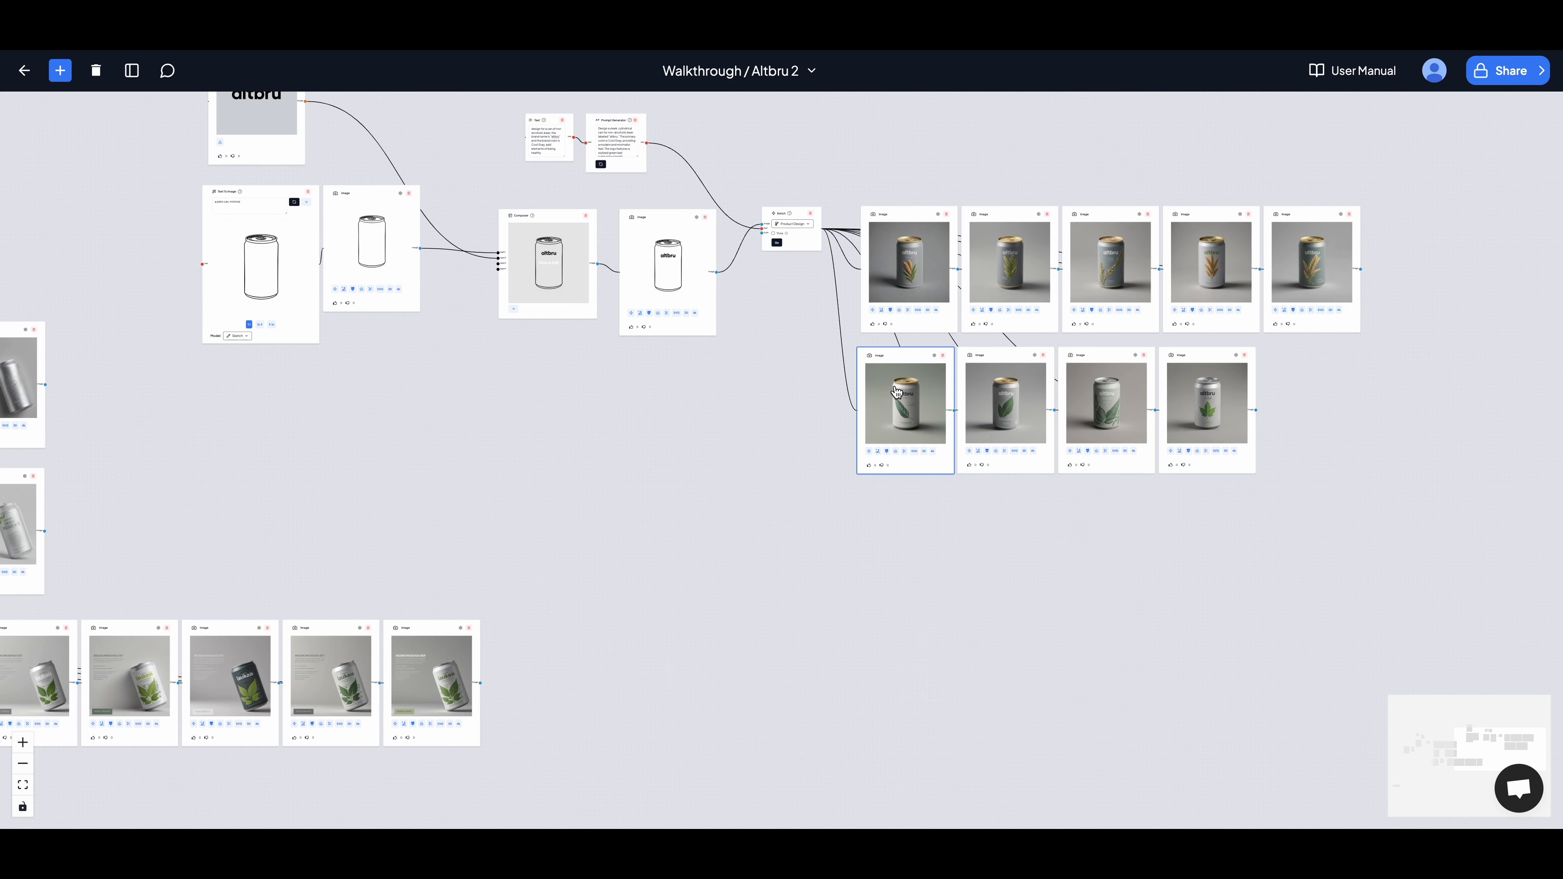
{"action": "left_click", "coordinate": [912, 409]}
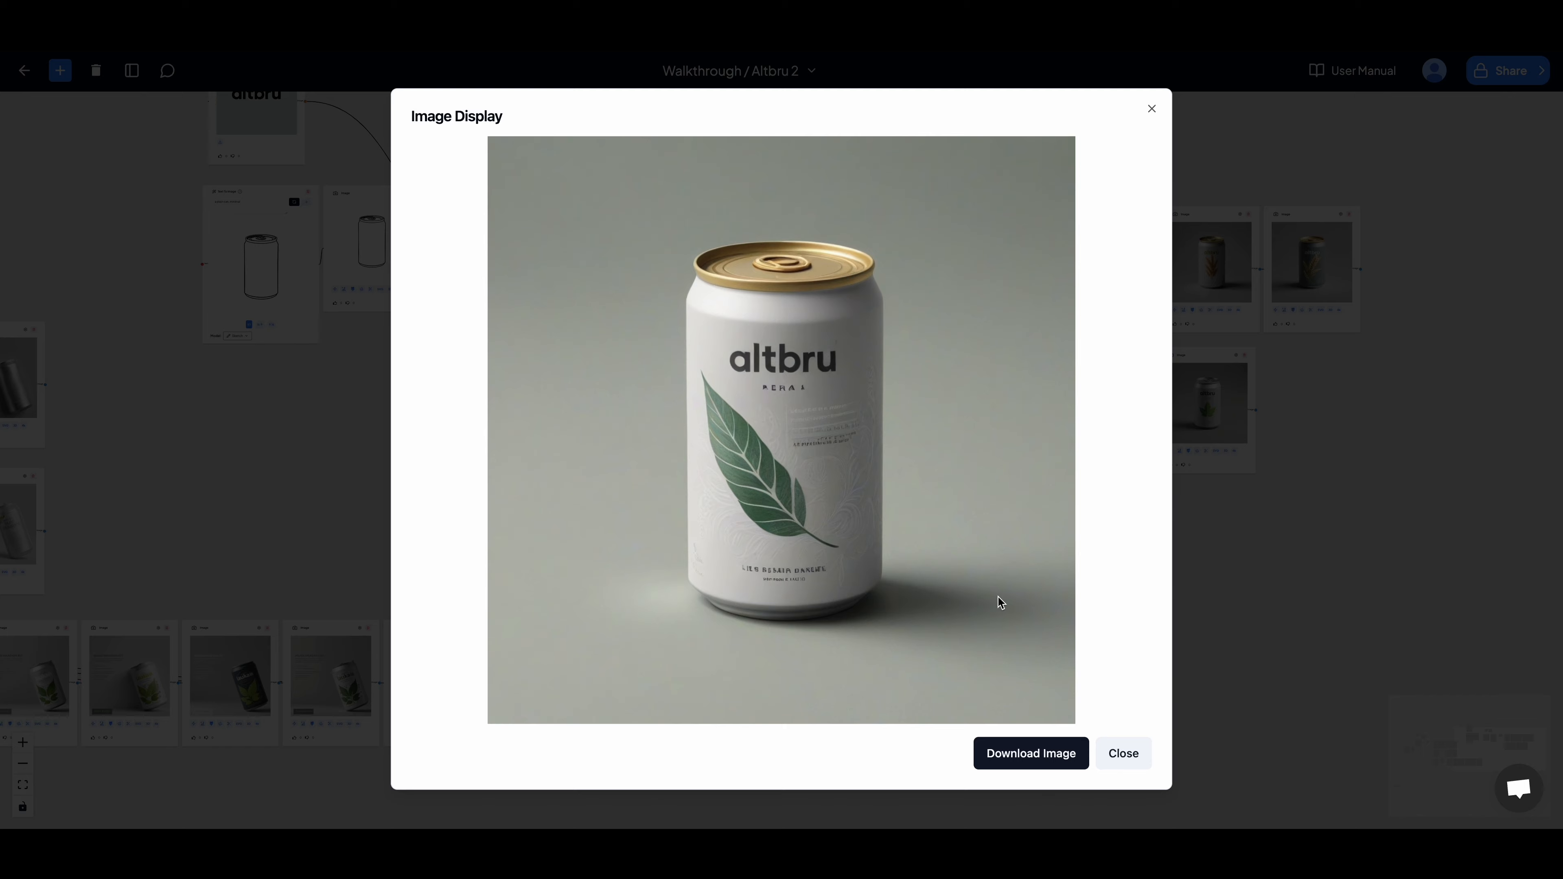
{"action": "left_click", "coordinate": [1124, 754]}
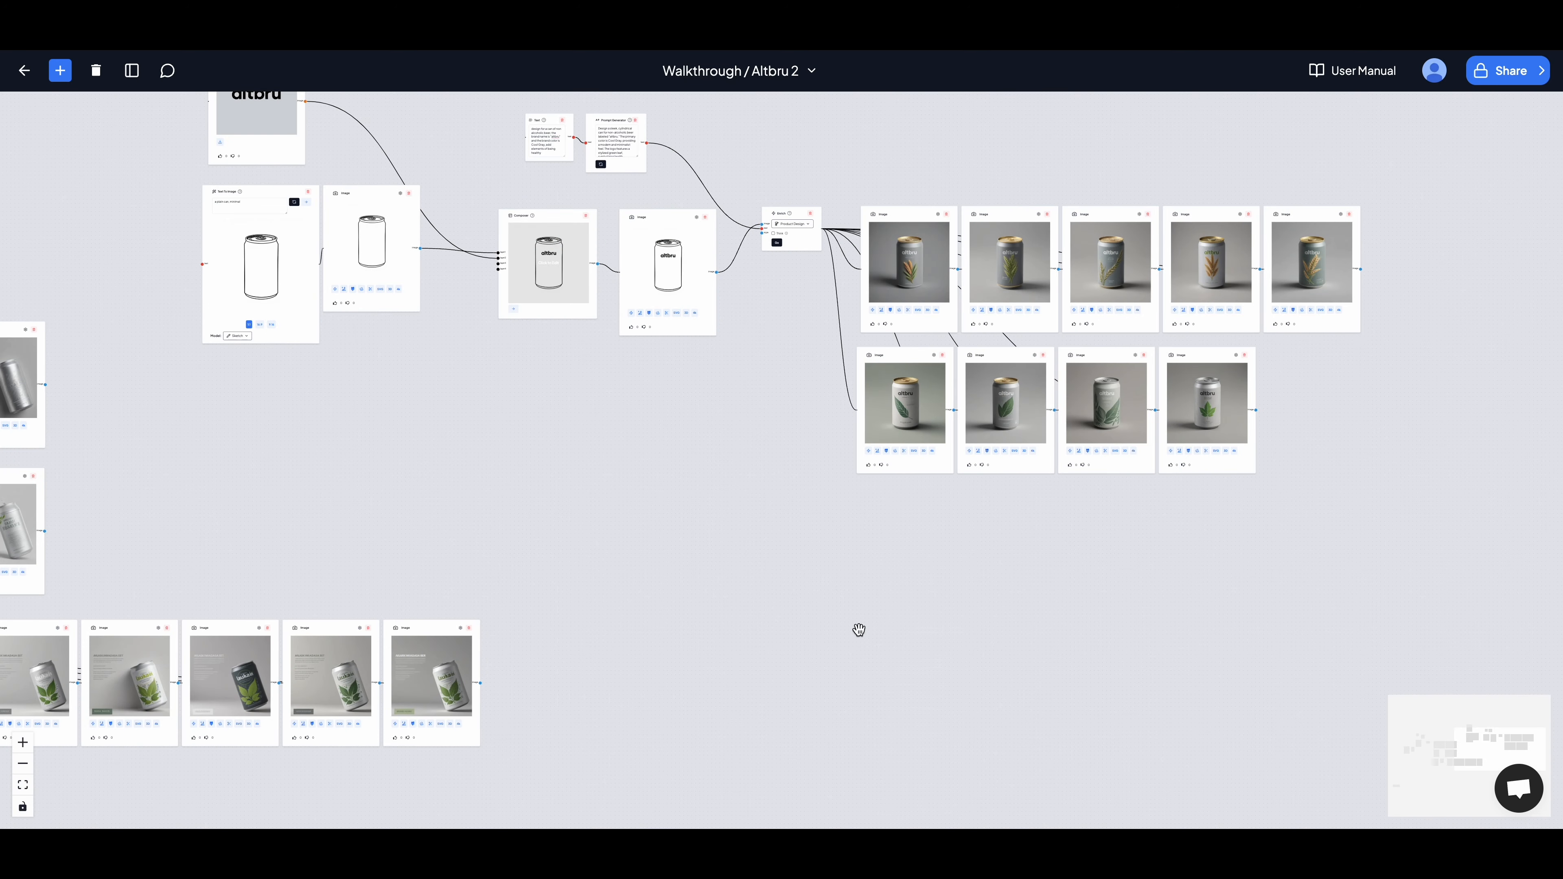
Step: Examine the last poster-style render with the tilted leaf can and headline text at full size
{"action": "scroll", "coordinate": [858, 632], "scroll_direction": "left", "scroll_amount": 3}
{"action": "scroll", "coordinate": [820, 549], "scroll_direction": "left", "scroll_amount": 3}
{"action": "scroll", "coordinate": [800, 539], "scroll_direction": "down", "scroll_amount": 2}
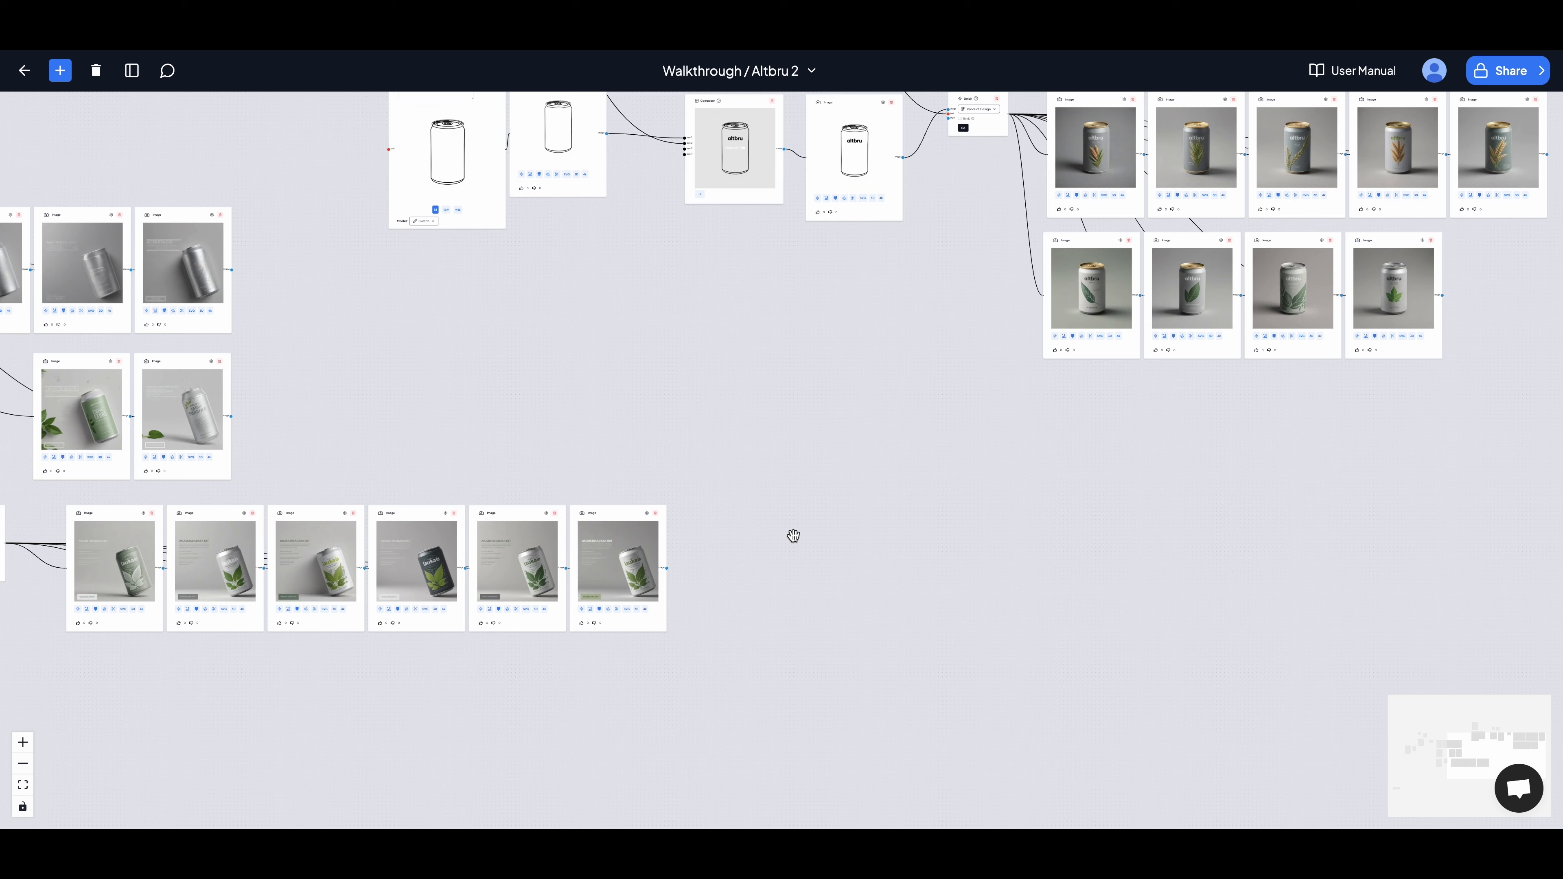
{"action": "scroll", "coordinate": [793, 536], "scroll_direction": "up", "scroll_amount": 3}
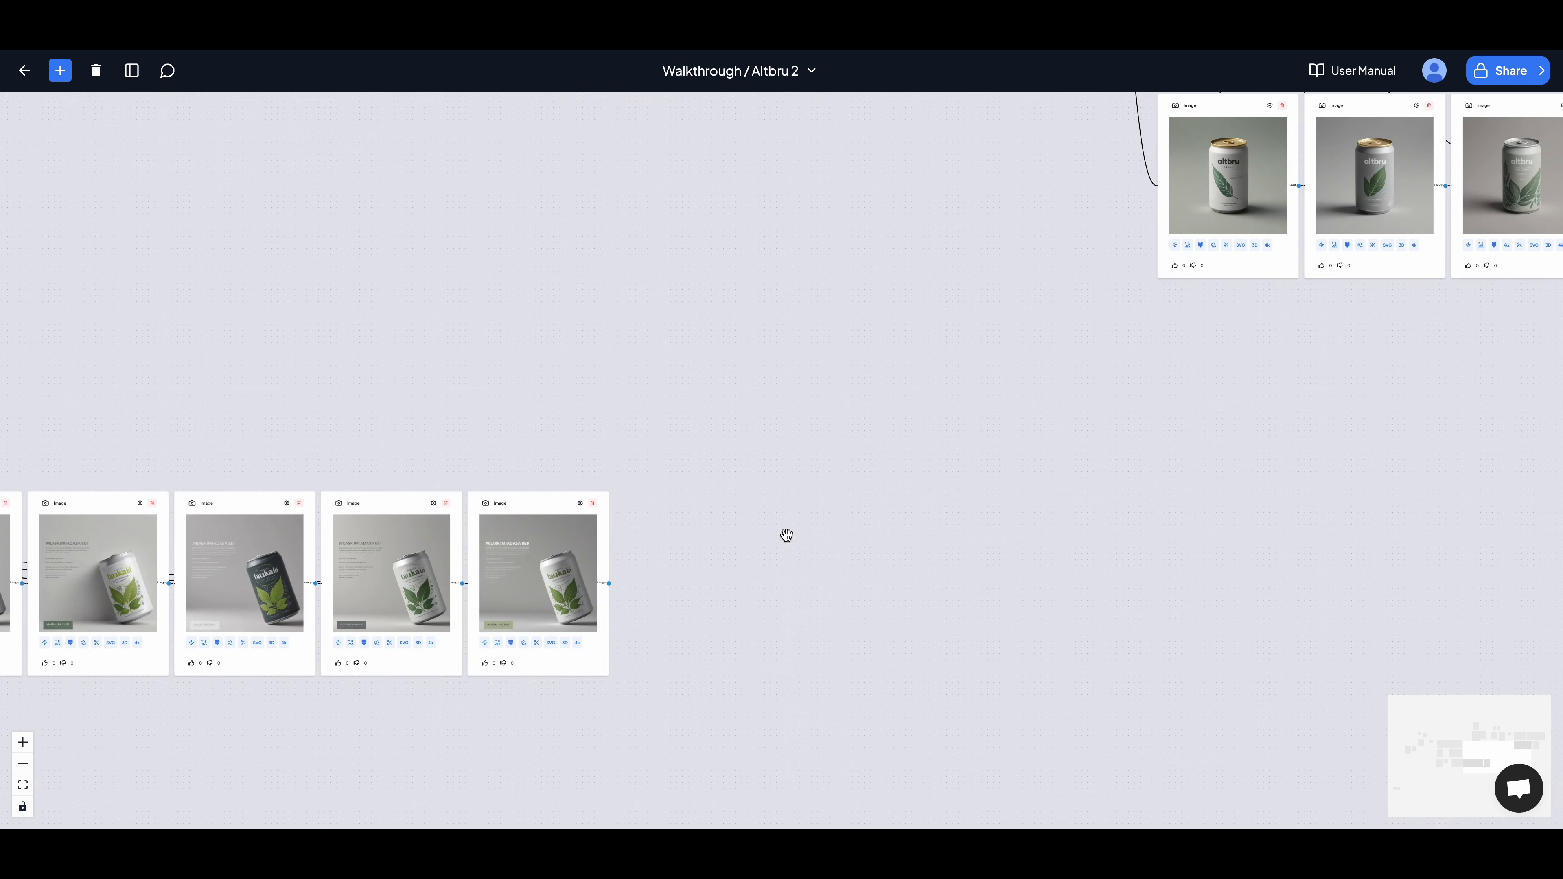
{"action": "left_click", "coordinate": [545, 568]}
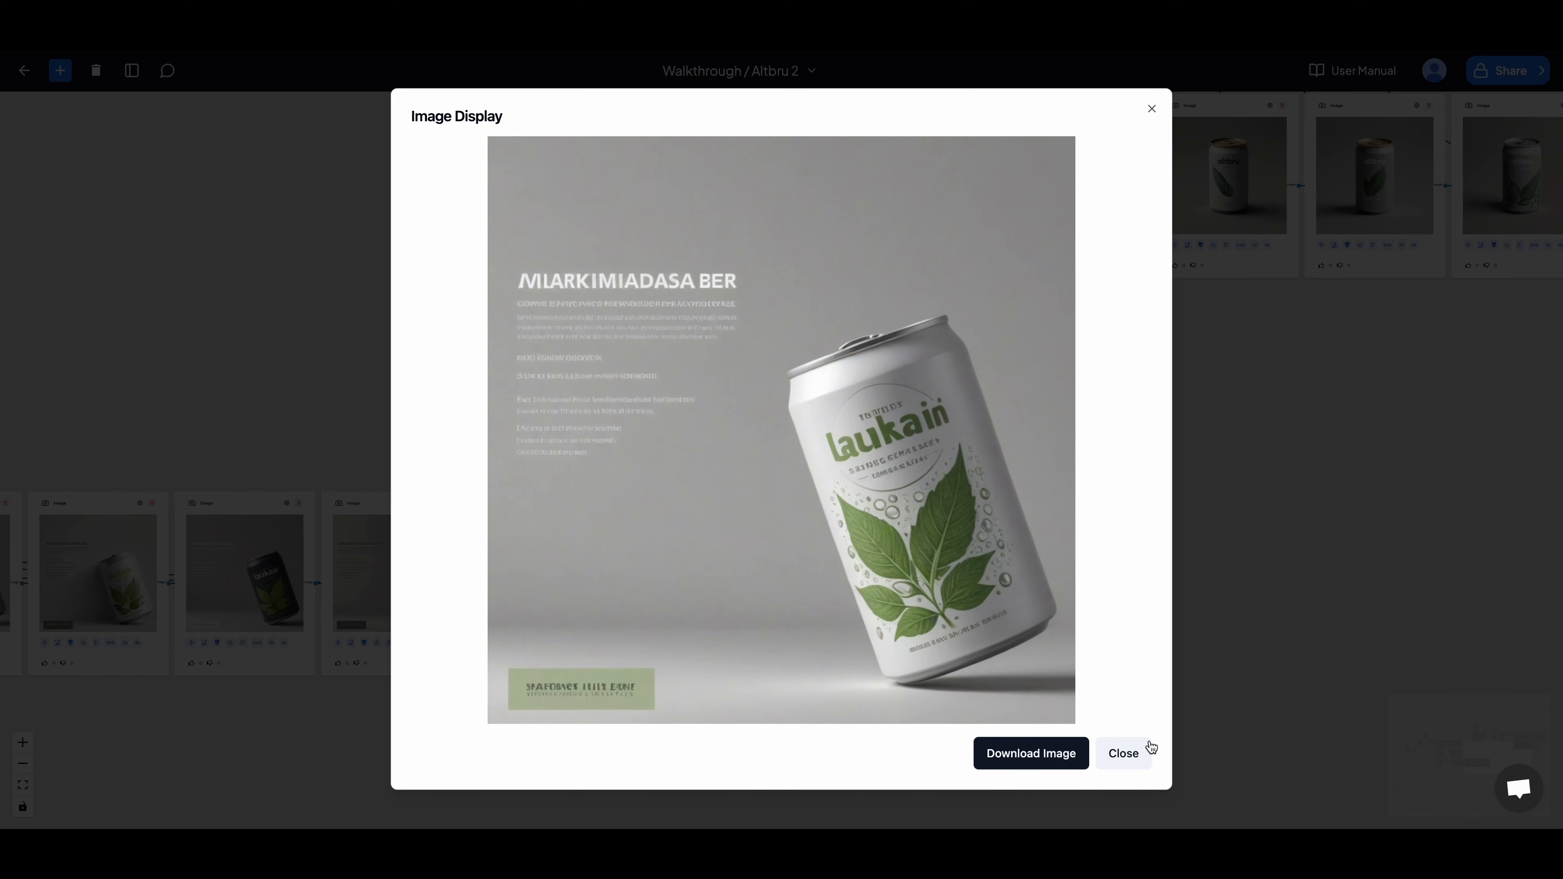
{"action": "left_click", "coordinate": [1135, 757]}
Step: Pull the gold-lidded single-leaf can image out of the lower row toward the poster-style renders
{"action": "scroll", "coordinate": [1004, 534], "scroll_direction": "right", "scroll_amount": 3}
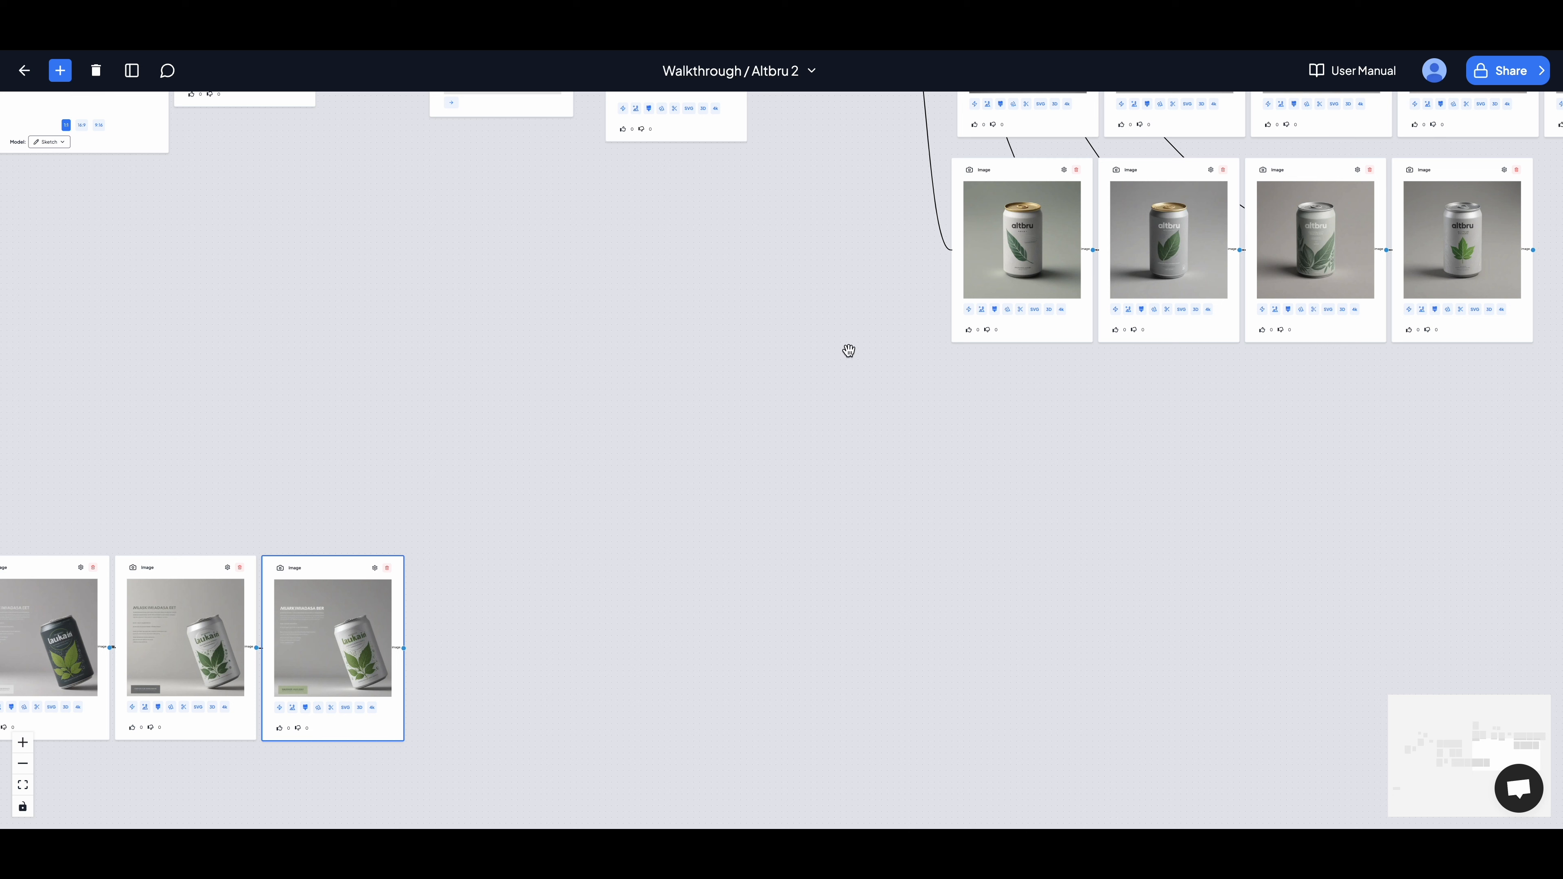
{"action": "mouse_move", "coordinate": [991, 169]}
{"action": "left_mouse_down"}
{"action": "mouse_move", "coordinate": [928, 244]}
{"action": "mouse_move", "coordinate": [977, 366]}
{"action": "mouse_move", "coordinate": [934, 250]}
{"action": "mouse_move", "coordinate": [966, 162]}
{"action": "left_mouse_up"}
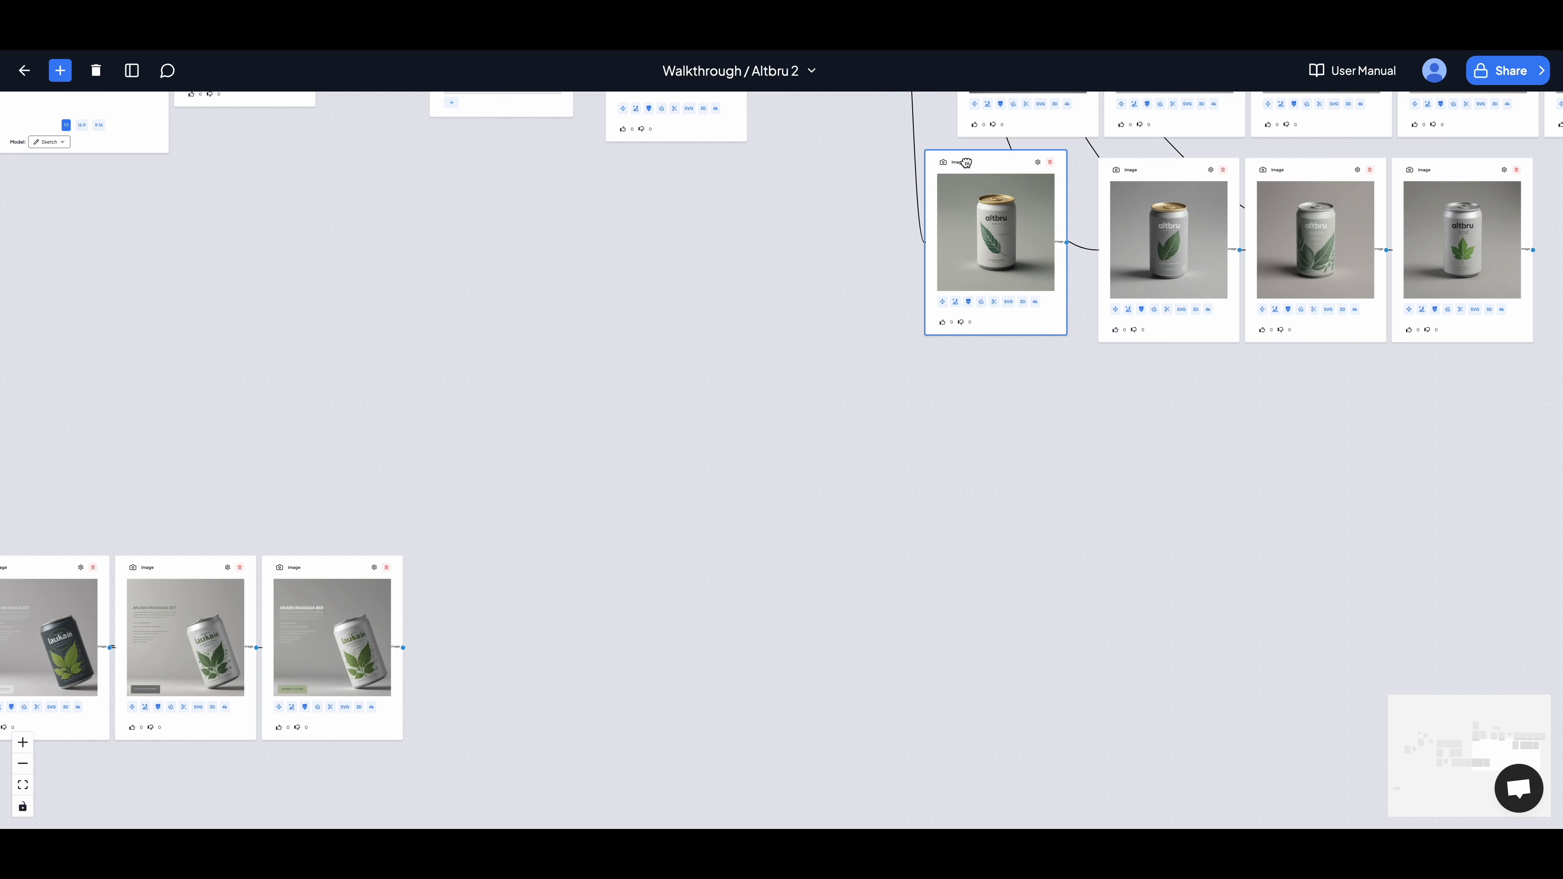
{"action": "left_click_drag", "start_coordinate": [686, 502], "coordinate": [945, 388]}
Step: Attach an Inpaint node to the last poster-style render and paint a mask over the whole can
{"action": "scroll", "coordinate": [916, 407], "scroll_direction": "up", "scroll_amount": 5}
{"action": "scroll", "coordinate": [867, 453], "scroll_direction": "up", "scroll_amount": 2}
{"action": "scroll", "coordinate": [868, 453], "scroll_direction": "down", "scroll_amount": 8}
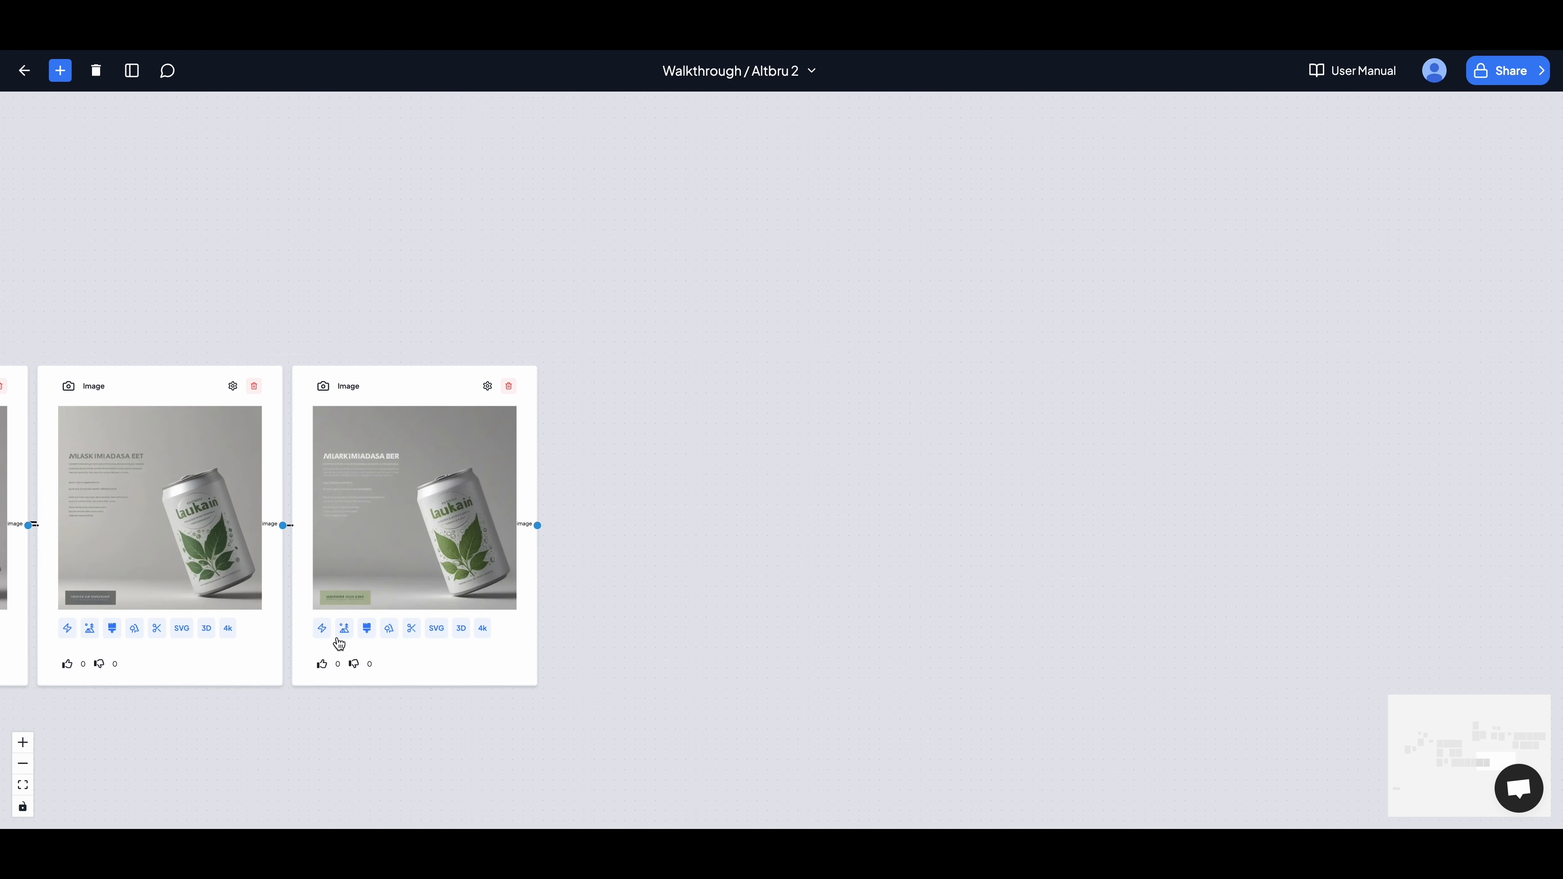
{"action": "left_click", "coordinate": [367, 627]}
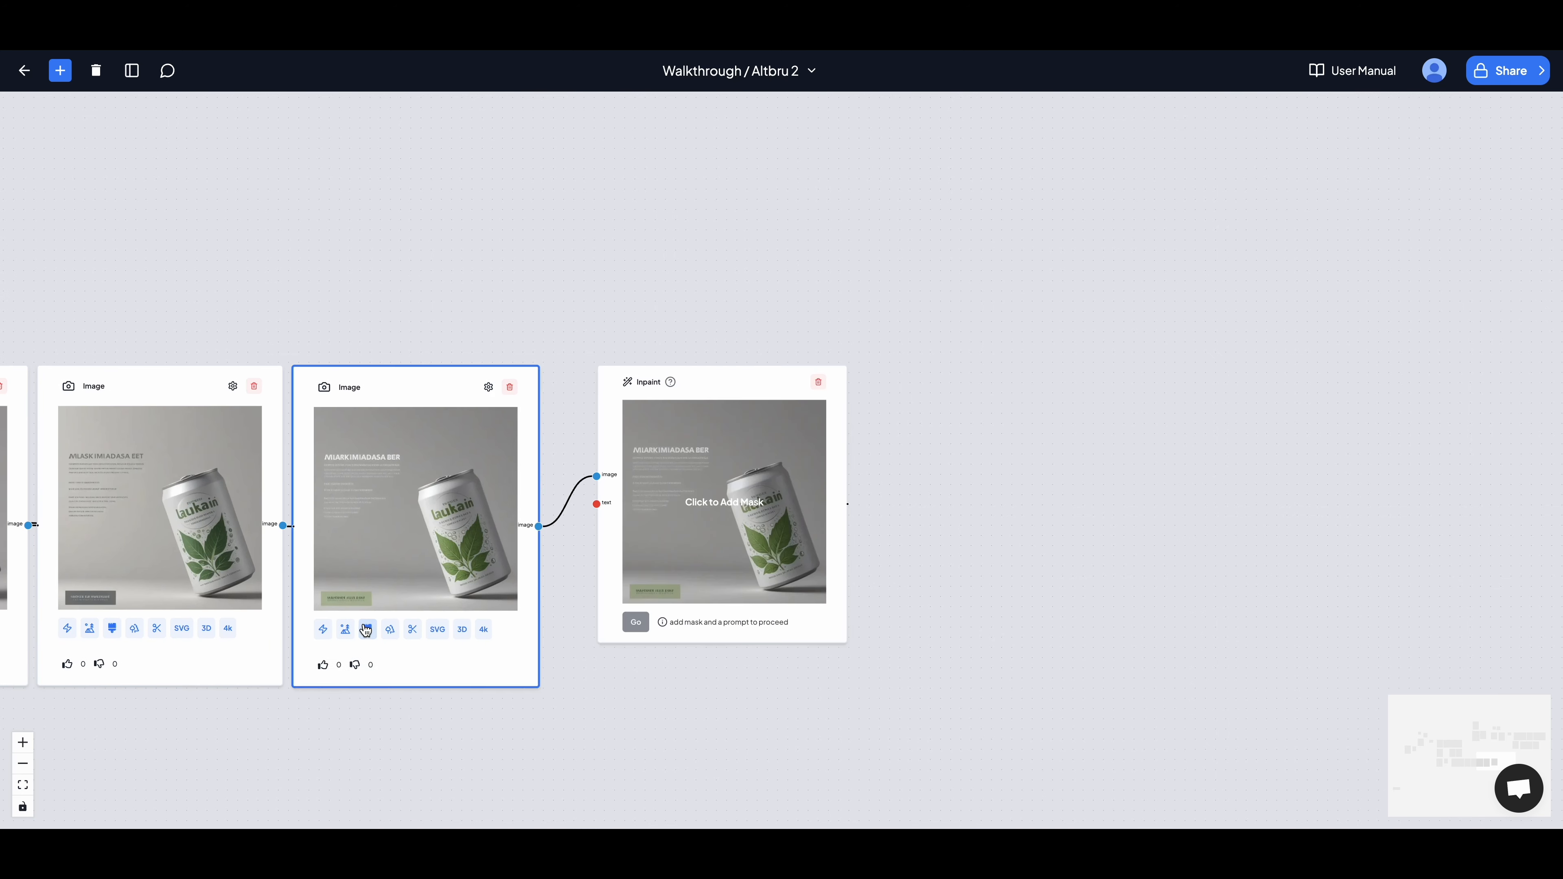
{"action": "left_click", "coordinate": [644, 561]}
{"action": "left_click", "coordinate": [633, 584]}
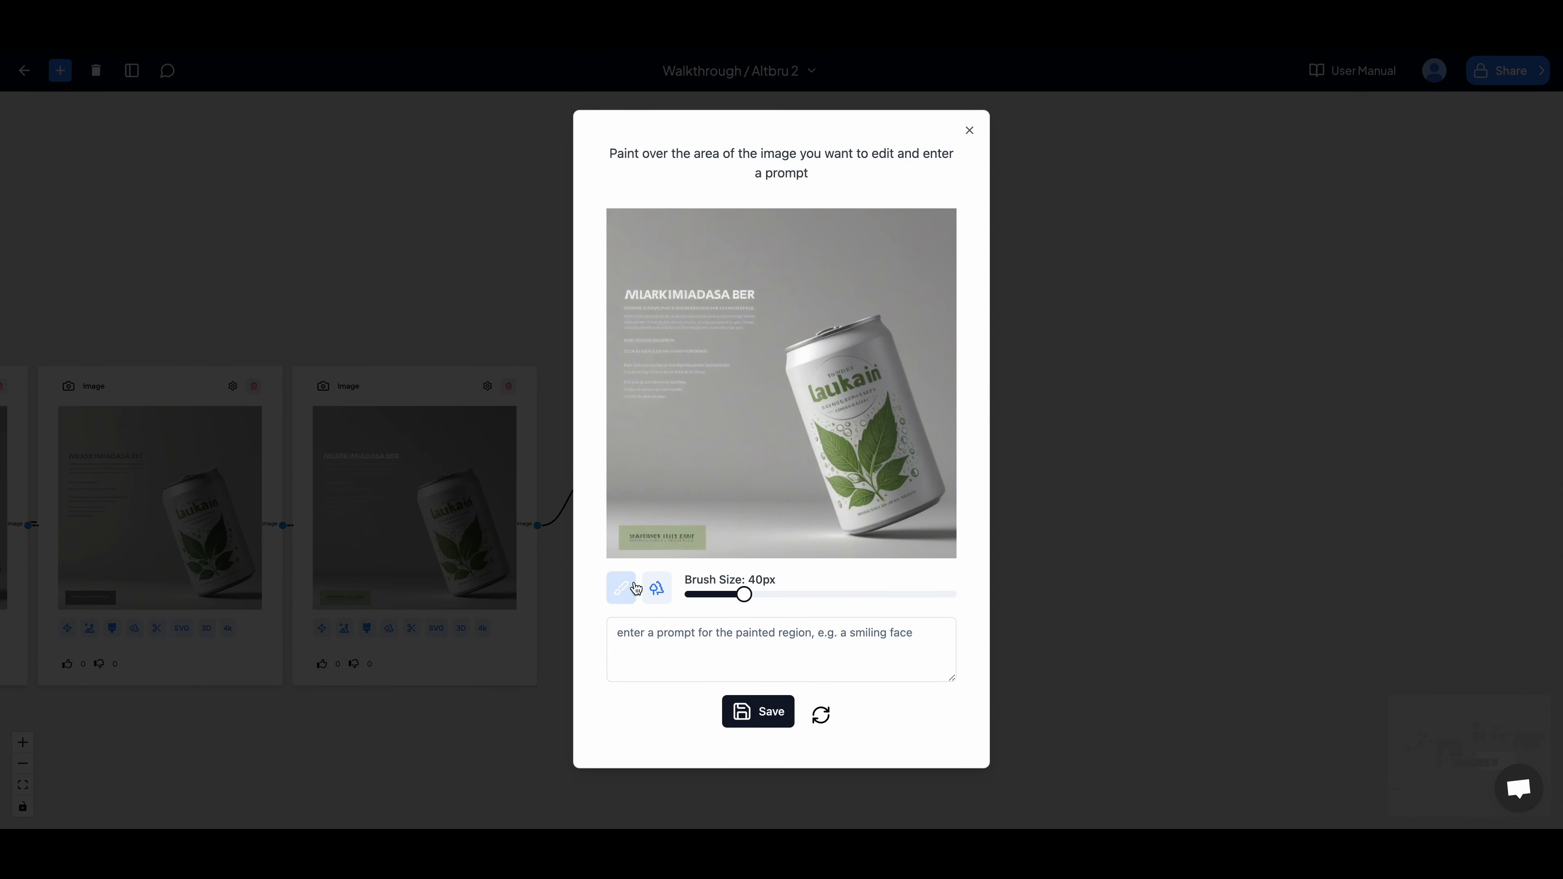
{"action": "left_click_drag", "start_coordinate": [886, 319], "coordinate": [832, 342]}
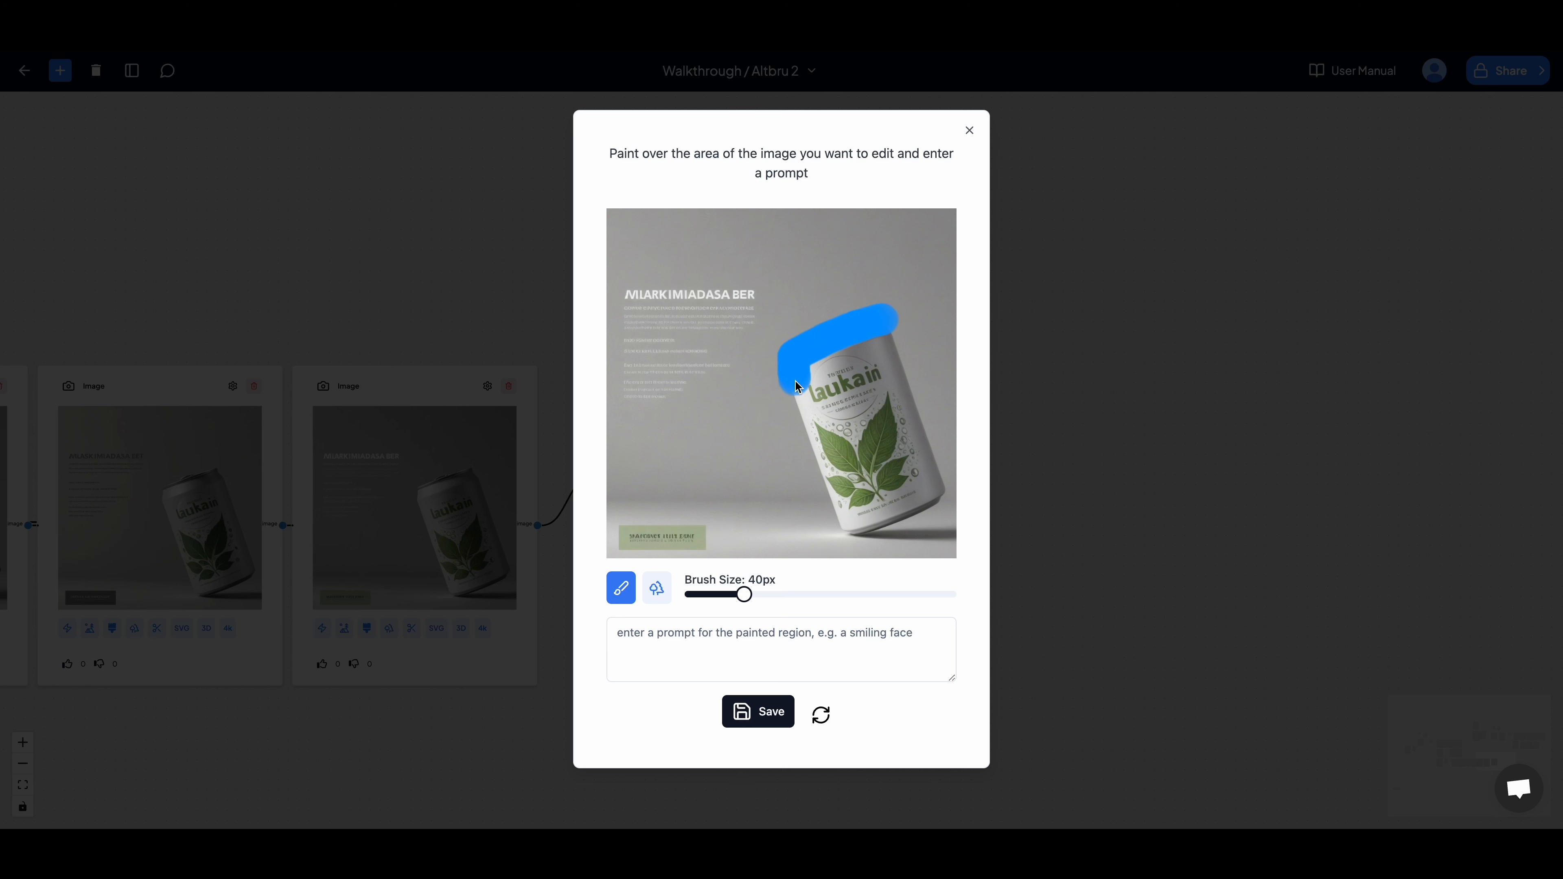
{"action": "mouse_move", "coordinate": [822, 460]}
{"action": "left_mouse_down"}
{"action": "mouse_move", "coordinate": [847, 502]}
{"action": "mouse_move", "coordinate": [841, 529]}
{"action": "mouse_move", "coordinate": [909, 519]}
{"action": "mouse_move", "coordinate": [937, 487]}
{"action": "mouse_move", "coordinate": [884, 342]}
{"action": "mouse_move", "coordinate": [825, 388]}
{"action": "mouse_move", "coordinate": [852, 477]}
{"action": "mouse_move", "coordinate": [893, 496]}
{"action": "mouse_move", "coordinate": [910, 454]}
{"action": "mouse_move", "coordinate": [873, 364]}
{"action": "mouse_move", "coordinate": [832, 398]}
{"action": "mouse_move", "coordinate": [877, 481]}
{"action": "mouse_move", "coordinate": [890, 429]}
{"action": "mouse_move", "coordinate": [856, 387]}
{"action": "mouse_move", "coordinate": [884, 468]}
{"action": "left_mouse_up"}
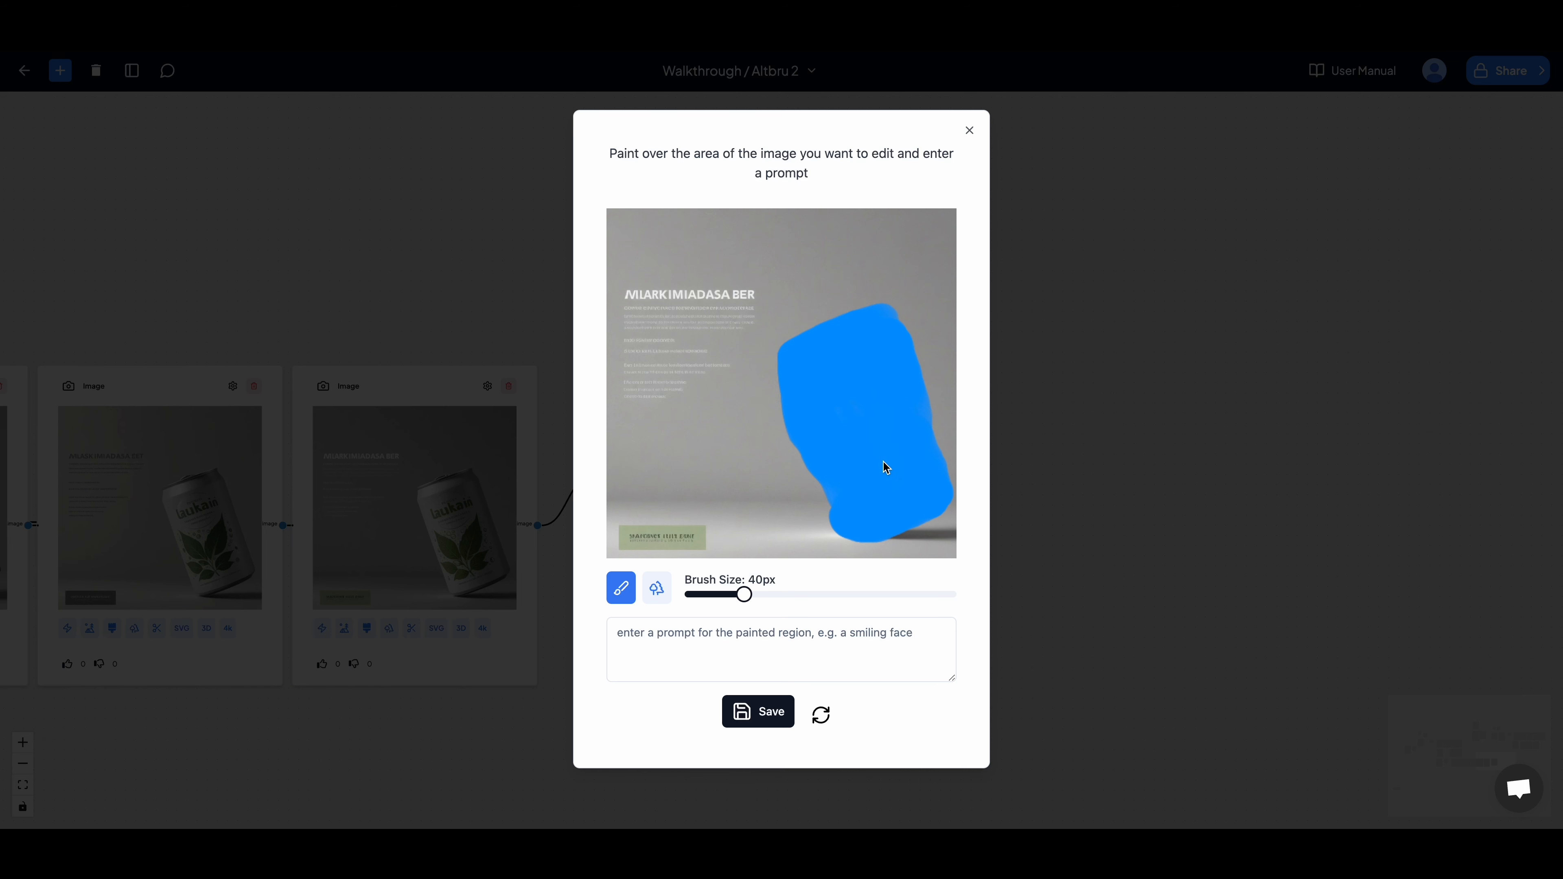
Step: Give the masked can the inpaint prompt "remove", save the mask and run the Inpaint node
{"action": "left_click", "coordinate": [769, 644]}
{"action": "type", "text": "ermo"}
{"action": "key", "text": "BackSpace"}
{"action": "key", "text": "BackSpace"}
{"action": "key", "text": "BackSpace"}
{"action": "key", "text": "BackSpace"}
{"action": "type", "text": "re"}
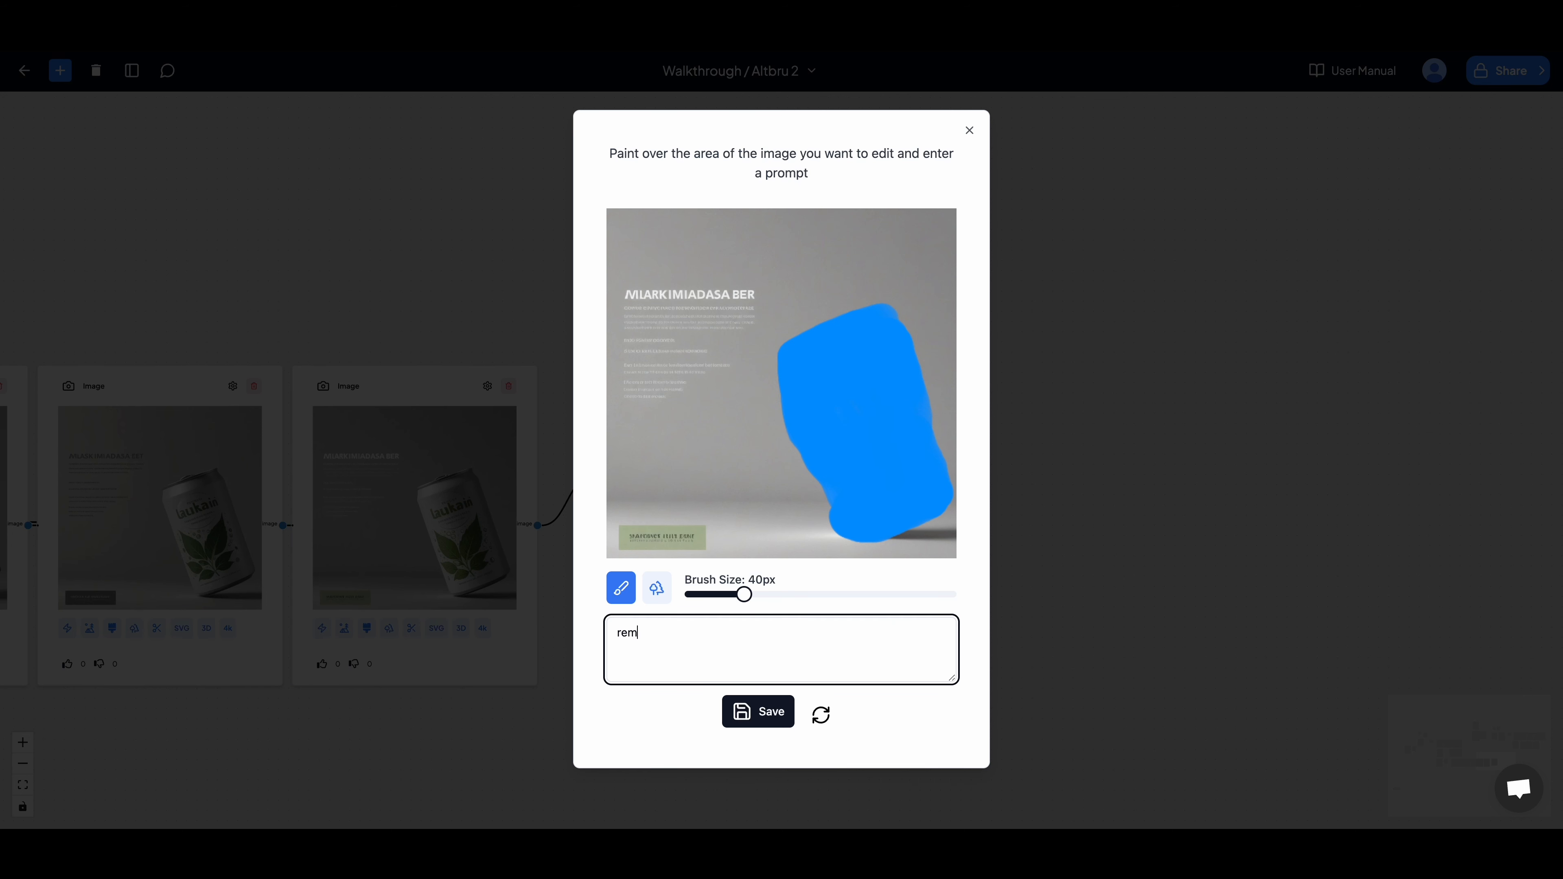
{"action": "left_click", "coordinate": [741, 713]}
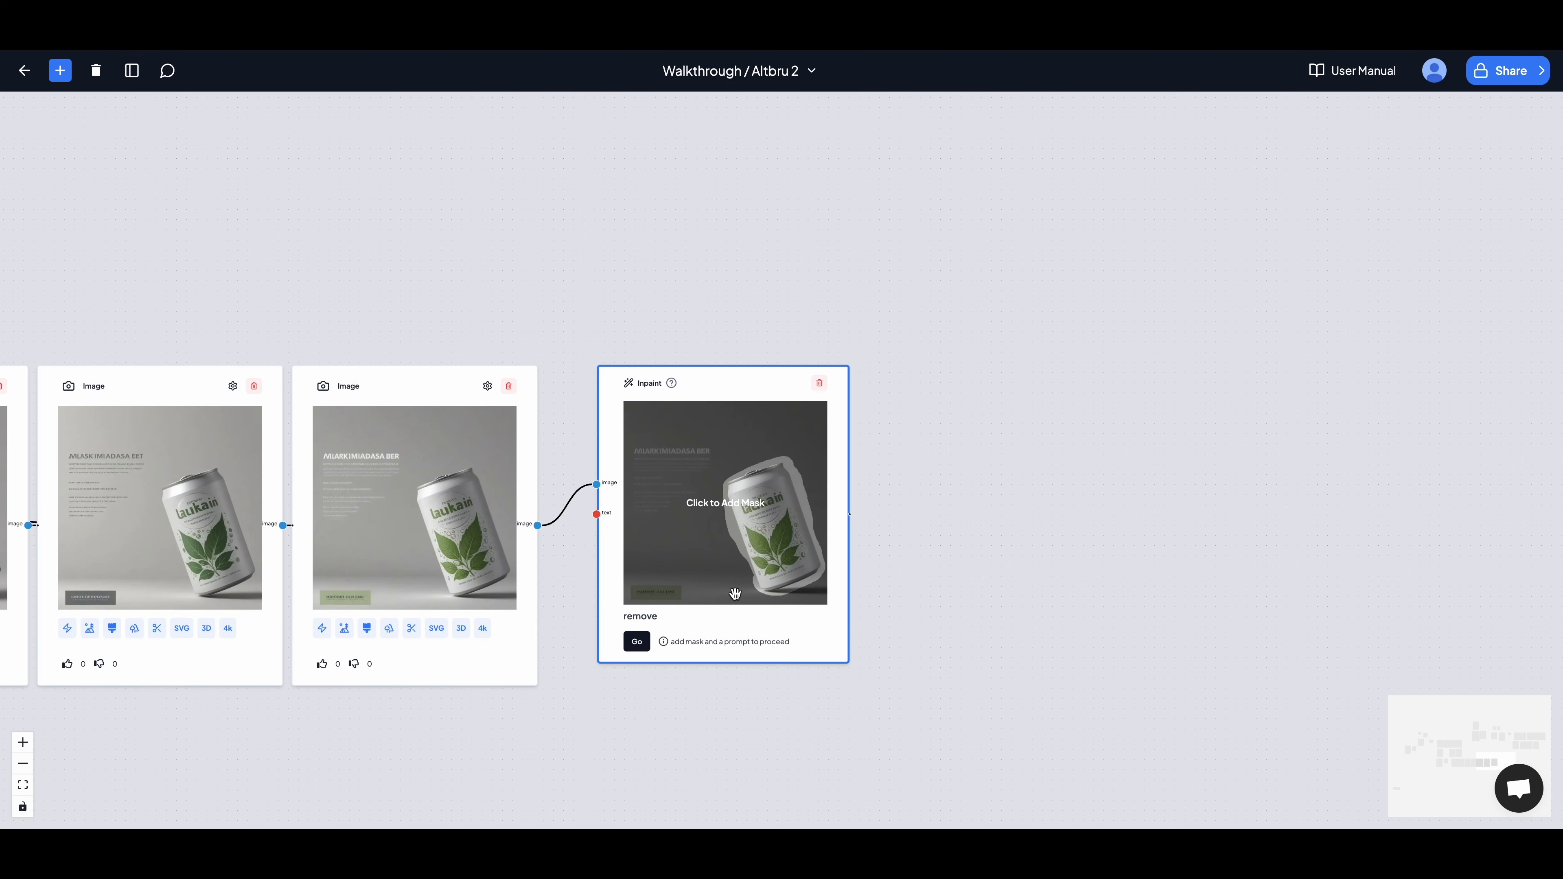
{"action": "left_click", "coordinate": [637, 643]}
{"action": "left_click_drag", "start_coordinate": [701, 684], "coordinate": [544, 642]}
{"action": "scroll", "coordinate": [544, 642], "scroll_direction": "up", "scroll_amount": 2}
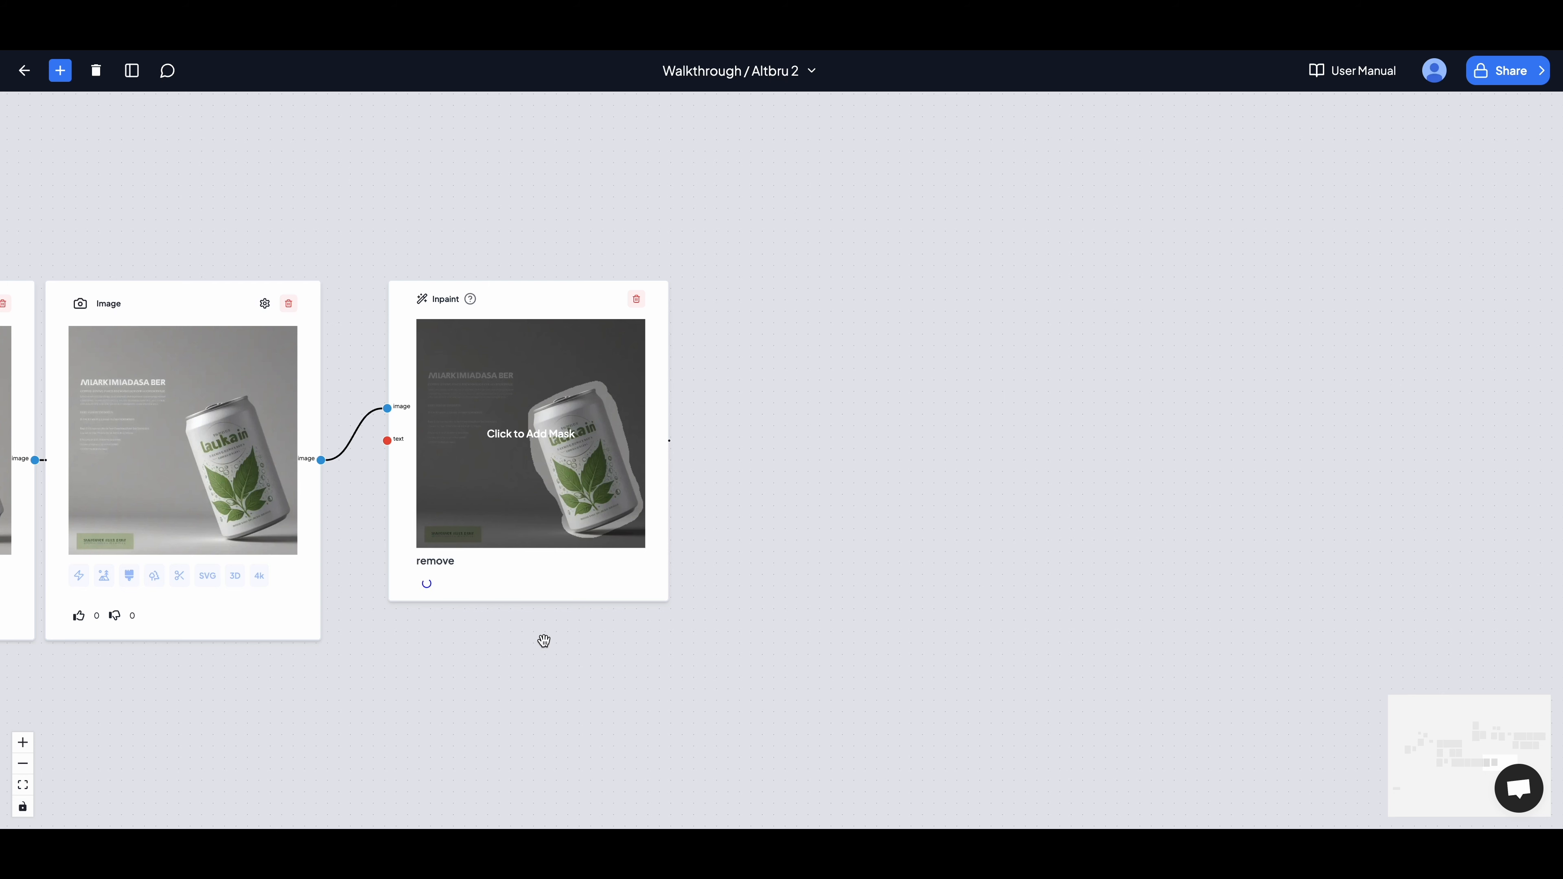
Step: View the inpainted poster background at full size
{"action": "left_click", "coordinate": [874, 458]}
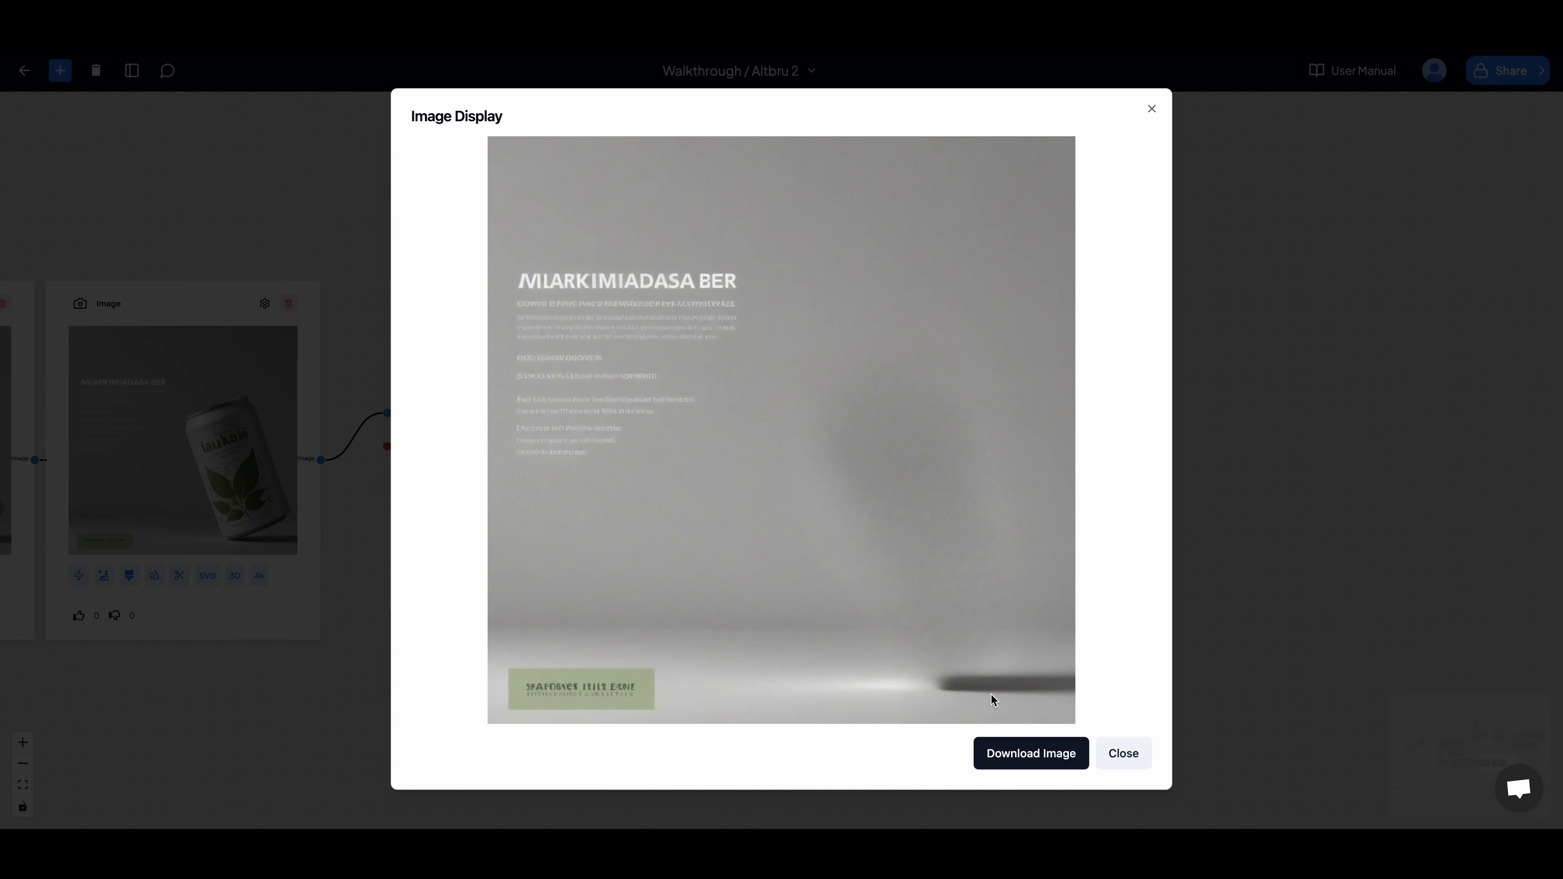
{"action": "left_click", "coordinate": [1134, 764]}
{"action": "left_click", "coordinate": [1235, 454]}
{"action": "scroll", "coordinate": [959, 513], "scroll_direction": "down", "scroll_amount": 3}
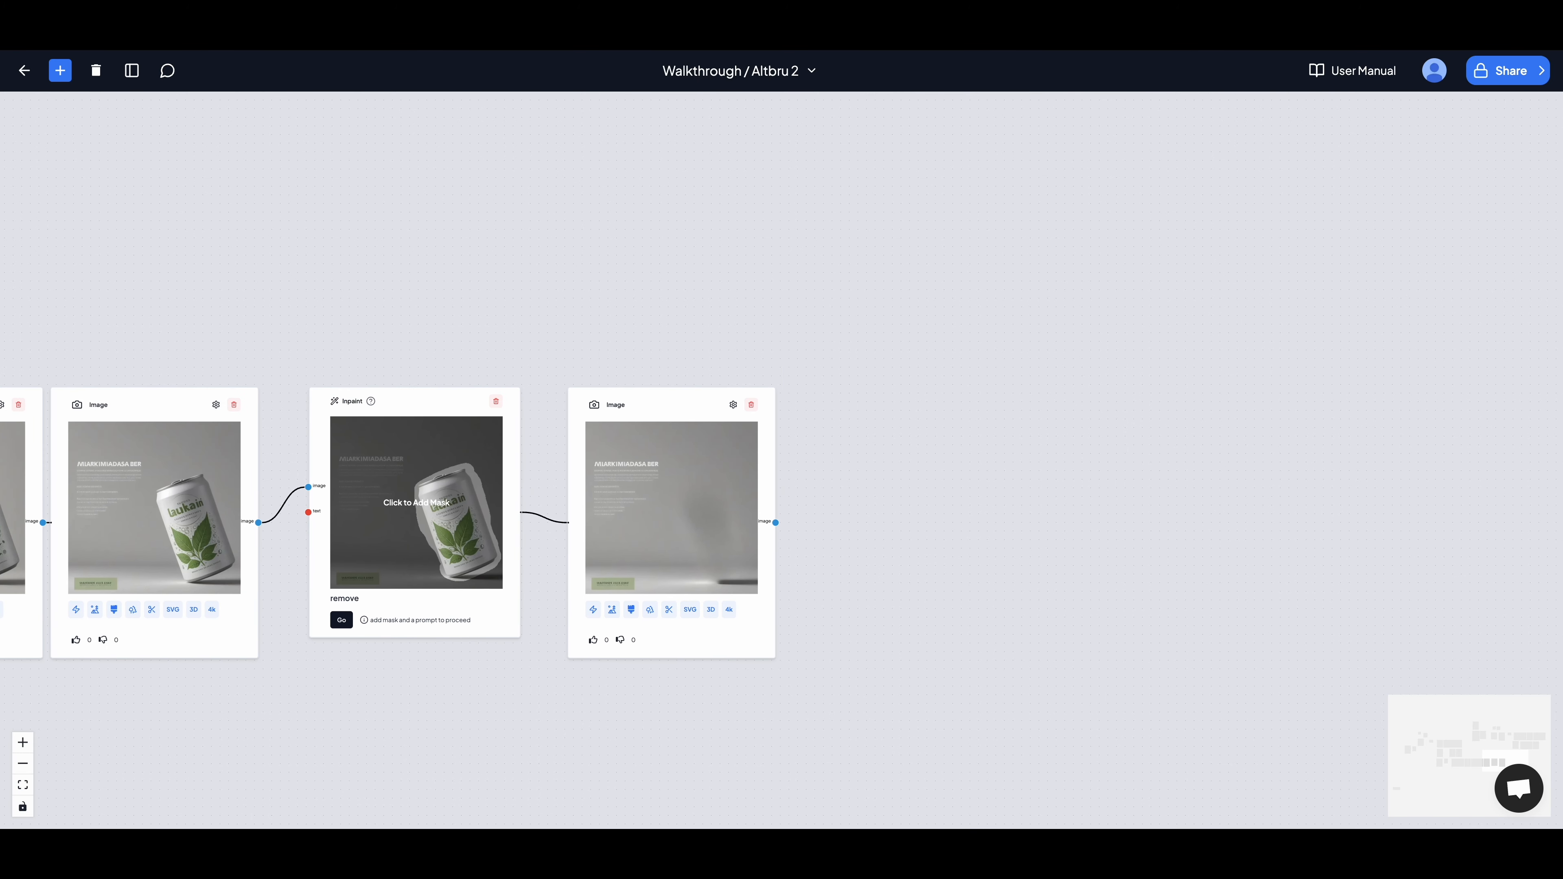
Step: Move the gold-lidded single-leaf can image down near the inpainted poster background
{"action": "scroll", "coordinate": [946, 515], "scroll_direction": "down", "scroll_amount": 3}
{"action": "left_click_drag", "start_coordinate": [1024, 448], "coordinate": [928, 492]}
{"action": "left_click_drag", "start_coordinate": [950, 102], "coordinate": [954, 339]}
{"action": "scroll", "coordinate": [1137, 370], "scroll_direction": "up", "scroll_amount": 3}
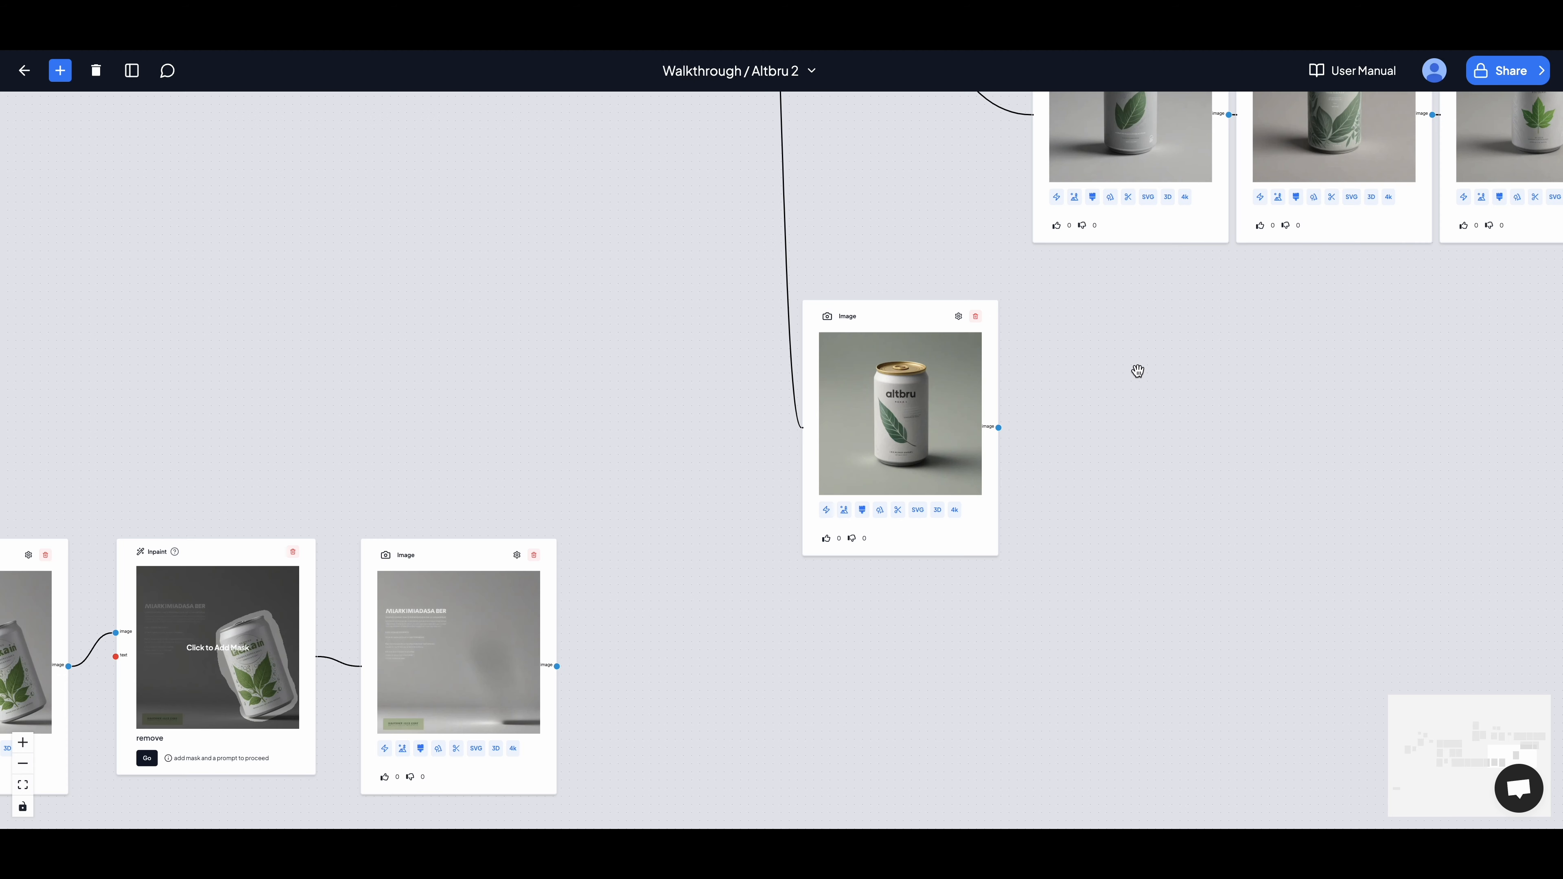
Step: Attach a Remove Background node to the gold-lidded single-leaf can image and run it
{"action": "left_click_drag", "start_coordinate": [1137, 370], "coordinate": [1048, 363]}
{"action": "left_click", "coordinate": [791, 501]}
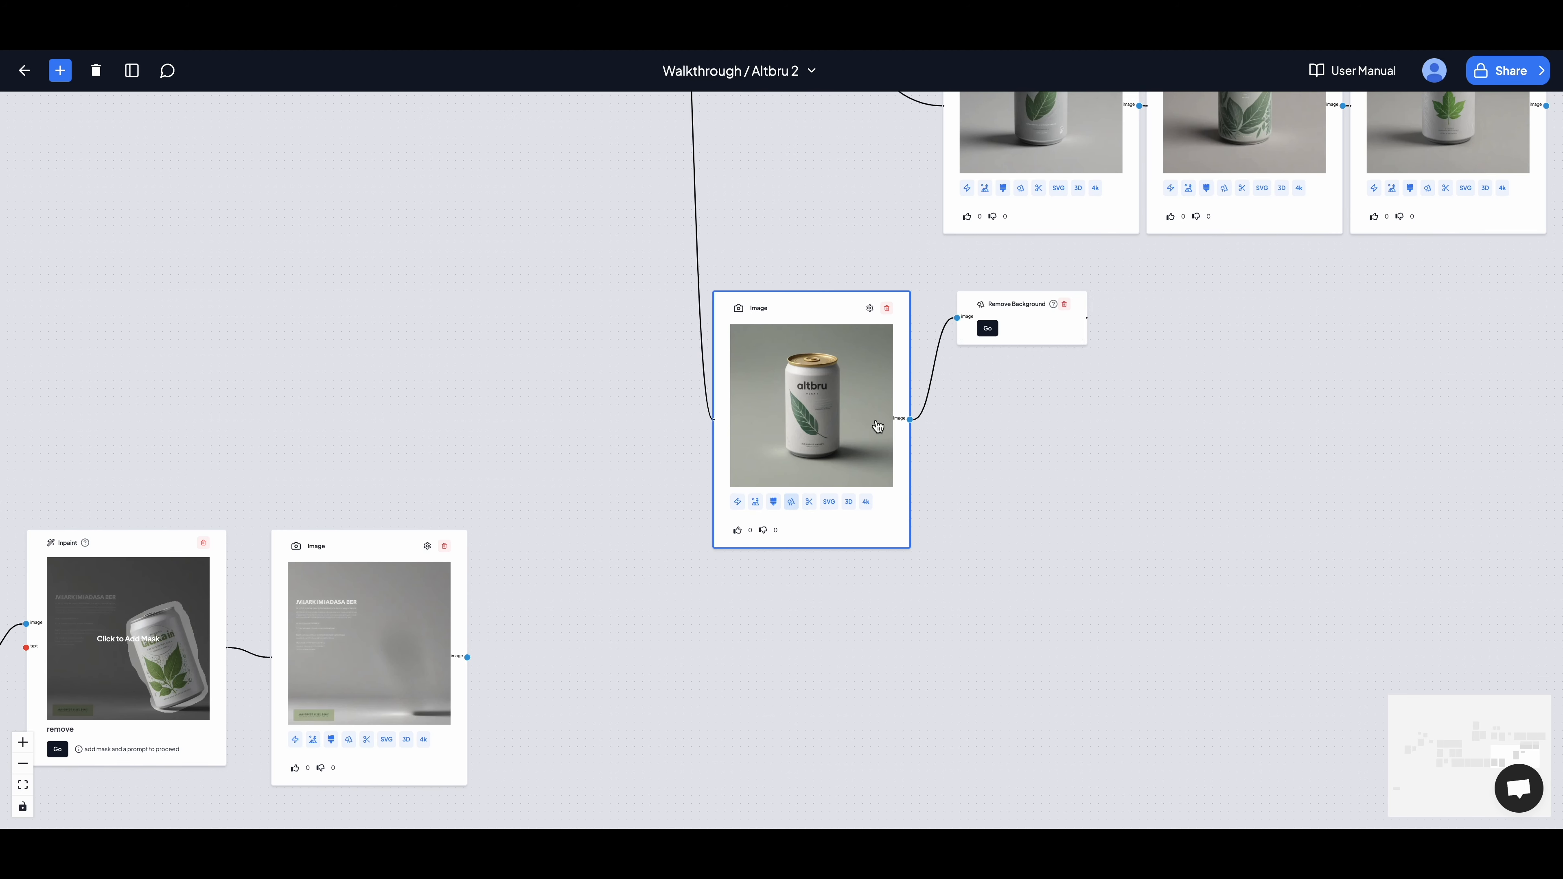
{"action": "left_click", "coordinate": [988, 329]}
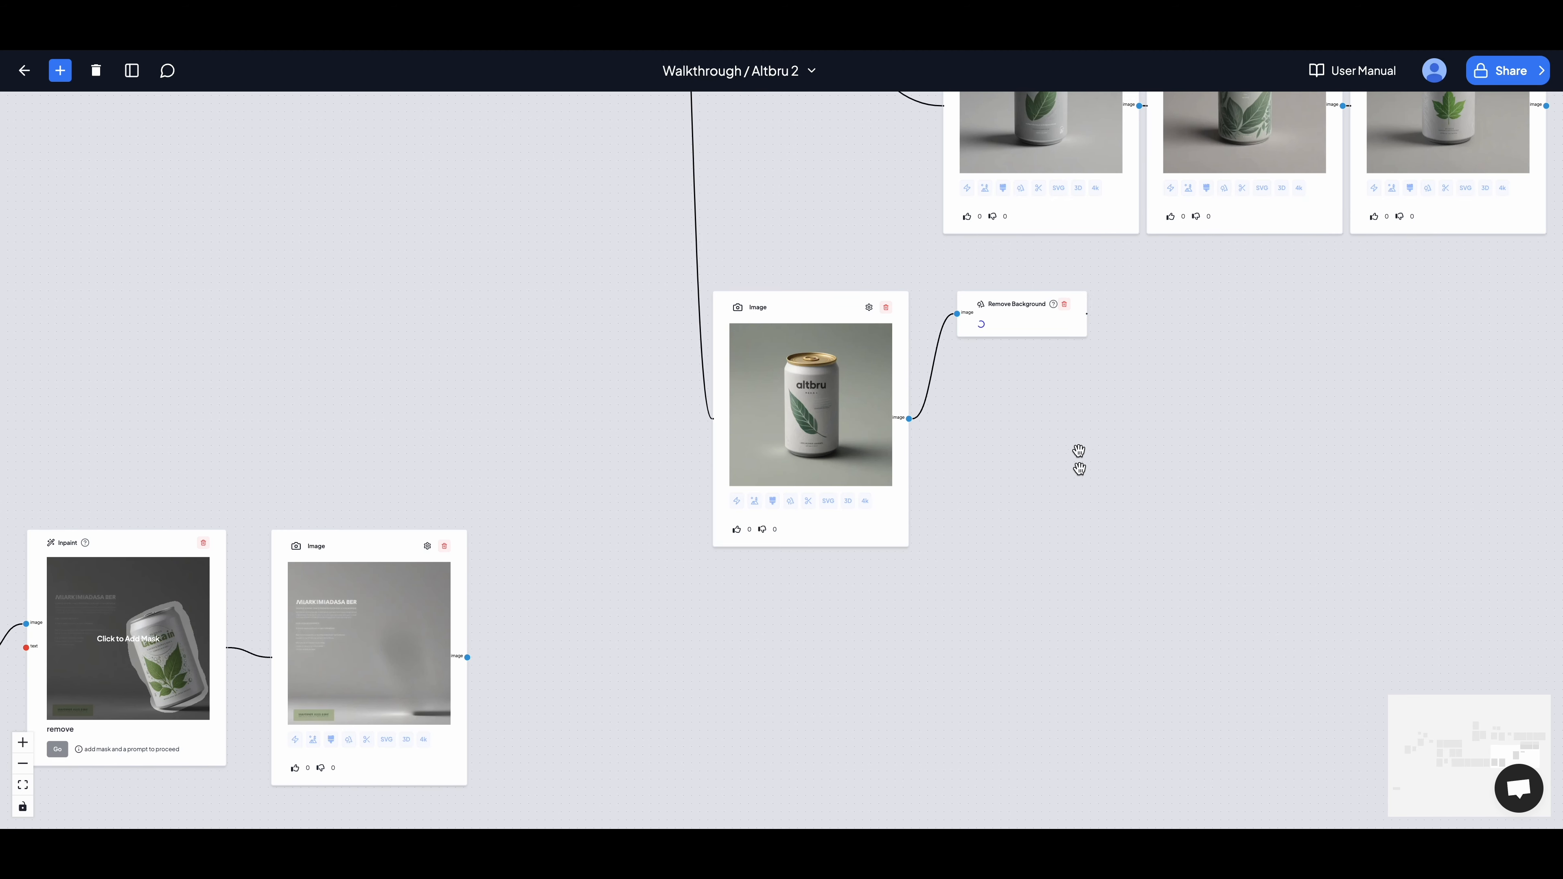
{"action": "scroll", "coordinate": [1078, 389], "scroll_direction": "up", "scroll_amount": 5}
{"action": "scroll", "coordinate": [1078, 389], "scroll_direction": "down", "scroll_amount": 5}
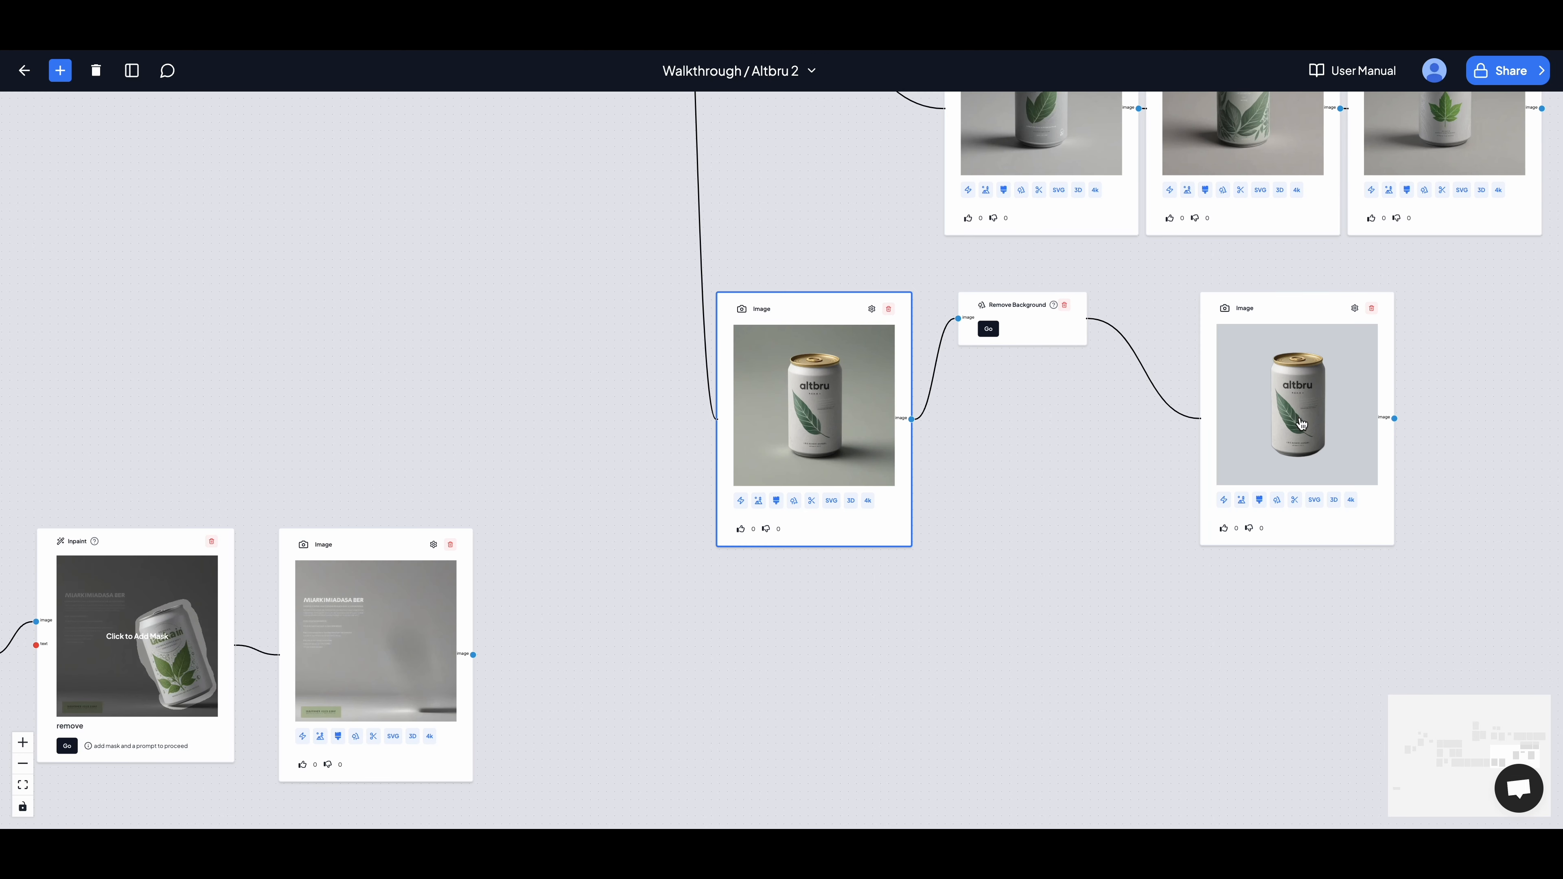
Step: Add a Composer node and connect the inpainted background to its first layer and the can cutout to its second
{"action": "scroll", "coordinate": [1022, 439], "scroll_direction": "down", "scroll_amount": 3}
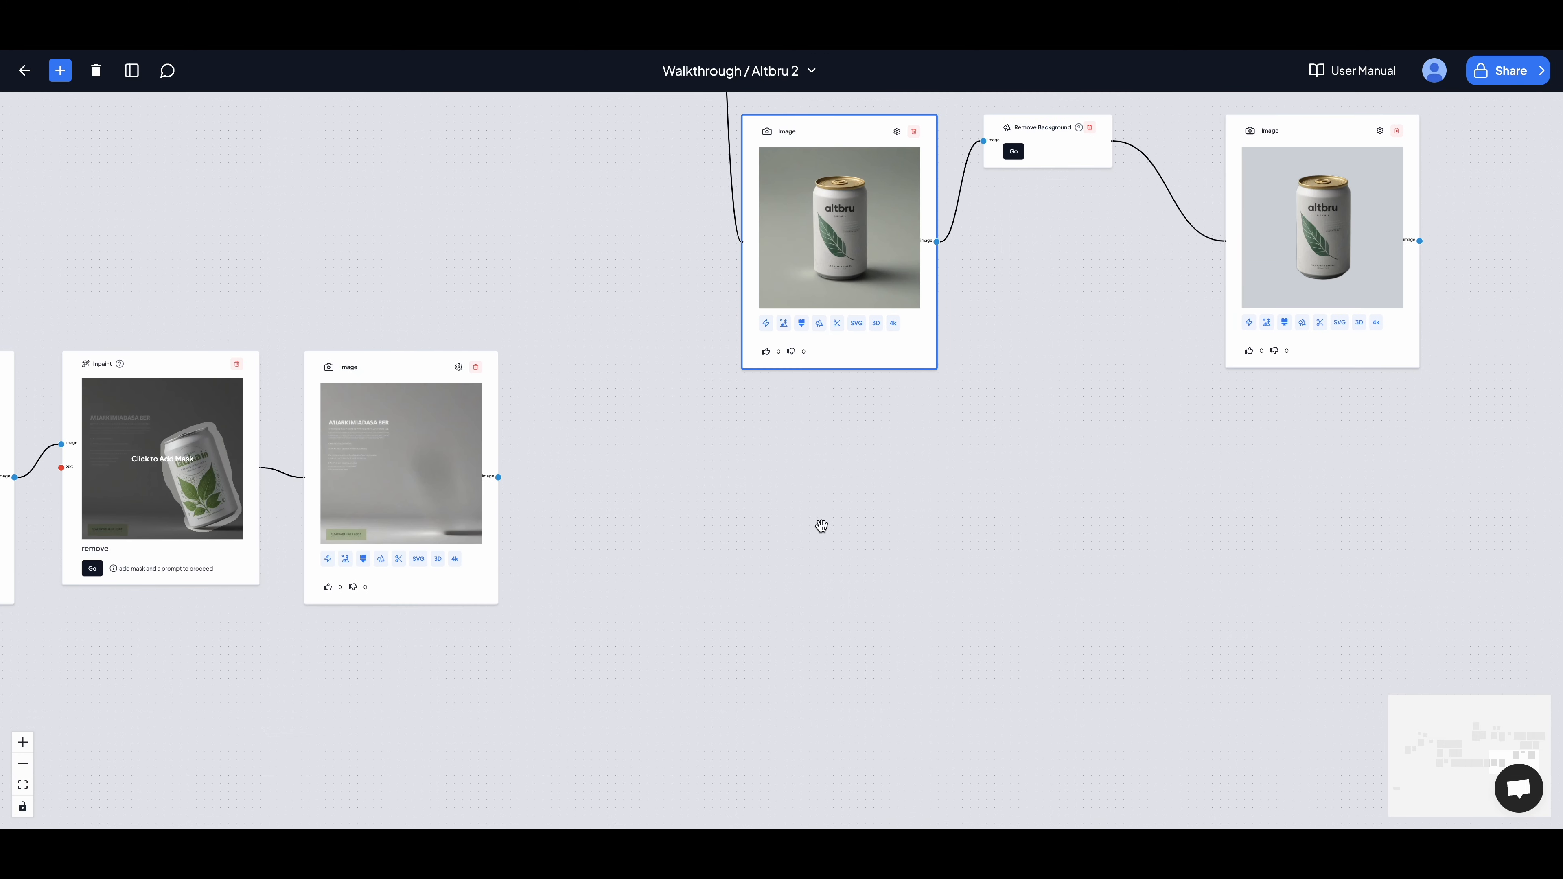
{"action": "right_click", "coordinate": [752, 475]}
{"action": "left_click", "coordinate": [829, 770]}
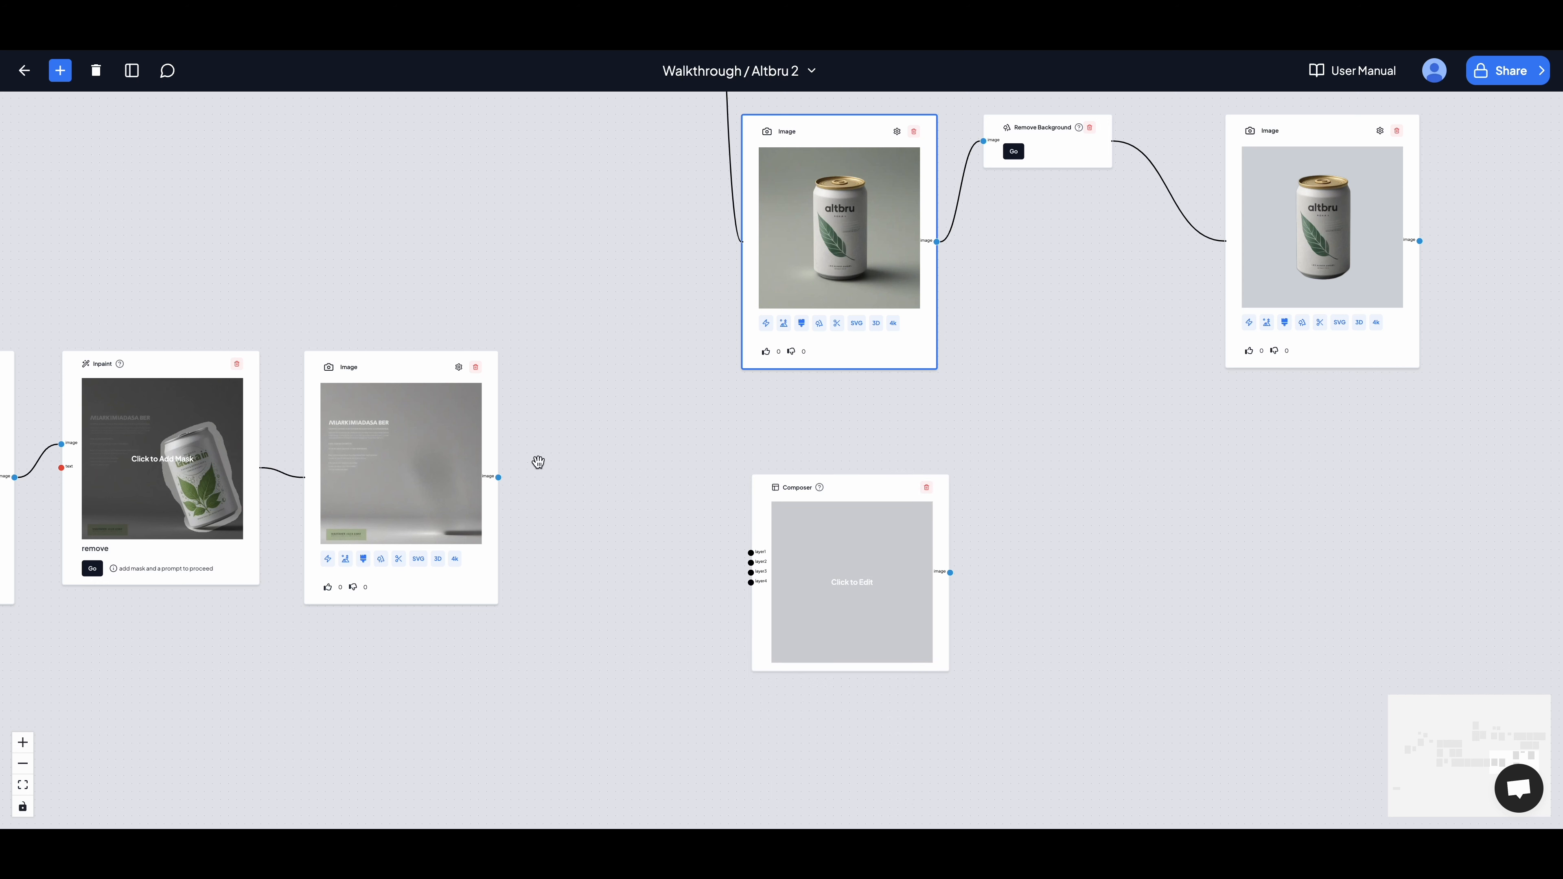
{"action": "left_click_drag", "start_coordinate": [714, 551], "coordinate": [751, 553]}
{"action": "left_click", "coordinate": [914, 412]}
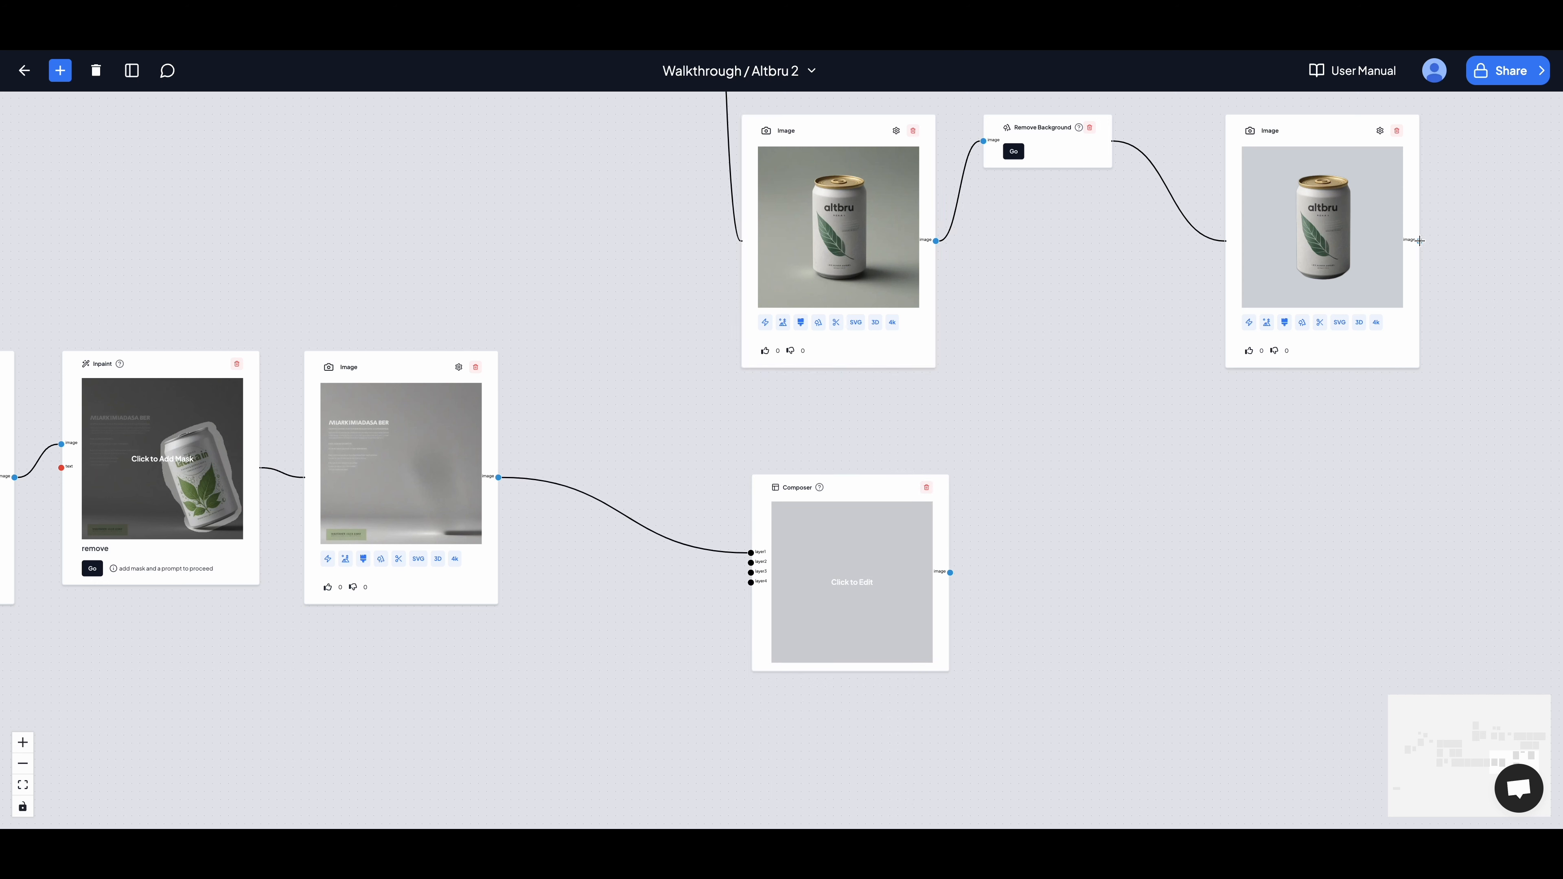
{"action": "left_click_drag", "start_coordinate": [1192, 355], "coordinate": [751, 561]}
Step: In the Composer, fill the 1:1 canvas with the poster background and place the altbru can enlarged on its right side
{"action": "left_click", "coordinate": [865, 573]}
{"action": "left_click", "coordinate": [778, 510]}
{"action": "left_click", "coordinate": [780, 727]}
{"action": "left_click", "coordinate": [904, 486]}
{"action": "left_click", "coordinate": [844, 454]}
{"action": "left_click", "coordinate": [902, 491]}
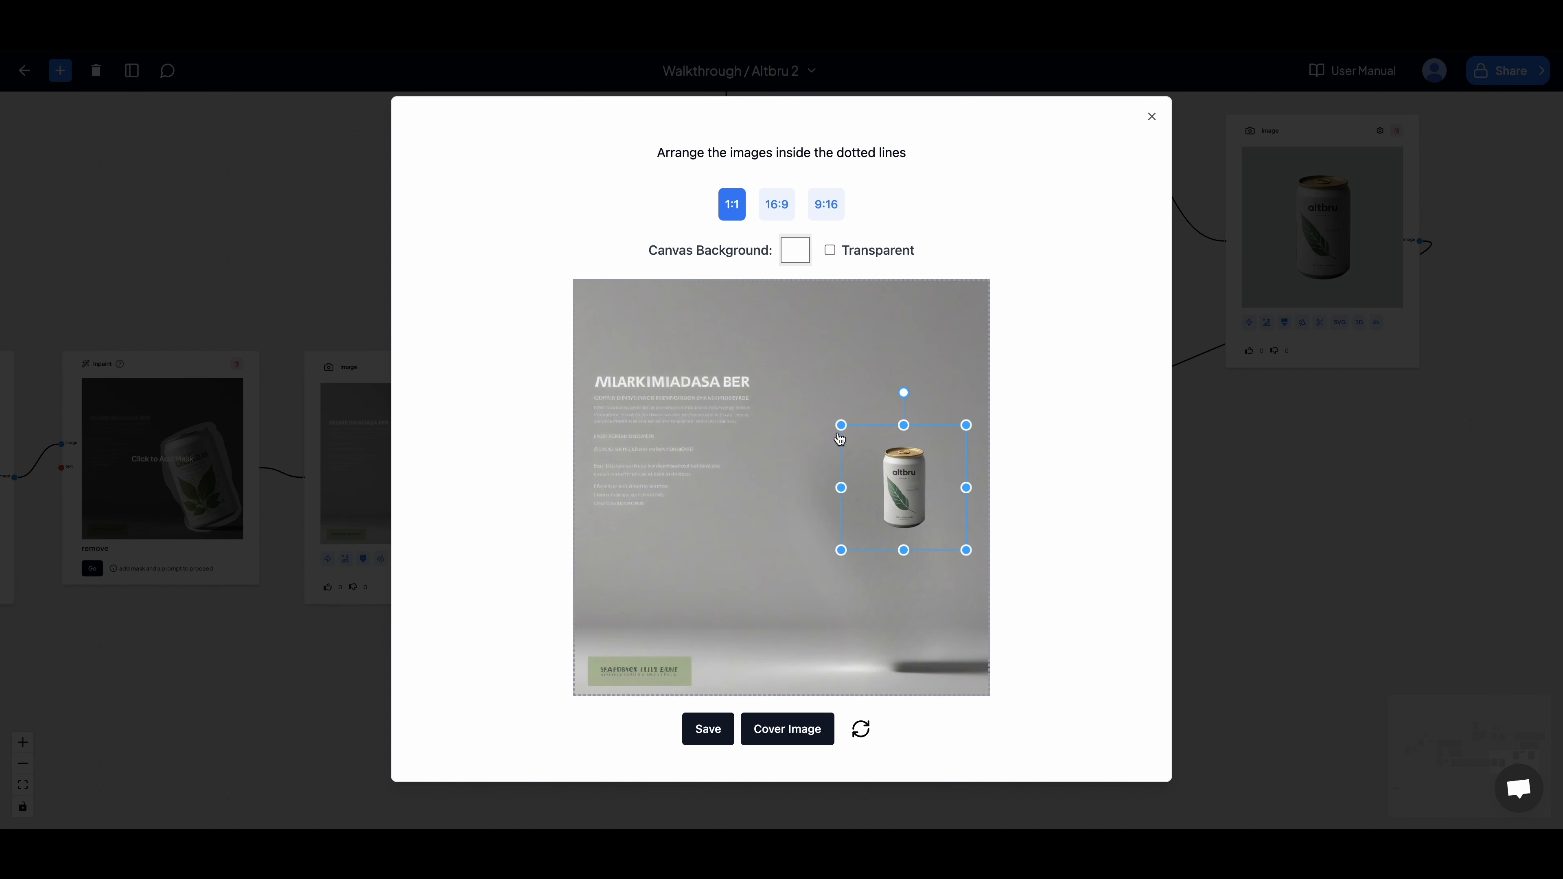
{"action": "left_click_drag", "start_coordinate": [841, 424], "coordinate": [690, 343]}
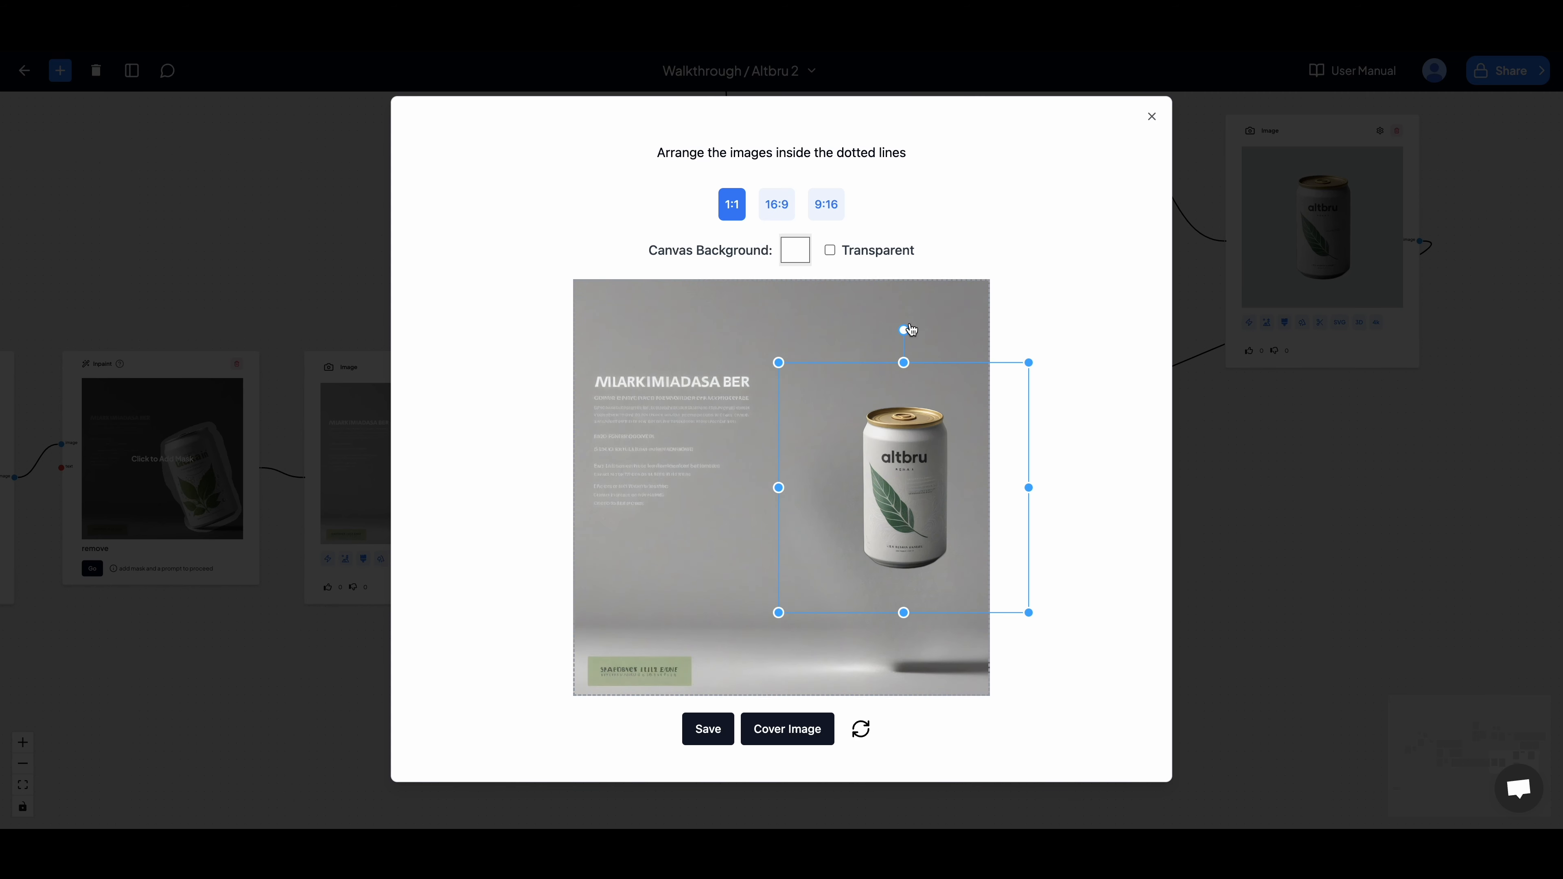
Step: Tilt the altbru can to its left, enlarge it, and position it upright-leaning in the lower right of the poster background
{"action": "left_click_drag", "start_coordinate": [897, 333], "coordinate": [822, 353]}
{"action": "left_click_drag", "start_coordinate": [913, 508], "coordinate": [886, 580]}
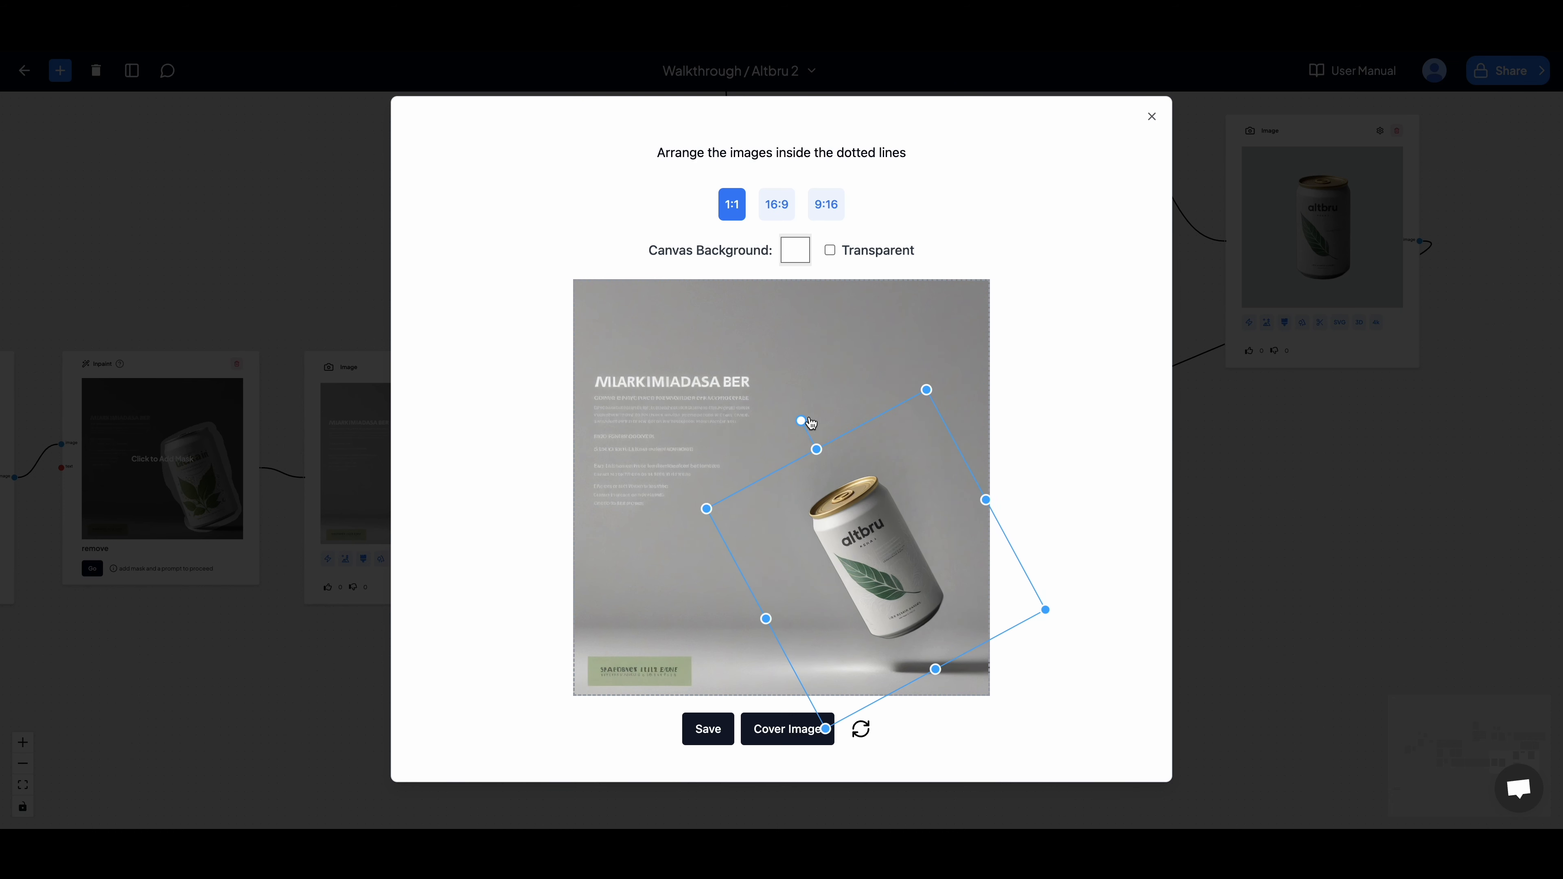
{"action": "left_click_drag", "start_coordinate": [799, 422], "coordinate": [828, 411]}
{"action": "left_click_drag", "start_coordinate": [721, 484], "coordinate": [636, 442]}
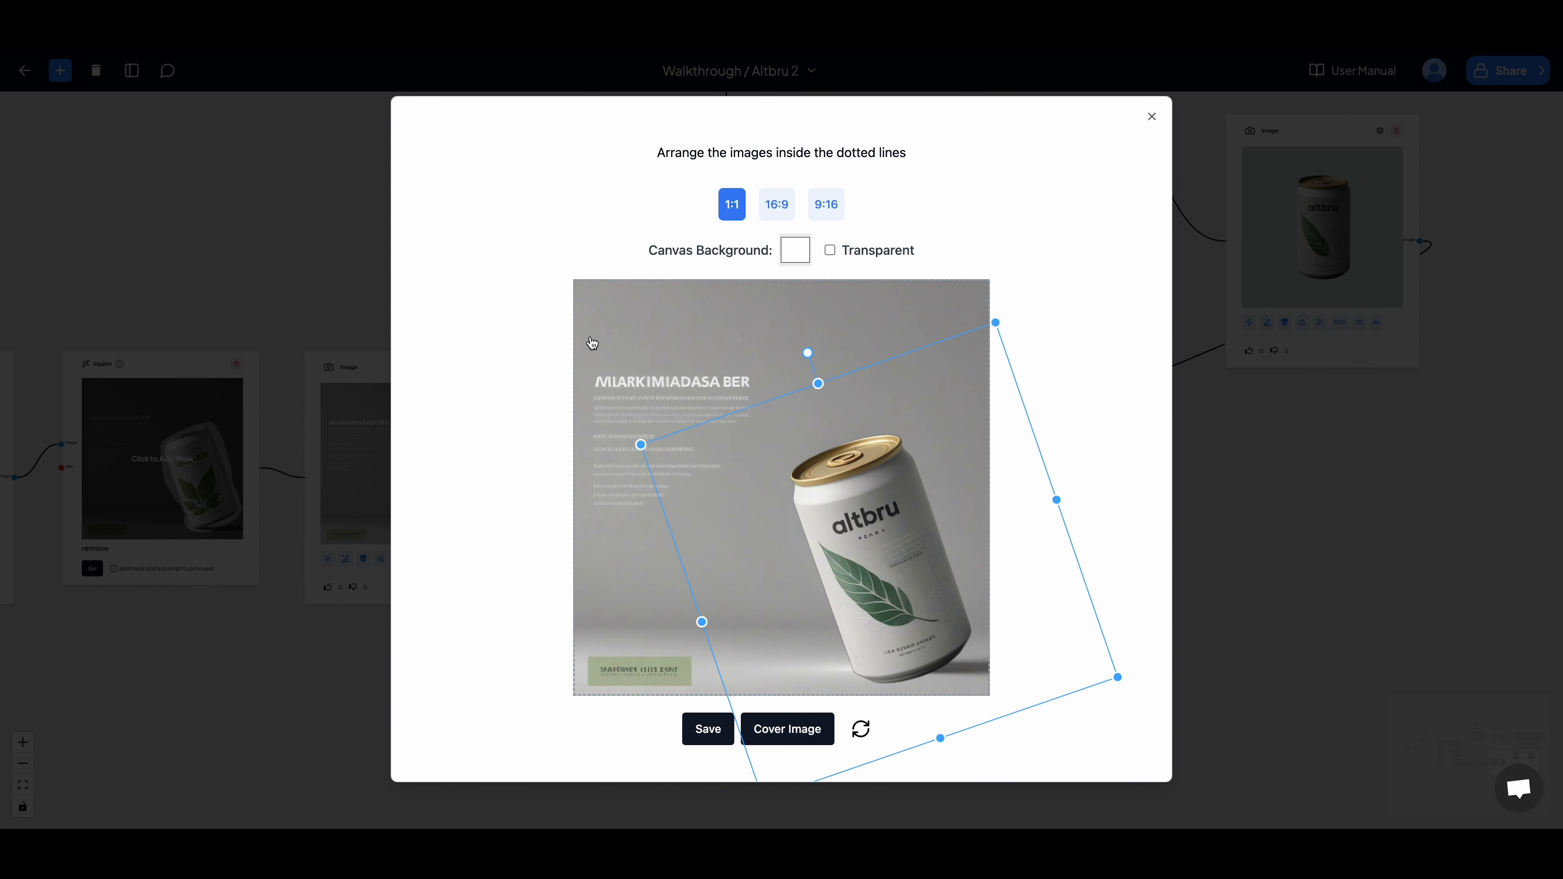
{"action": "left_click_drag", "start_coordinate": [866, 499], "coordinate": [849, 550]}
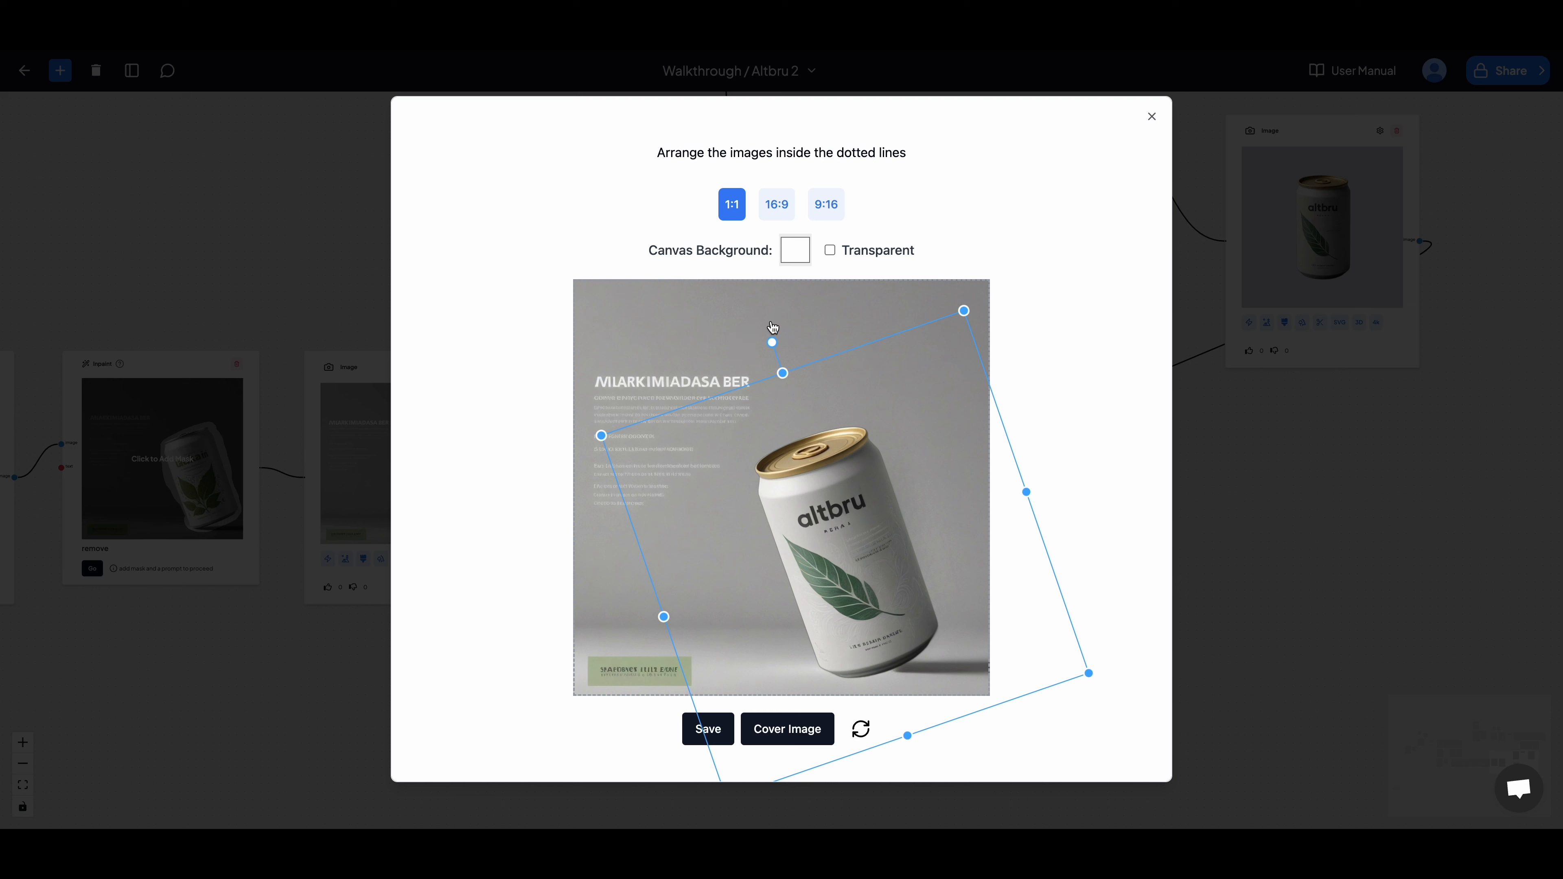
{"action": "left_click_drag", "start_coordinate": [772, 340], "coordinate": [782, 338]}
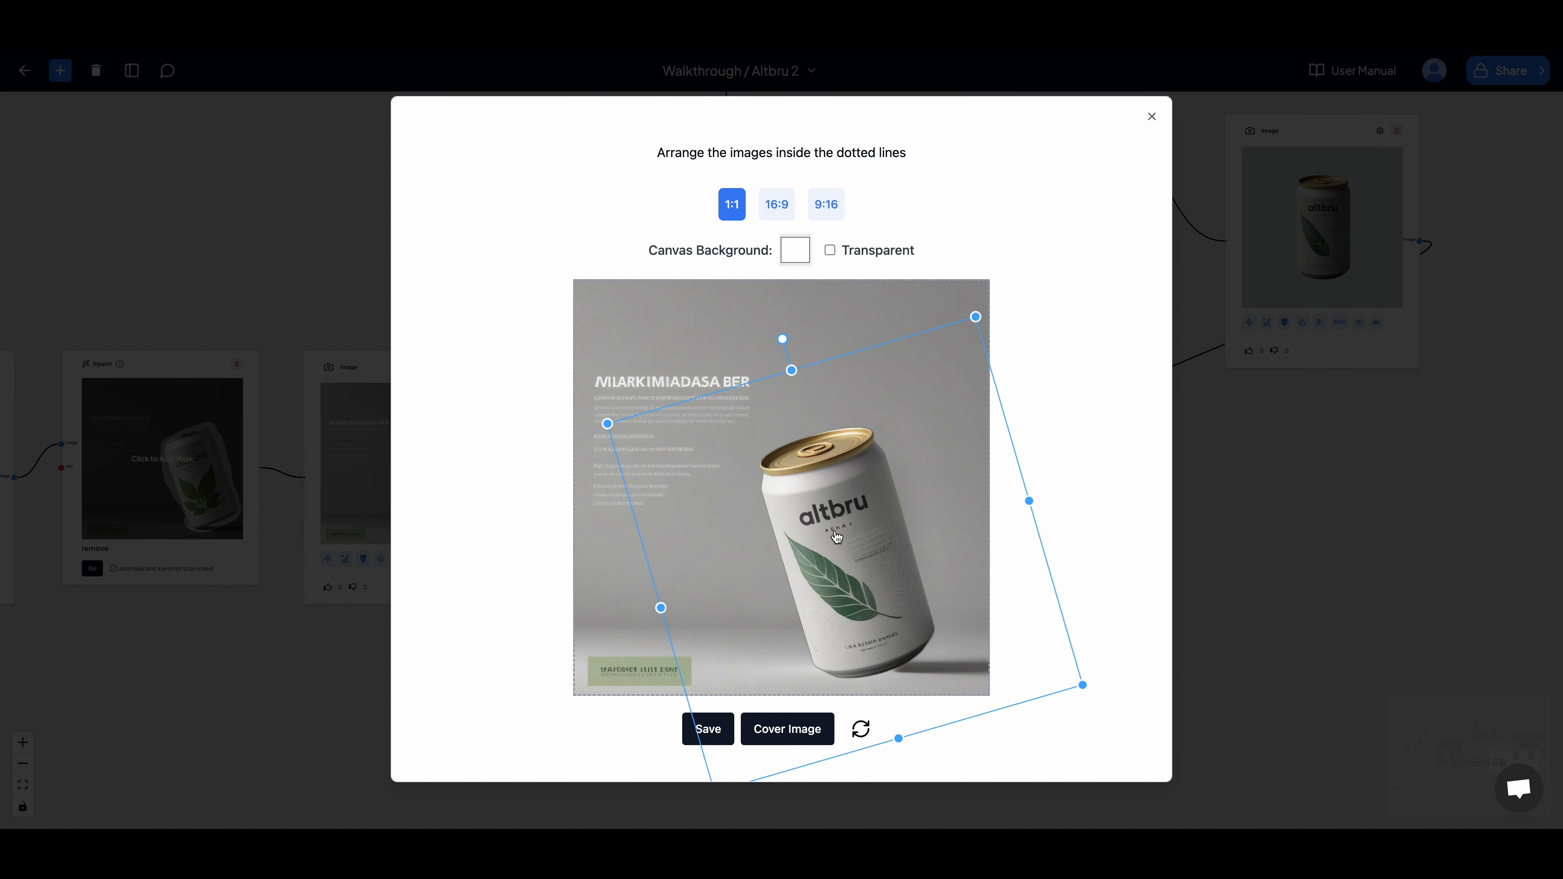
{"action": "left_click_drag", "start_coordinate": [841, 562], "coordinate": [867, 557]}
{"action": "left_click", "coordinate": [1083, 255]}
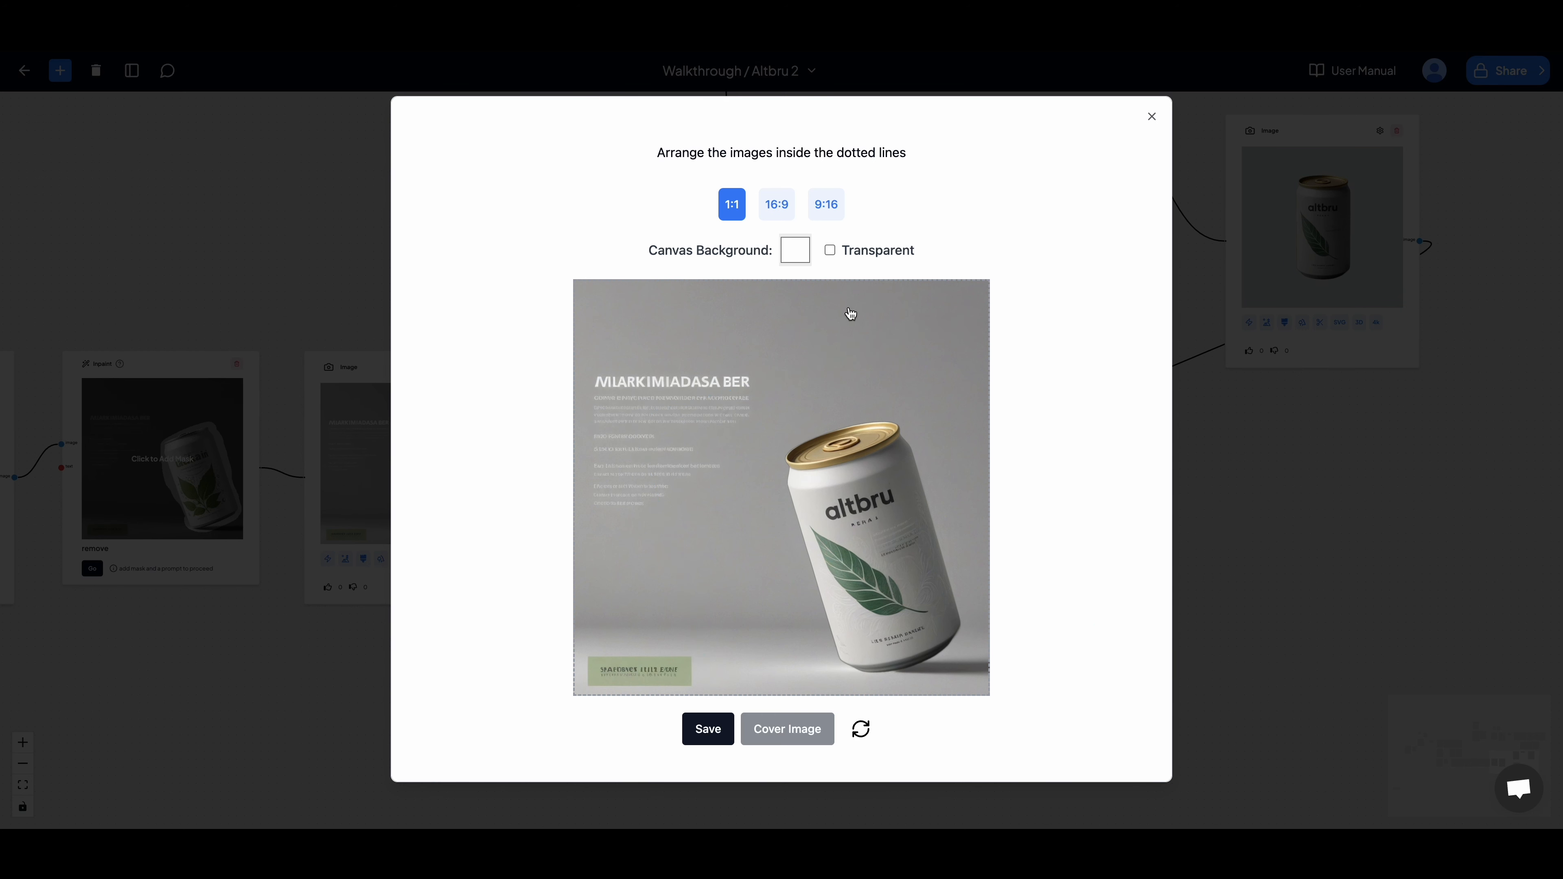
{"action": "scroll", "coordinate": [418, 424], "scroll_direction": "down", "scroll_amount": 1}
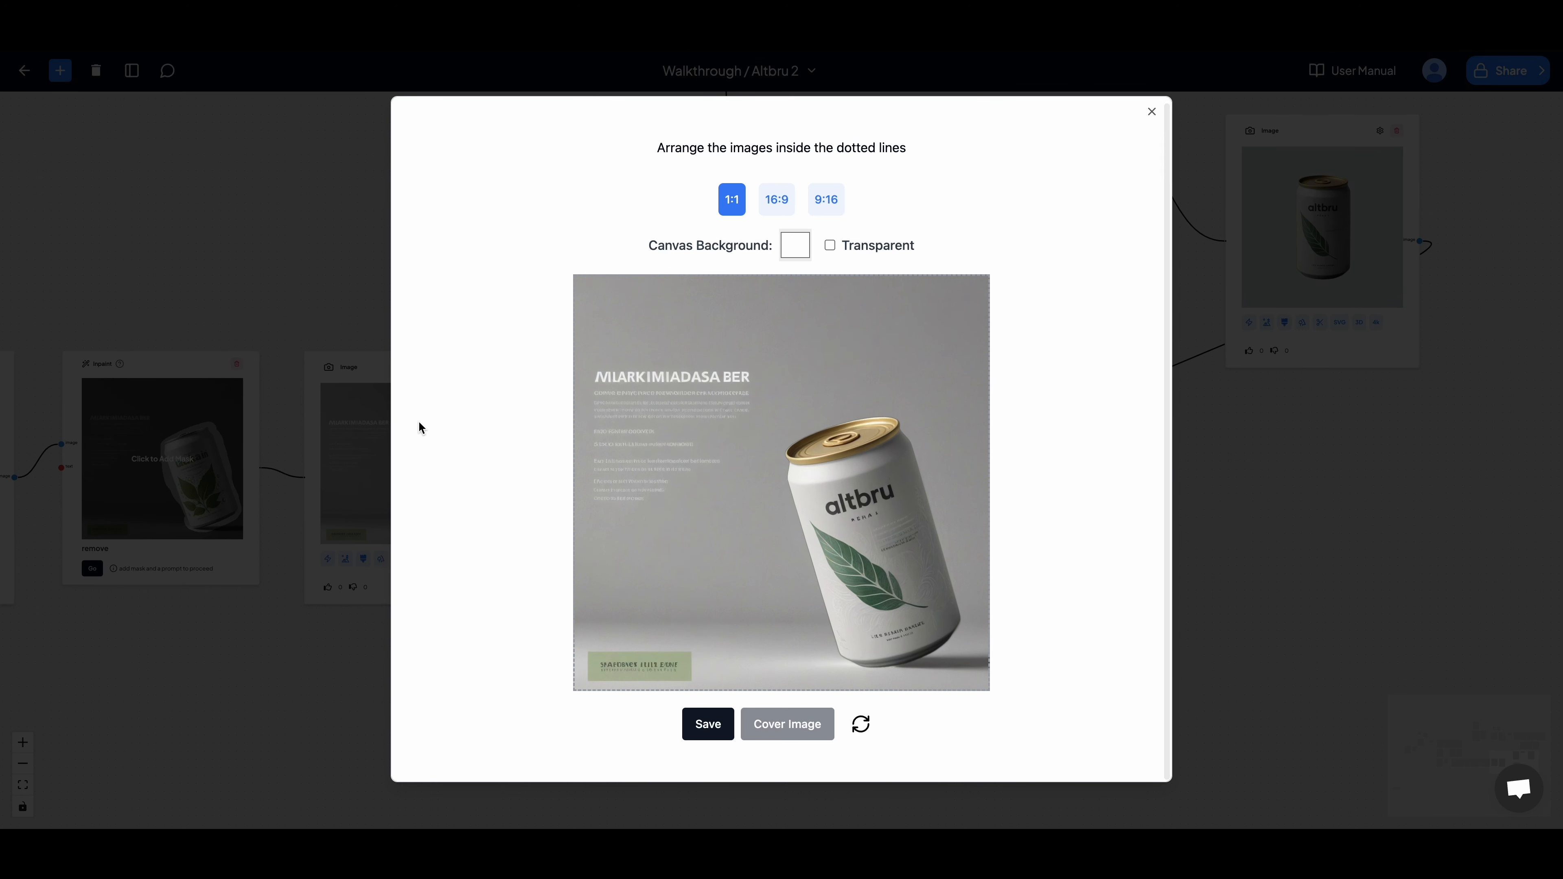
{"action": "left_click", "coordinate": [890, 556]}
{"action": "left_click", "coordinate": [1135, 338]}
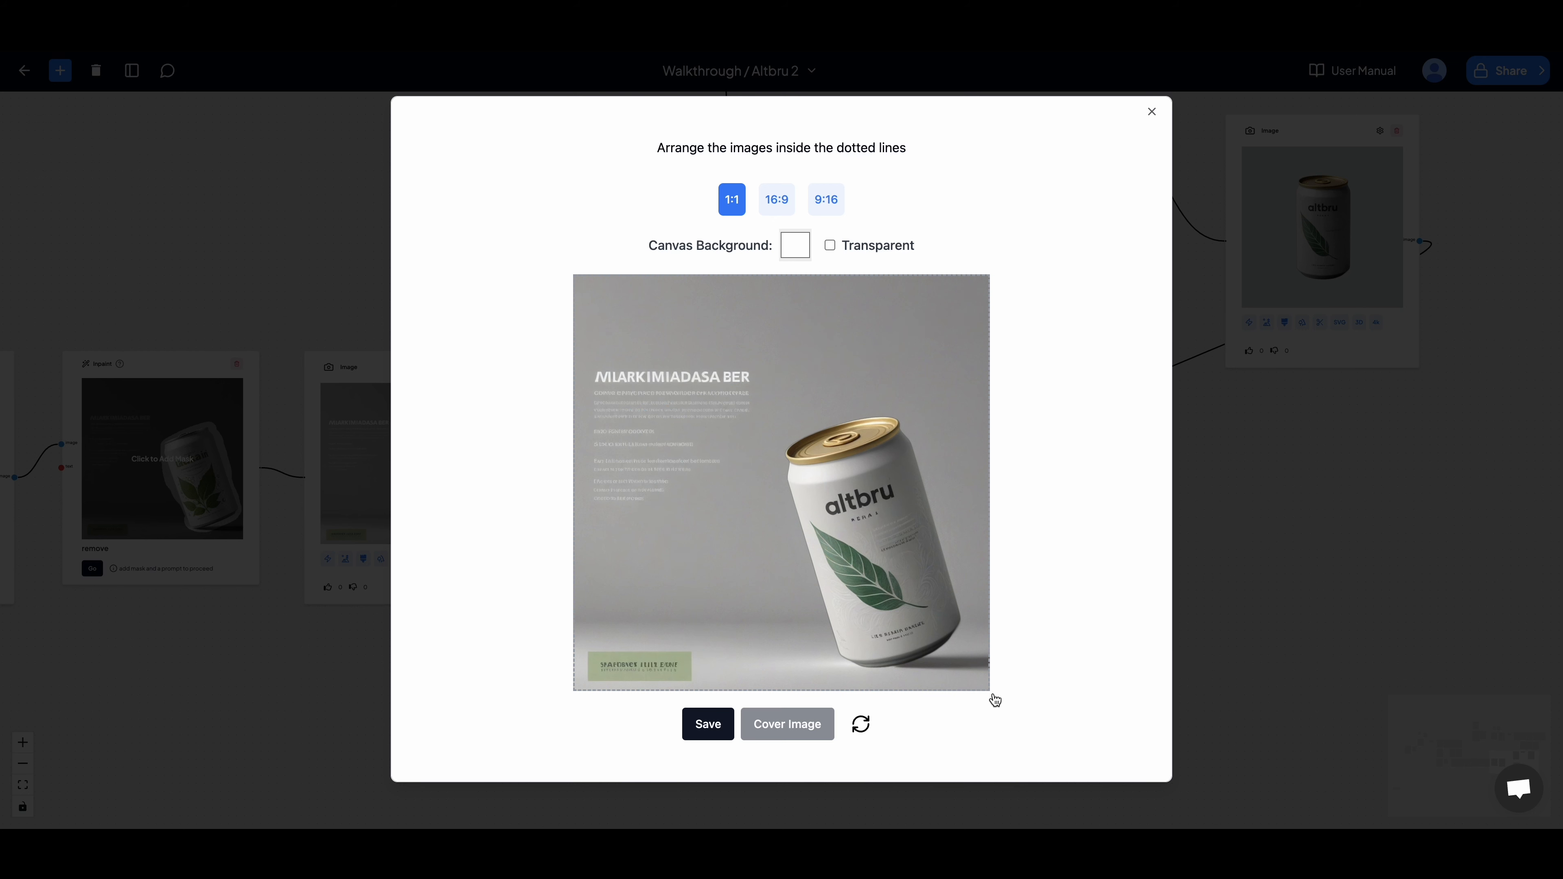
{"action": "left_click", "coordinate": [882, 613]}
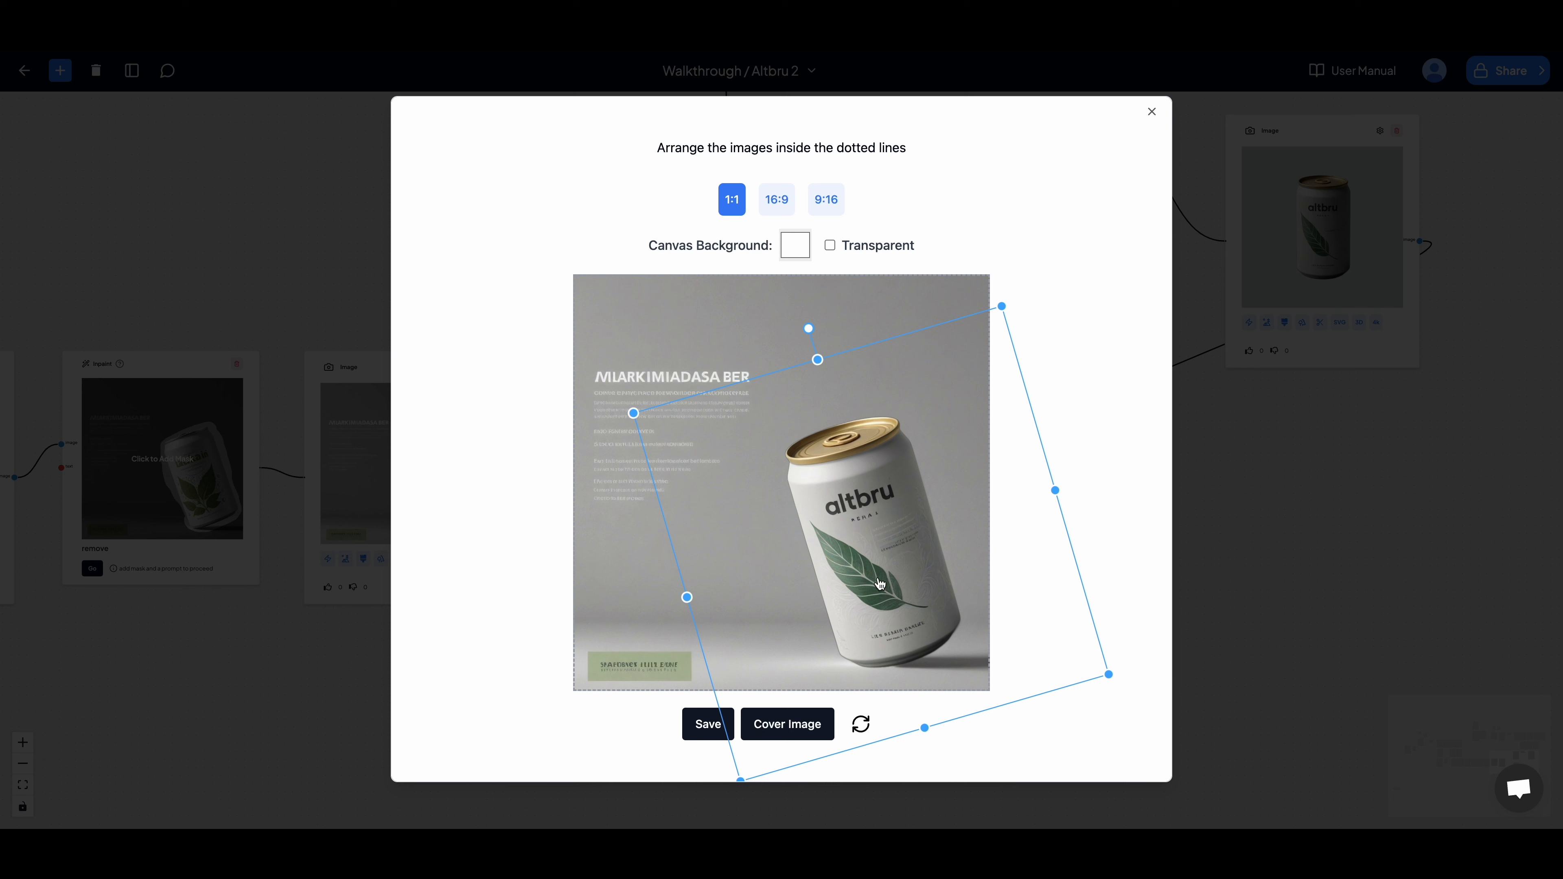
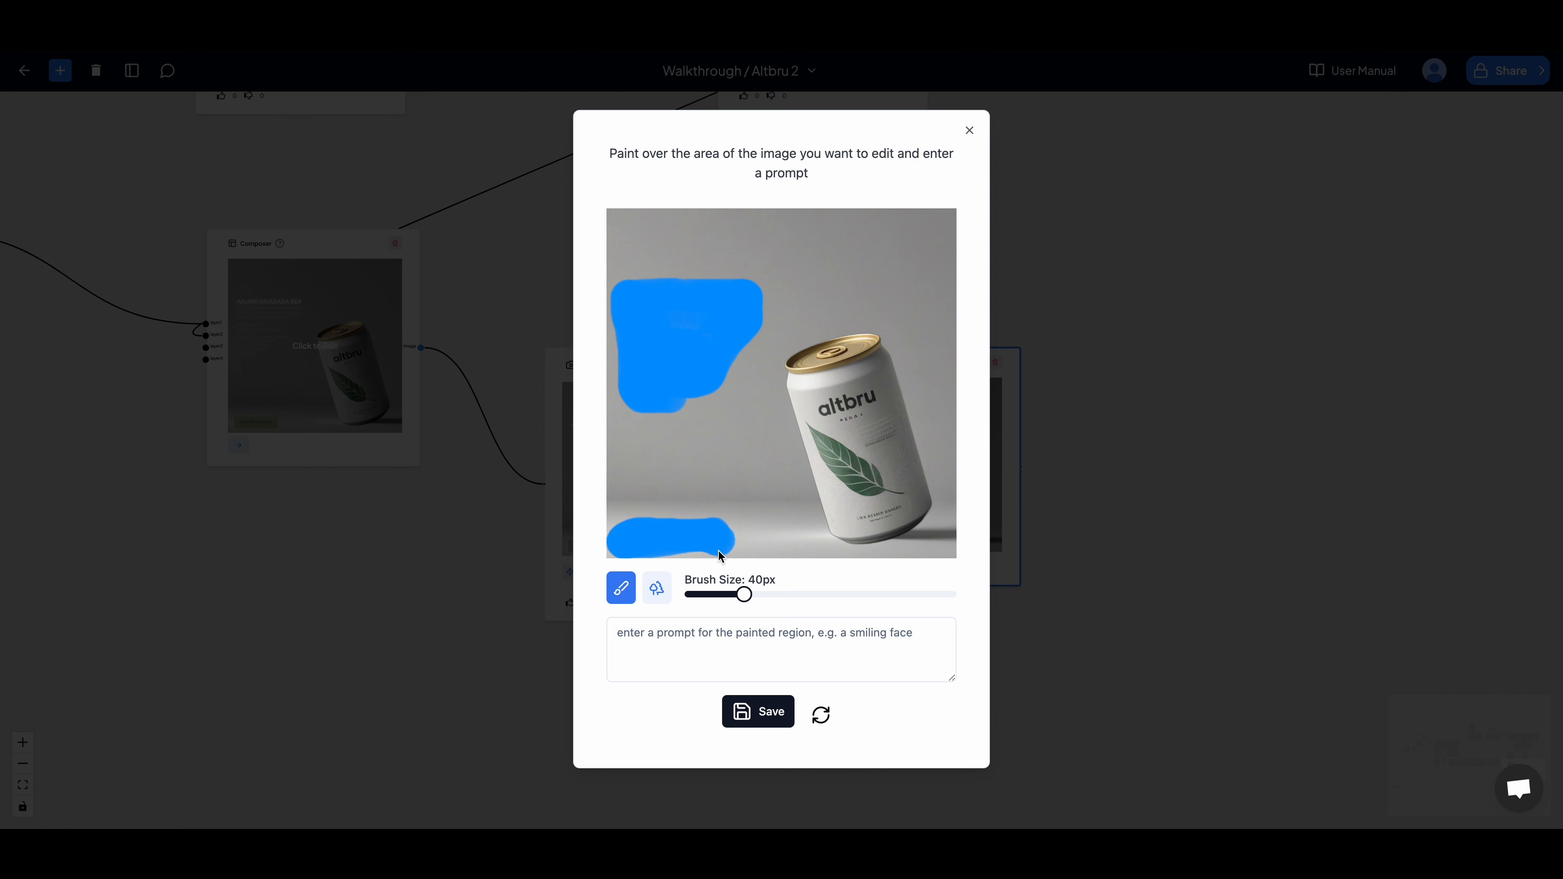
Step: Save the painted text-area mask with the inpaint prompt "remove" and run the Inpaint node on the composed can image
{"action": "left_click", "coordinate": [777, 657]}
{"action": "type", "text": "remove"}
{"action": "left_click", "coordinate": [739, 713]}
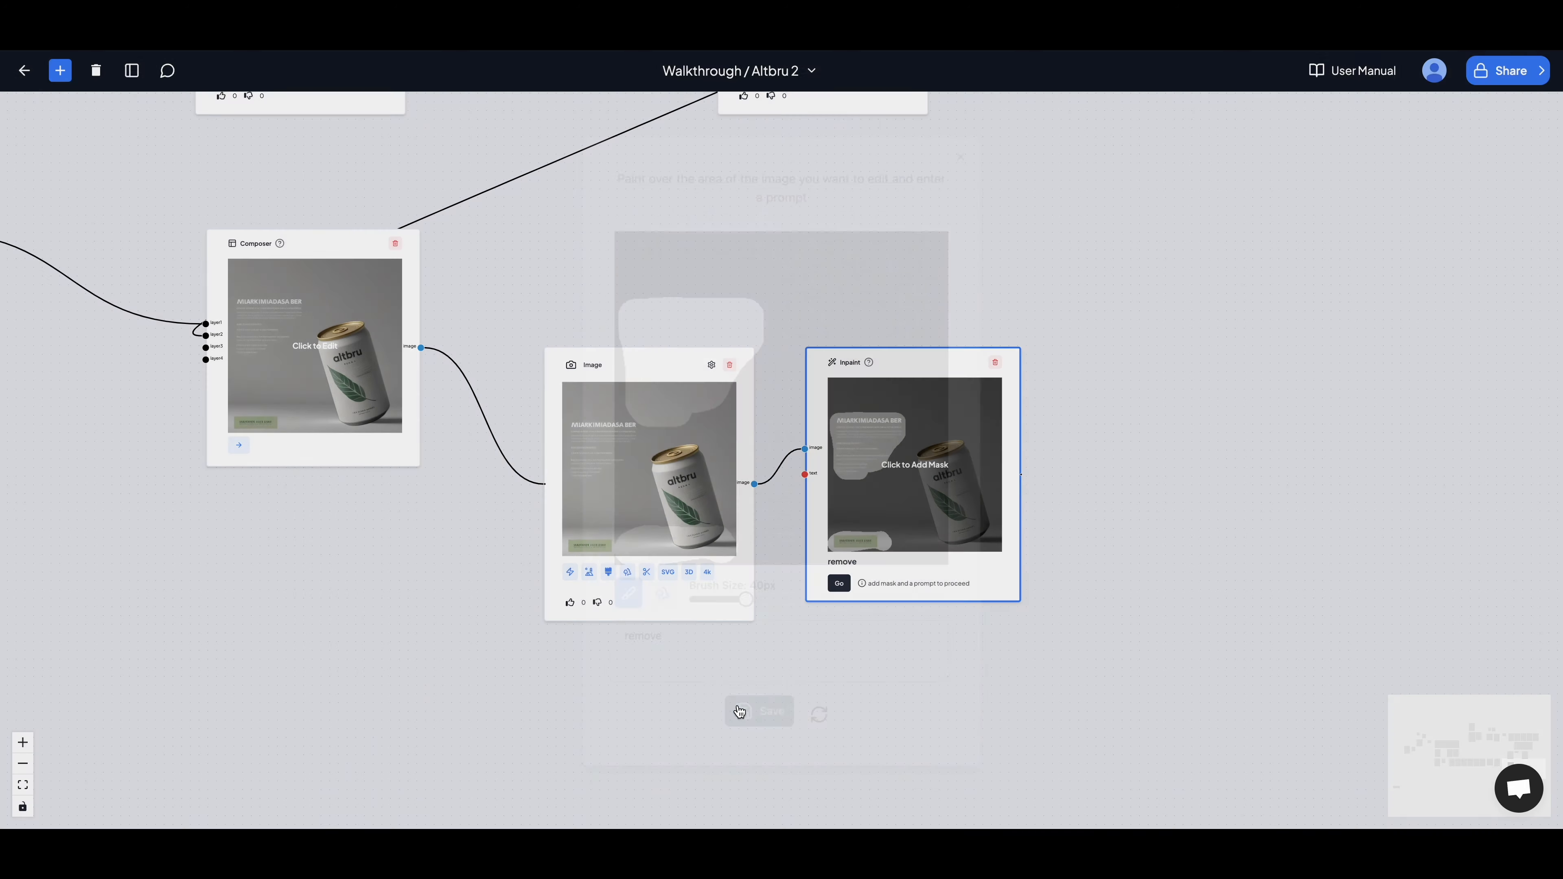
{"action": "left_click", "coordinate": [839, 583]}
{"action": "scroll", "coordinate": [925, 636], "scroll_direction": "down", "scroll_amount": 5}
{"action": "left_click_drag", "start_coordinate": [924, 636], "coordinate": [690, 658]}
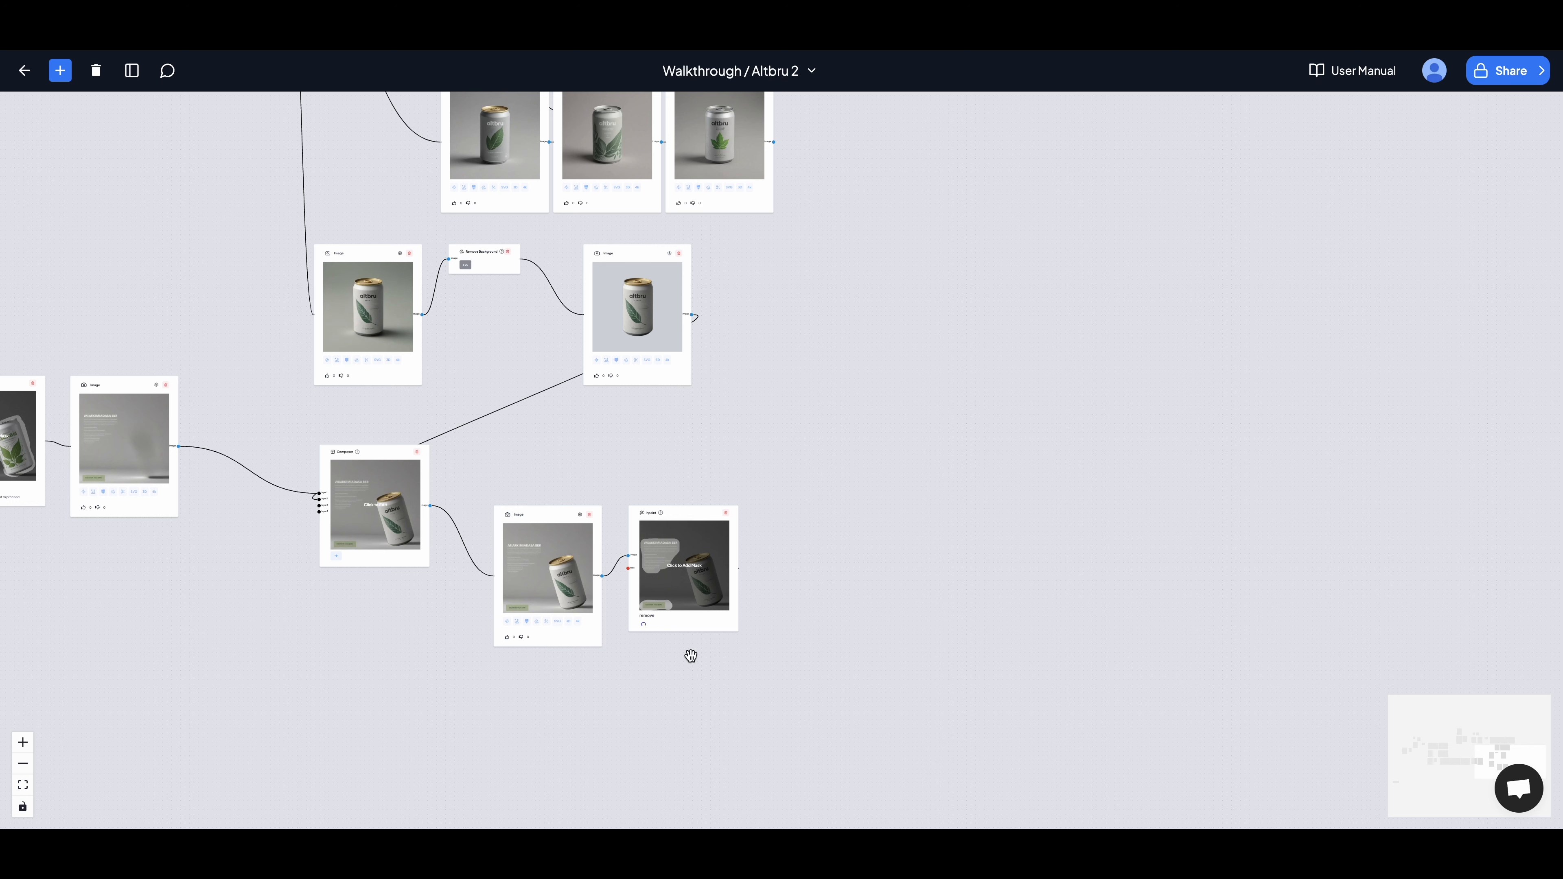
{"action": "scroll", "coordinate": [690, 656], "scroll_direction": "up", "scroll_amount": 3}
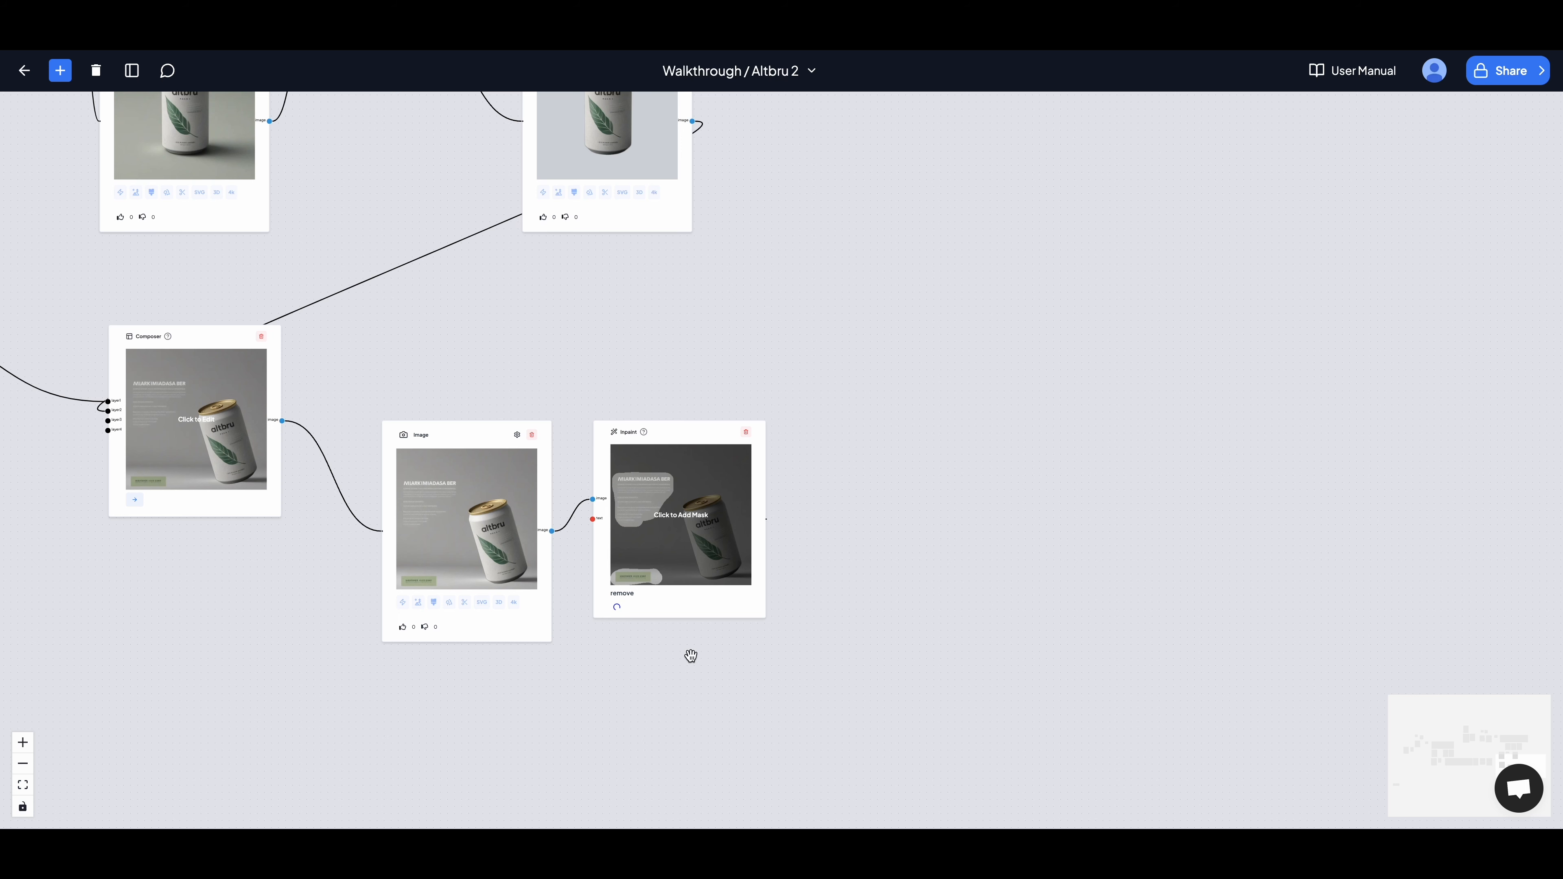
{"action": "left_click_drag", "start_coordinate": [897, 304], "coordinate": [740, 291]}
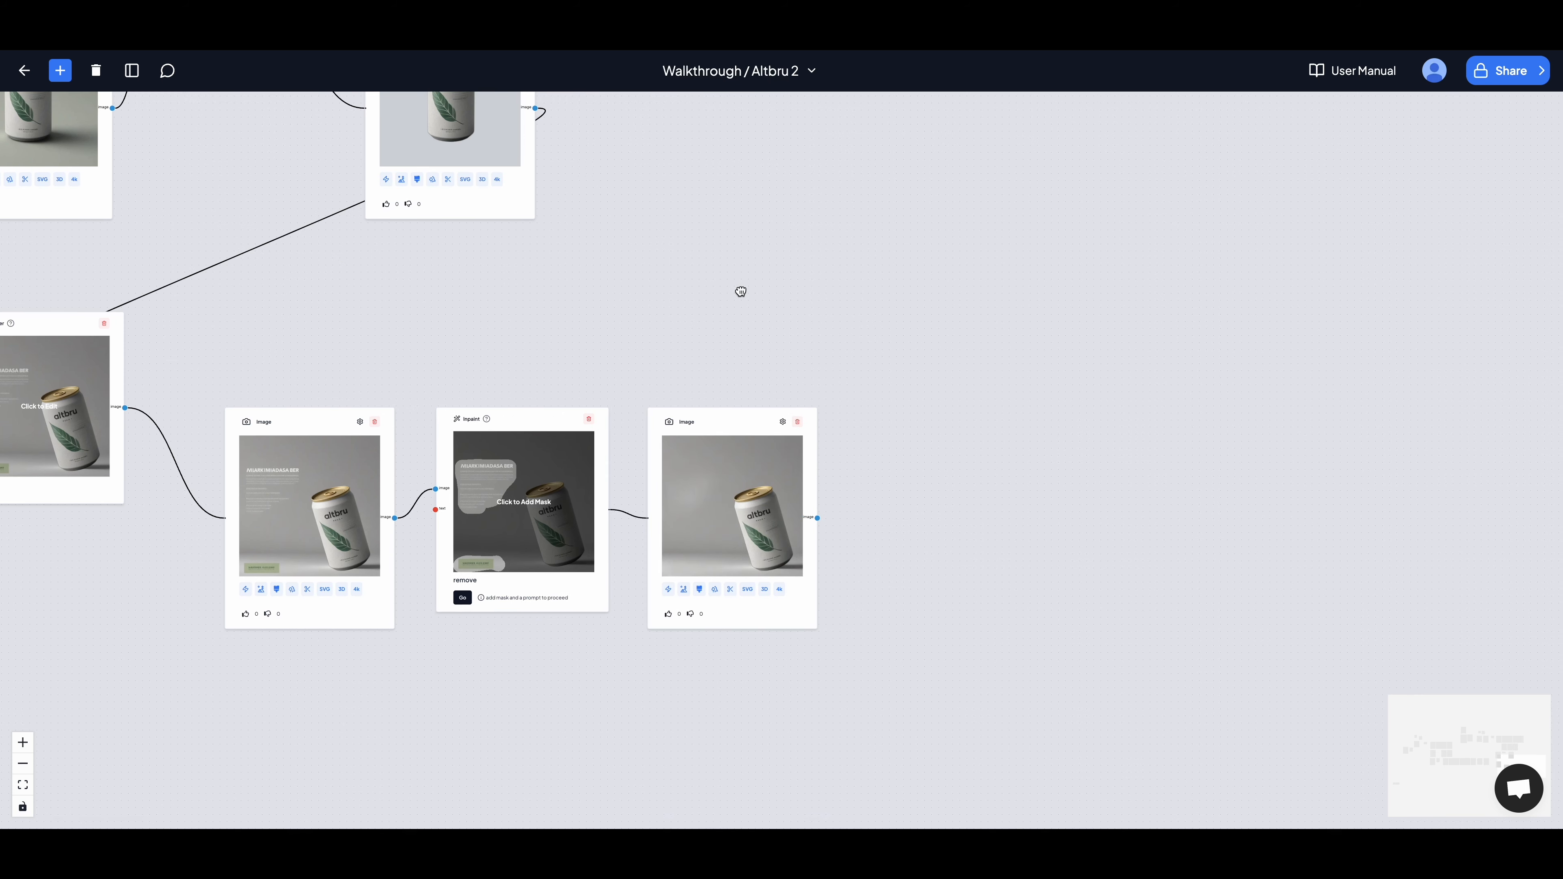
Step: Add a Text Image node in the empty space above the cleaned can image
{"action": "scroll", "coordinate": [740, 291], "scroll_direction": "up", "scroll_amount": 3}
{"action": "scroll", "coordinate": [800, 387], "scroll_direction": "down", "scroll_amount": 3}
{"action": "left_click_drag", "start_coordinate": [806, 388], "coordinate": [767, 419]}
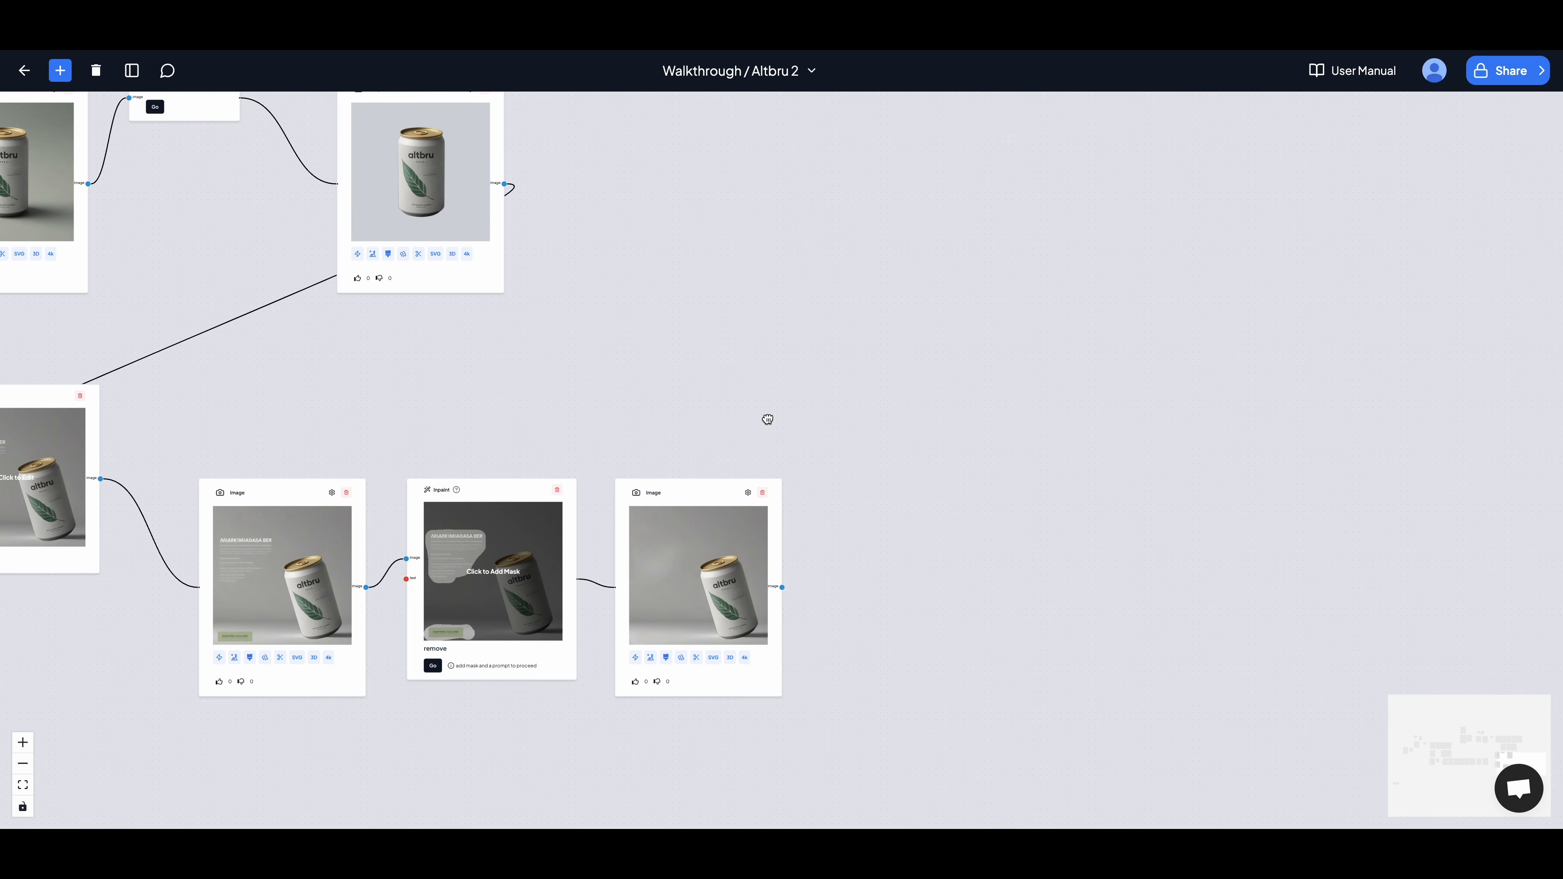
{"action": "right_click", "coordinate": [740, 210]}
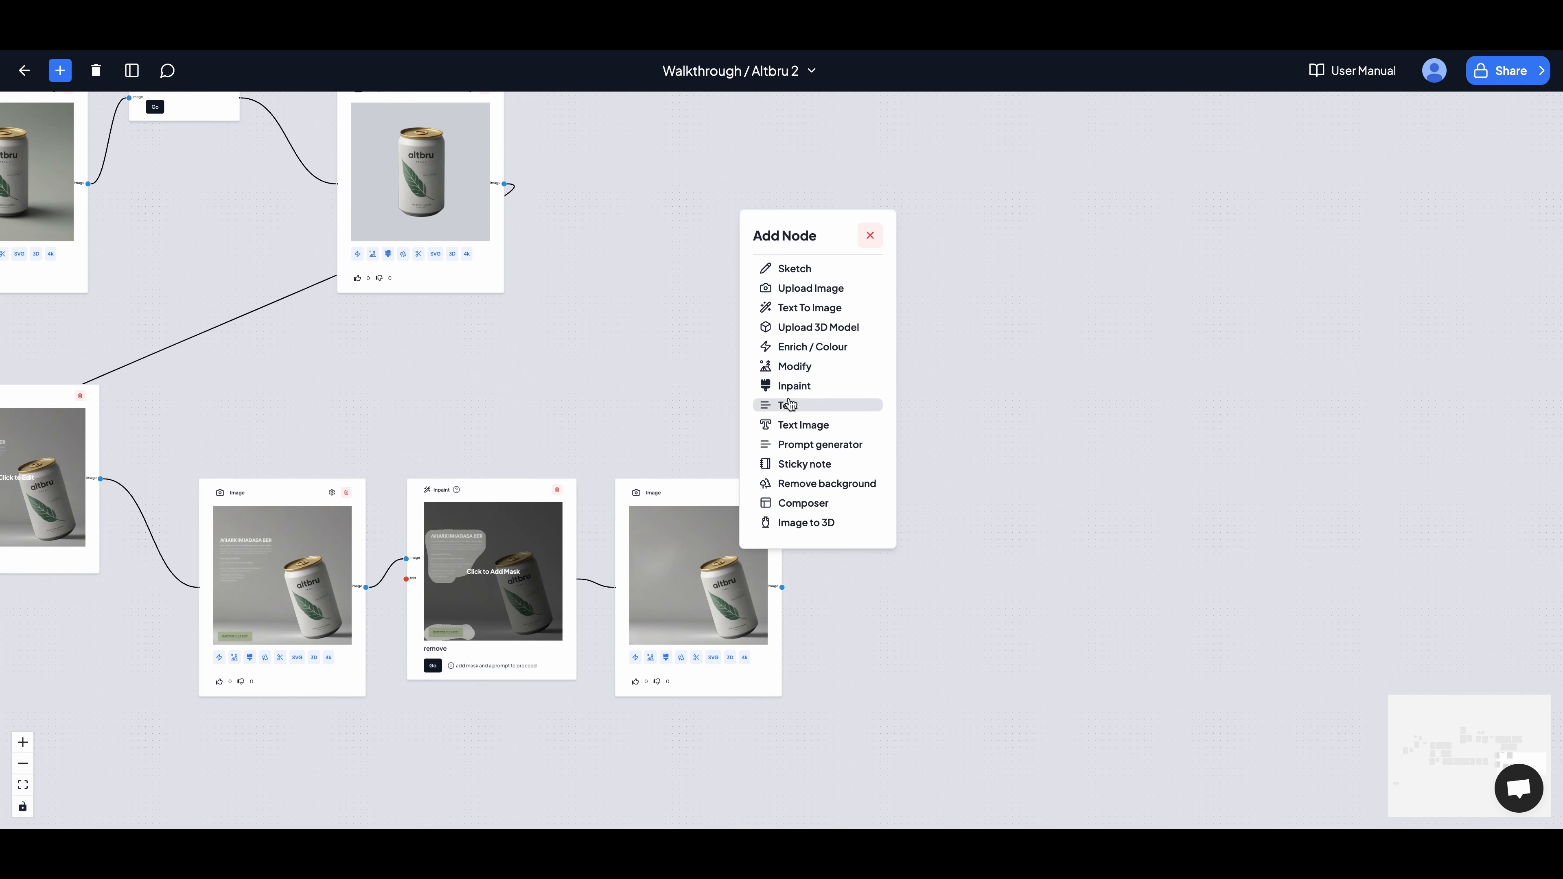
{"action": "left_click", "coordinate": [963, 341]}
{"action": "scroll", "coordinate": [829, 276], "scroll_direction": "up", "scroll_amount": 1}
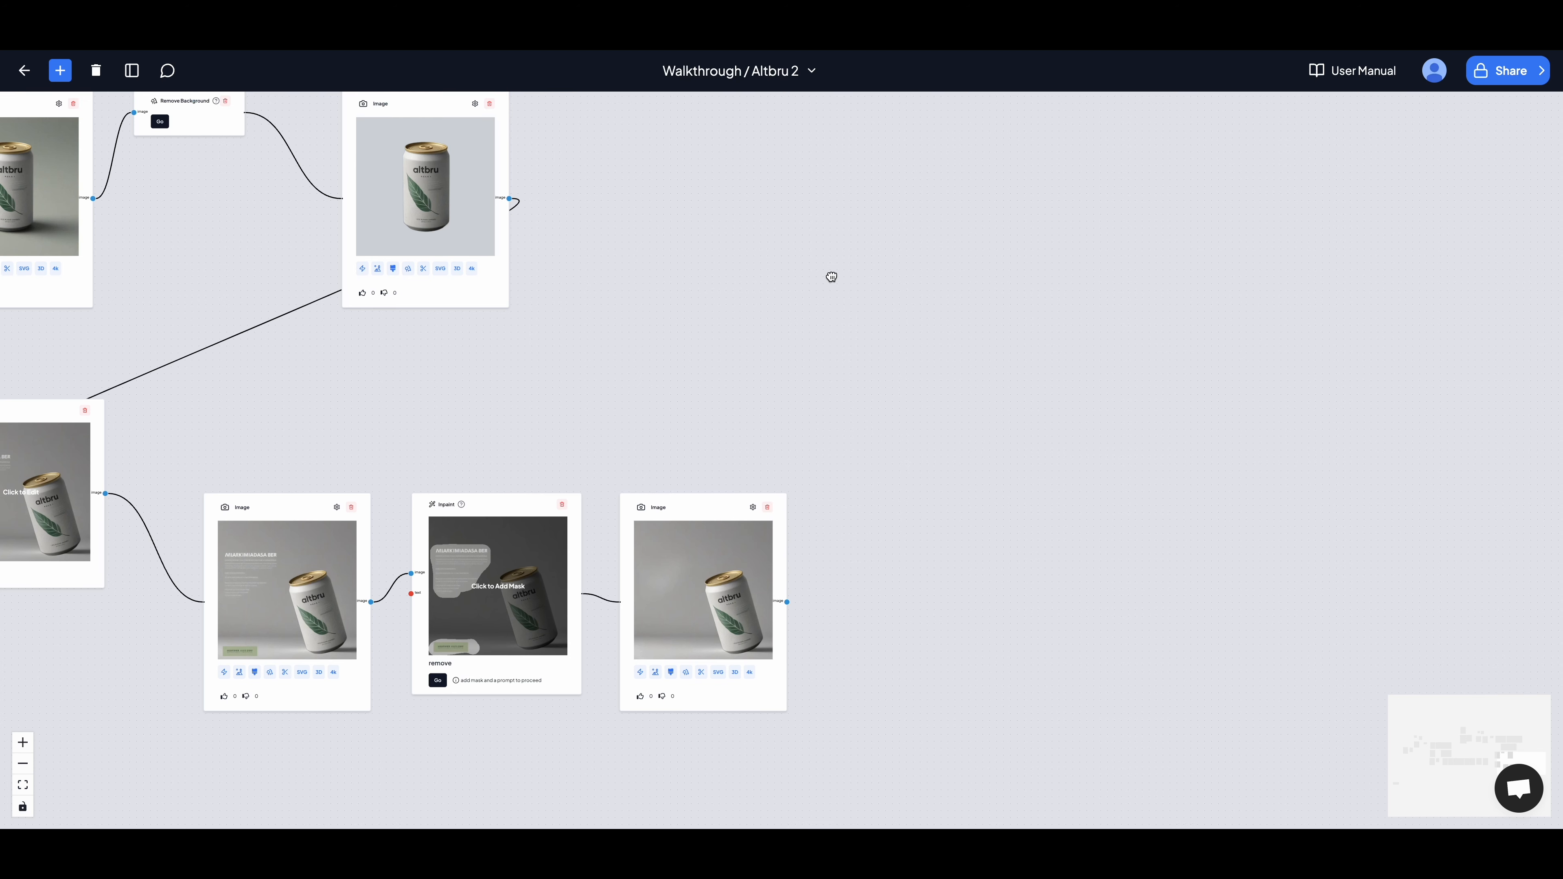
{"action": "scroll", "coordinate": [792, 339], "scroll_direction": "up", "scroll_amount": 2}
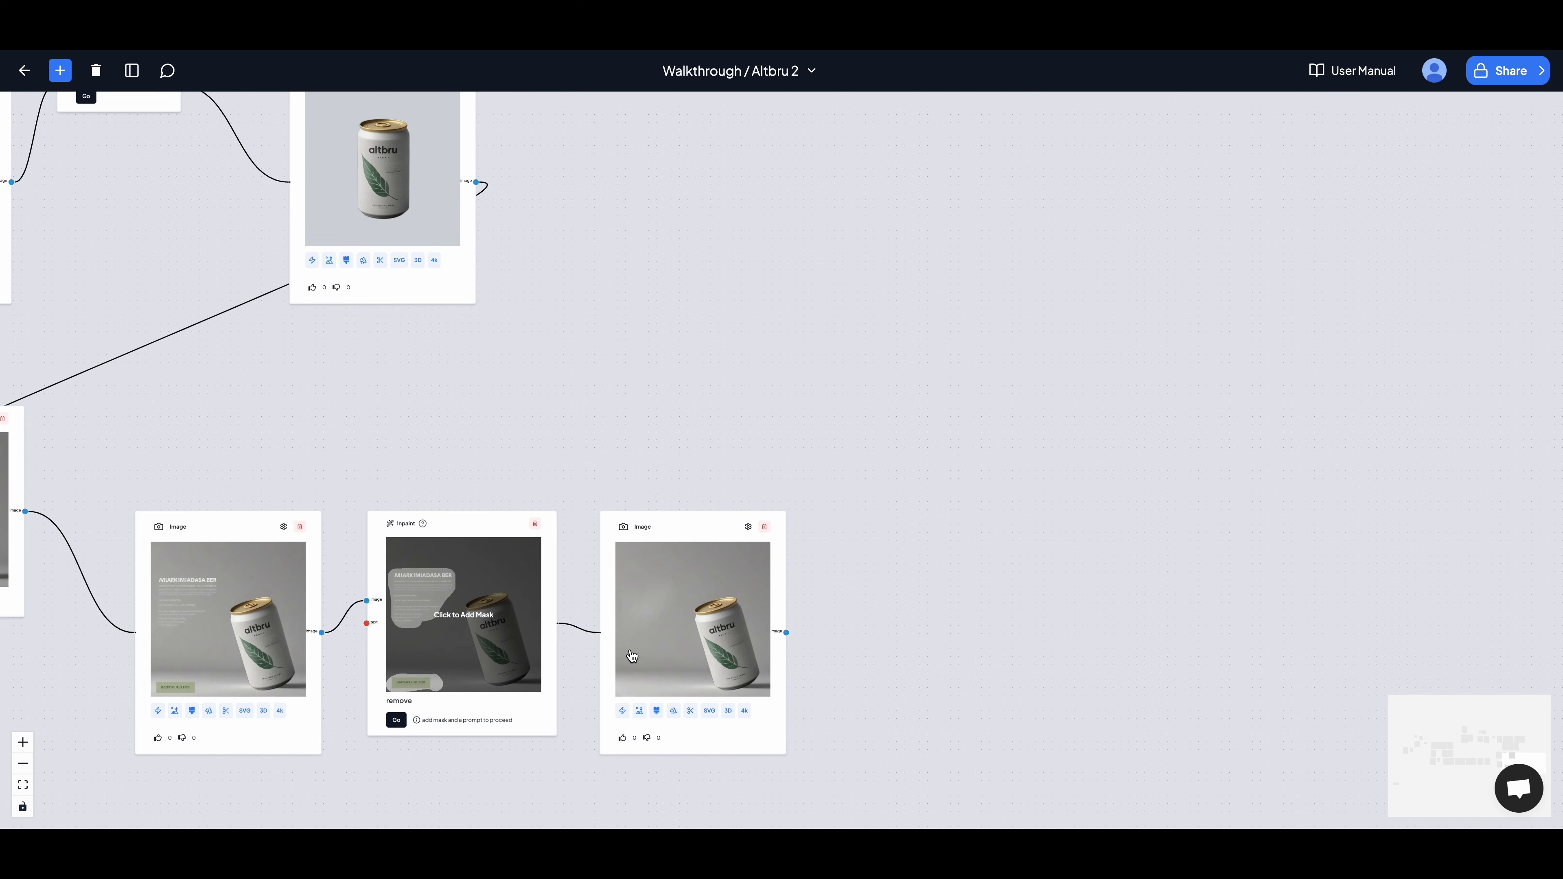
{"action": "right_click", "coordinate": [763, 206]}
{"action": "left_click", "coordinate": [827, 422]}
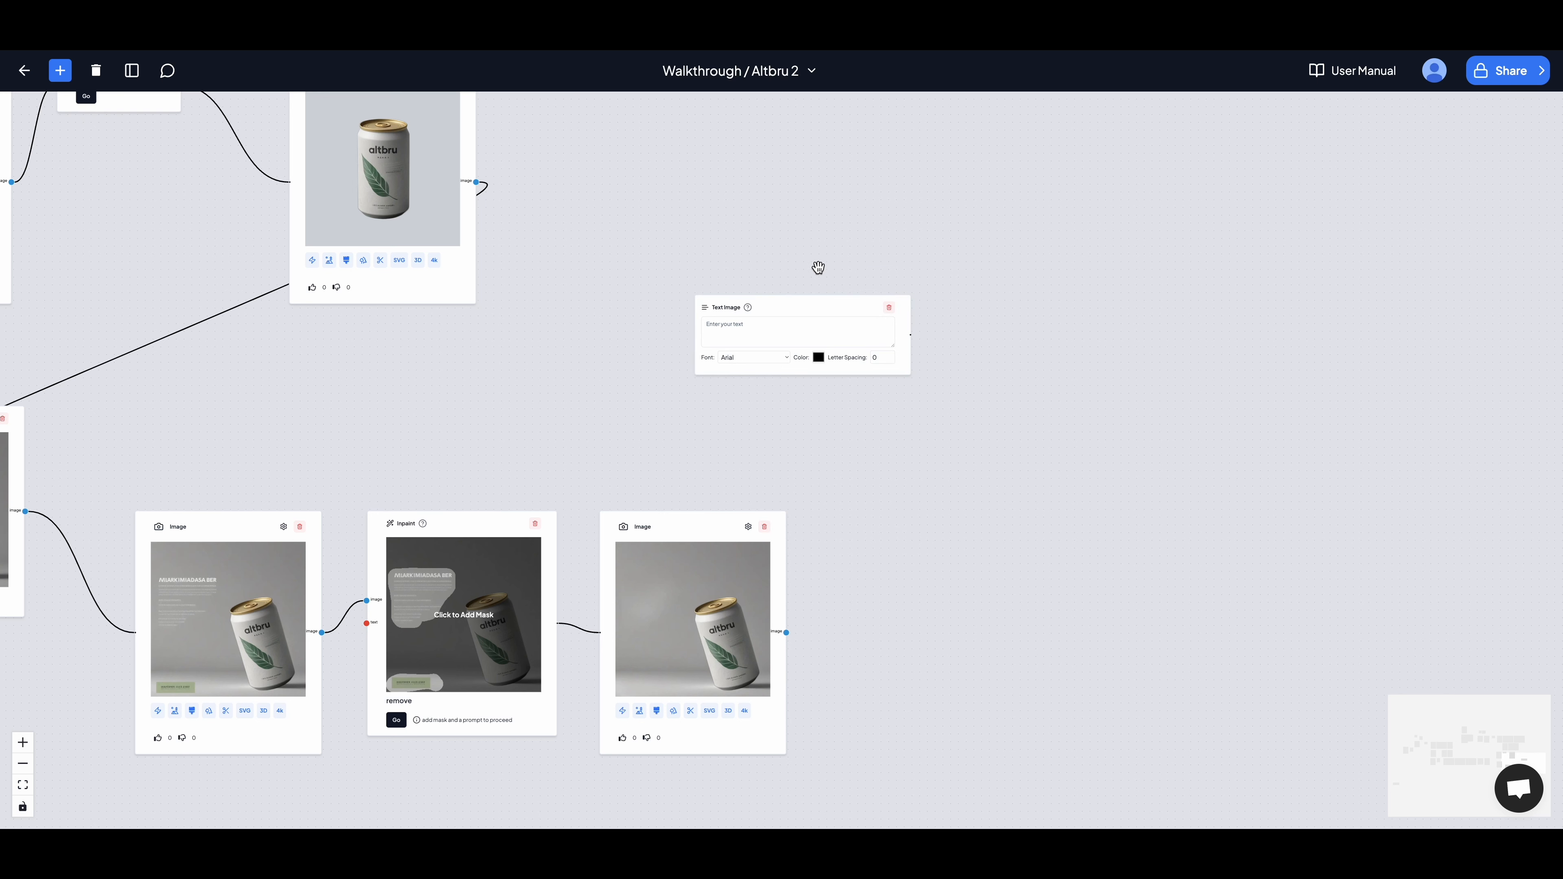
Step: Enter the slogan in the Text Image node on two lines: "All the Hops," and "none of the hangover"
{"action": "scroll", "coordinate": [821, 265], "scroll_direction": "up", "scroll_amount": 2}
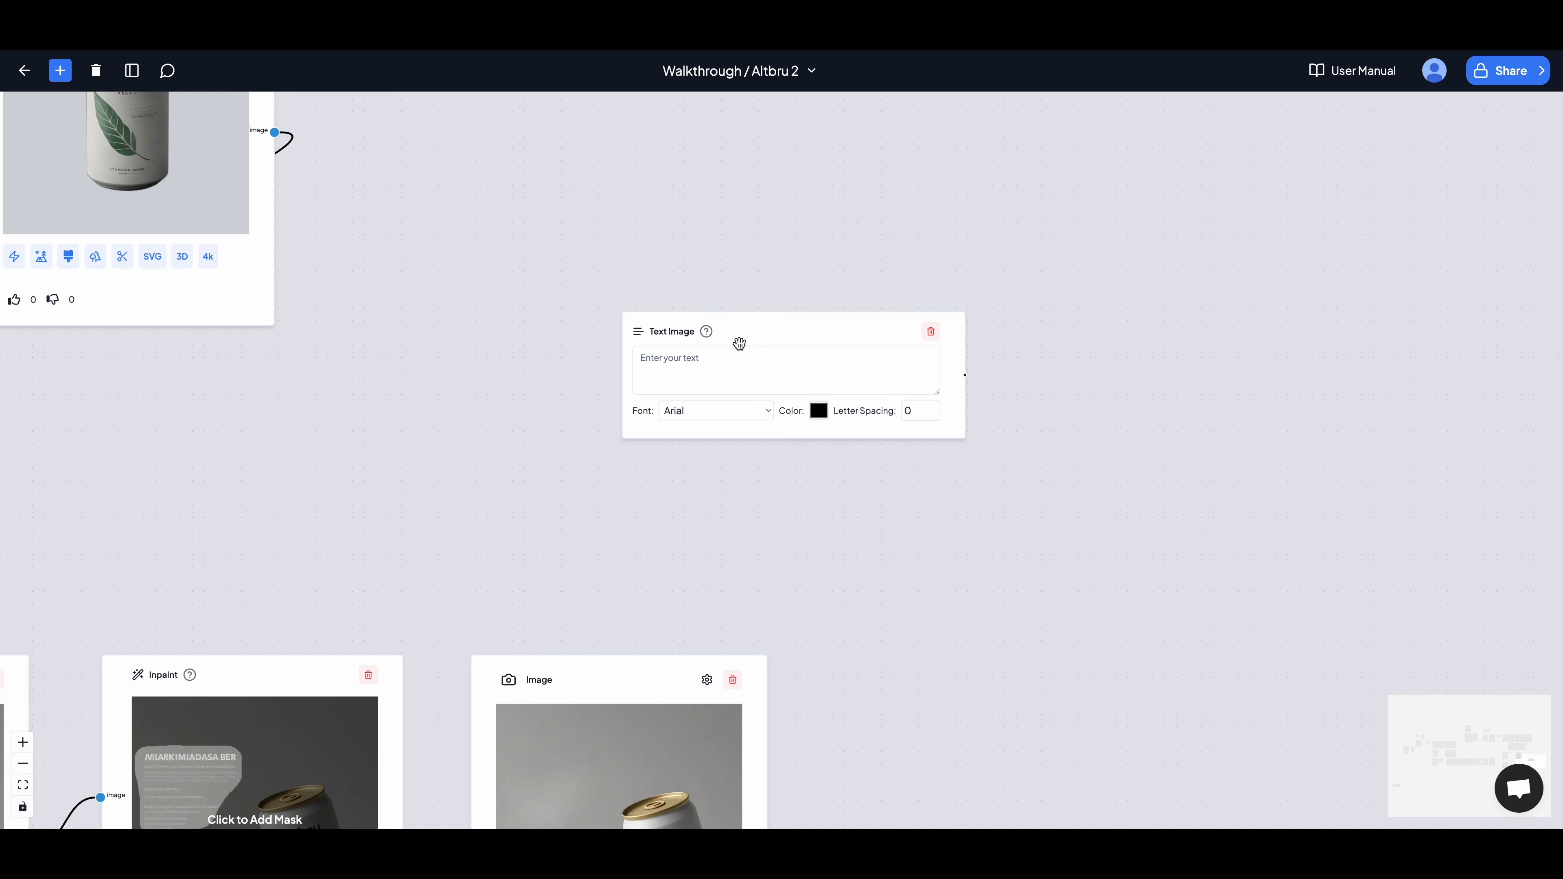
{"action": "left_click", "coordinate": [717, 368]}
{"action": "left_click", "coordinate": [779, 357]}
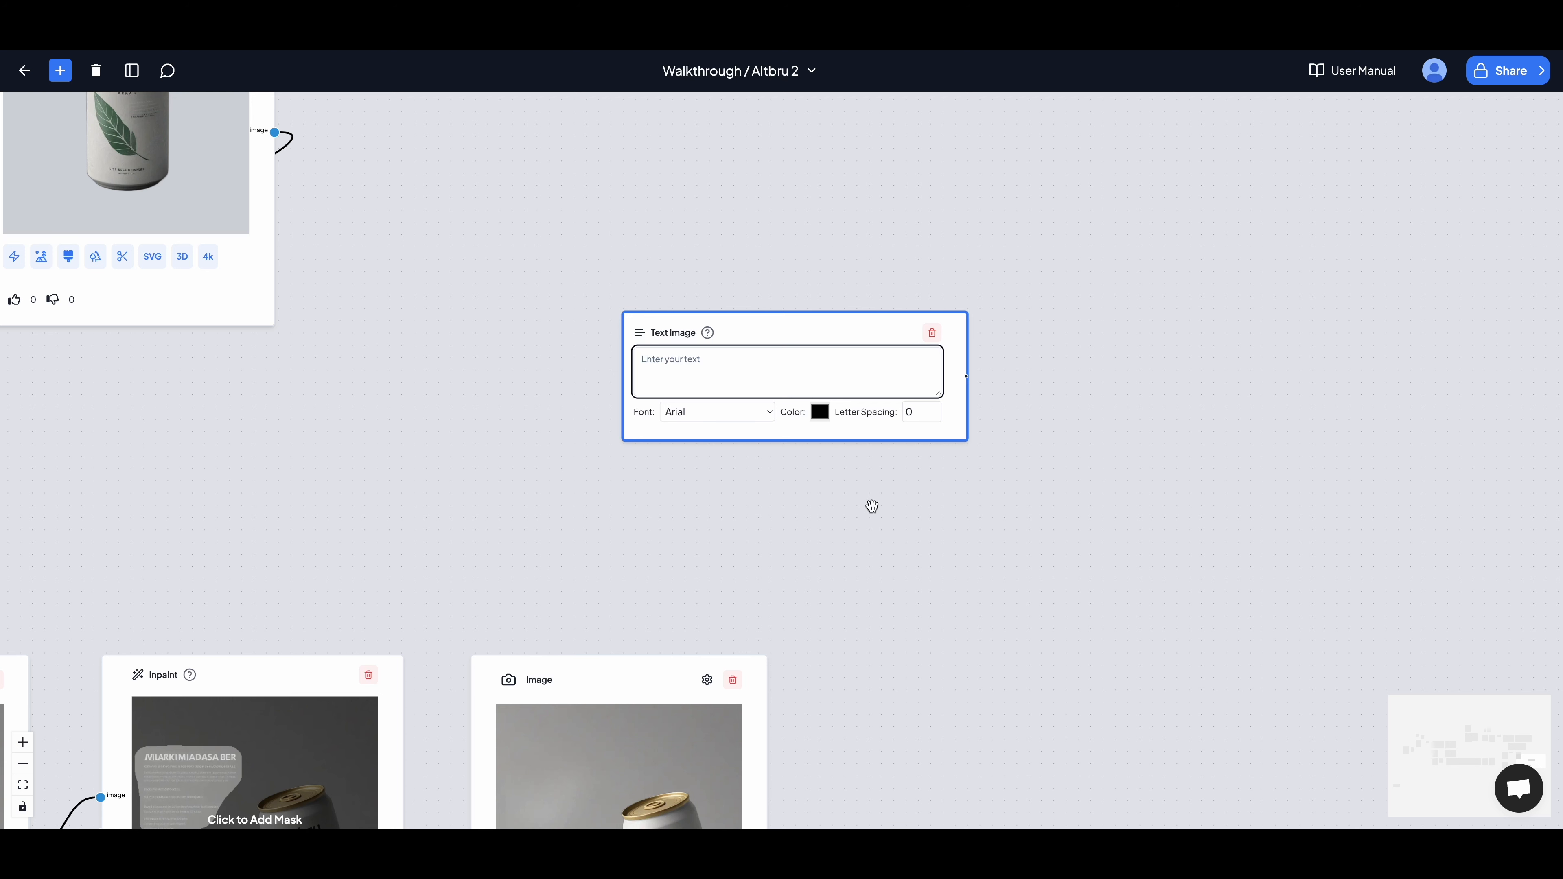
{"action": "type", "text": "All the H"}
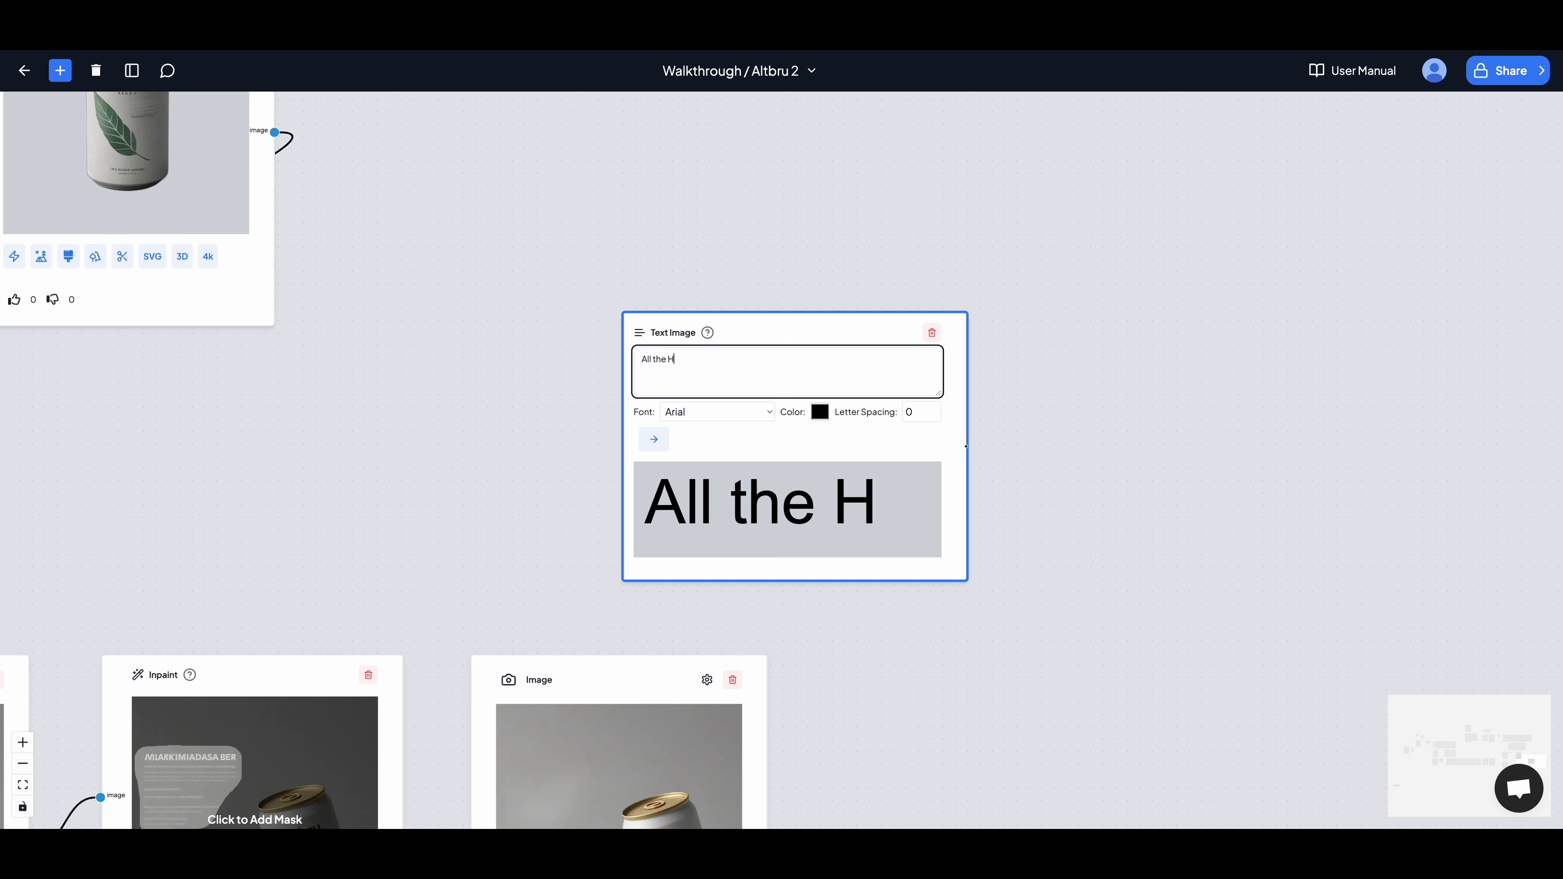
{"action": "type", "text": "ops,"}
{"action": "key", "text": "Return"}
{"action": "type", "text": "none of"}
{"action": "type", "text": "hte"}
{"action": "key", "text": "BackSpace"}
{"action": "key", "text": "BackSpace"}
{"action": "key", "text": "BackSpace"}
{"action": "type", "text": "the hangover"}
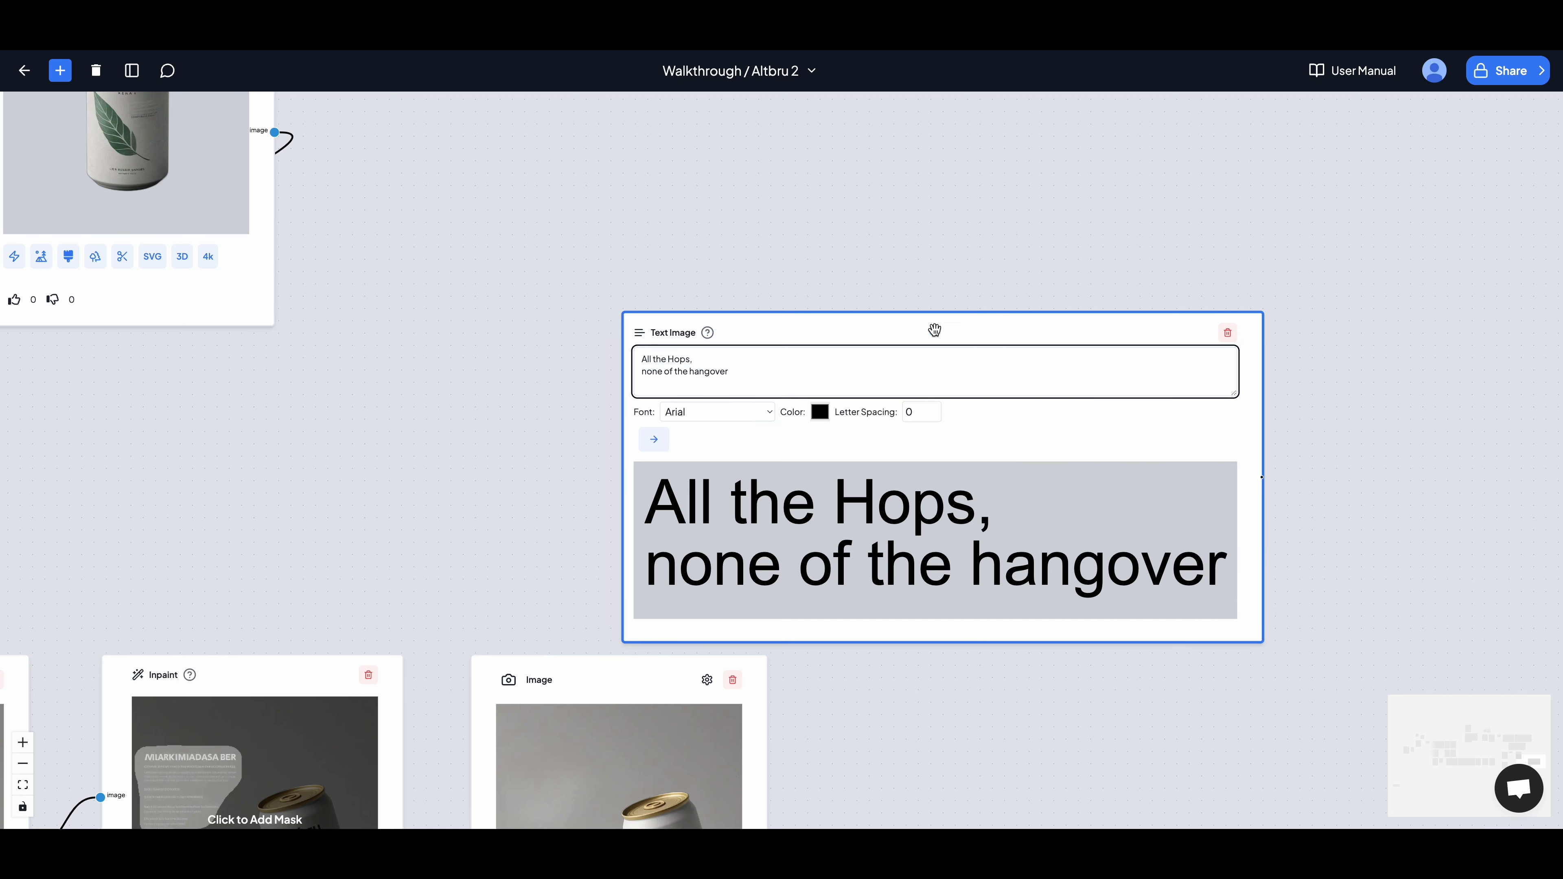
Step: Move the slogan's Text Image node farther up and set its font to Arial Black
{"action": "left_click_drag", "start_coordinate": [919, 319], "coordinate": [874, 150]}
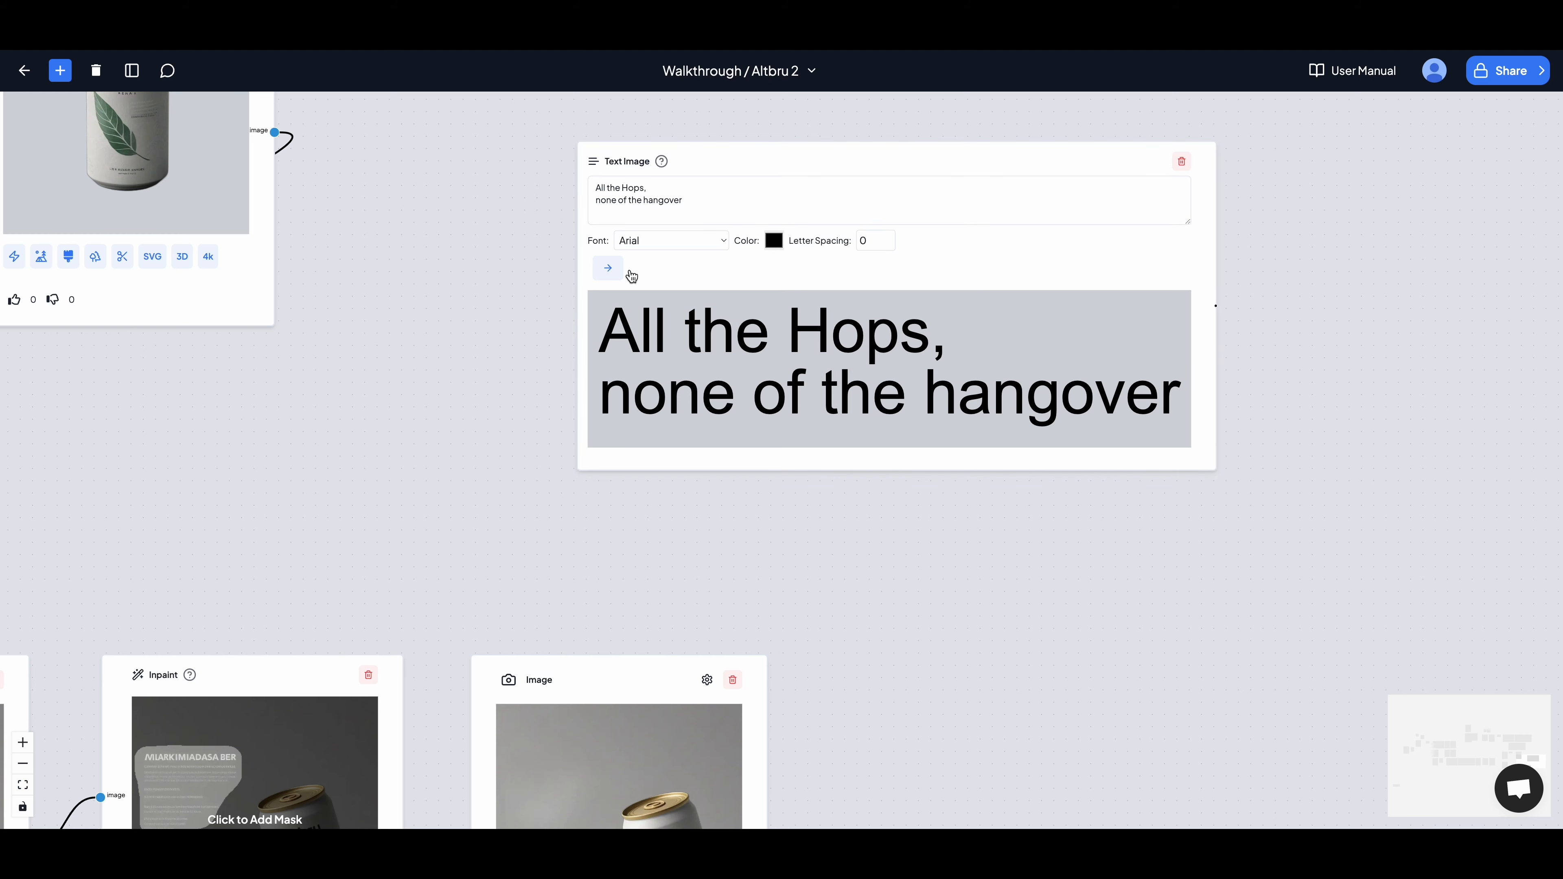
{"action": "left_click", "coordinate": [677, 243]}
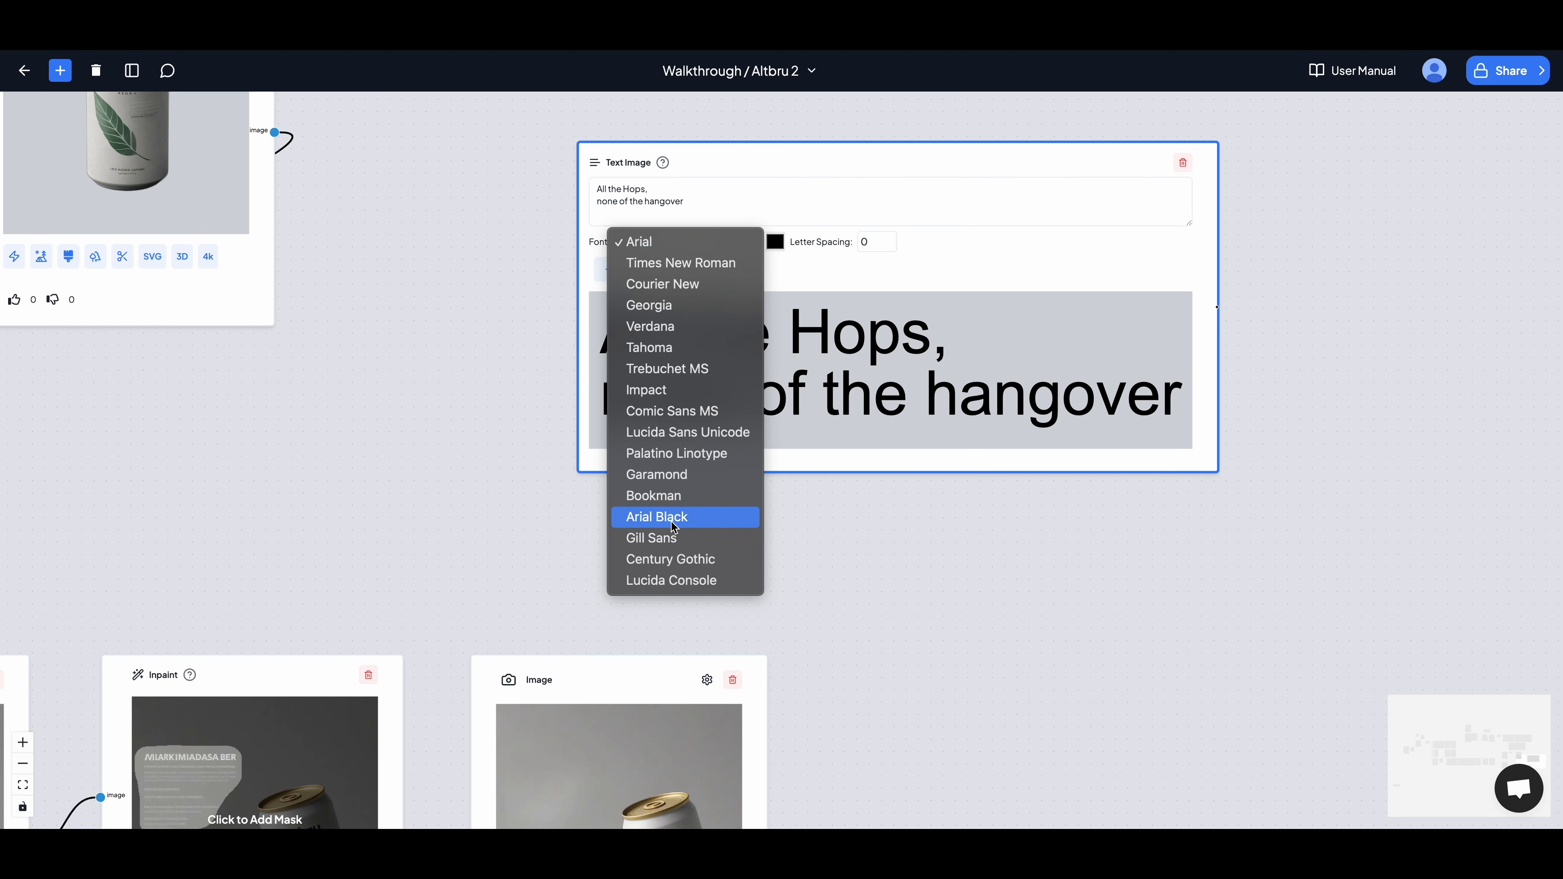
{"action": "left_click", "coordinate": [657, 516]}
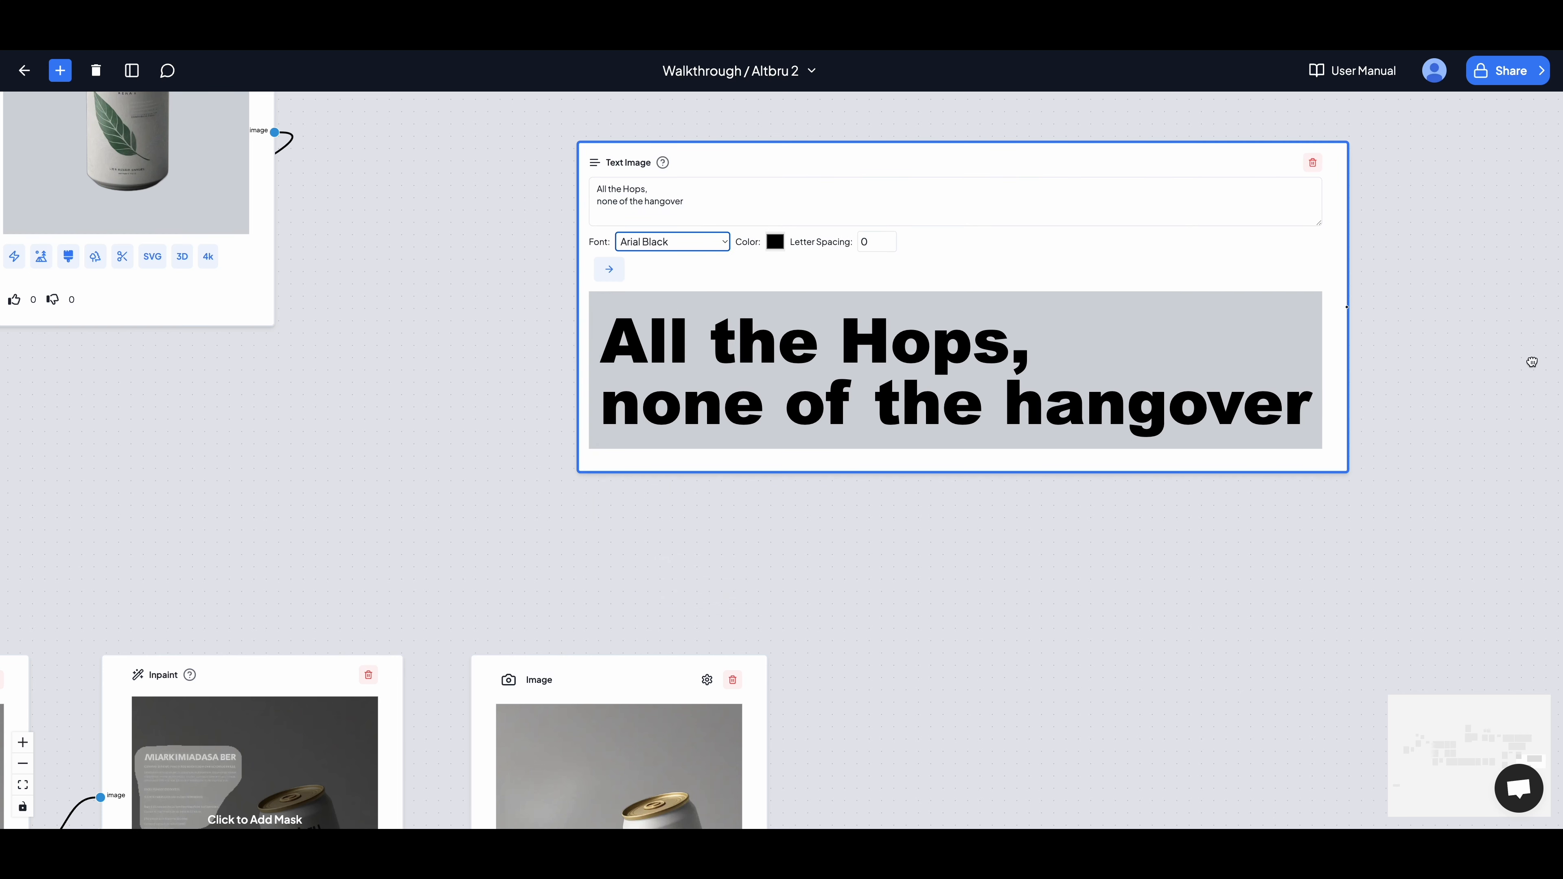
{"action": "left_click", "coordinate": [1531, 361]}
Step: Set the slogan's text color to off-white RGB 242, 243, 240 by sampling it from the can in the cleaned image
{"action": "scroll", "coordinate": [1531, 360], "scroll_direction": "down", "scroll_amount": 3}
{"action": "left_click_drag", "start_coordinate": [1531, 360], "coordinate": [1350, 356]}
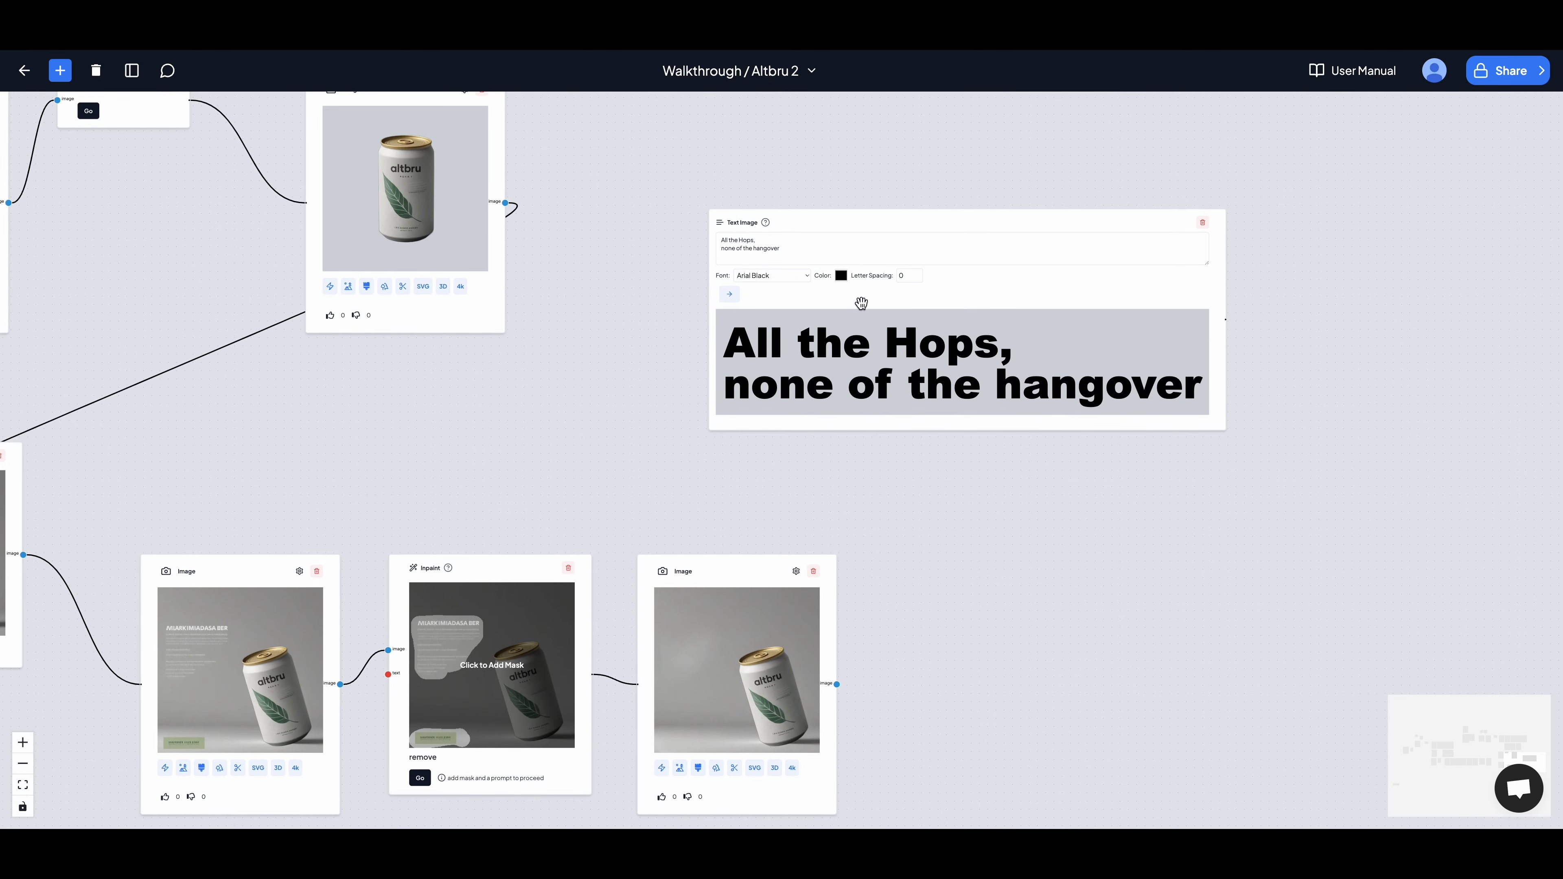
{"action": "left_click", "coordinate": [840, 276]}
{"action": "left_click", "coordinate": [851, 413]}
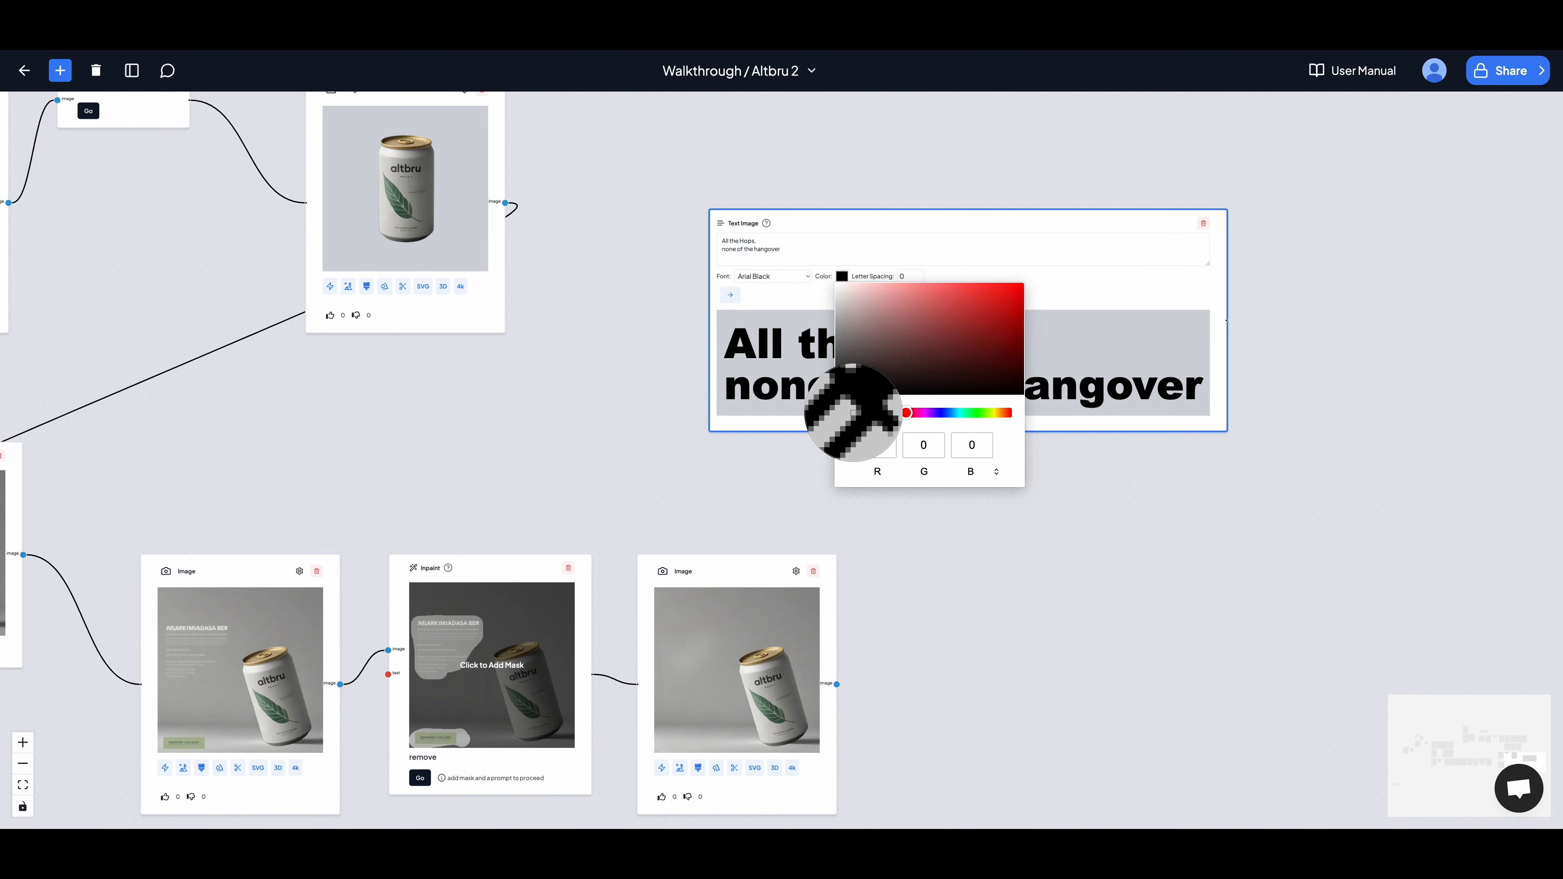
{"action": "left_click", "coordinate": [743, 669]}
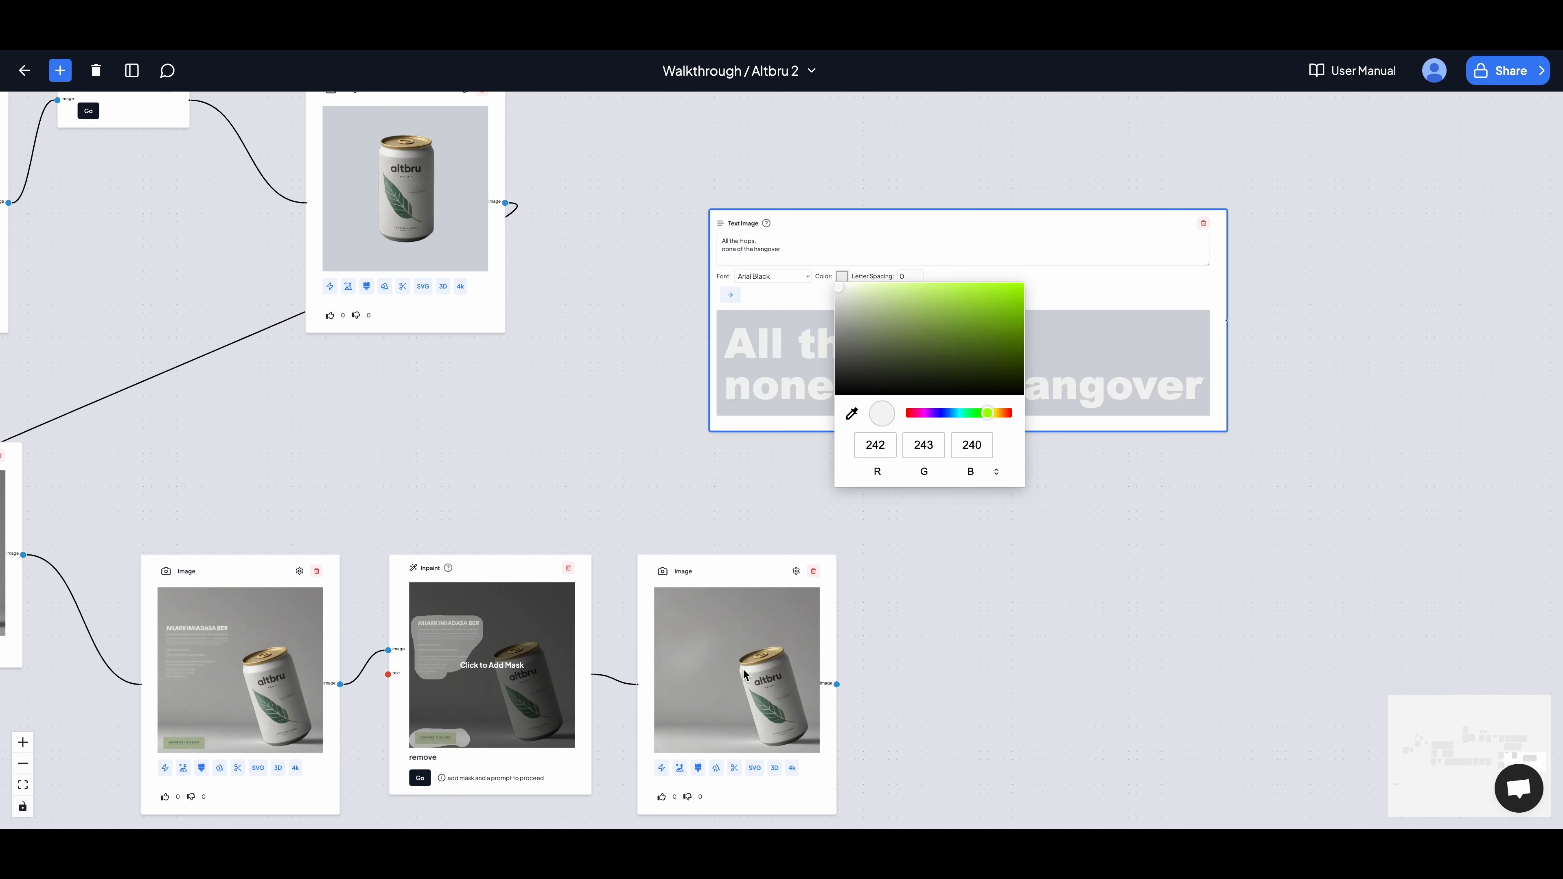
{"action": "left_click", "coordinate": [1109, 307]}
Step: Output the slogan as a vector image and place that node to the right of the Text Image node
{"action": "left_click", "coordinate": [730, 296]}
{"action": "left_click_drag", "start_coordinate": [1016, 219], "coordinate": [1324, 216]}
{"action": "left_click_drag", "start_coordinate": [1284, 454], "coordinate": [1161, 387]}
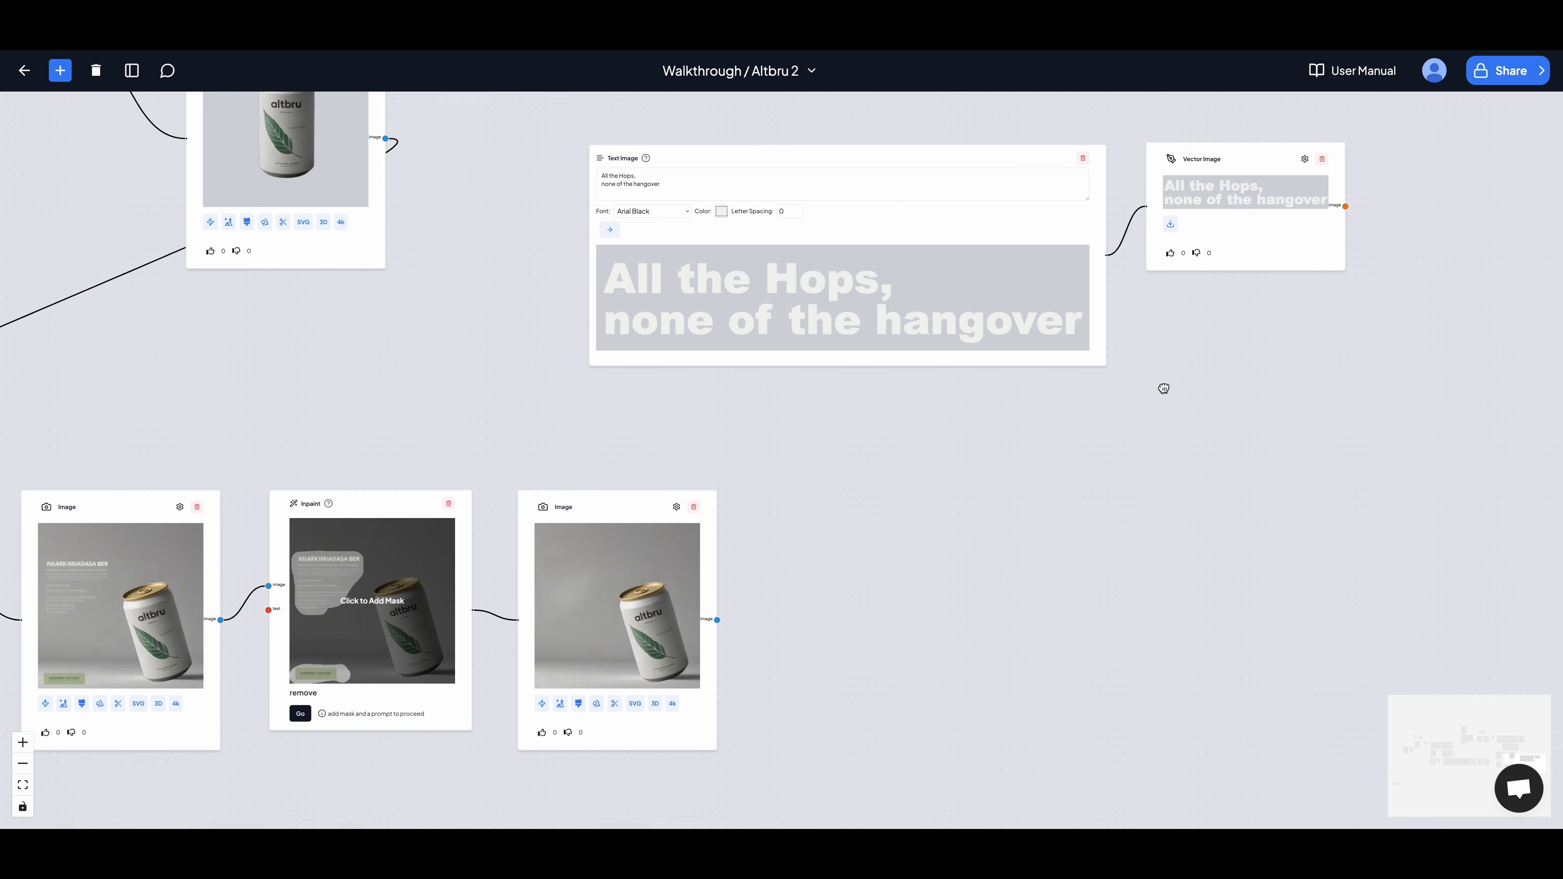
{"action": "scroll", "coordinate": [1161, 387], "scroll_direction": "up", "scroll_amount": 5}
{"action": "scroll", "coordinate": [1110, 443], "scroll_direction": "down", "scroll_amount": 5}
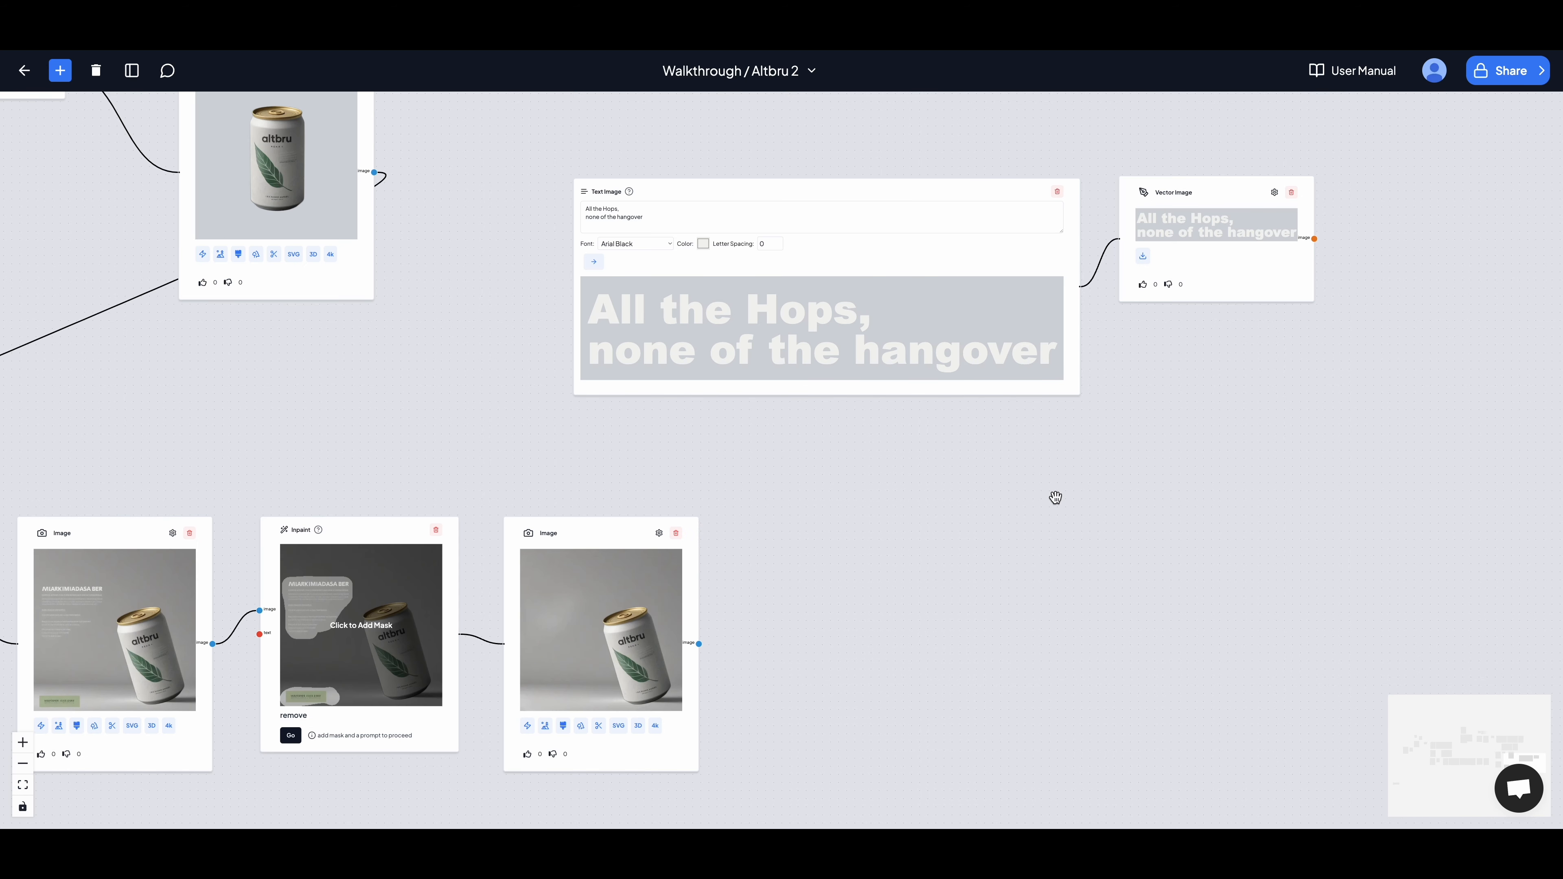
{"action": "scroll", "coordinate": [1092, 456], "scroll_direction": "down", "scroll_amount": 2}
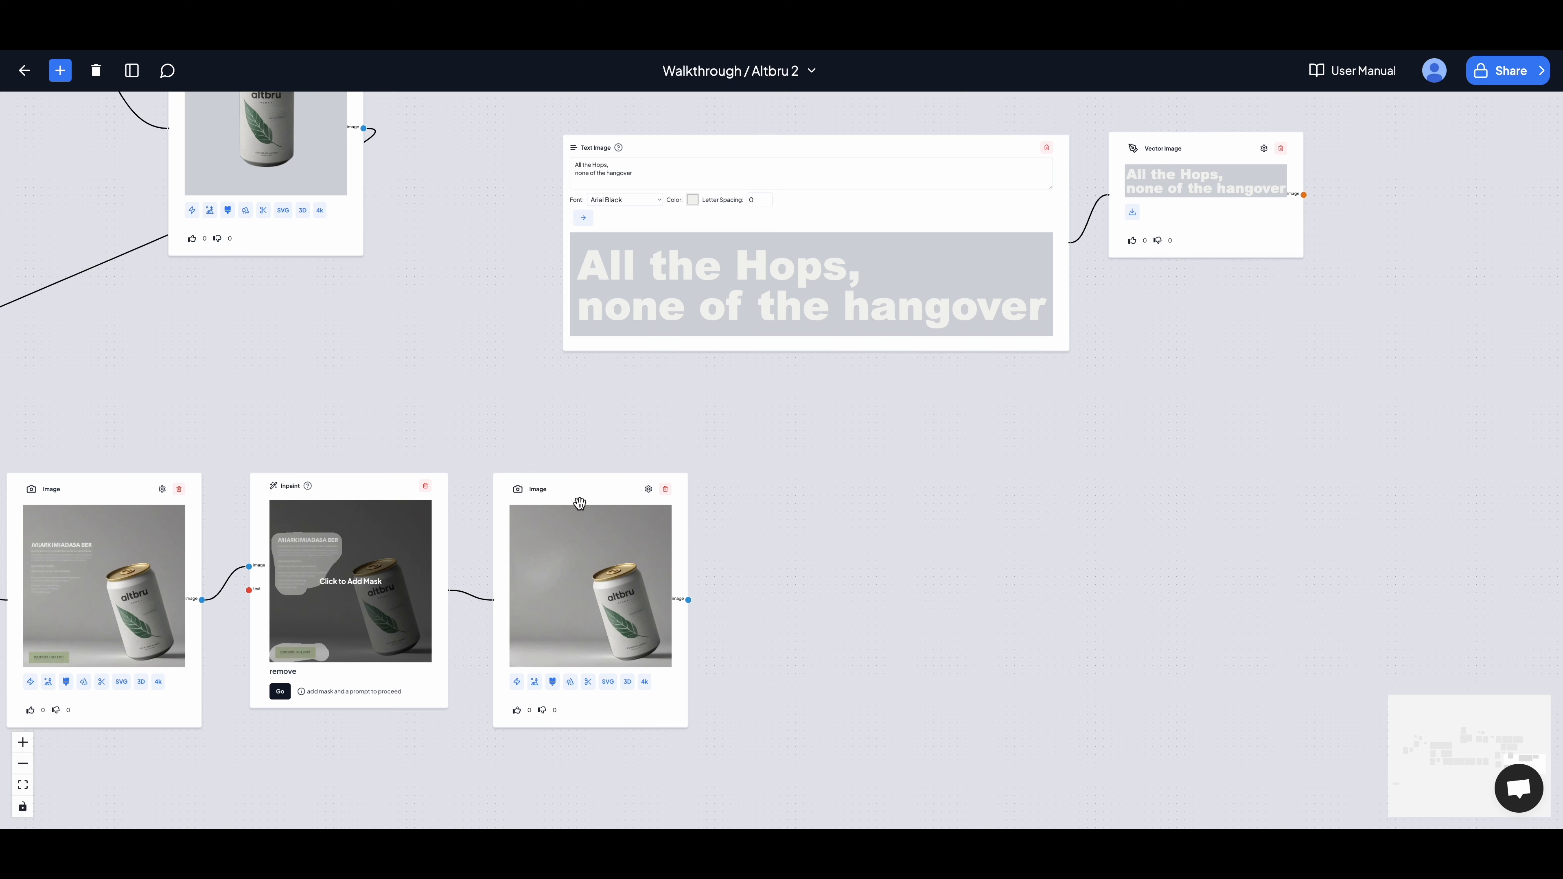
Step: Shift the cleaned can image under the slogan node and bring the white altbru logo node from the workflow's start to just below it
{"action": "left_click_drag", "start_coordinate": [569, 493], "coordinate": [637, 545]}
{"action": "scroll", "coordinate": [843, 432], "scroll_direction": "down", "scroll_amount": 4}
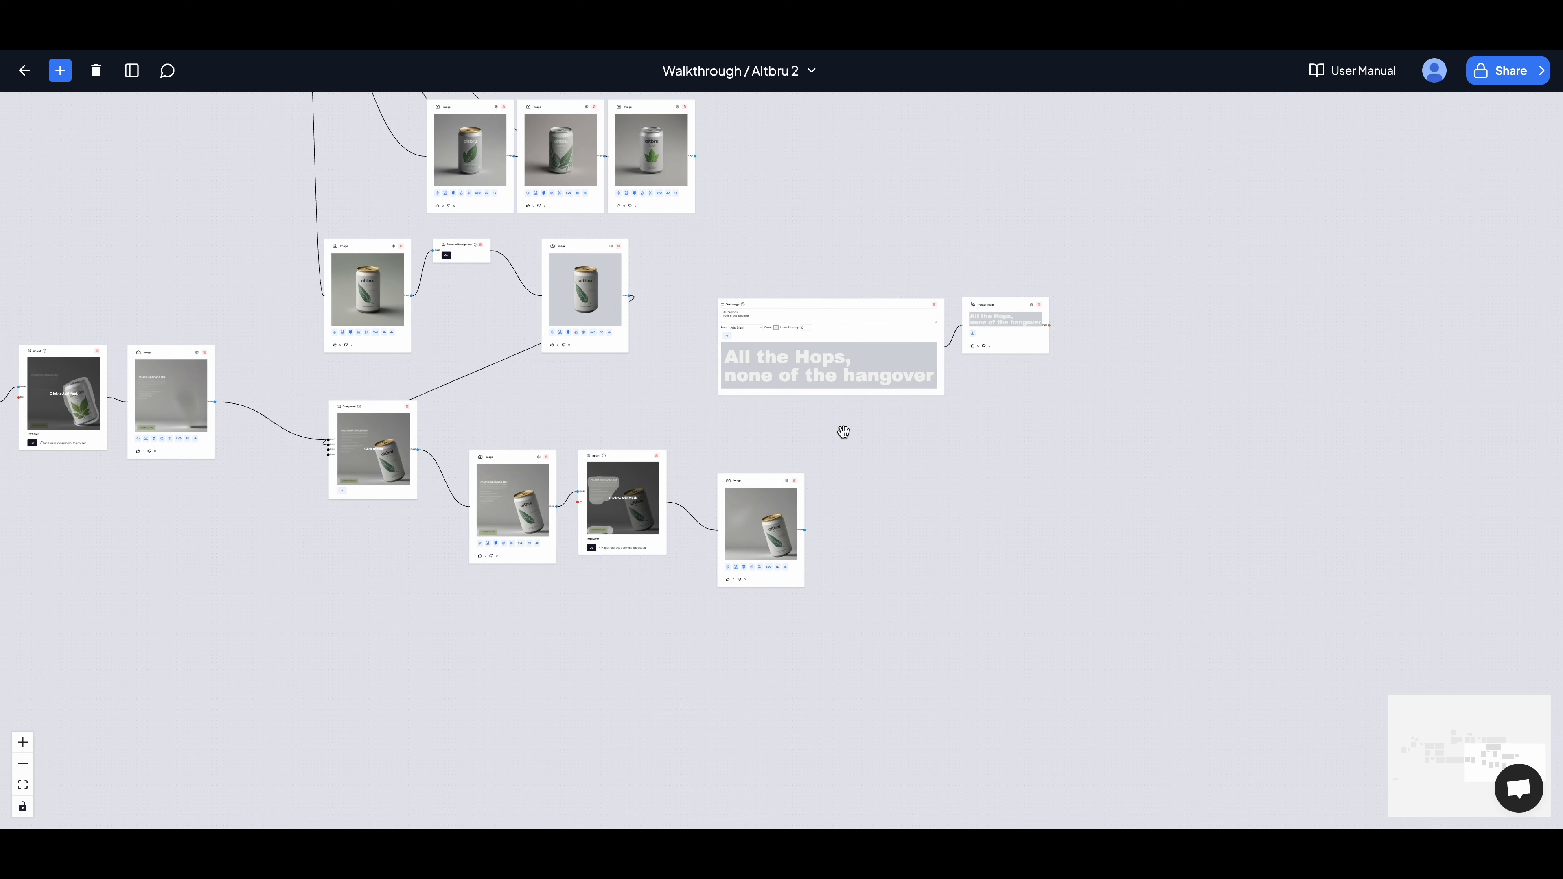
{"action": "scroll", "coordinate": [650, 663], "scroll_direction": "down", "scroll_amount": 2}
{"action": "left_click_drag", "start_coordinate": [245, 478], "coordinate": [530, 444]}
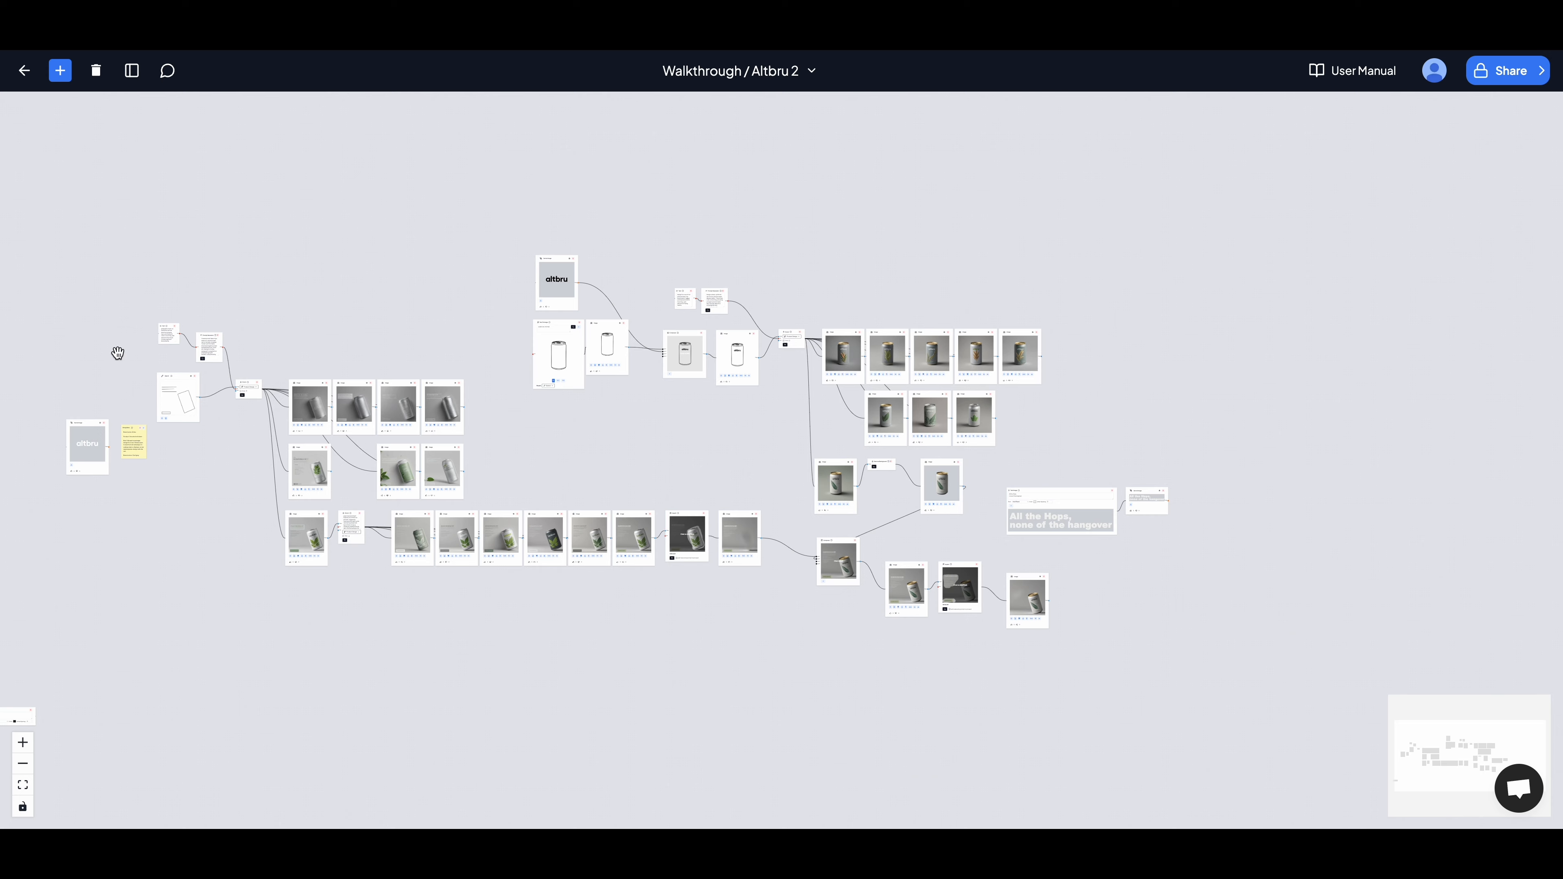
{"action": "left_click_drag", "start_coordinate": [56, 511], "coordinate": [1195, 682]}
{"action": "left_click_drag", "start_coordinate": [1314, 612], "coordinate": [864, 492]}
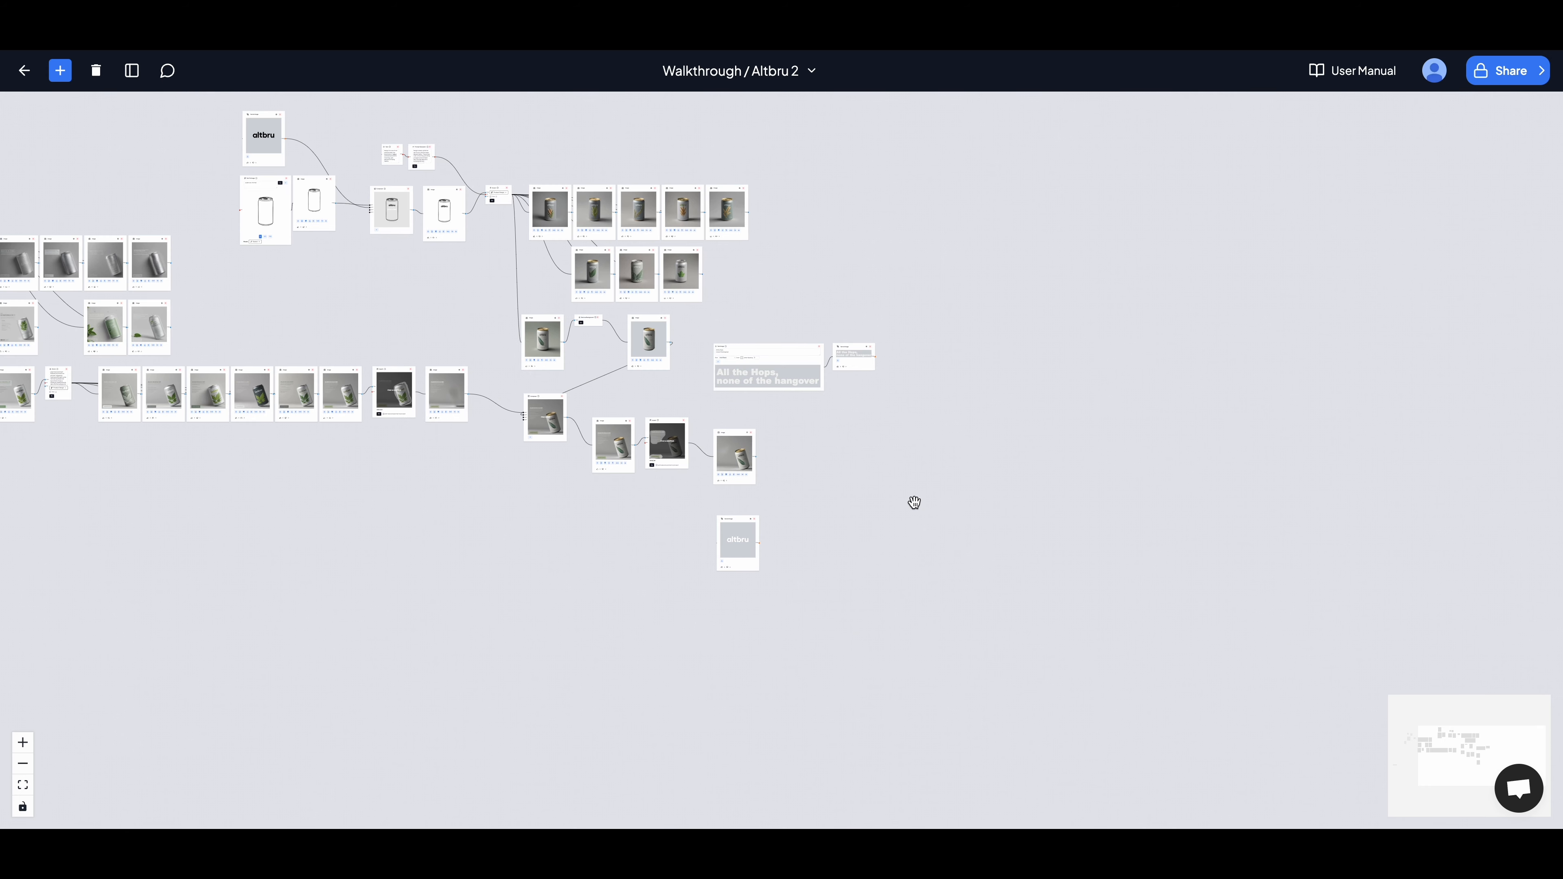
{"action": "scroll", "coordinate": [926, 508], "scroll_direction": "up", "scroll_amount": 5}
{"action": "left_click_drag", "start_coordinate": [774, 435], "coordinate": [795, 552]}
{"action": "scroll", "coordinate": [711, 488], "scroll_direction": "down", "scroll_amount": 1}
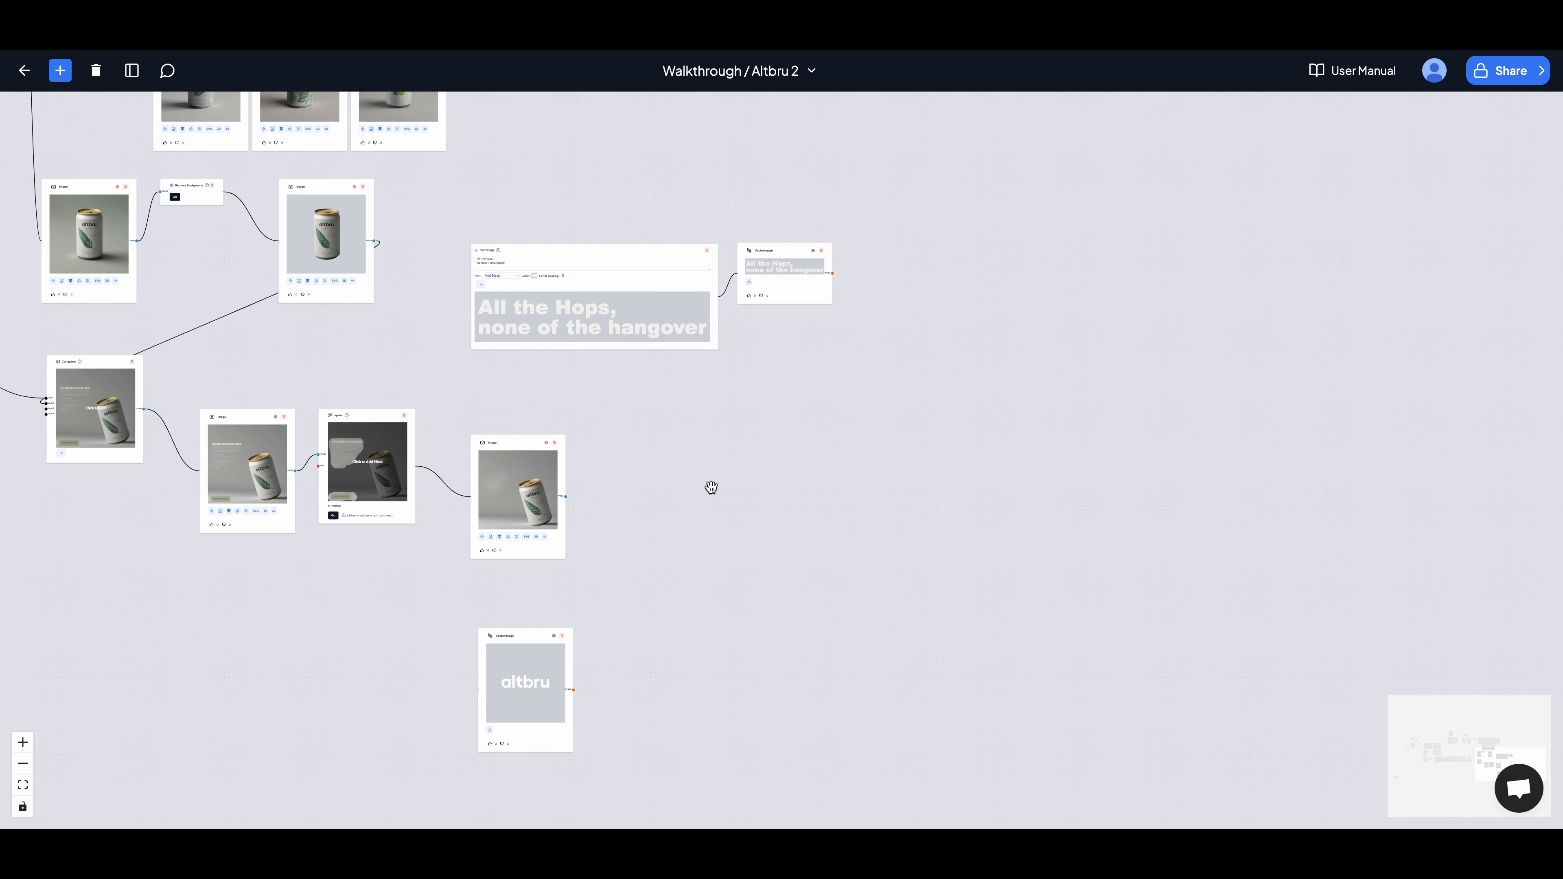
Step: Add a Composer node to the right of the cleaned can image and feed it that image and the slogan vector as layers
{"action": "right_click", "coordinate": [820, 408]}
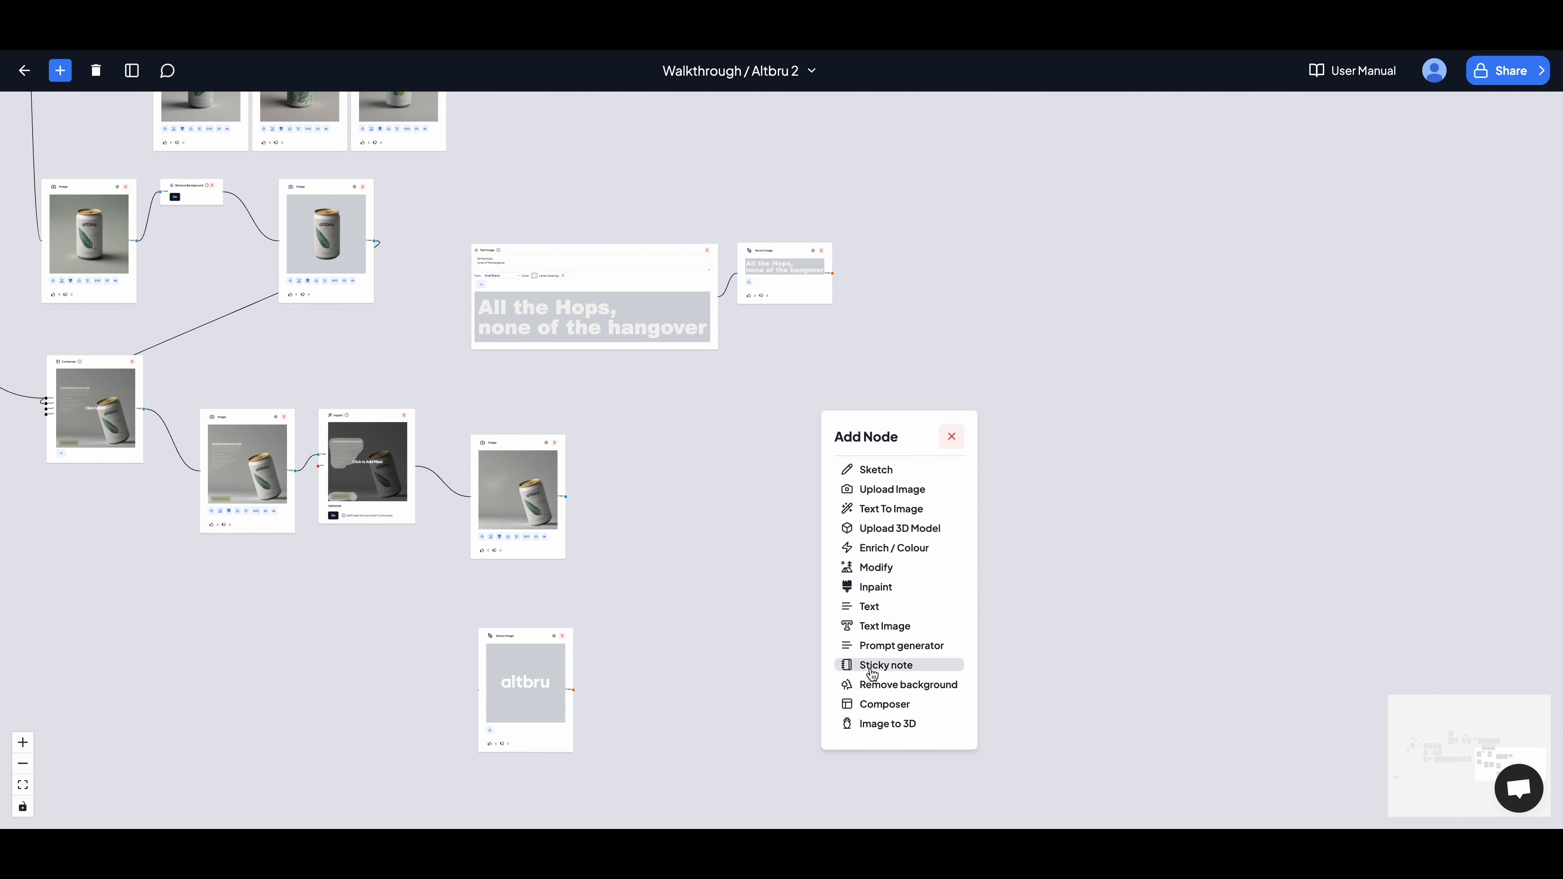
{"action": "left_click", "coordinate": [877, 706]}
{"action": "left_click_drag", "start_coordinate": [887, 450], "coordinate": [816, 523]}
{"action": "scroll", "coordinate": [759, 420], "scroll_direction": "up", "scroll_amount": 3}
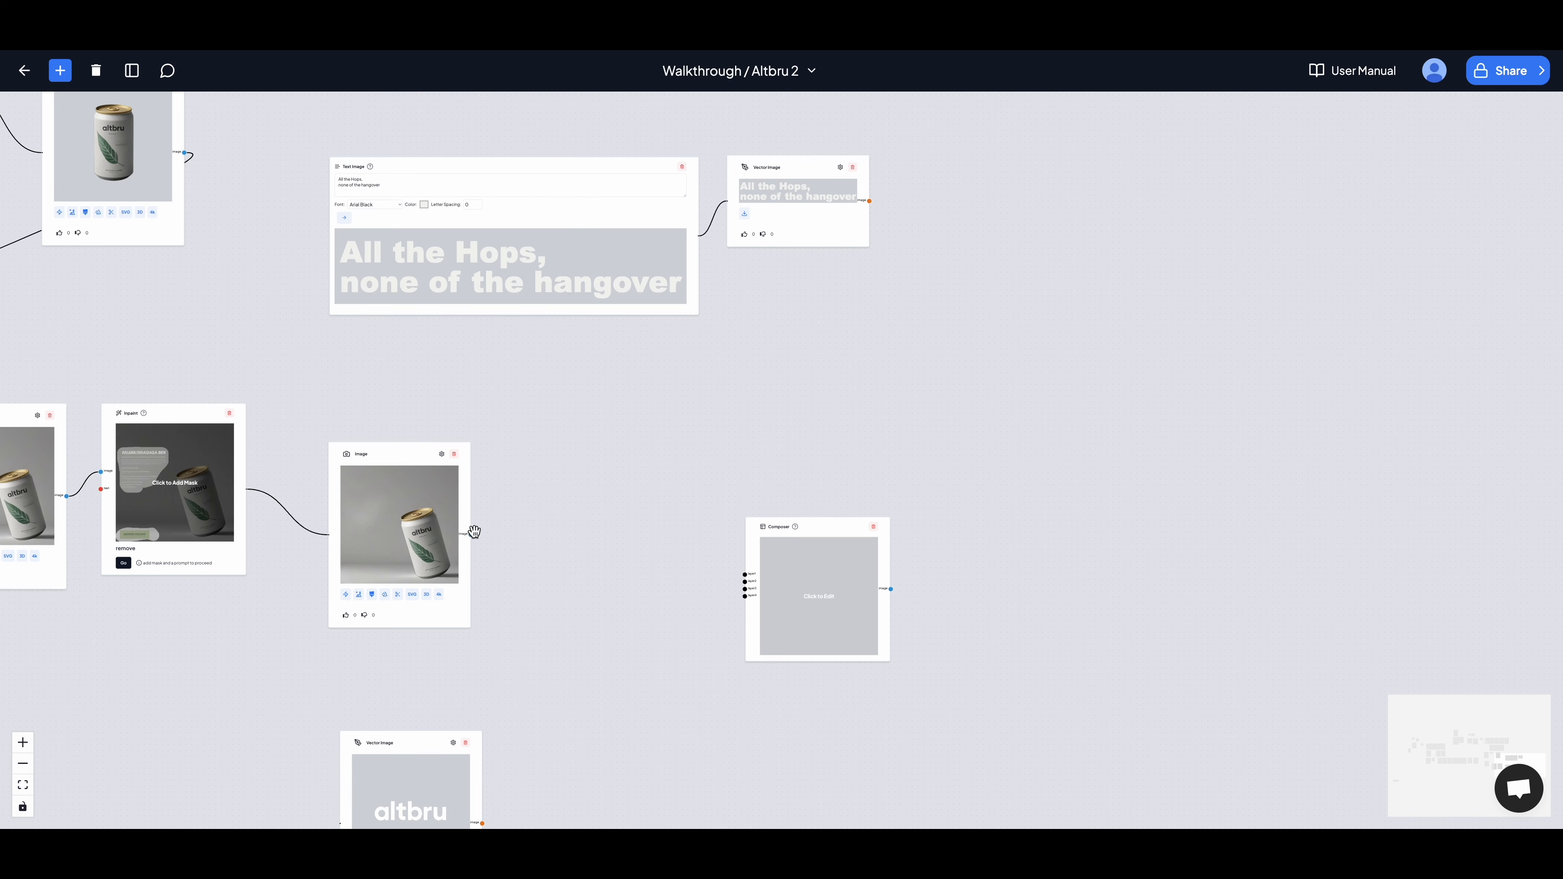
{"action": "left_click_drag", "start_coordinate": [467, 535], "coordinate": [496, 540]}
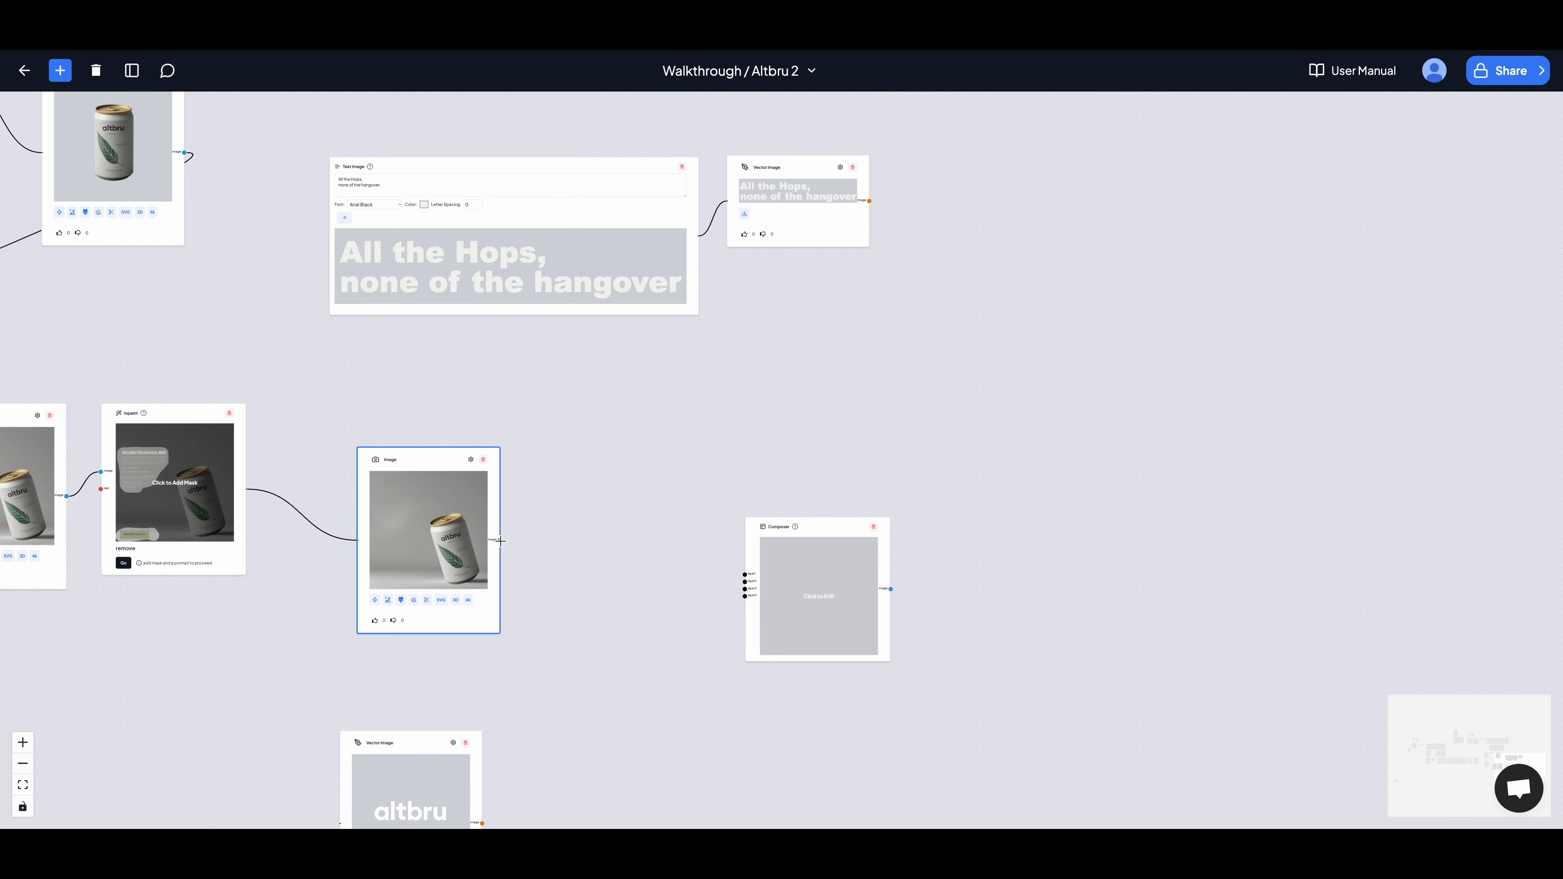
{"action": "left_click_drag", "start_coordinate": [597, 590], "coordinate": [744, 574]}
{"action": "left_click_drag", "start_coordinate": [761, 388], "coordinate": [744, 581]}
Step: Make the can image cover the Composer's whole 1:1 canvas
{"action": "left_click", "coordinate": [819, 597]}
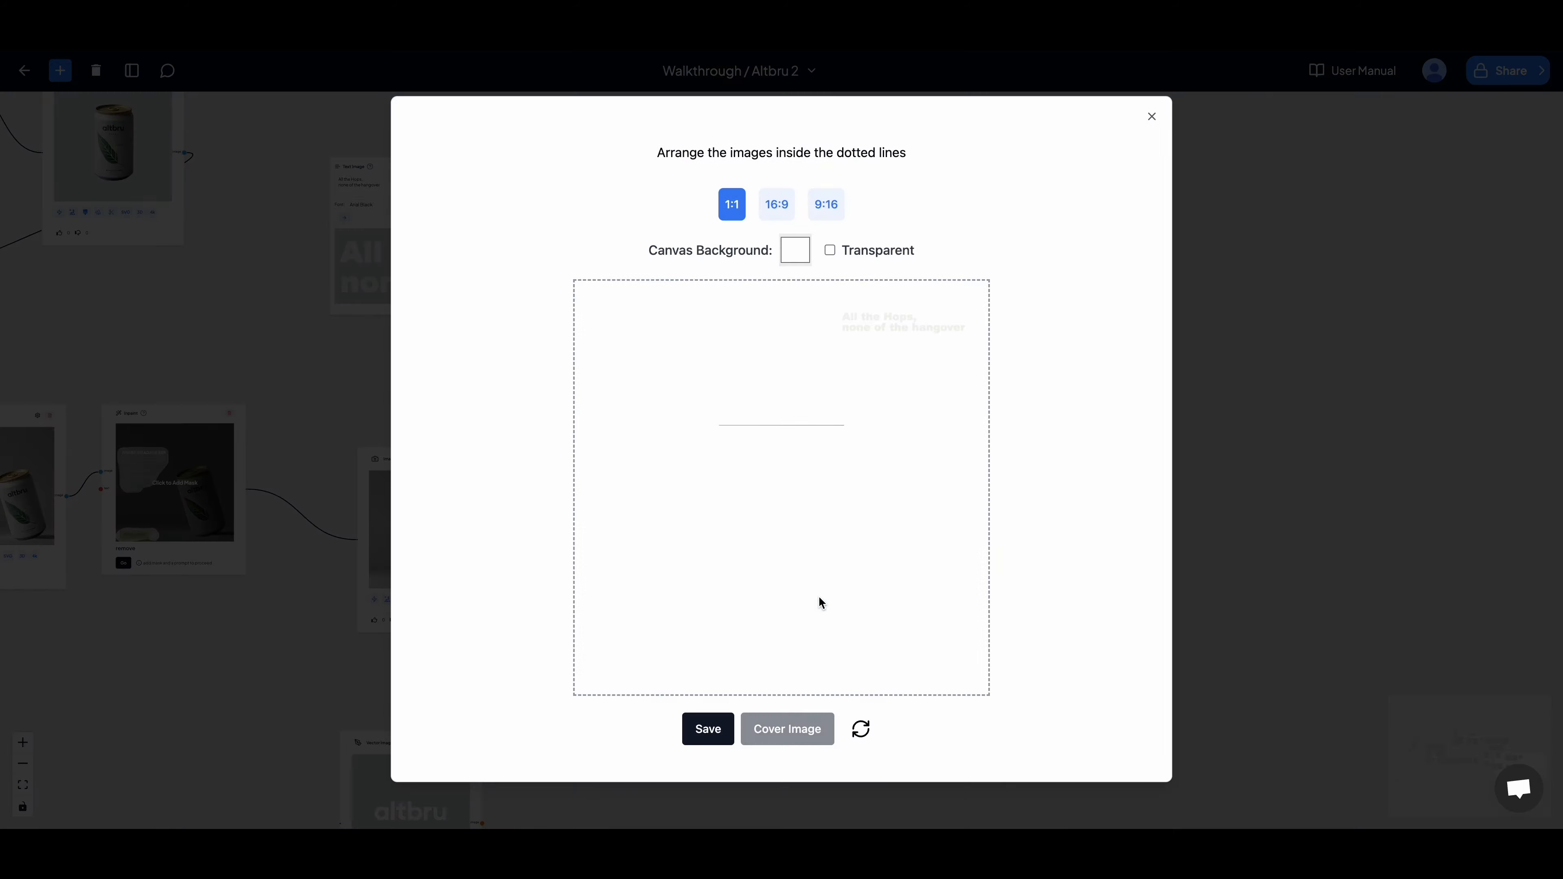
{"action": "left_click", "coordinate": [783, 444]}
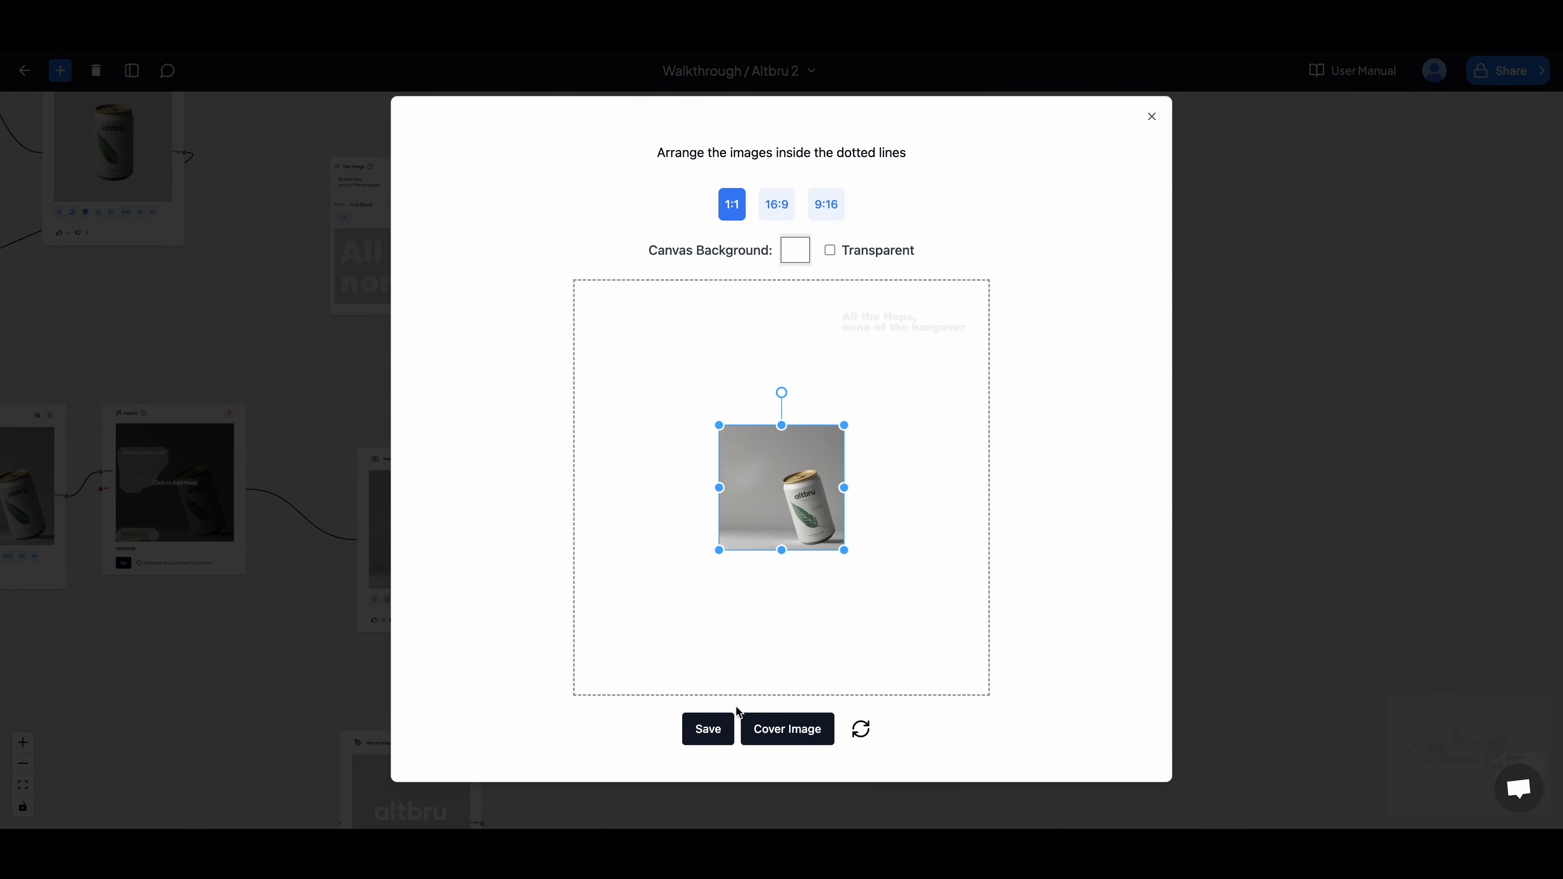
{"action": "left_click", "coordinate": [776, 729]}
{"action": "left_click", "coordinate": [904, 417]}
Step: Place the slogan in the empty upper-left area of the poster, enlarge it slightly with a small left margin, and save the composition
{"action": "left_click_drag", "start_coordinate": [896, 333], "coordinate": [752, 442]}
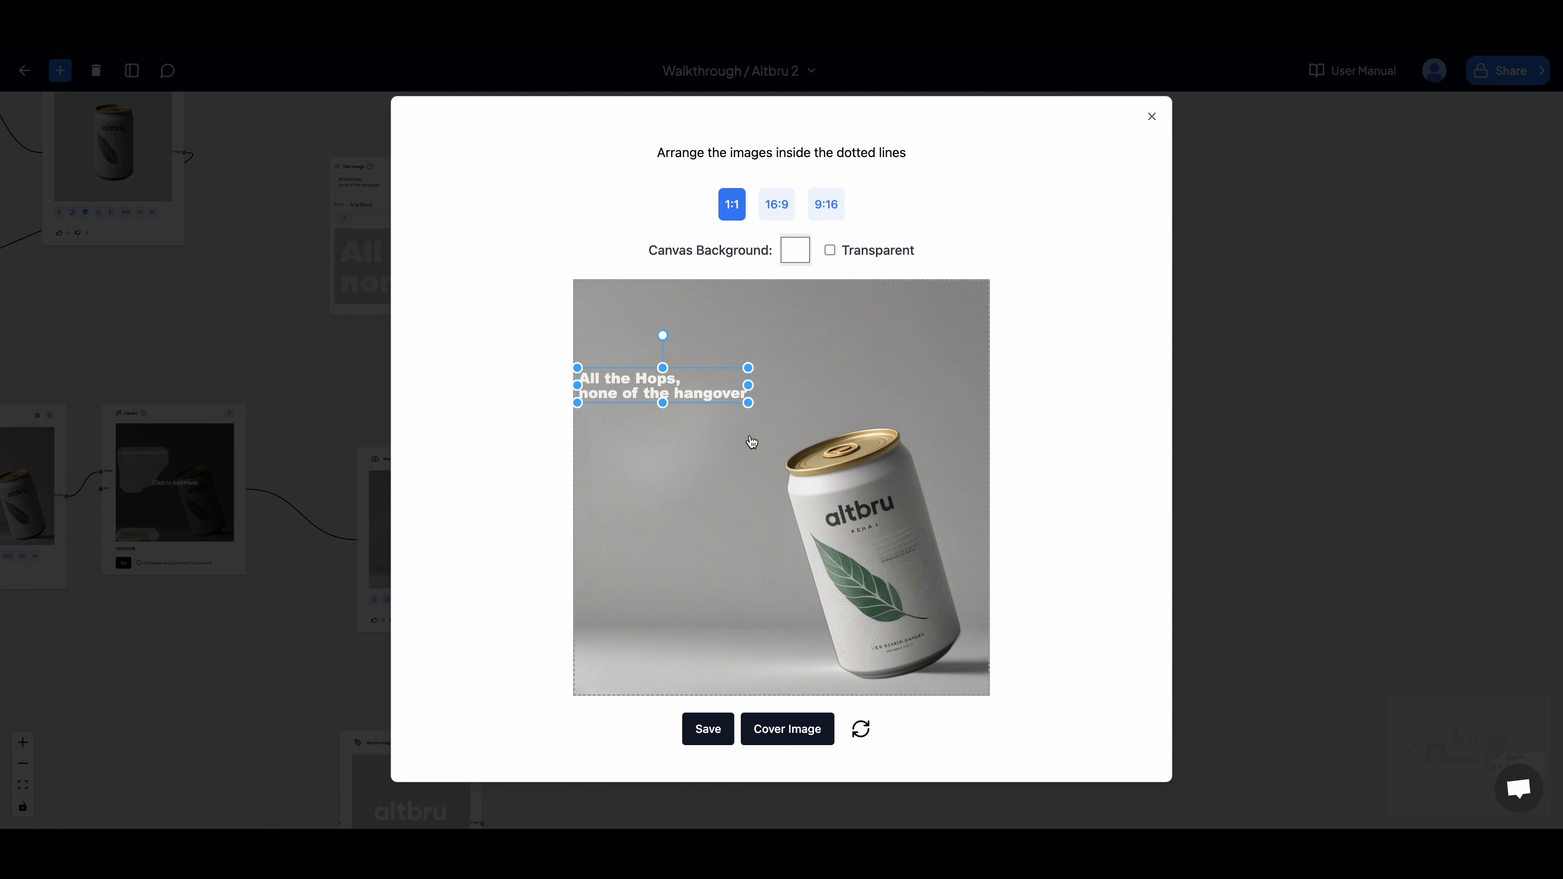
{"action": "left_click_drag", "start_coordinate": [700, 391], "coordinate": [712, 388]}
{"action": "left_click", "coordinate": [812, 306]}
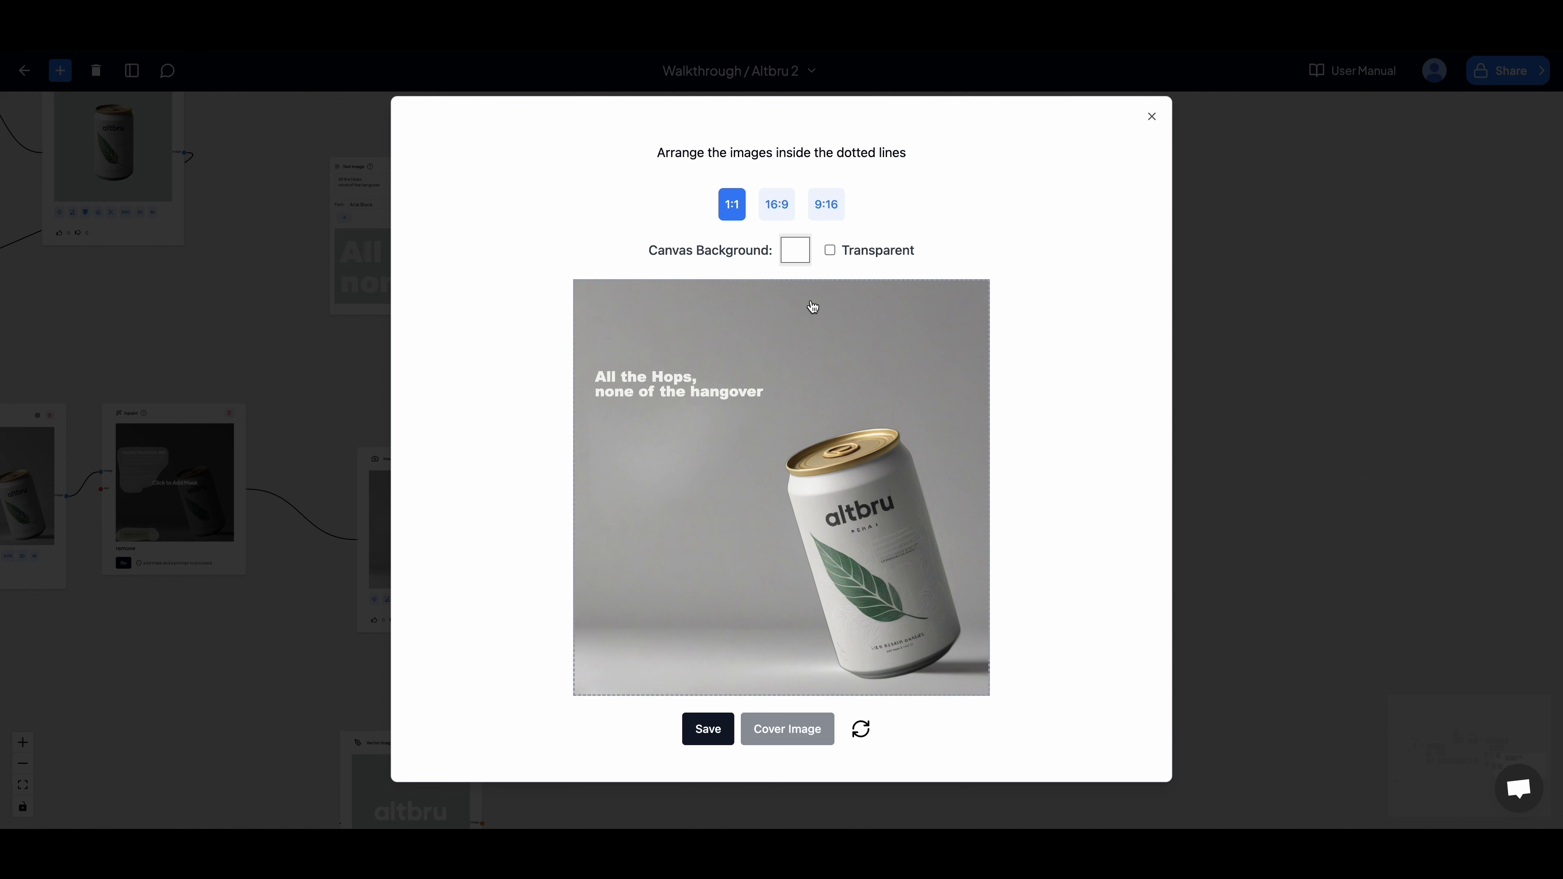
{"action": "left_click", "coordinate": [688, 389]}
{"action": "left_click_drag", "start_coordinate": [761, 403], "coordinate": [789, 447]}
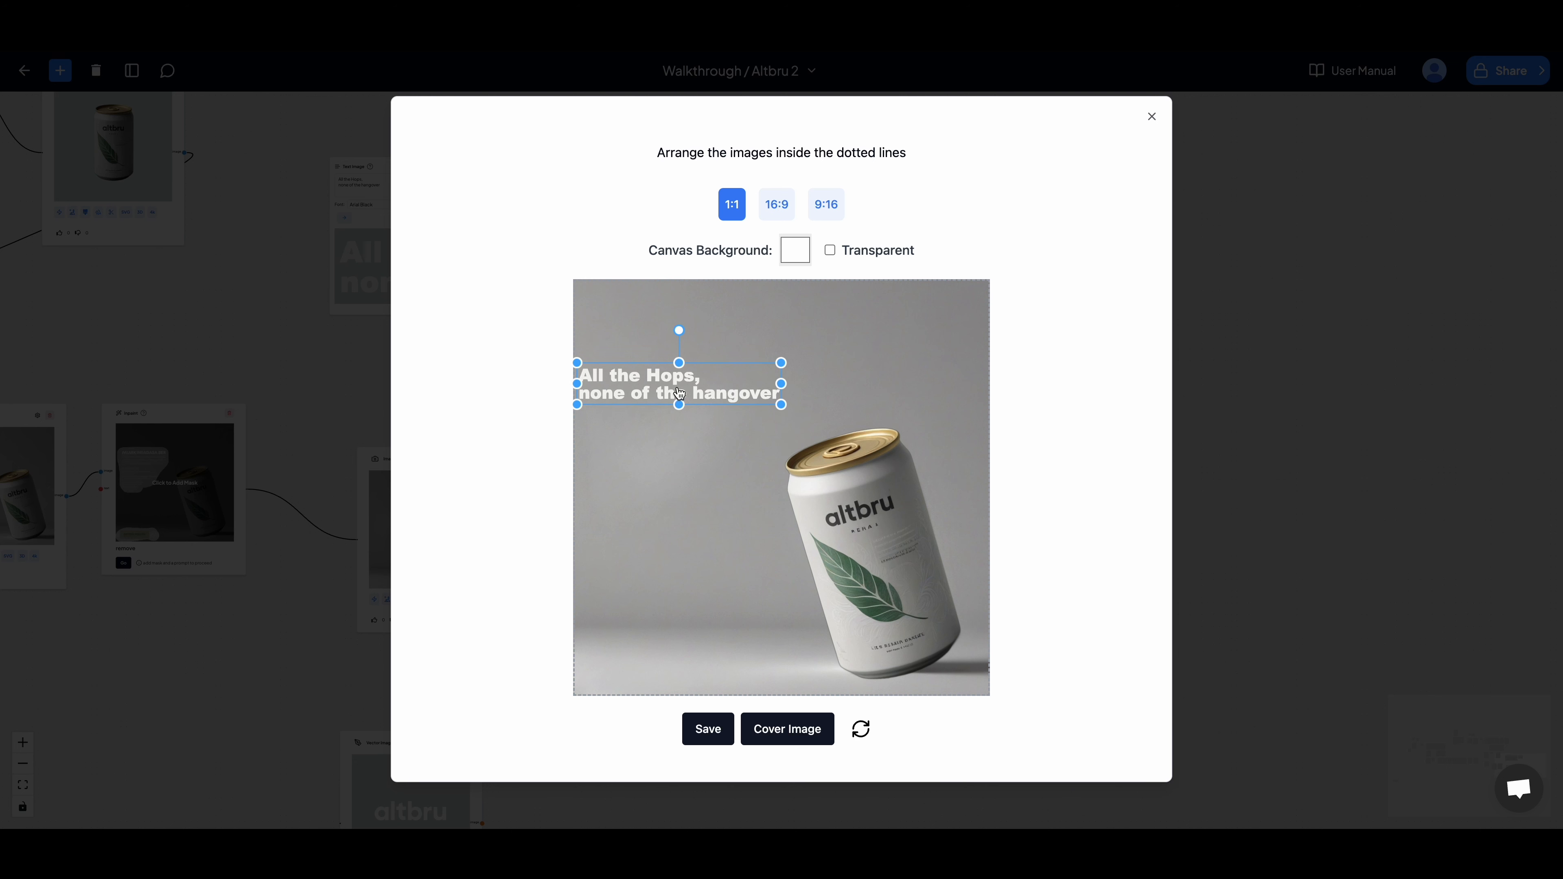
{"action": "left_click_drag", "start_coordinate": [675, 394], "coordinate": [695, 392]}
{"action": "left_click", "coordinate": [813, 312]}
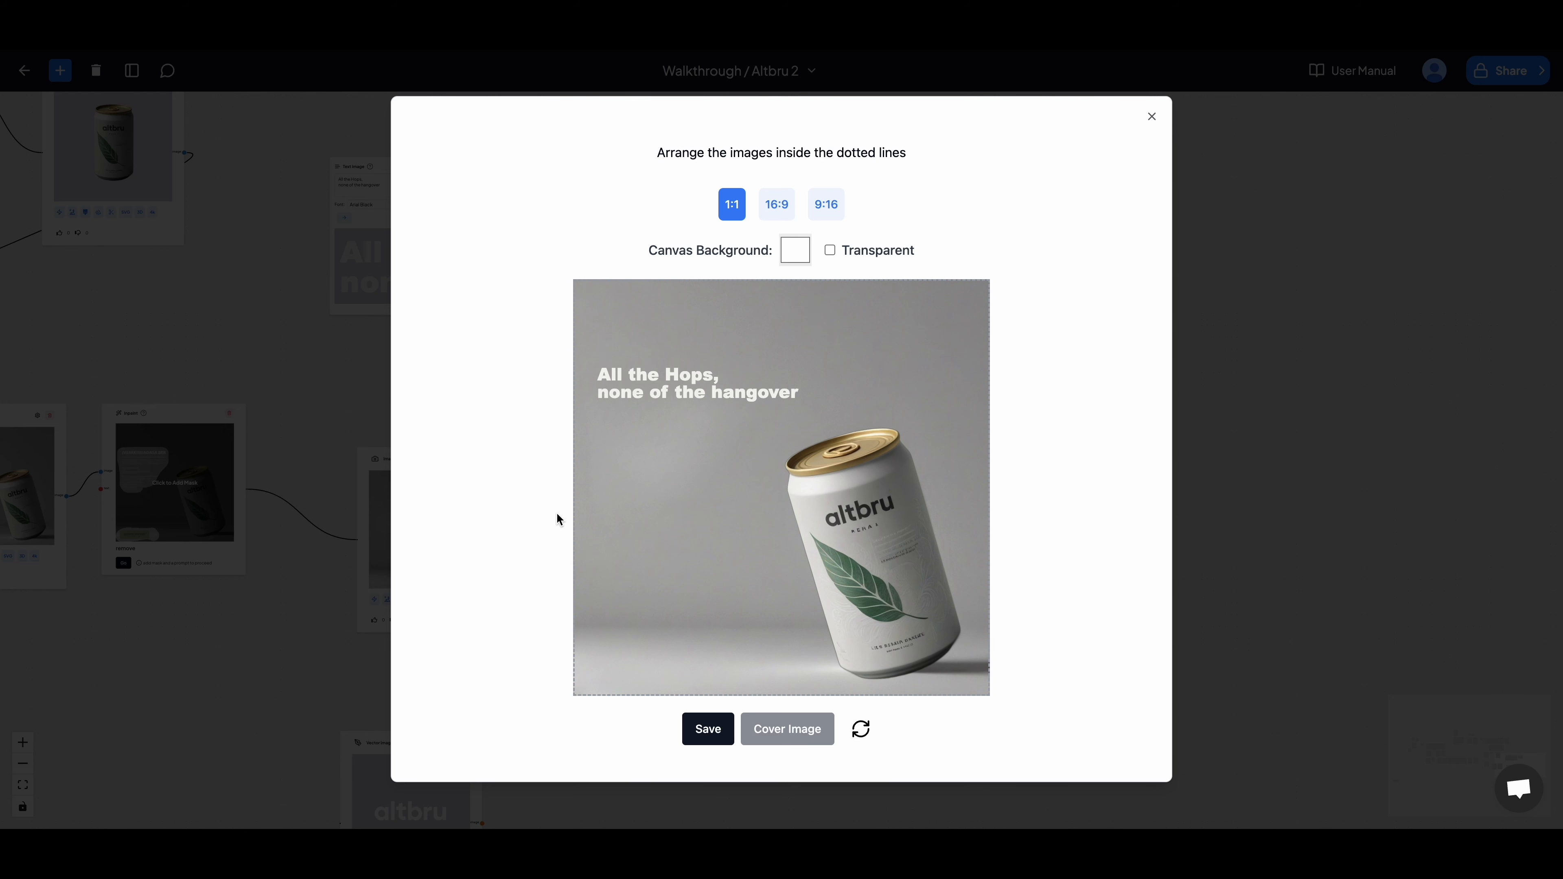
{"action": "left_click", "coordinate": [699, 726]}
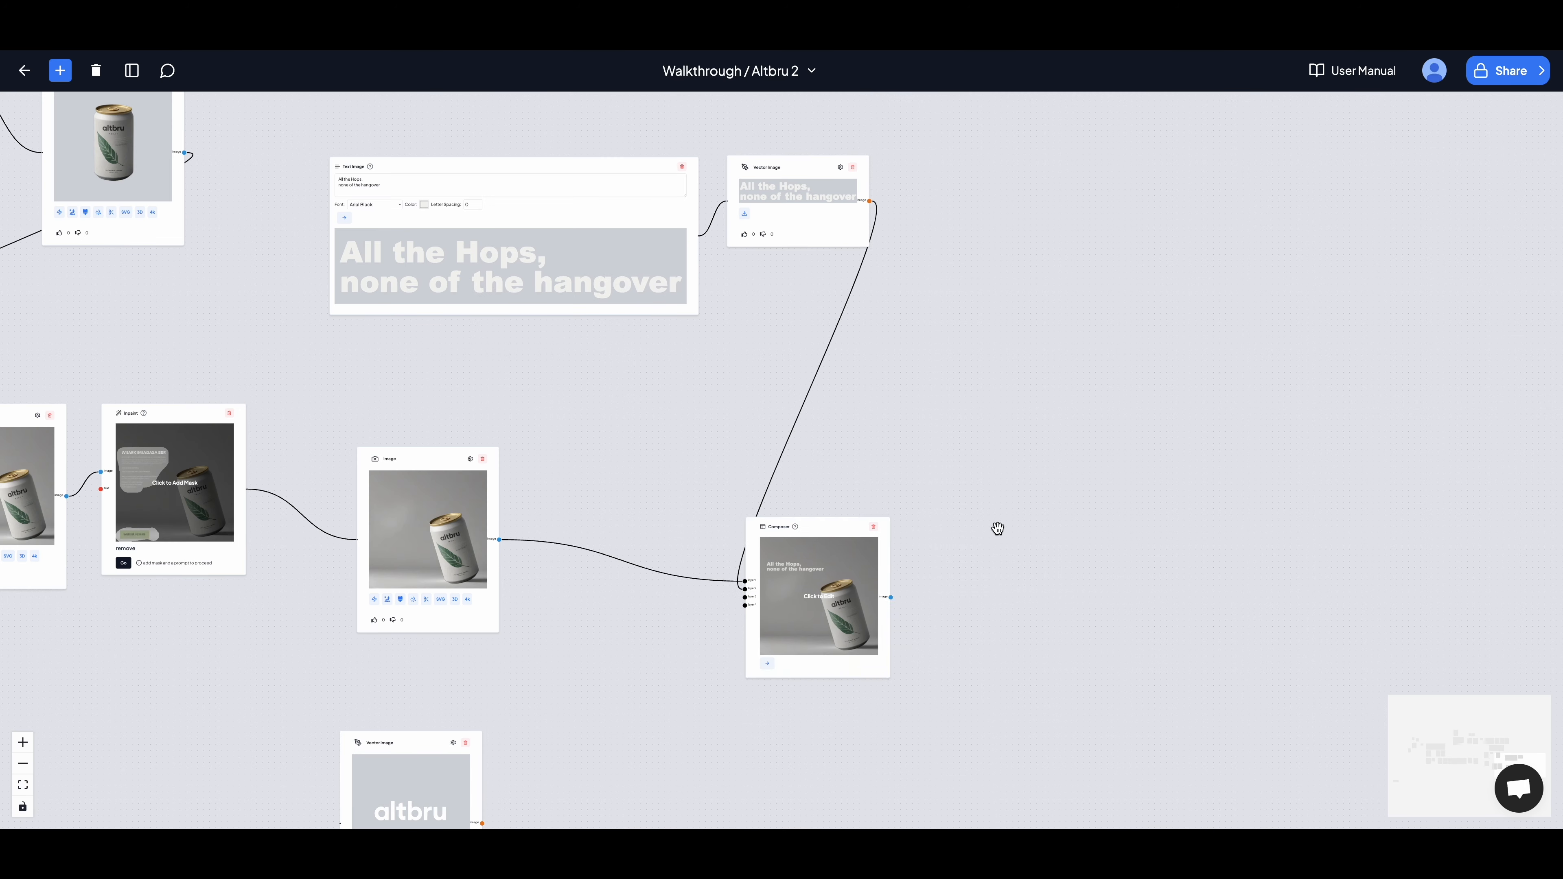
Step: Connect the white altbru logo node to the Composer's layer3 input
{"action": "left_click_drag", "start_coordinate": [997, 531], "coordinate": [892, 375]}
{"action": "scroll", "coordinate": [892, 375], "scroll_direction": "up", "scroll_amount": 4}
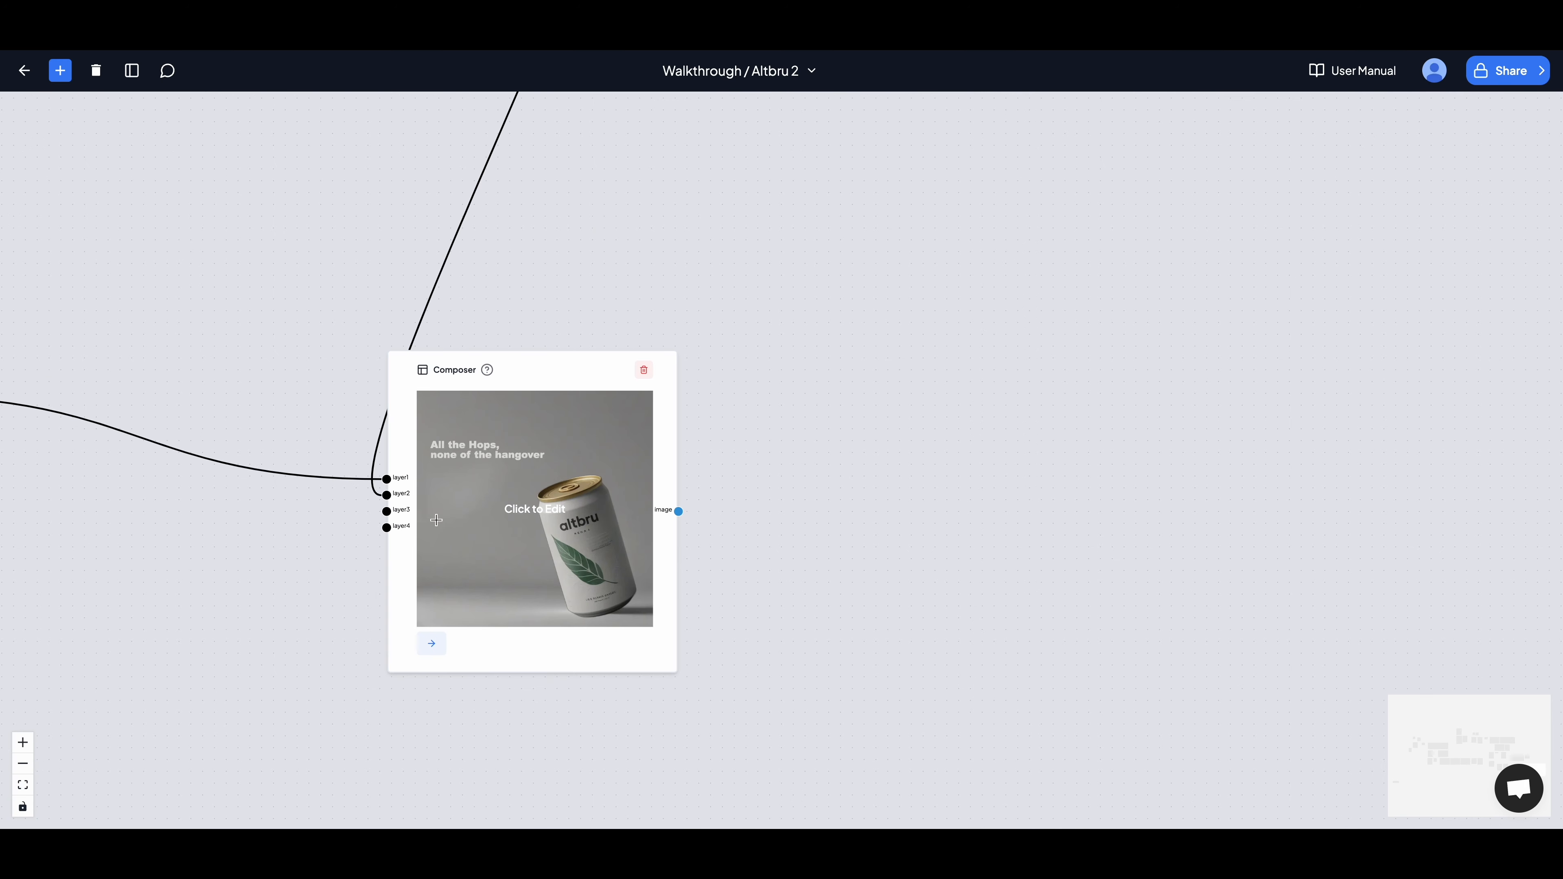
{"action": "scroll", "coordinate": [966, 433], "scroll_direction": "down", "scroll_amount": 3}
{"action": "left_click_drag", "start_coordinate": [323, 740], "coordinate": [631, 476]}
Step: Position the white altbru logo in the poster's lower-left corner, aligned with the slogan's left edge, and save the composition
{"action": "left_click", "coordinate": [718, 491]}
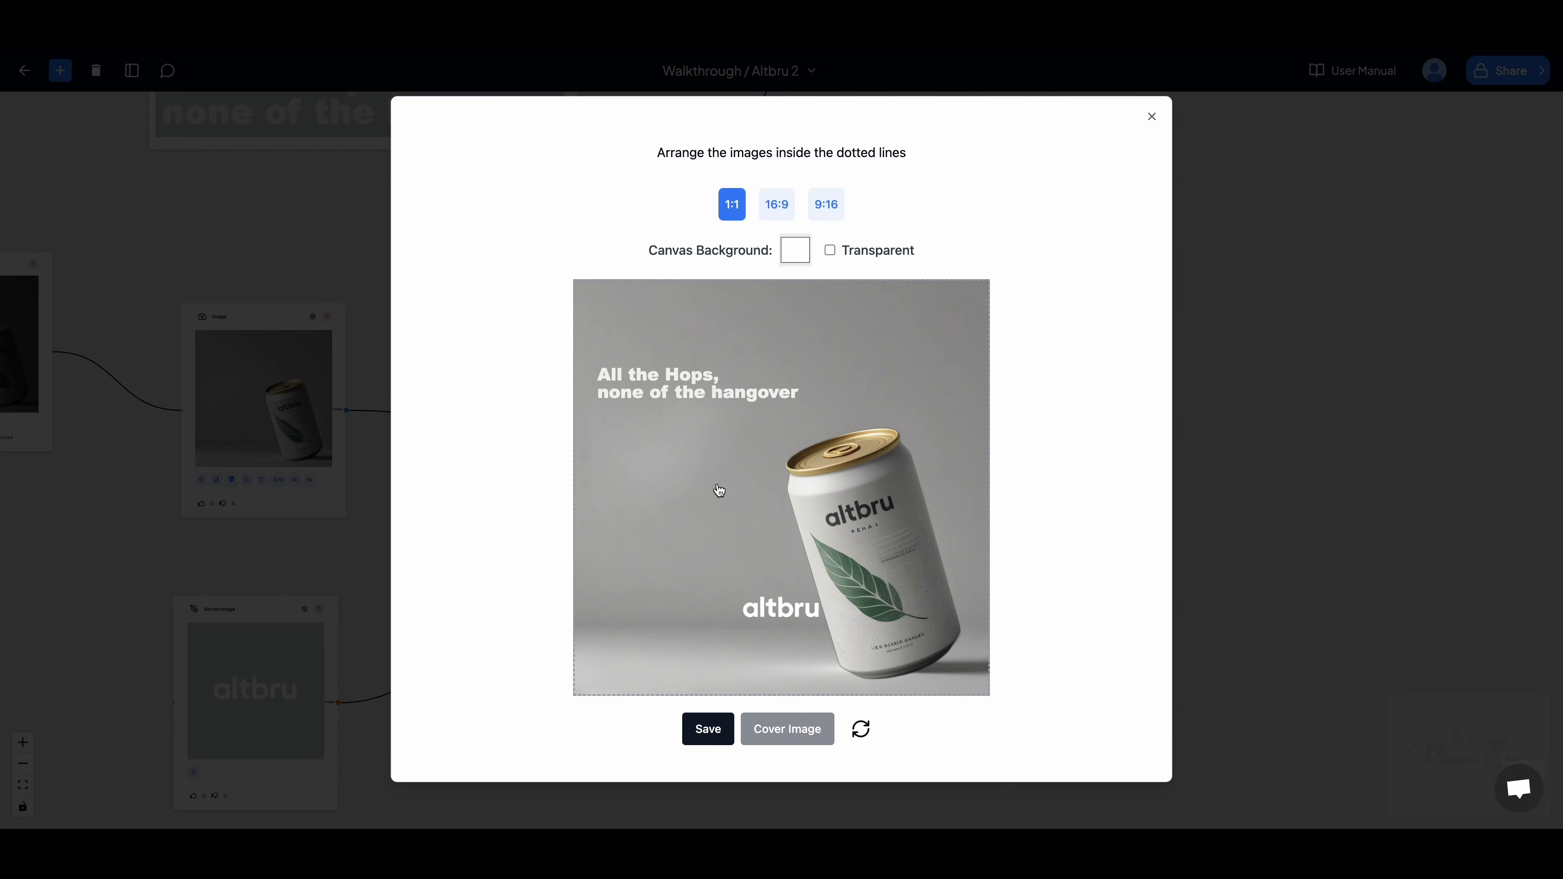
{"action": "left_click_drag", "start_coordinate": [778, 615], "coordinate": [628, 667]}
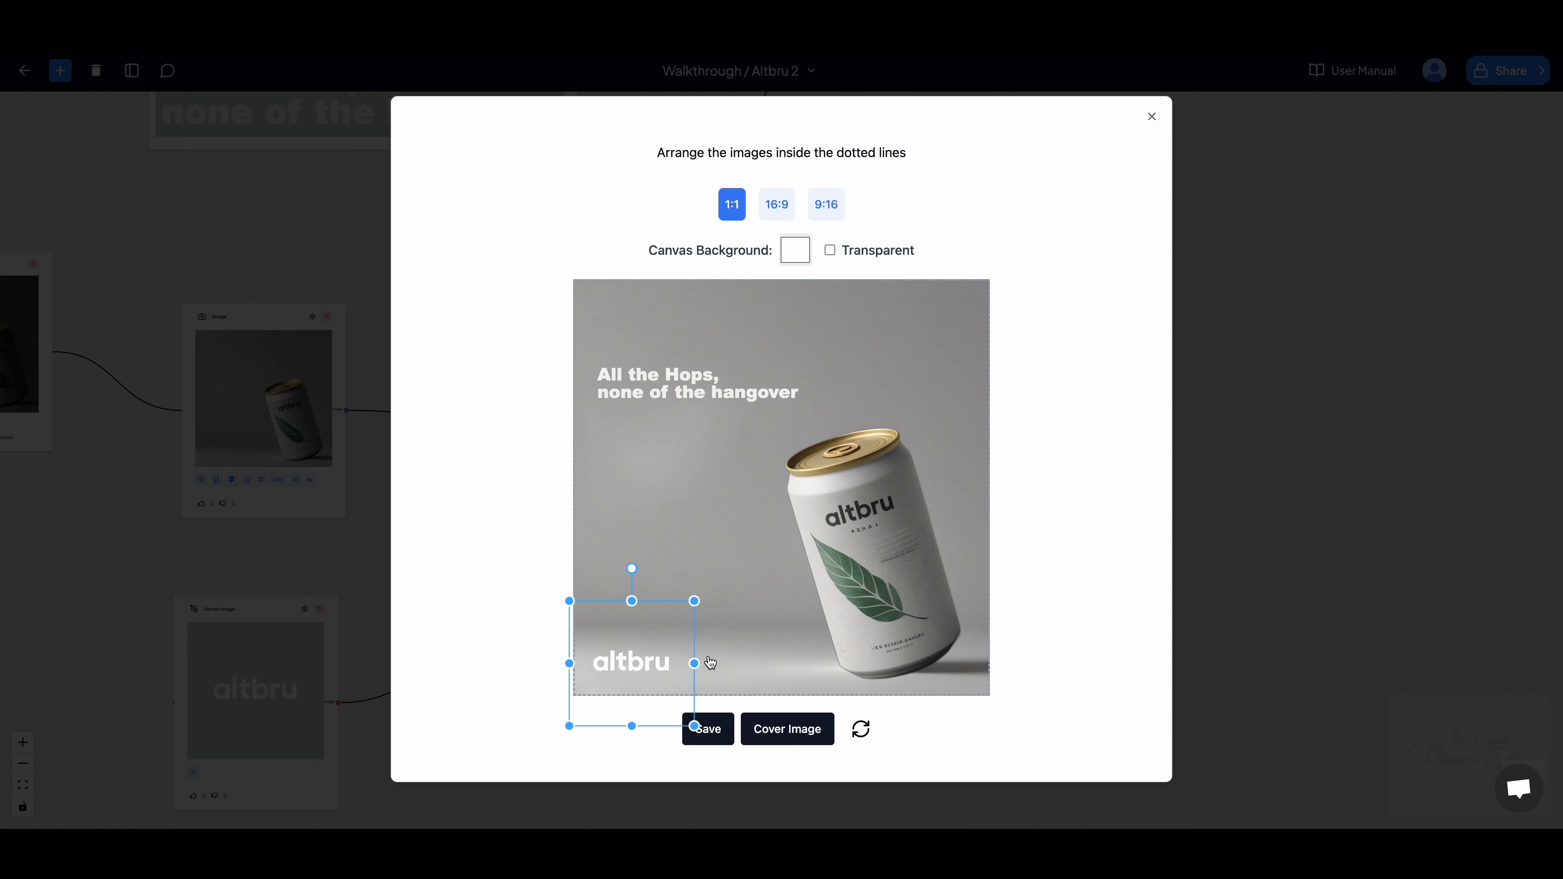
{"action": "left_click", "coordinate": [508, 529]}
{"action": "left_click", "coordinate": [637, 668]}
{"action": "left_click", "coordinate": [494, 512]}
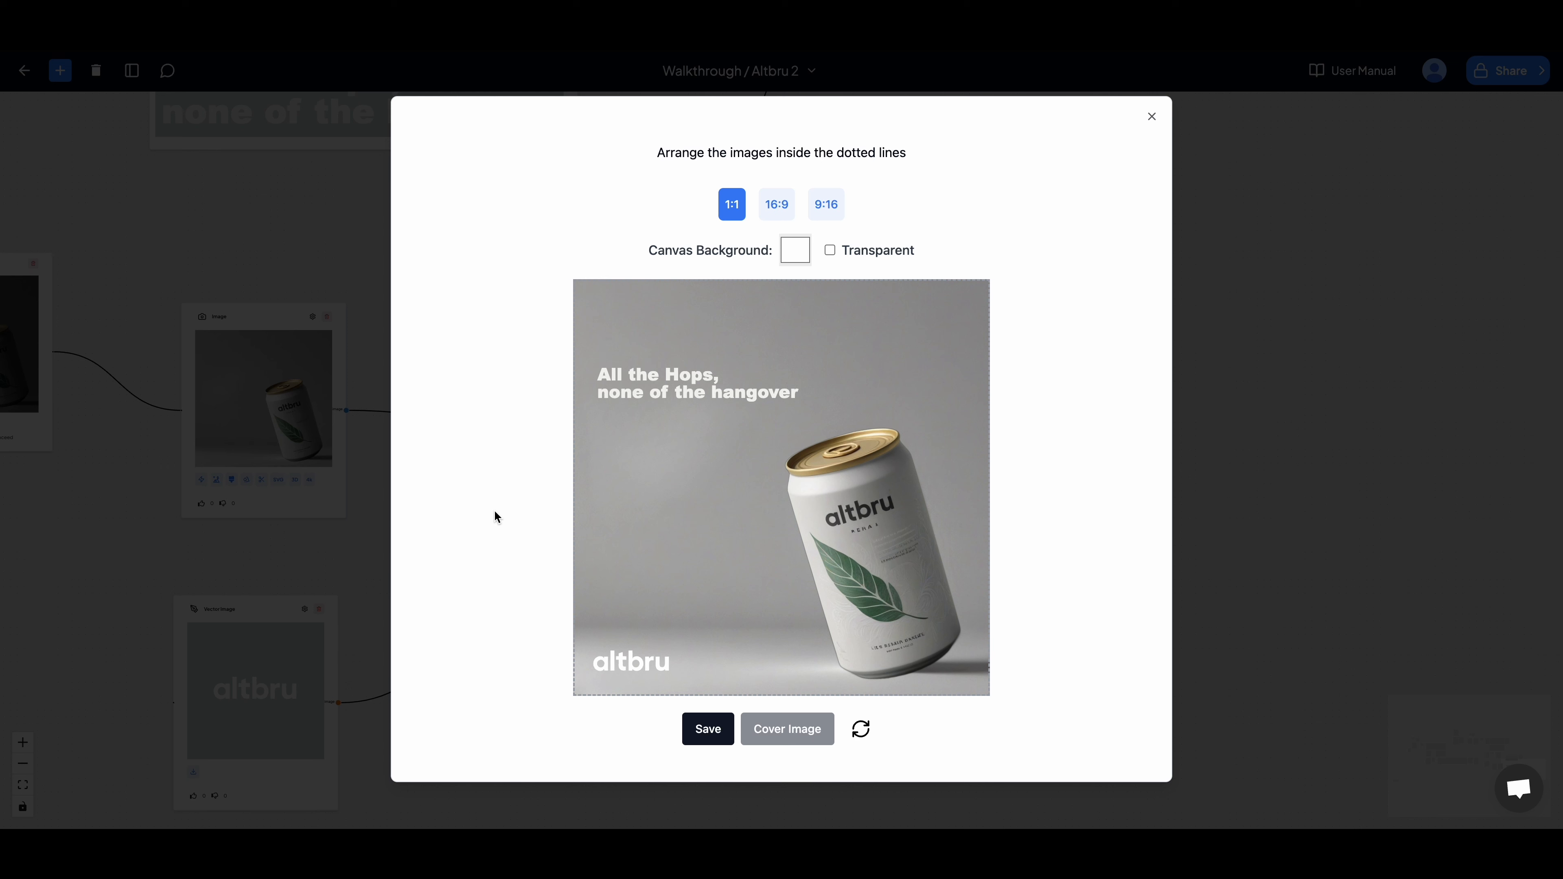
{"action": "left_click", "coordinate": [631, 668]}
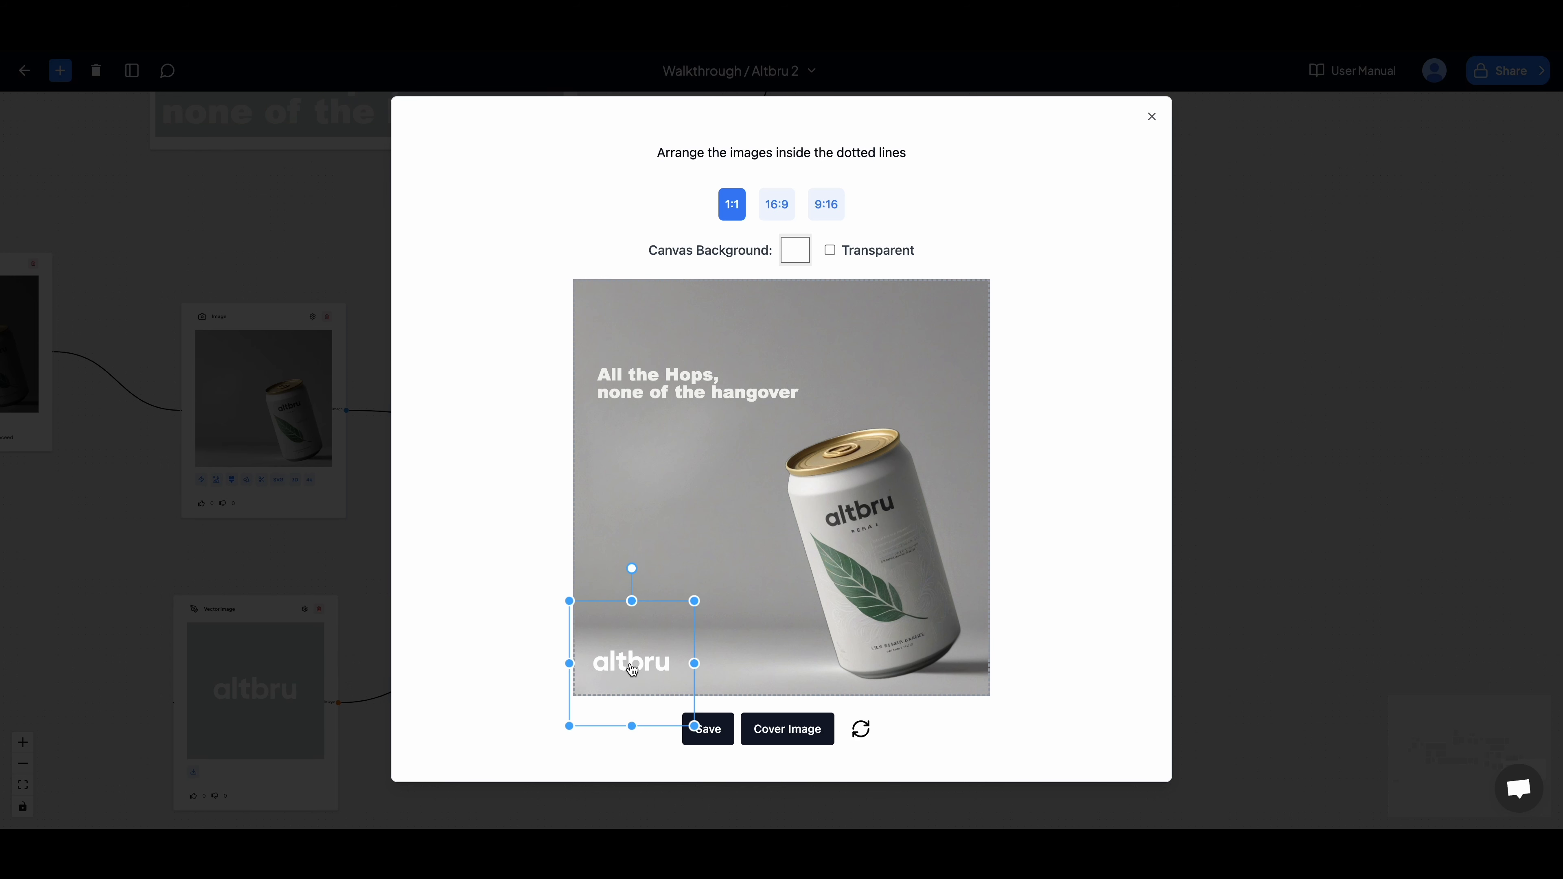
{"action": "left_click", "coordinate": [481, 588]}
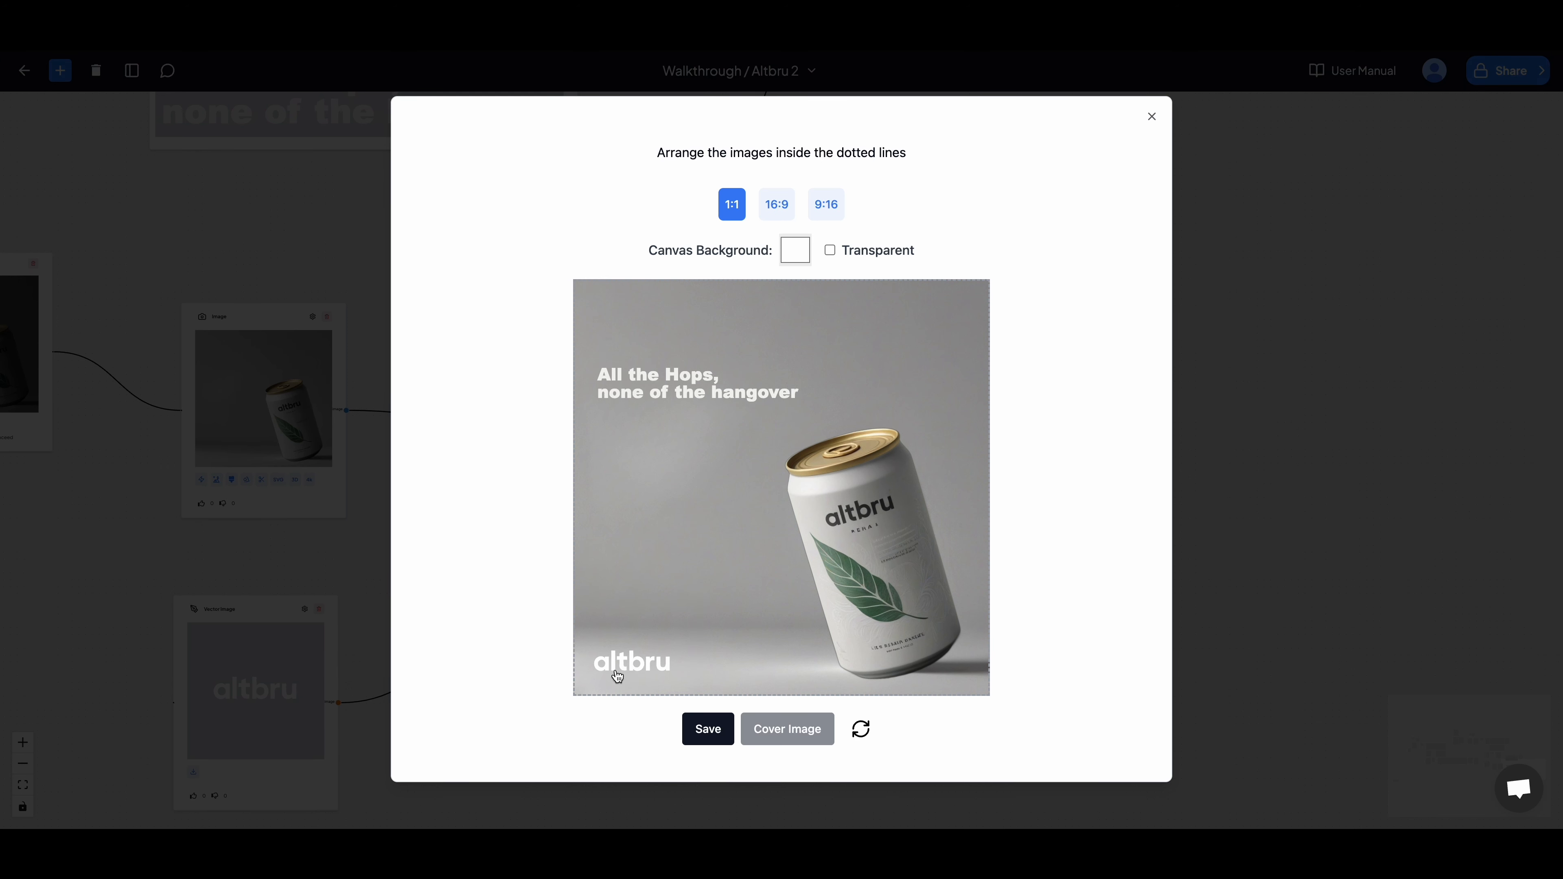
{"action": "left_click", "coordinate": [718, 733]}
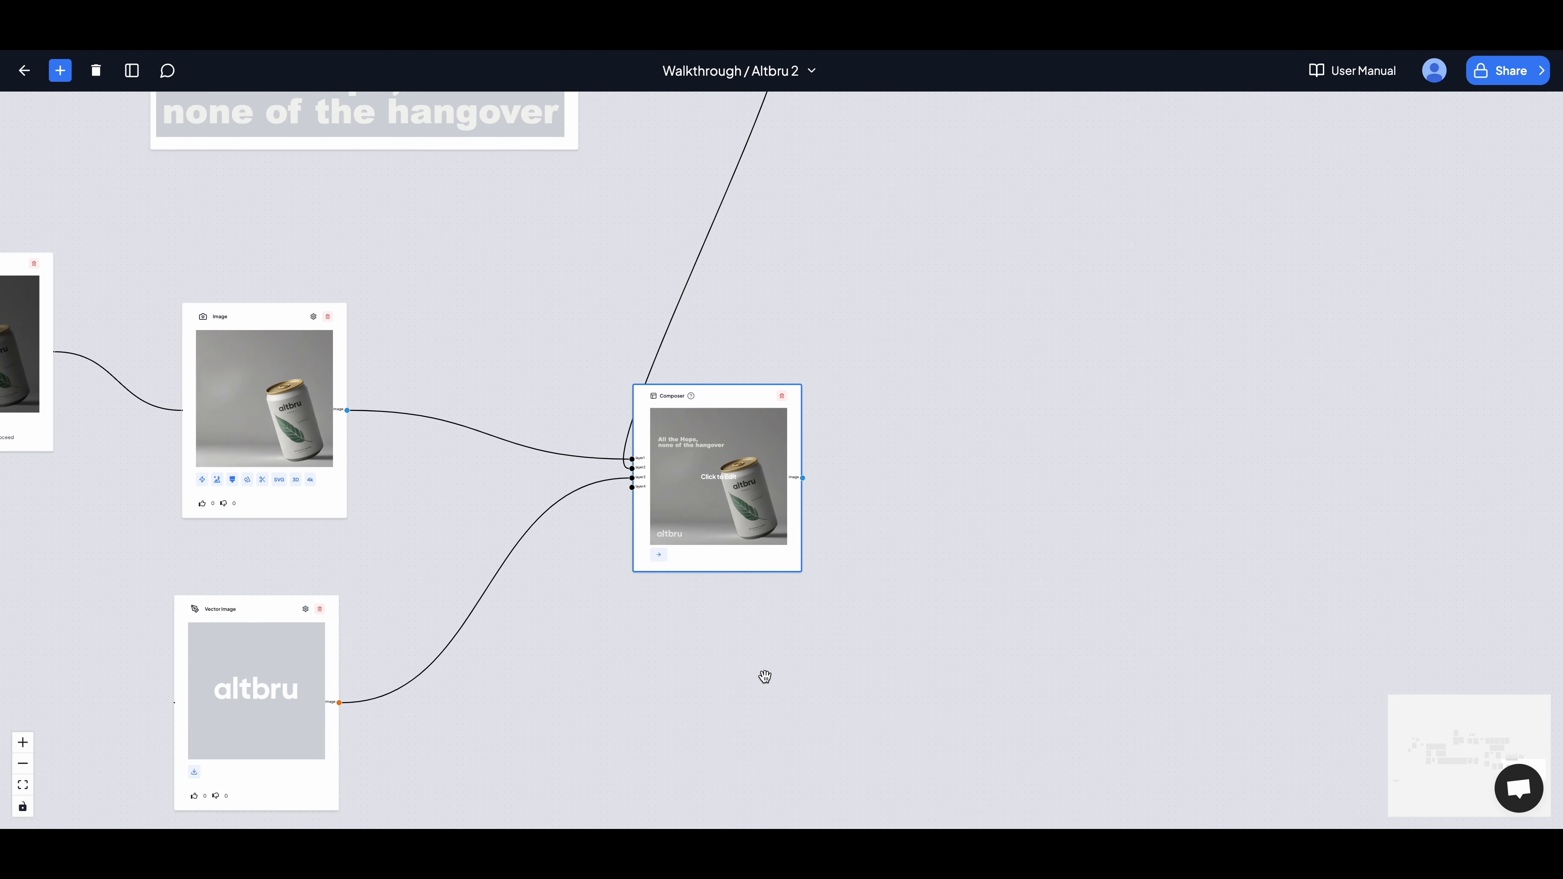
Step: Output the composition as an image and place that node to the right of the Composer
{"action": "left_click", "coordinate": [657, 556]}
{"action": "left_click_drag", "start_coordinate": [887, 399], "coordinate": [1065, 280]}
{"action": "left_click", "coordinate": [792, 756]}
{"action": "scroll", "coordinate": [793, 756], "scroll_direction": "down", "scroll_amount": 2}
{"action": "left_click_drag", "start_coordinate": [739, 698], "coordinate": [812, 656]}
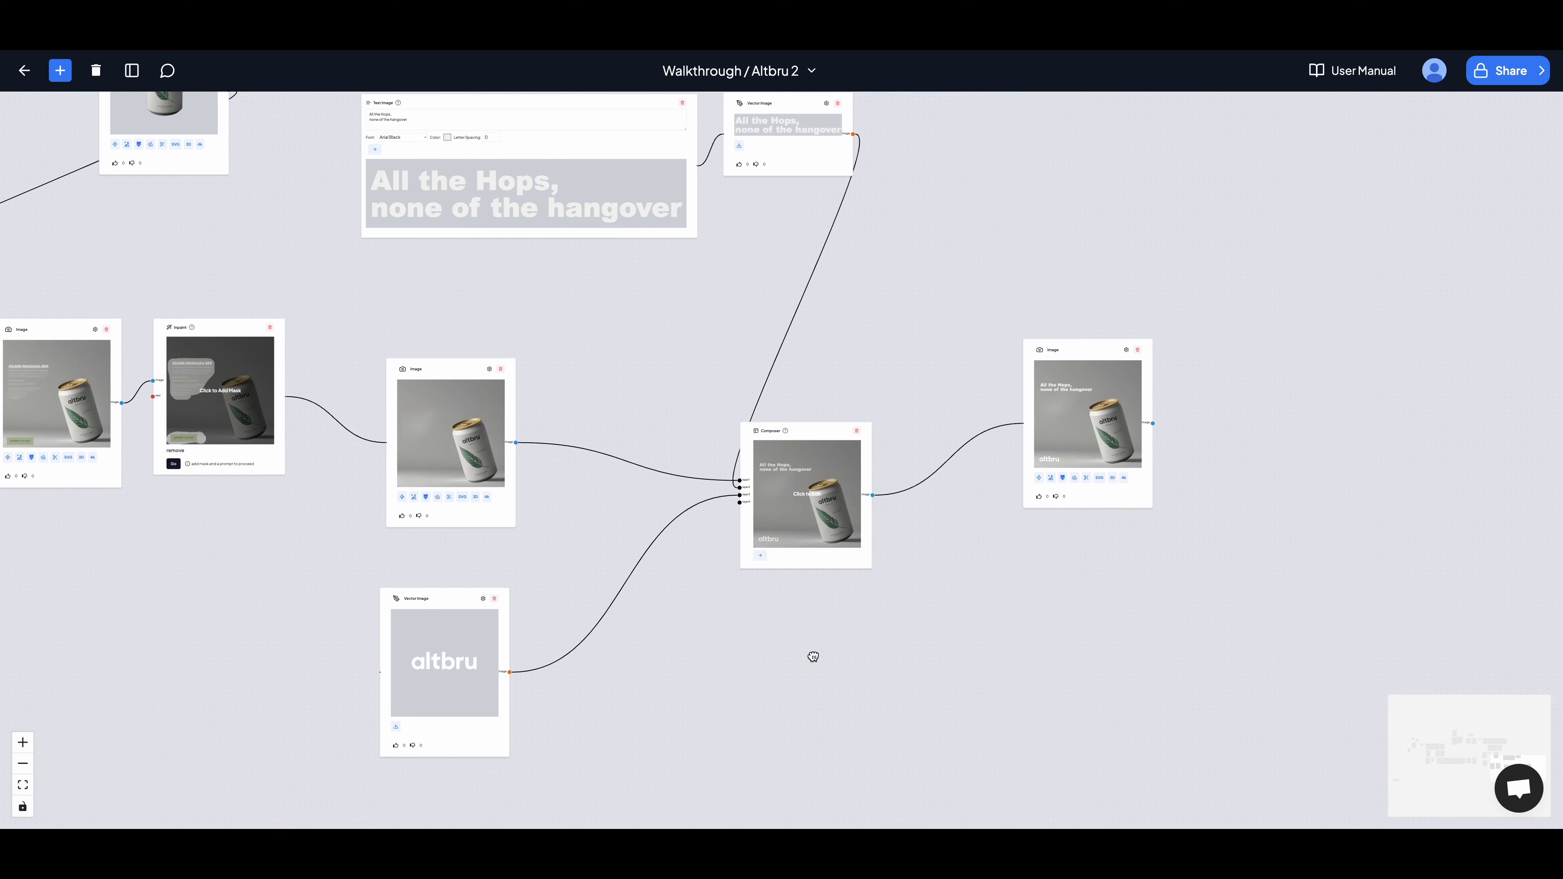
Step: Bring the black altbru logo node from the workflow's start beside the white one and connect it to the Composer's layer3 in its place
{"action": "scroll", "coordinate": [812, 655], "scroll_direction": "down", "scroll_amount": 1}
{"action": "scroll", "coordinate": [821, 662], "scroll_direction": "down", "scroll_amount": 2}
{"action": "scroll", "coordinate": [744, 327], "scroll_direction": "down", "scroll_amount": 1}
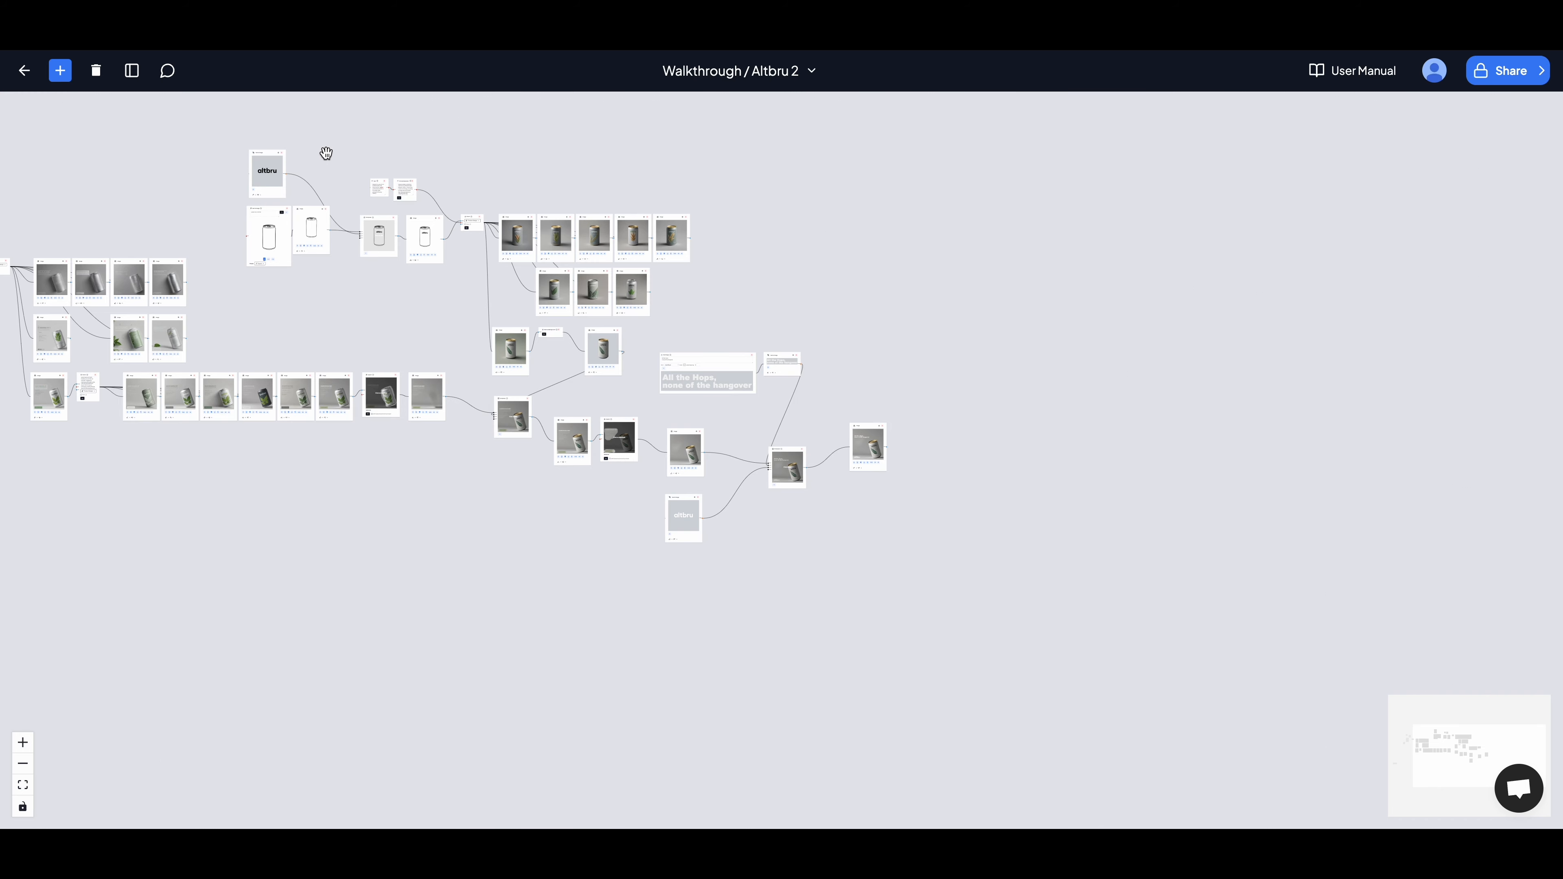
{"action": "scroll", "coordinate": [326, 152], "scroll_direction": "up", "scroll_amount": 3}
{"action": "left_click_drag", "start_coordinate": [208, 155], "coordinate": [935, 704]}
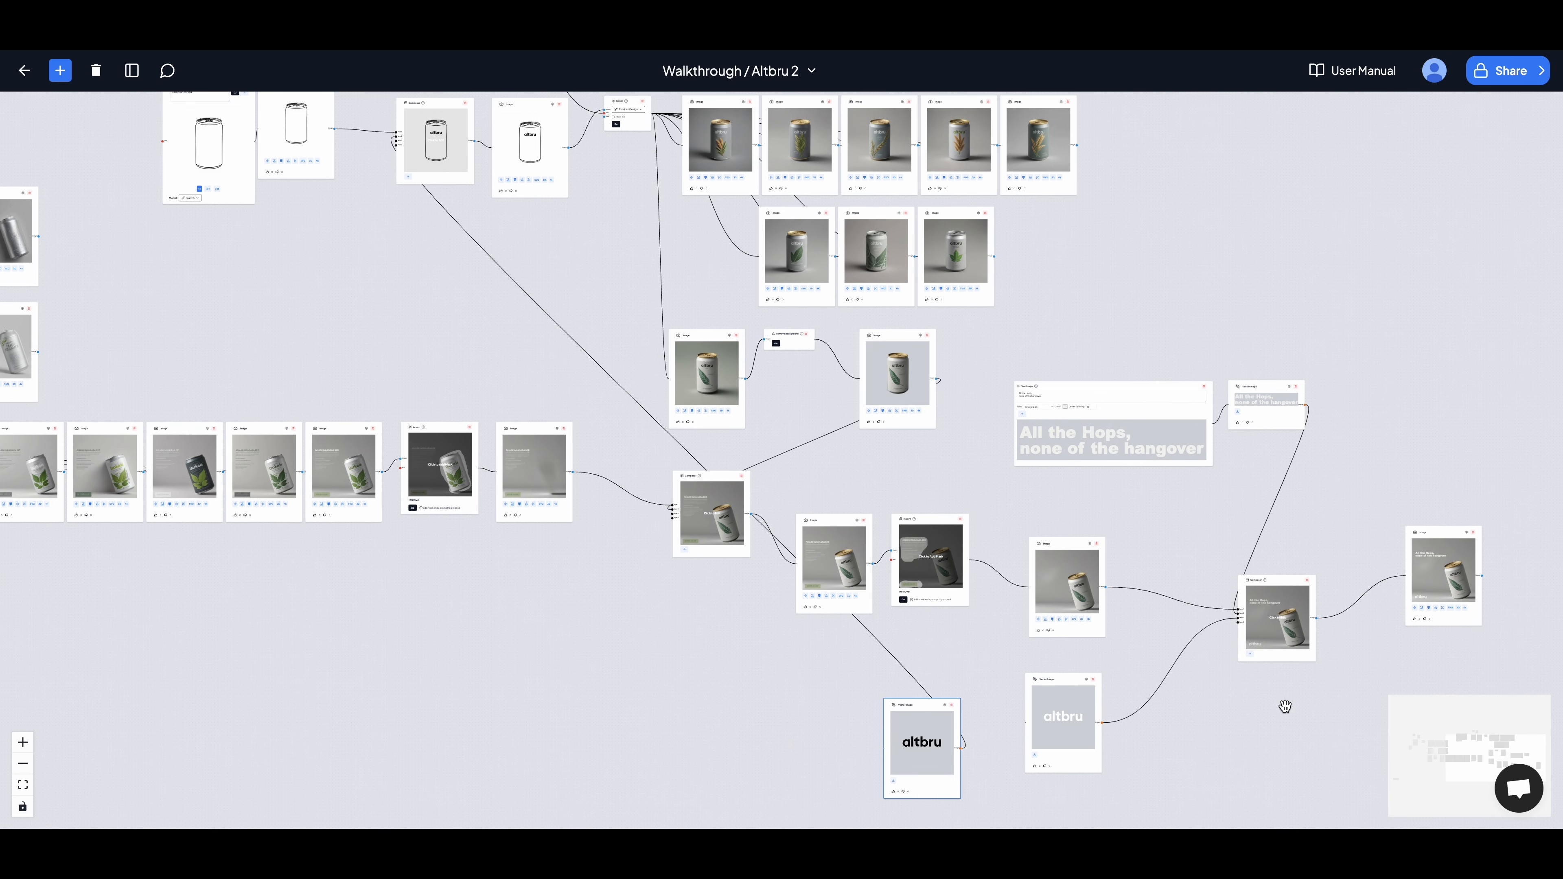
{"action": "left_click_drag", "start_coordinate": [1284, 707], "coordinate": [1009, 648]}
{"action": "scroll", "coordinate": [1009, 649], "scroll_direction": "up", "scroll_amount": 2}
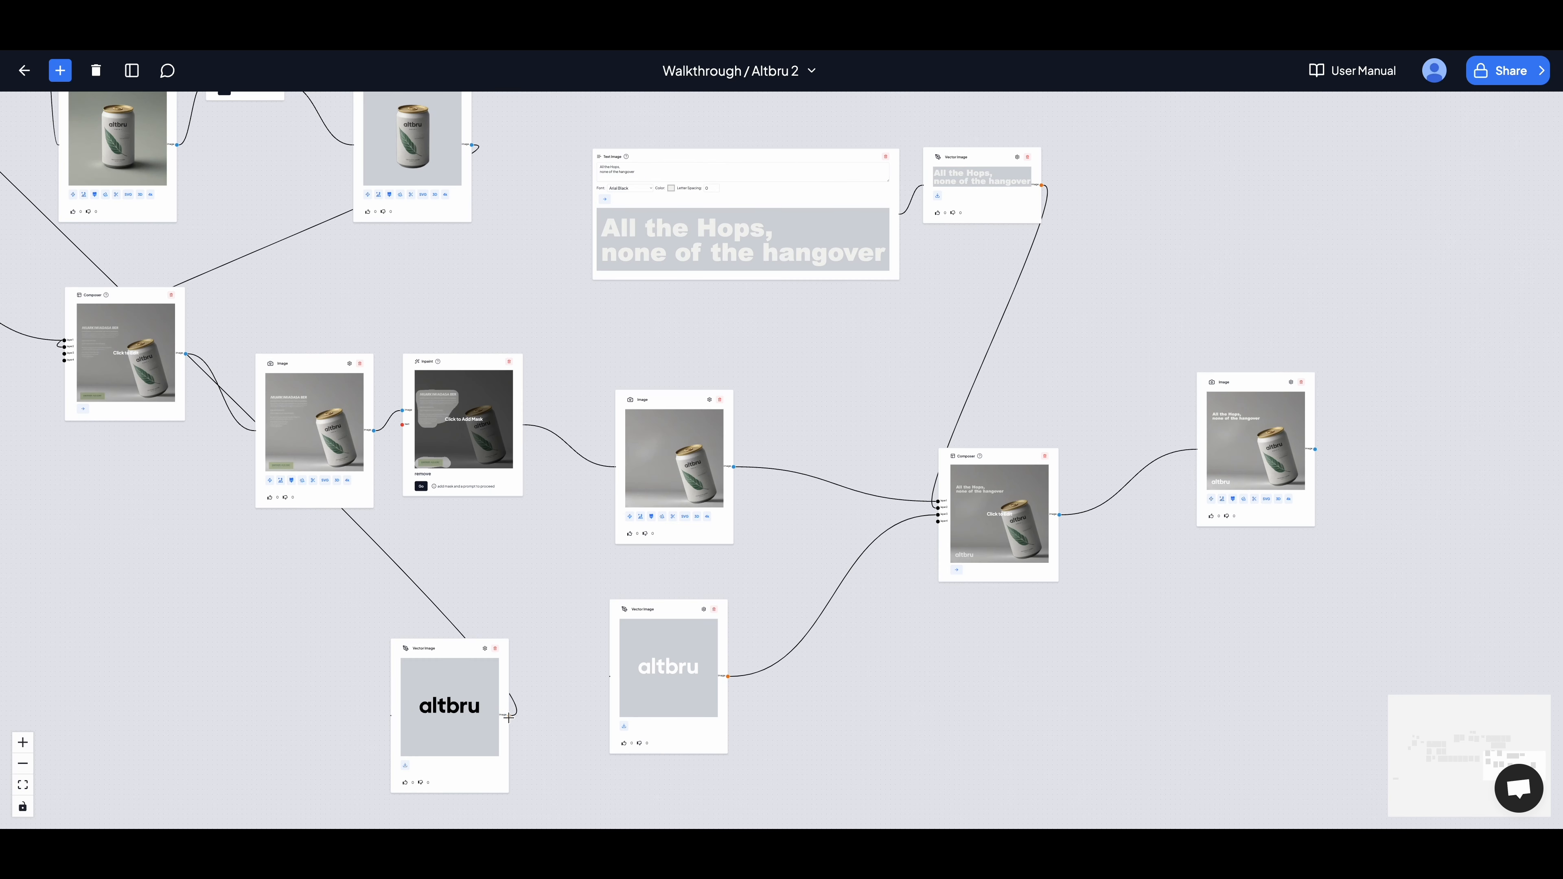
{"action": "left_click_drag", "start_coordinate": [508, 716], "coordinate": [881, 517]}
Step: Shrink the black altbru logo in the poster's lower-left corner, align it with the slogan's left edge, and save the composition
{"action": "left_click", "coordinate": [1001, 523]}
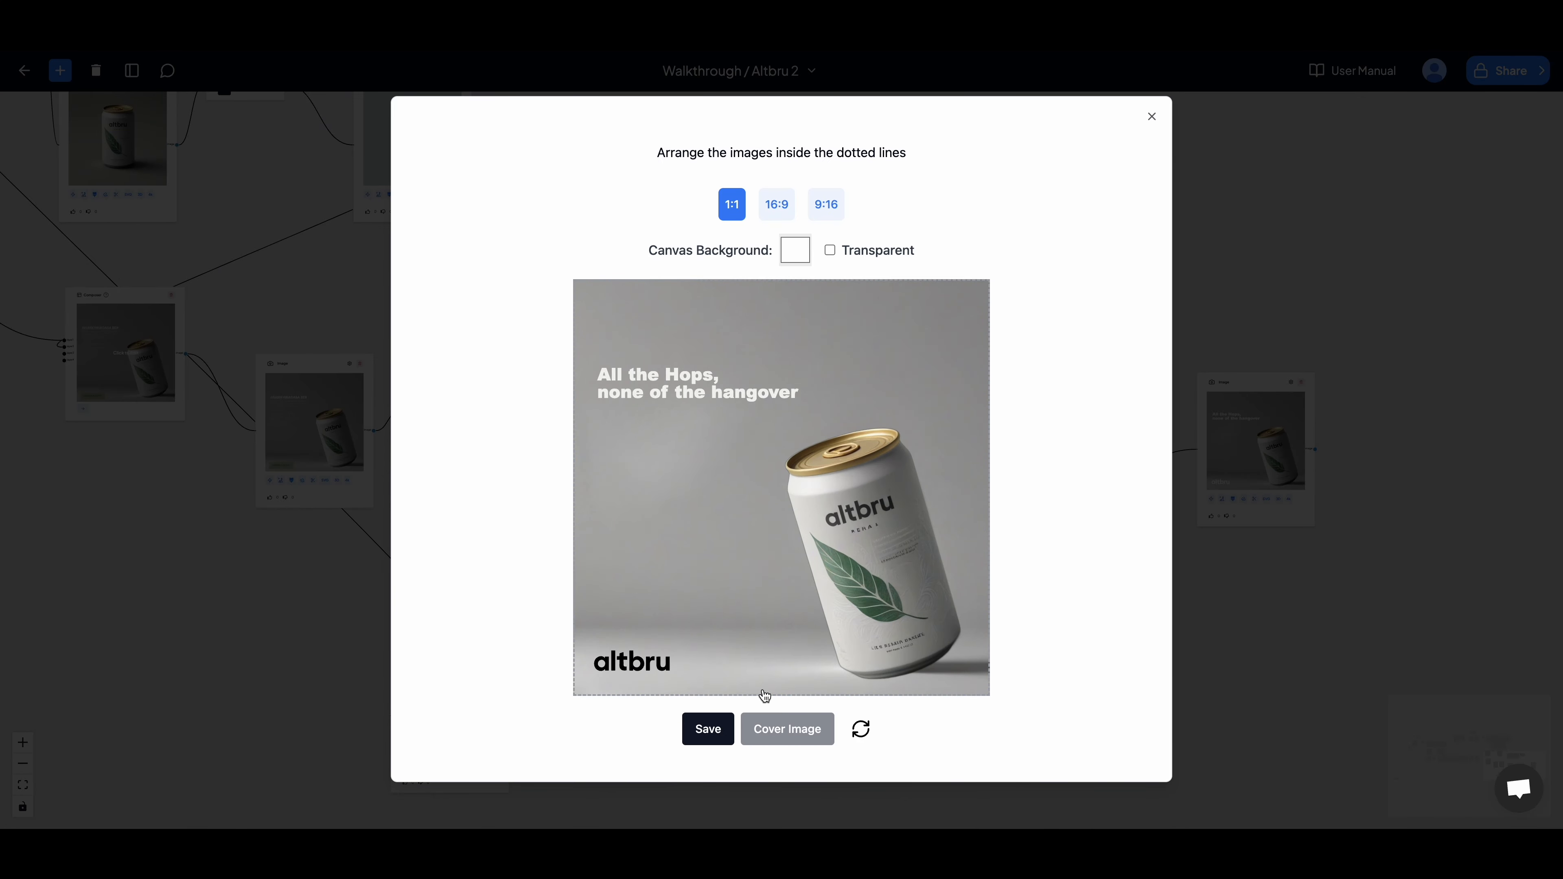
{"action": "left_click", "coordinate": [622, 674]}
{"action": "left_click_drag", "start_coordinate": [695, 725], "coordinate": [672, 703]}
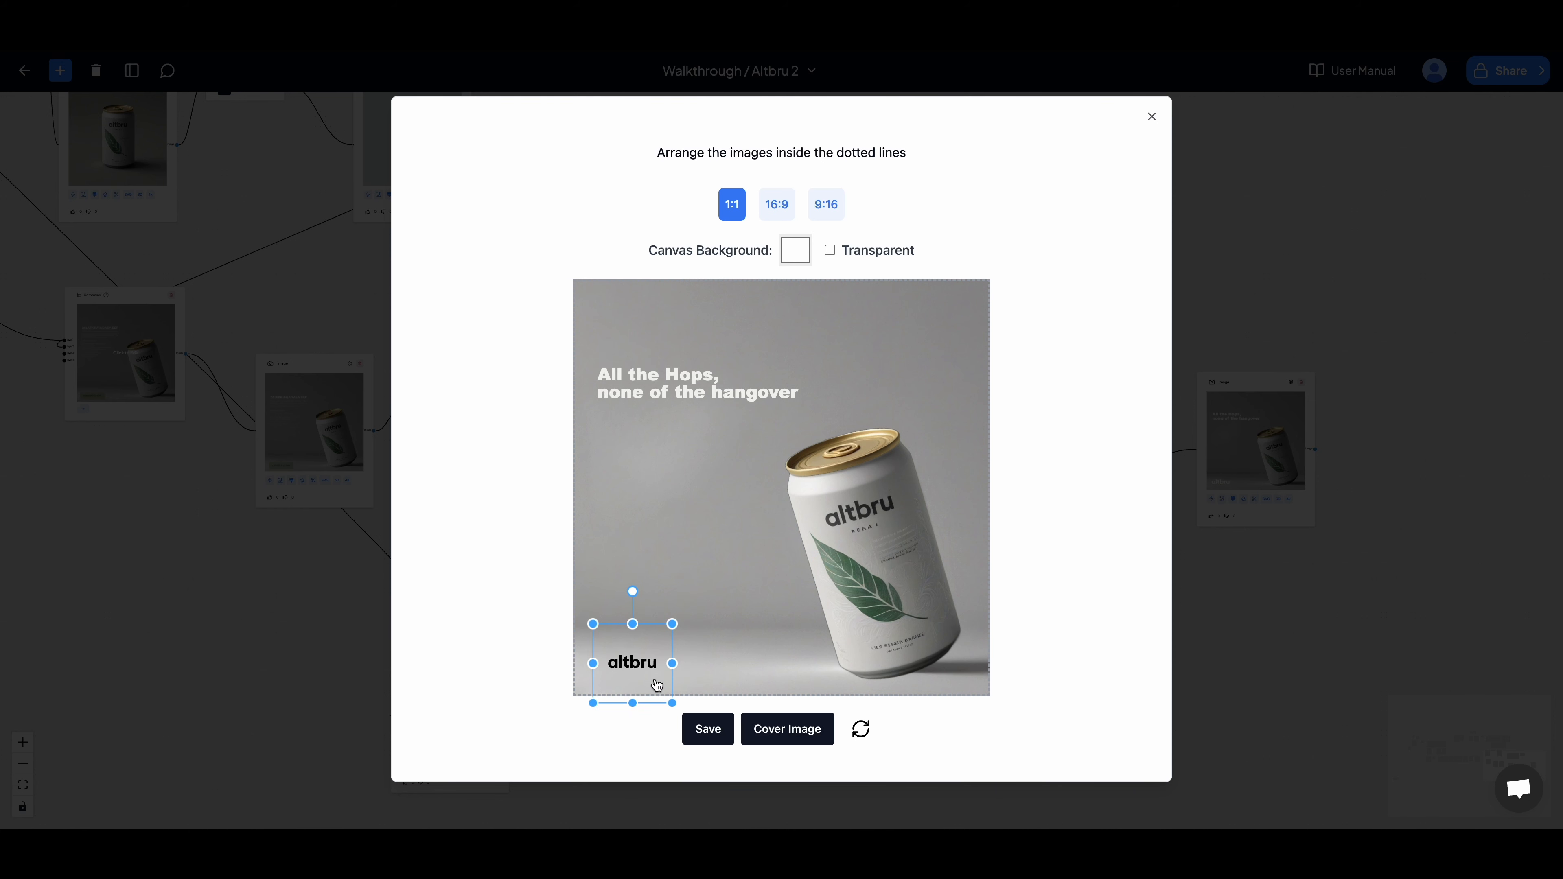
{"action": "left_click", "coordinate": [457, 552]}
{"action": "left_click_drag", "start_coordinate": [624, 673], "coordinate": [621, 664]}
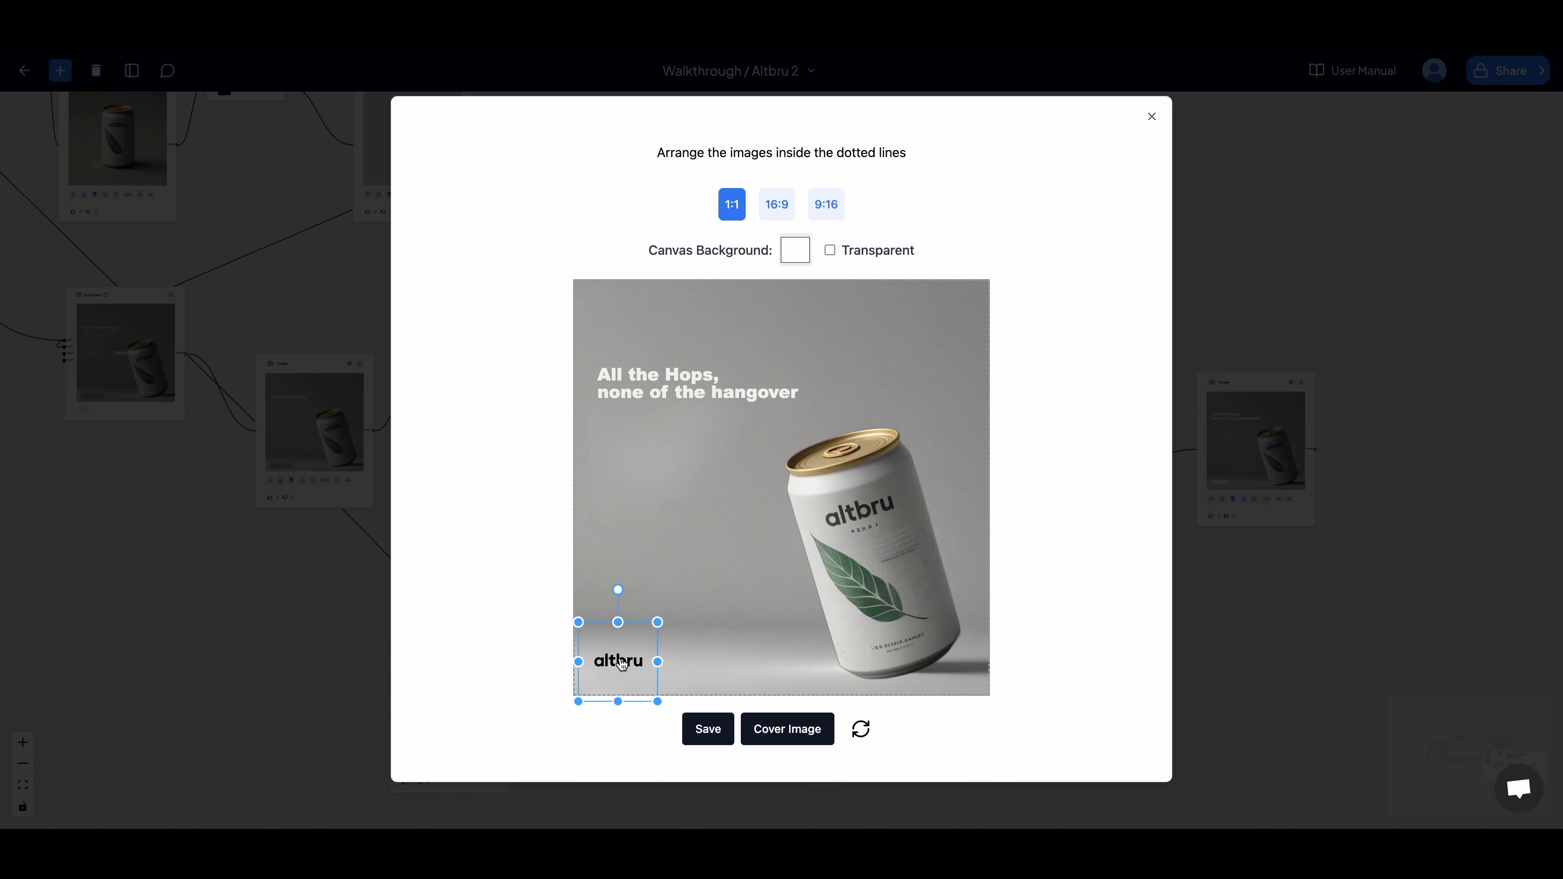
{"action": "left_click", "coordinate": [437, 524]}
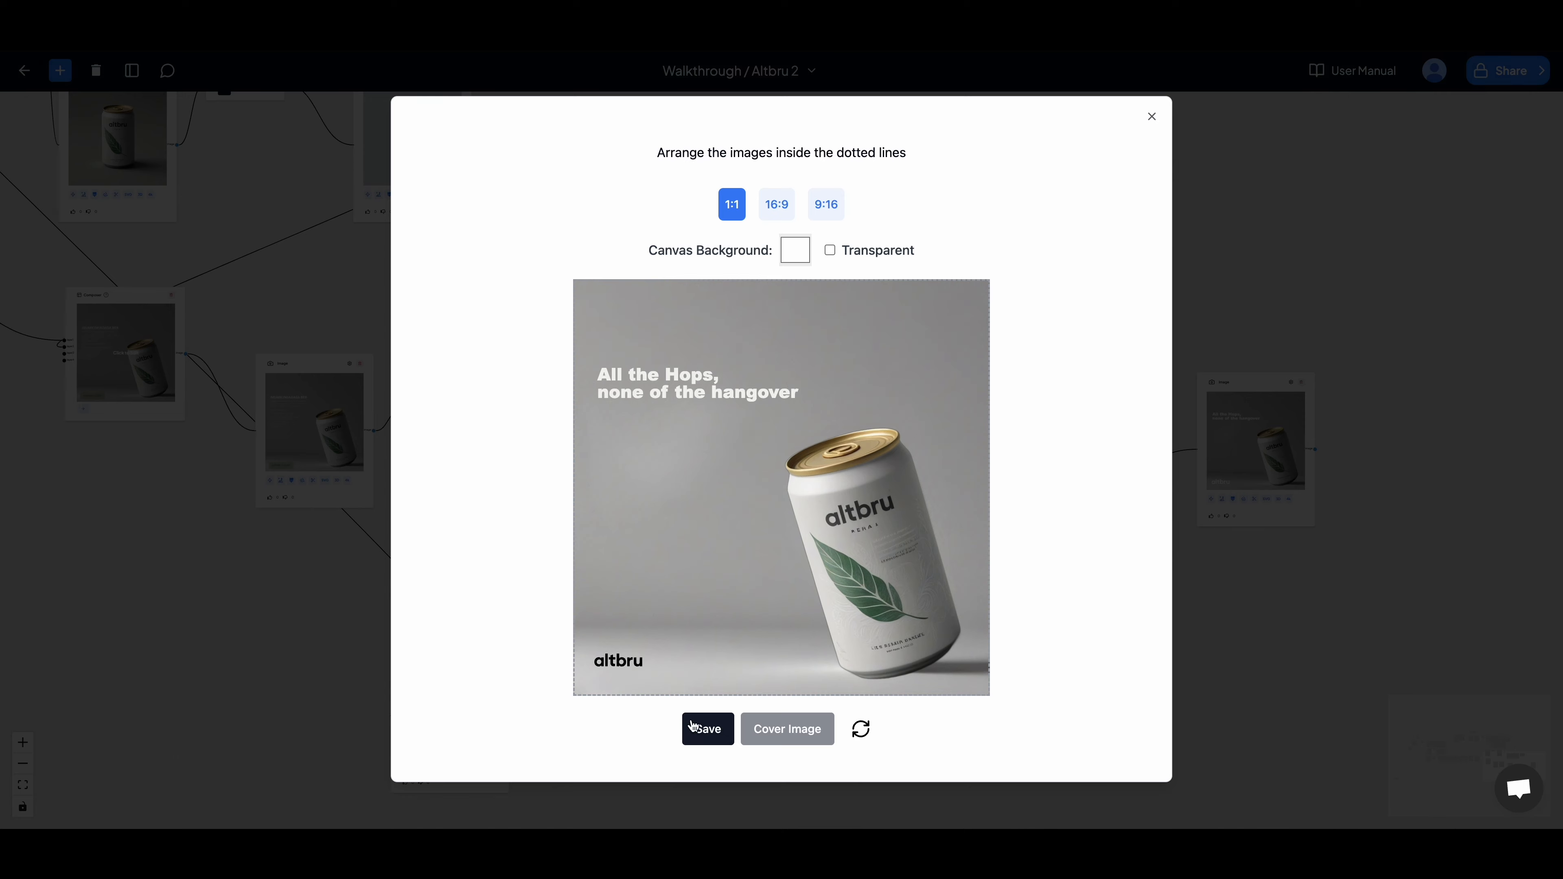
{"action": "left_click", "coordinate": [717, 732]}
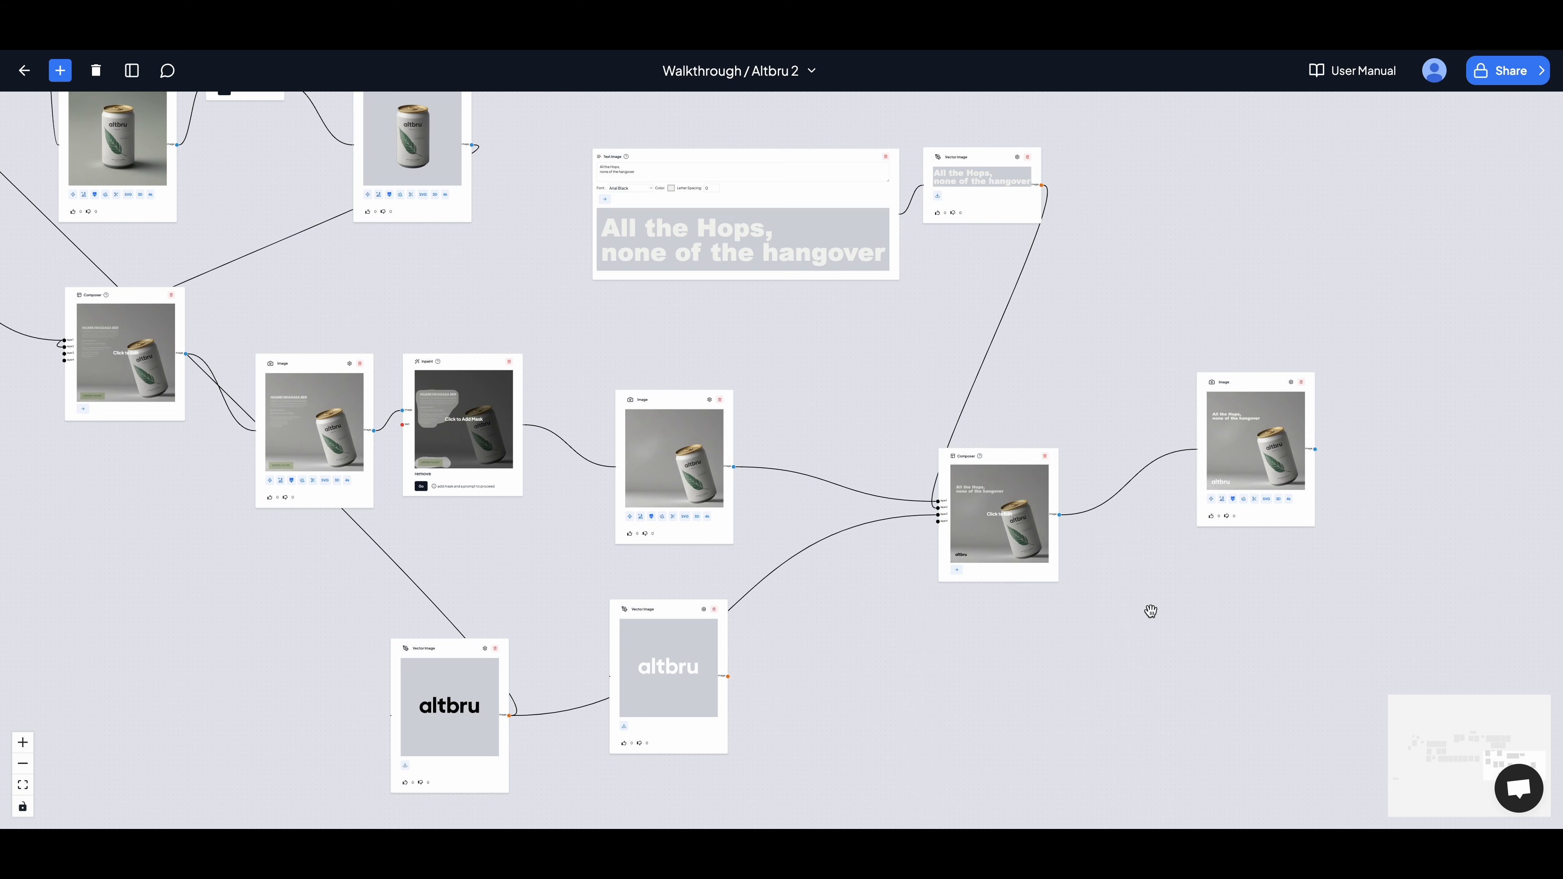
Step: Output the black-logo composition as an image and move that node down, clear of the white-logo version
{"action": "left_click_drag", "start_coordinate": [1151, 611], "coordinate": [925, 597]}
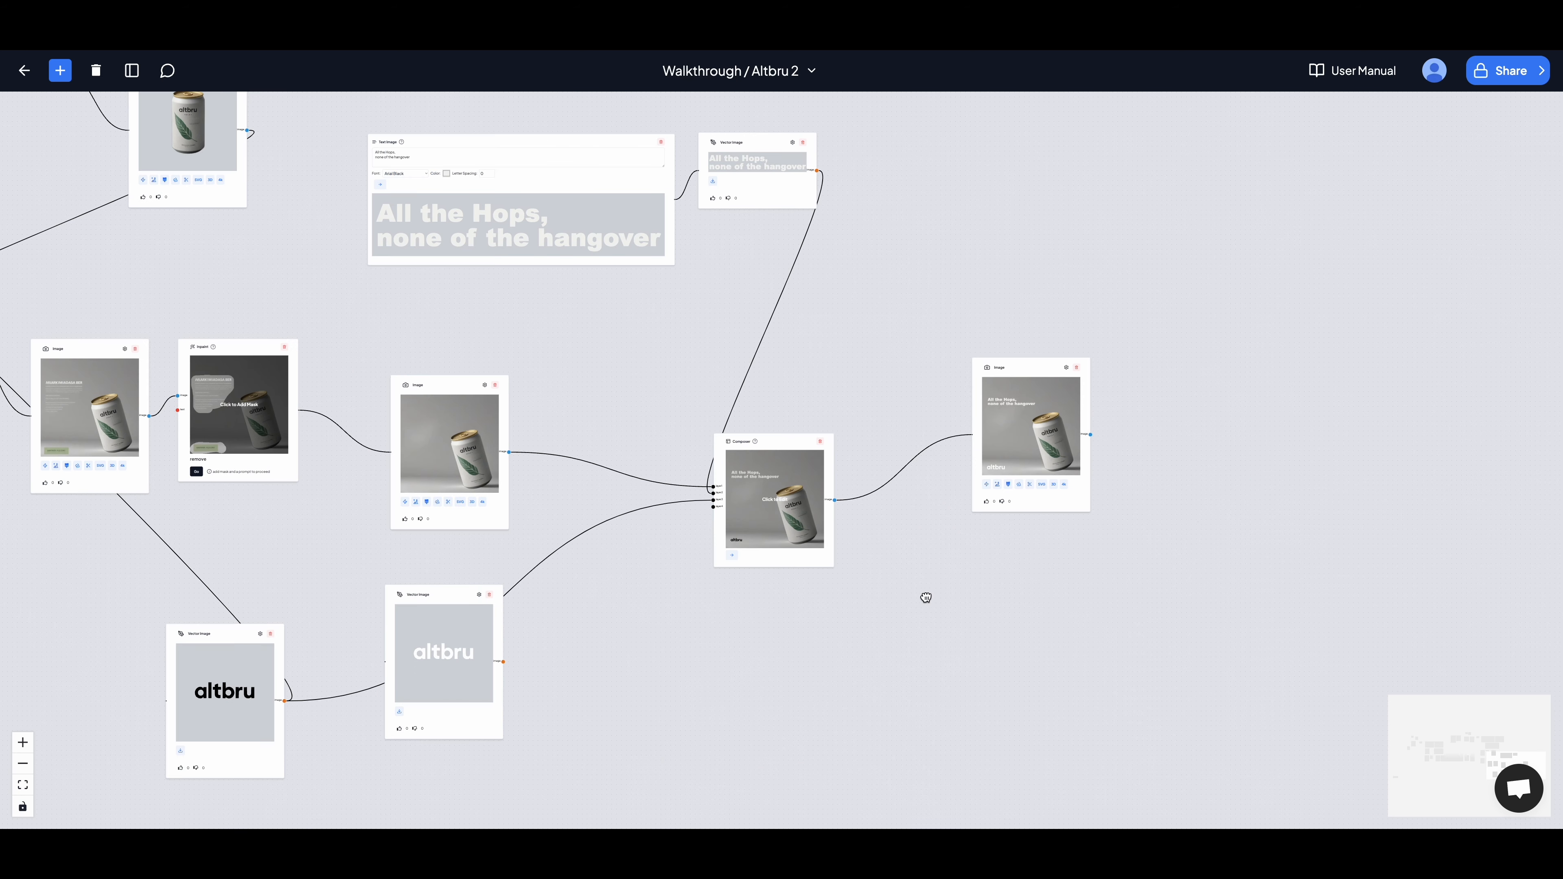
{"action": "scroll", "coordinate": [926, 597], "scroll_direction": "up", "scroll_amount": 5}
{"action": "left_click", "coordinate": [539, 516]}
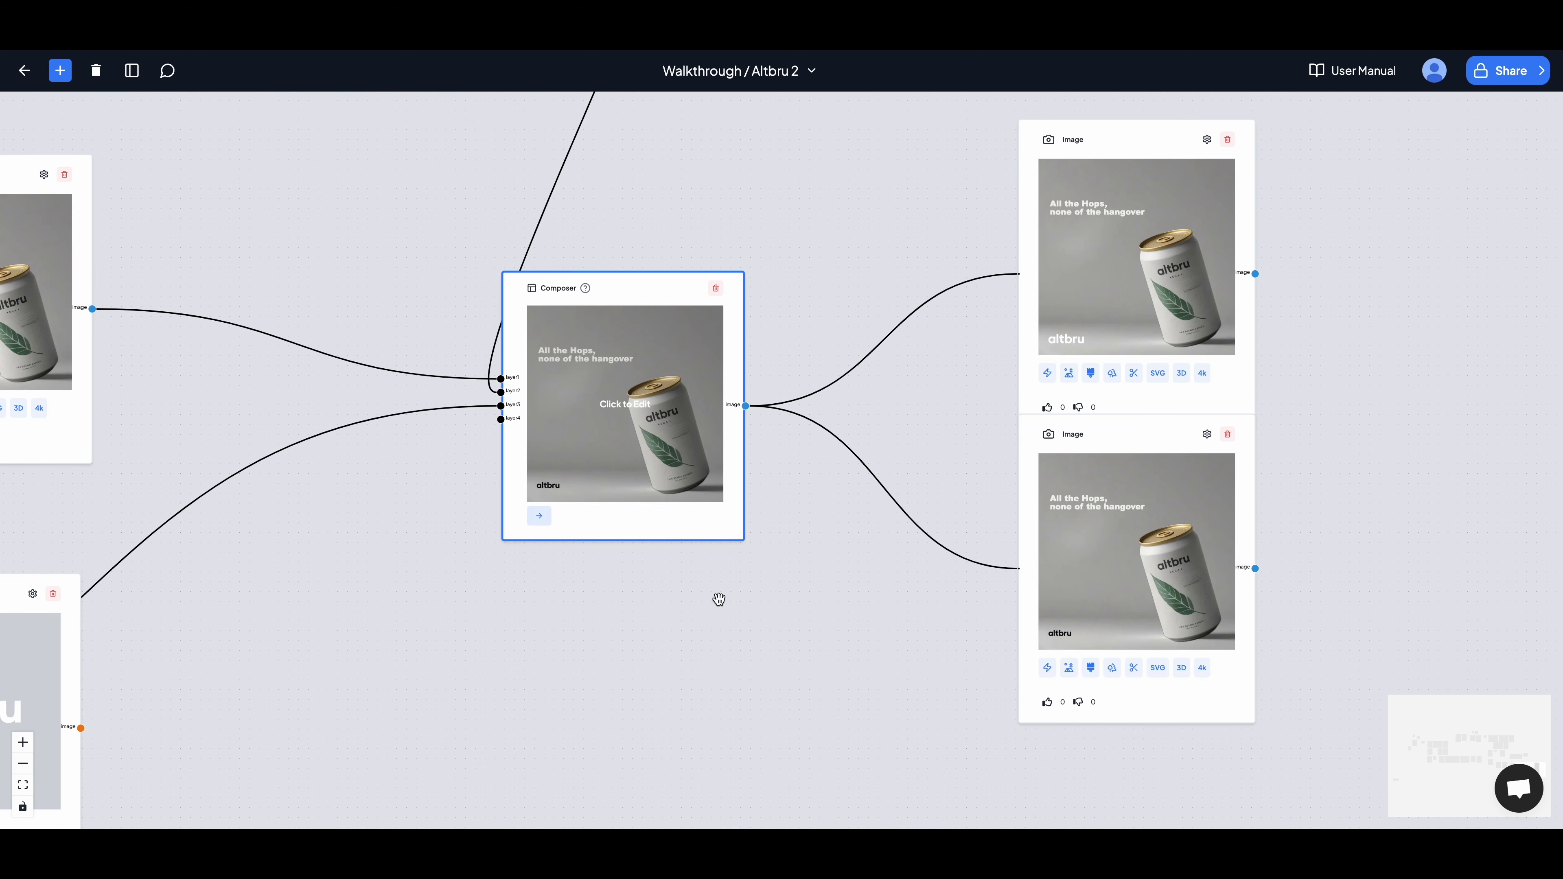
{"action": "left_click_drag", "start_coordinate": [1110, 447], "coordinate": [1112, 512]}
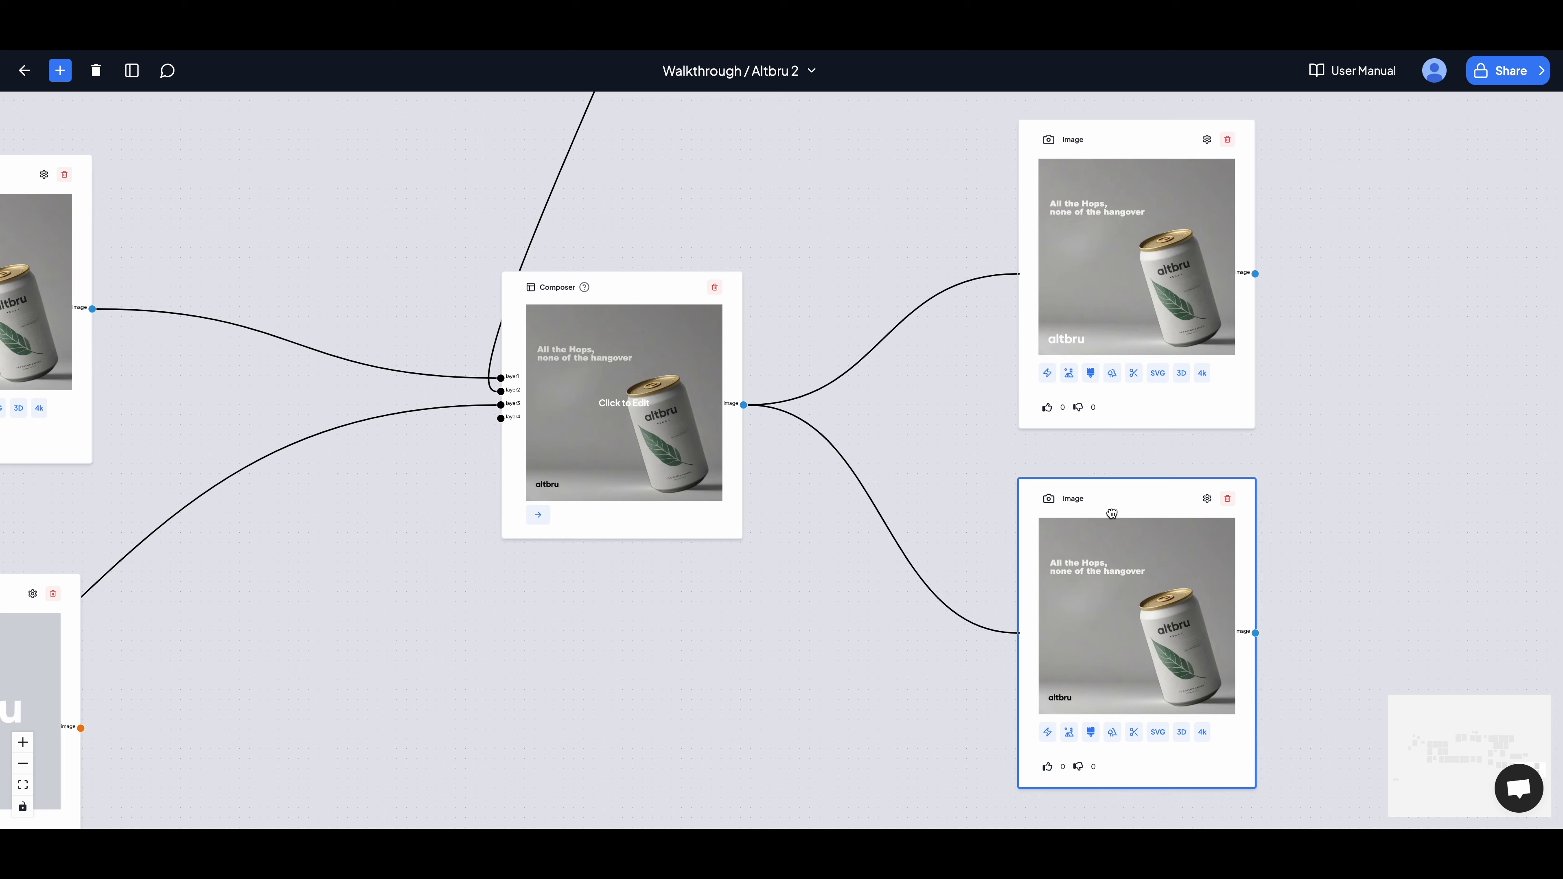
Step: View the white-logo and black-logo poster images enlarged, one after the other, to compare them
{"action": "left_click_drag", "start_coordinate": [1336, 416], "coordinate": [962, 332]}
{"action": "scroll", "coordinate": [959, 332], "scroll_direction": "down", "scroll_amount": 3}
{"action": "left_click_drag", "start_coordinate": [1045, 357], "coordinate": [1046, 443]}
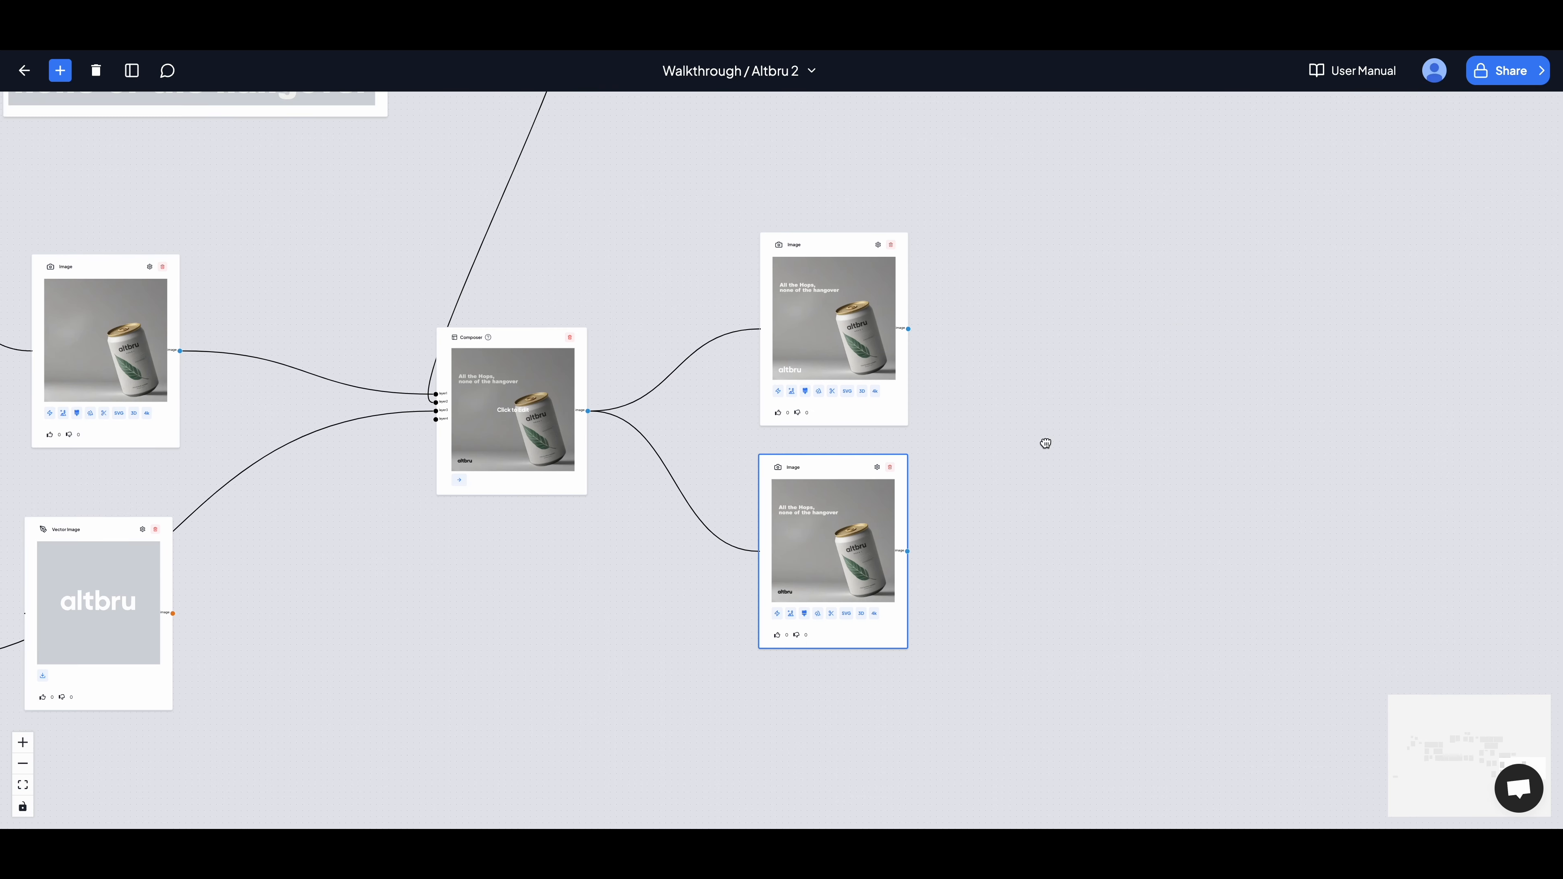
{"action": "scroll", "coordinate": [1045, 441], "scroll_direction": "down", "scroll_amount": 3}
{"action": "scroll", "coordinate": [1157, 457], "scroll_direction": "up", "scroll_amount": 5}
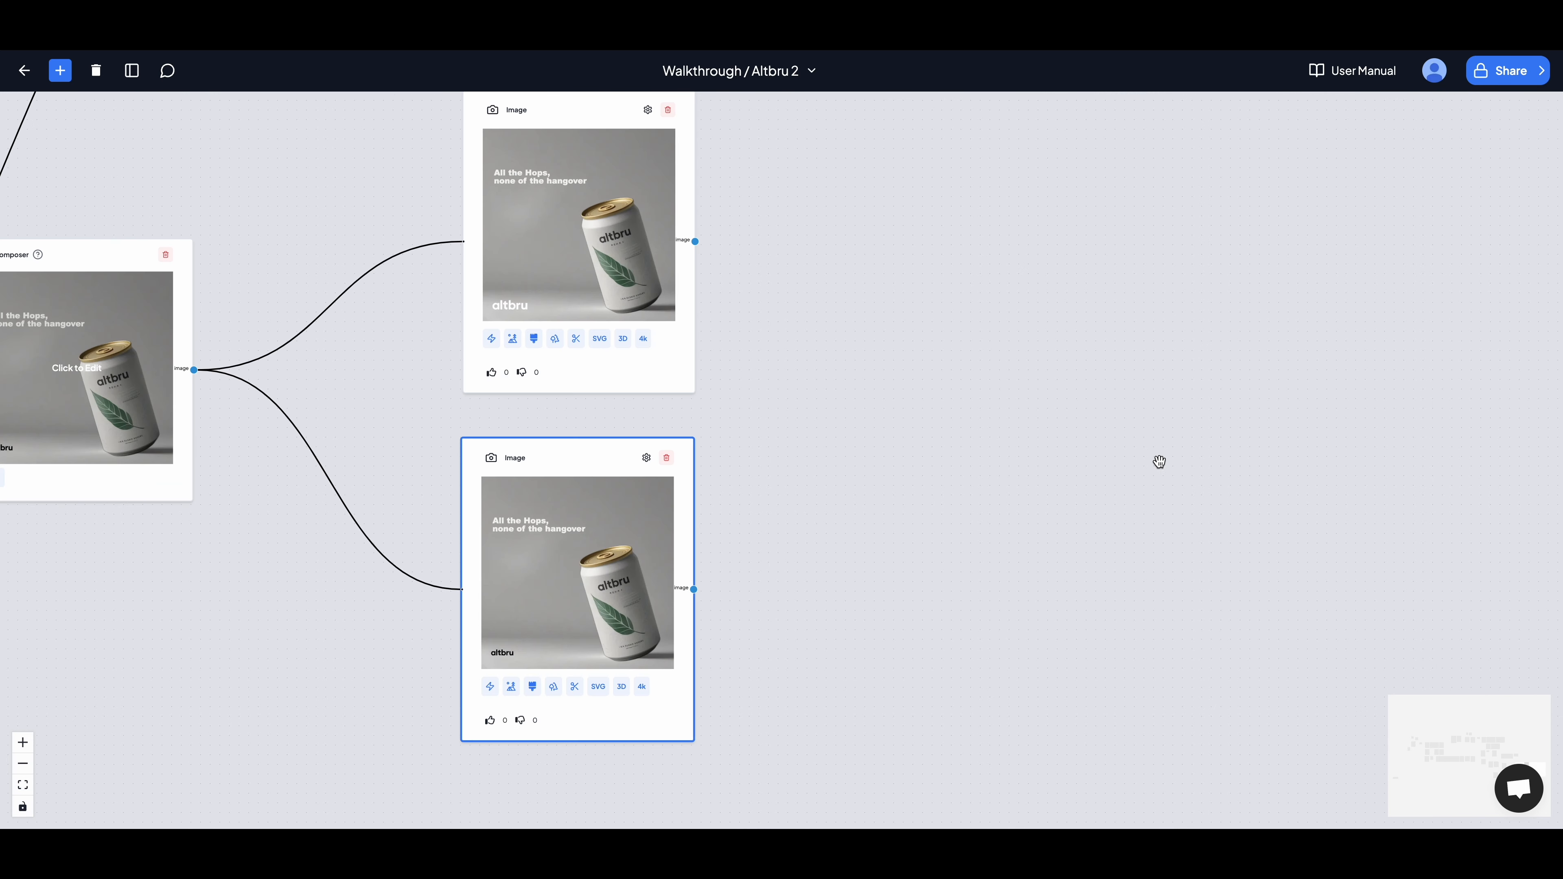
{"action": "left_click", "coordinate": [564, 225]}
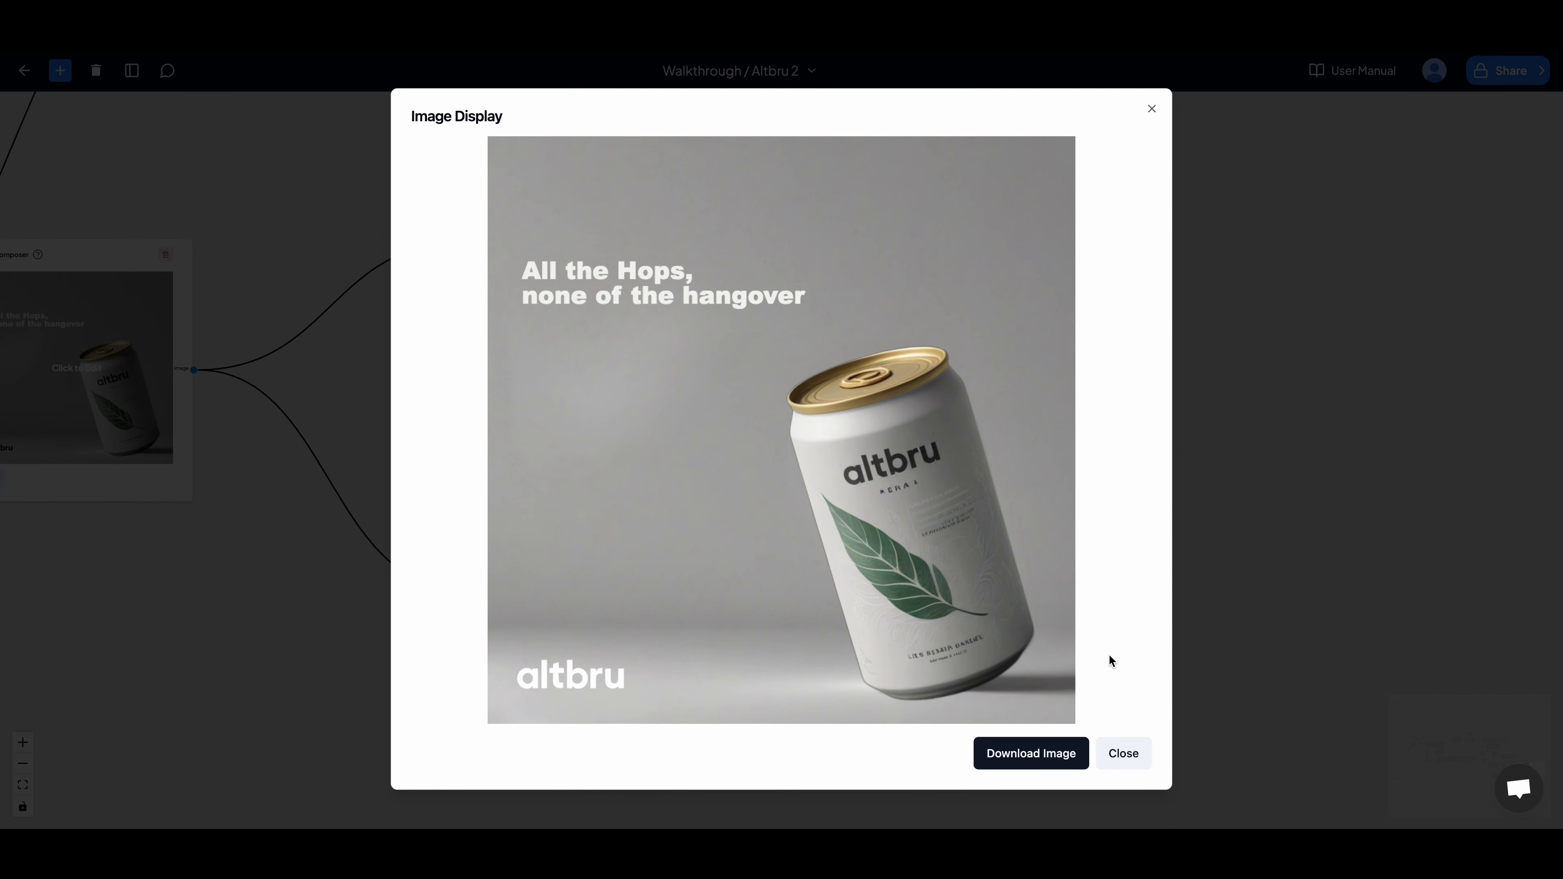
{"action": "left_click", "coordinate": [1123, 752]}
{"action": "left_click", "coordinate": [531, 561]}
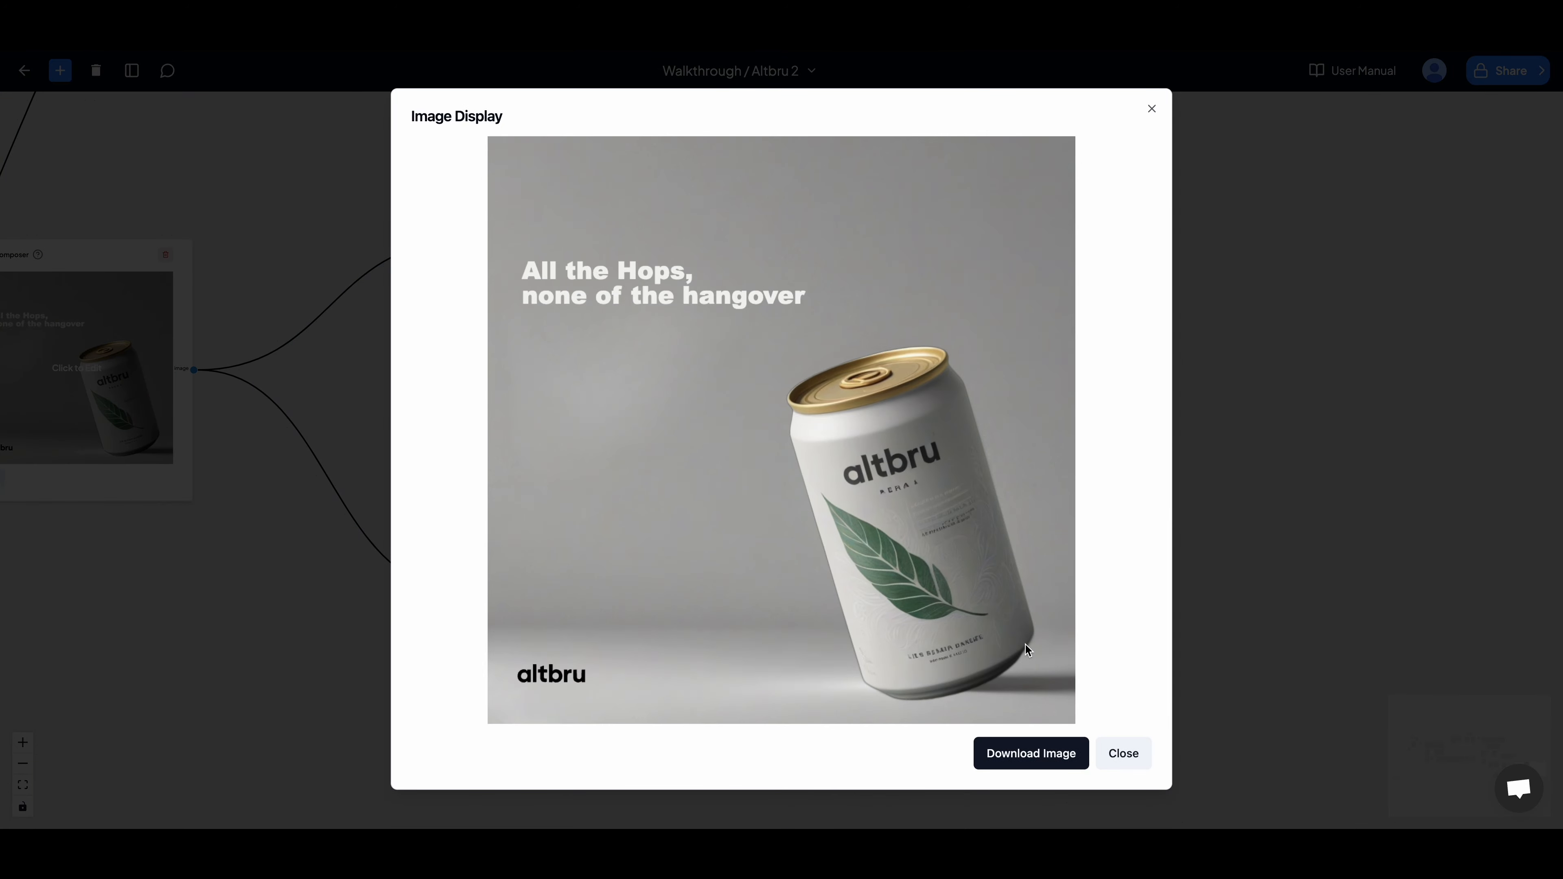
{"action": "left_click", "coordinate": [1117, 752]}
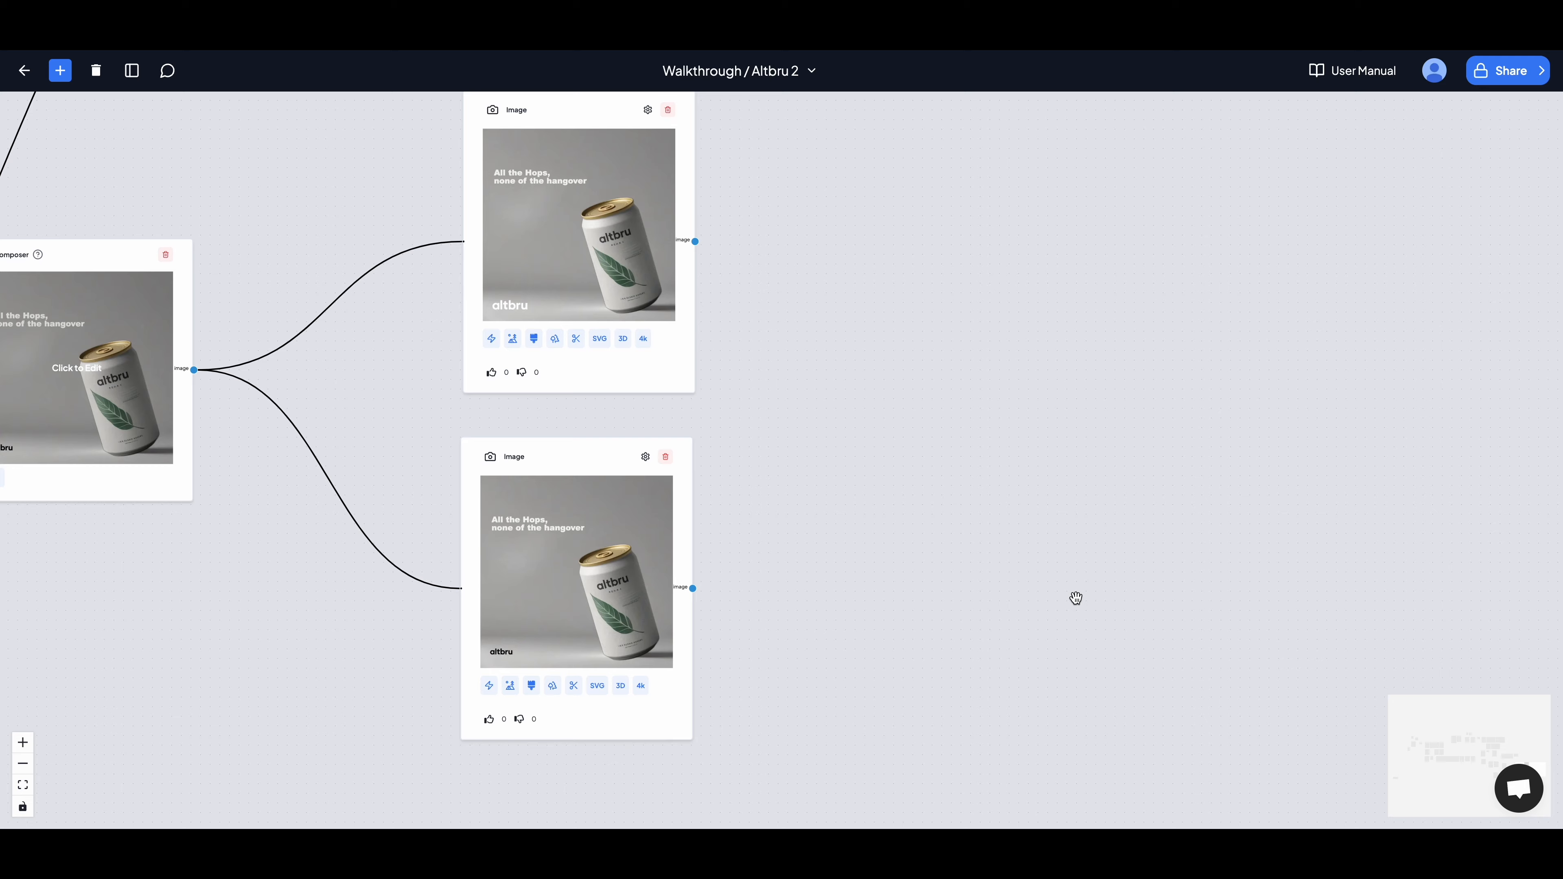
{"action": "scroll", "coordinate": [1075, 598], "scroll_direction": "down", "scroll_amount": 3}
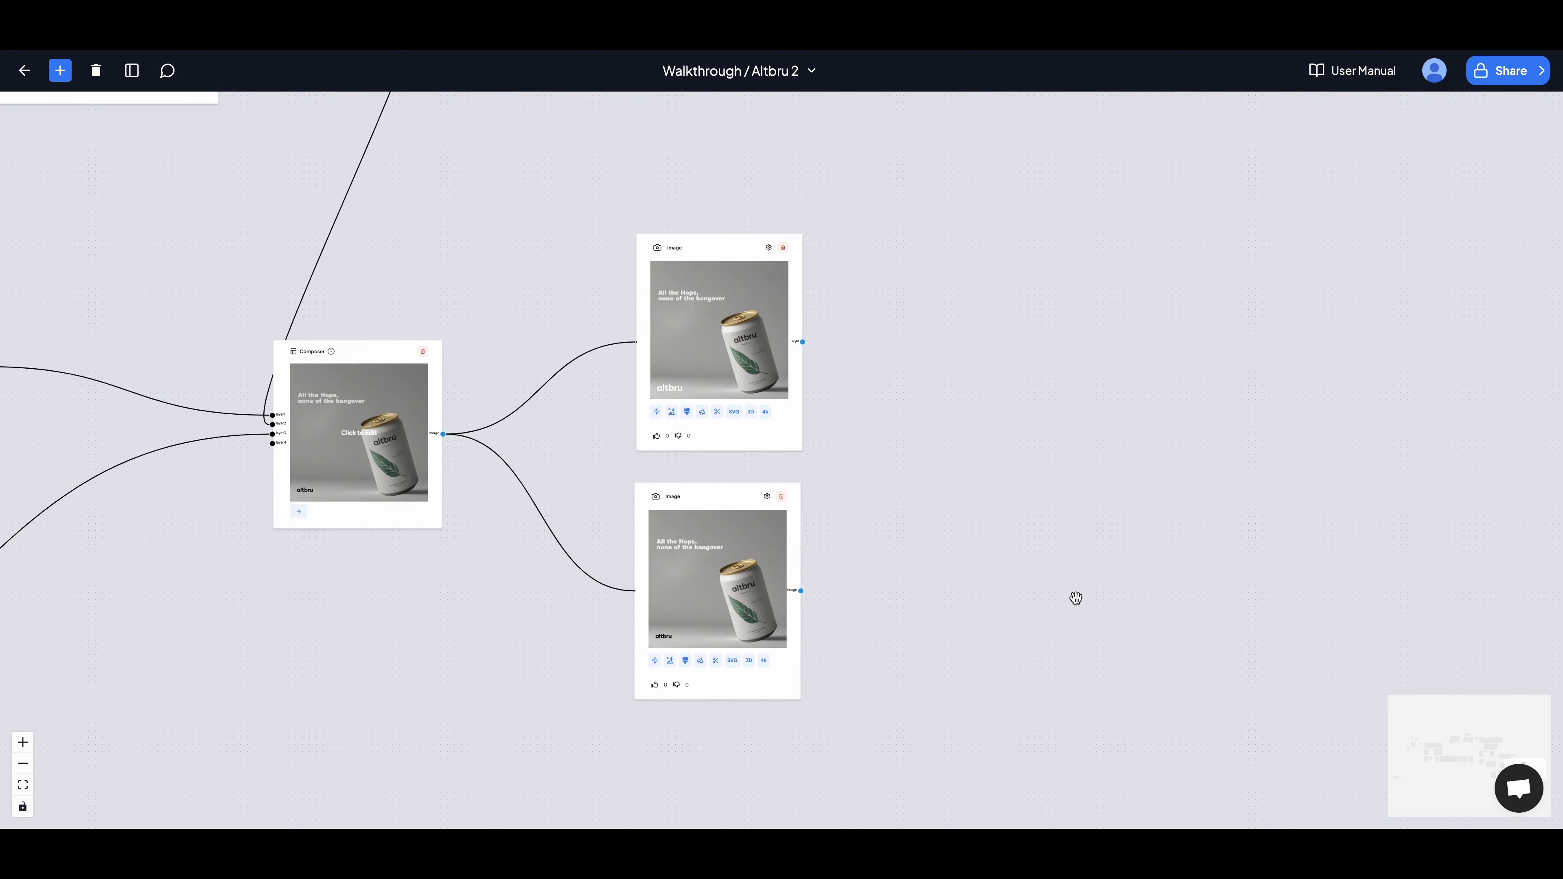
Step: Look over the whole workflow and check the invitation and public access options for sharing the Altbru 2 board
{"action": "scroll", "coordinate": [1075, 586], "scroll_direction": "down", "scroll_amount": 3}
{"action": "scroll", "coordinate": [1067, 429], "scroll_direction": "down", "scroll_amount": 2}
{"action": "scroll", "coordinate": [1067, 429], "scroll_direction": "down", "scroll_amount": 3}
{"action": "left_click_drag", "start_coordinate": [1023, 284], "coordinate": [1367, 432]}
{"action": "scroll", "coordinate": [1325, 408], "scroll_direction": "down", "scroll_amount": 2}
{"action": "scroll", "coordinate": [1322, 409], "scroll_direction": "up", "scroll_amount": 3}
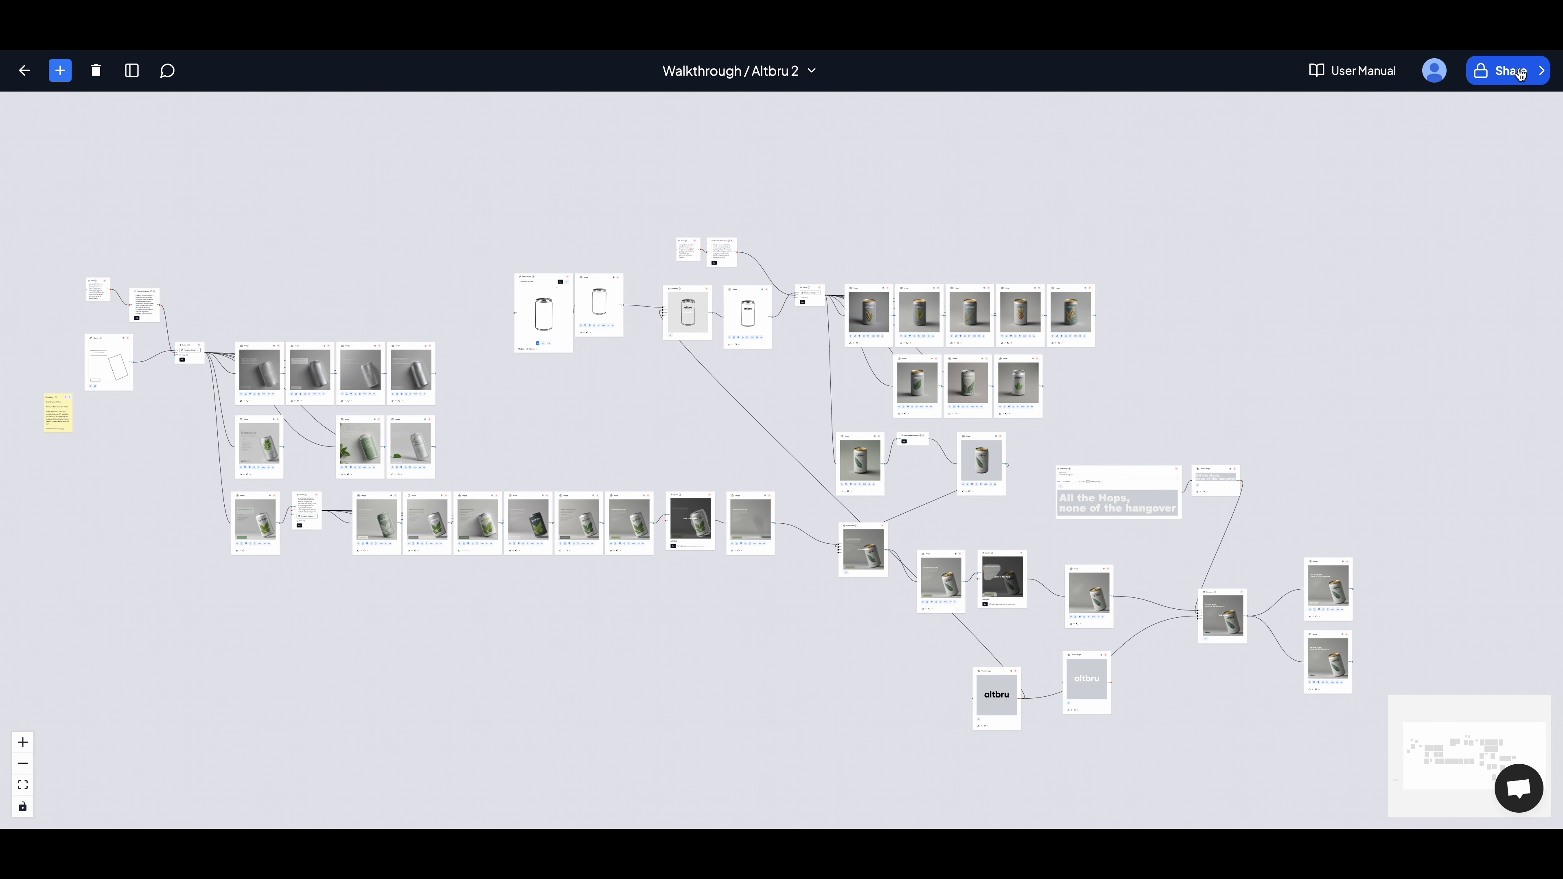
{"action": "left_click", "coordinate": [1521, 73]}
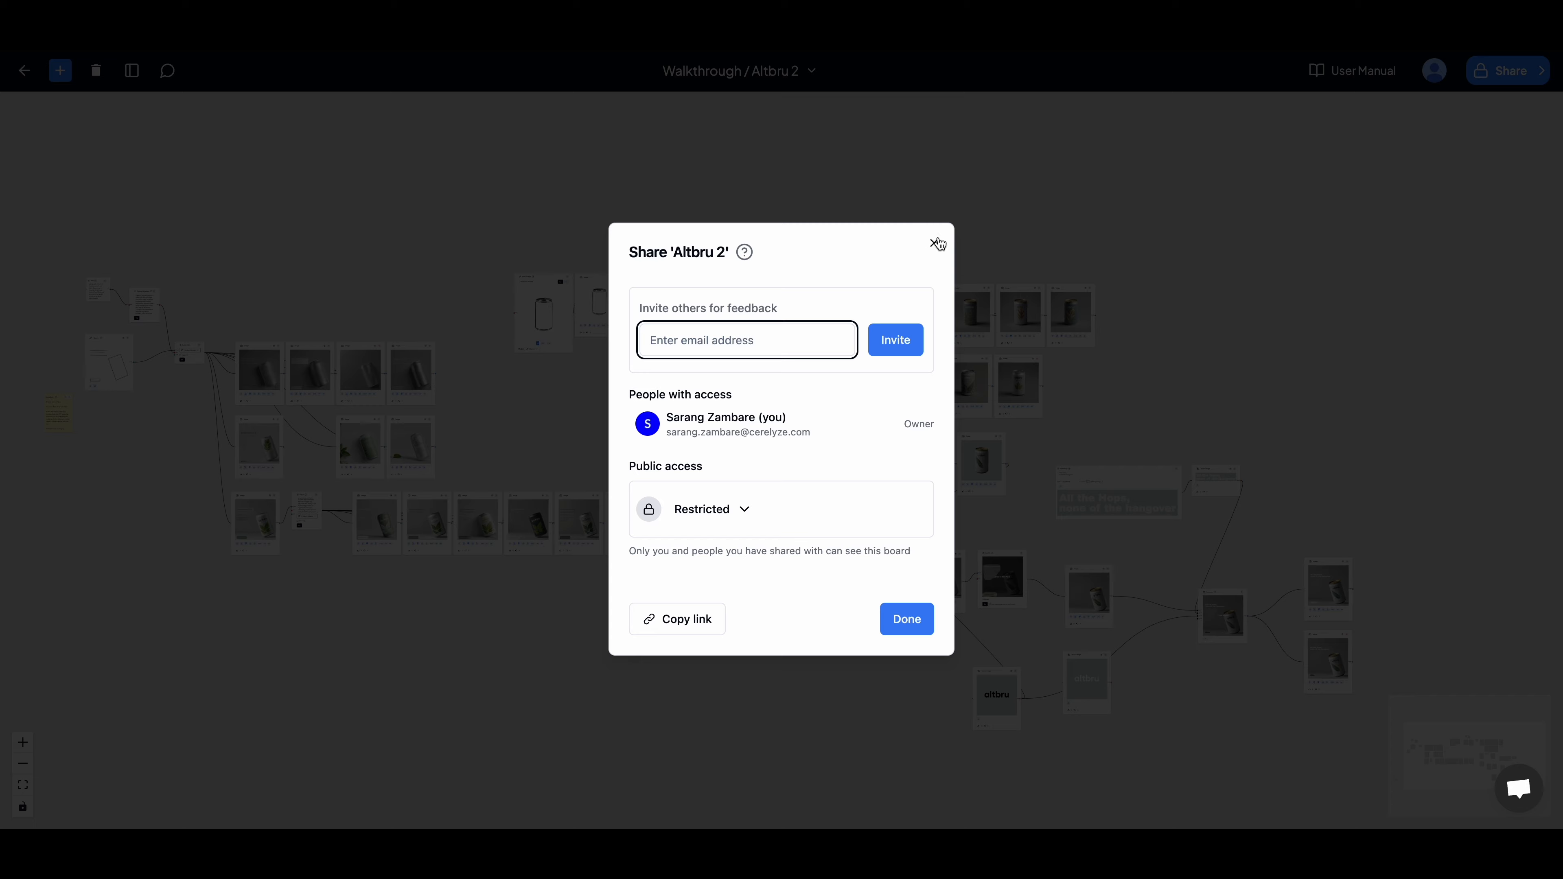
{"action": "left_click", "coordinate": [937, 243]}
Step: View the final white-logo and black-logo posters at the end of the workflow again in enlarged form
{"action": "scroll", "coordinate": [1214, 310], "scroll_direction": "down", "scroll_amount": 2}
{"action": "scroll", "coordinate": [1171, 388], "scroll_direction": "up", "scroll_amount": 2}
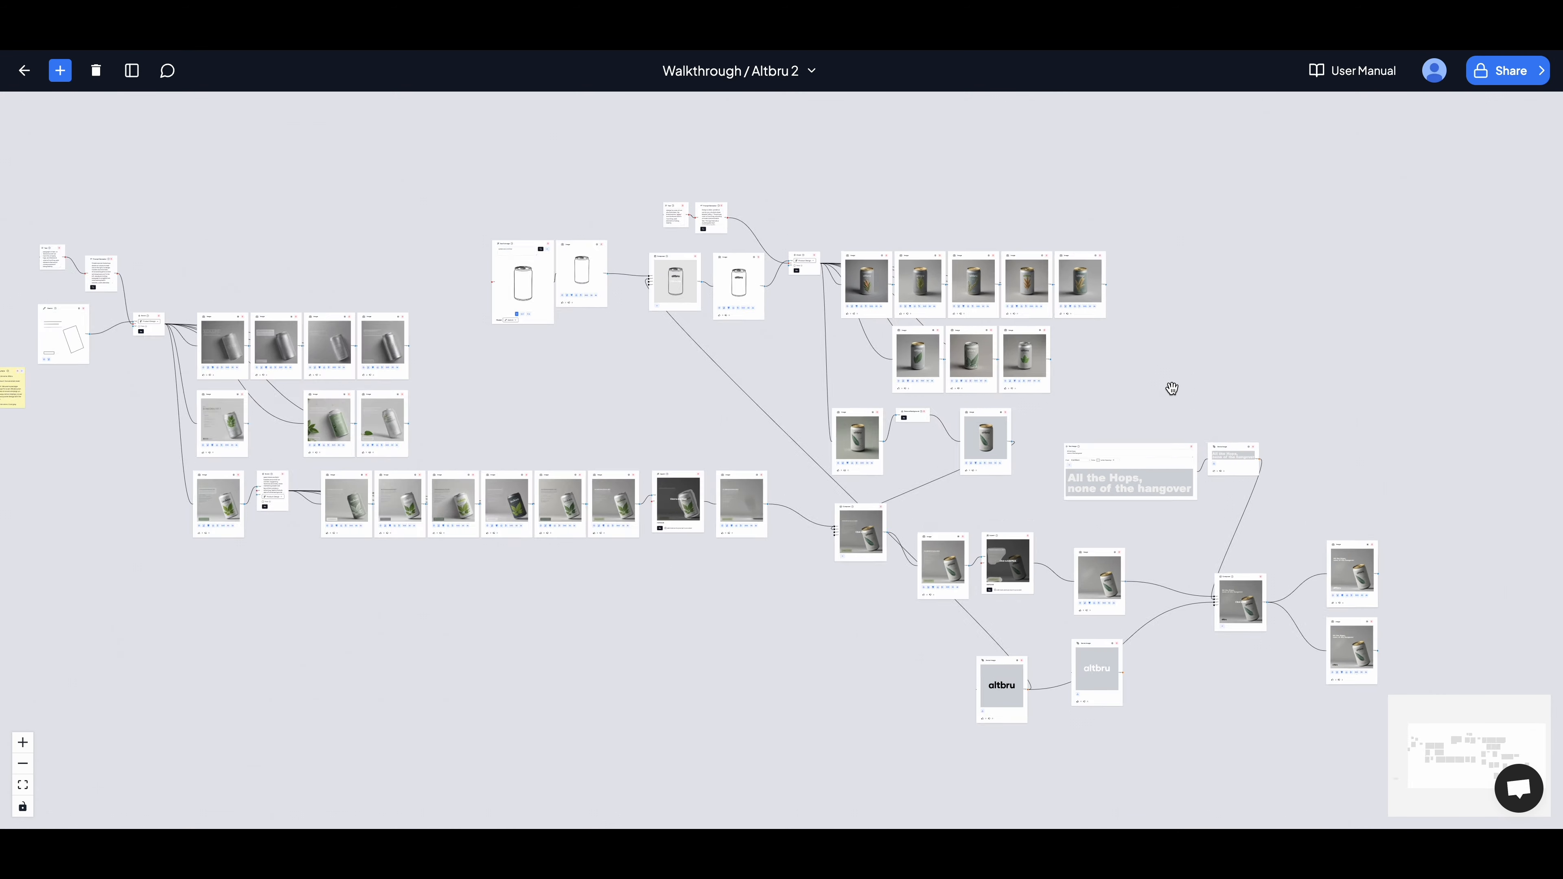
{"action": "scroll", "coordinate": [1171, 389], "scroll_direction": "up", "scroll_amount": 2}
{"action": "scroll", "coordinate": [1172, 387], "scroll_direction": "down", "scroll_amount": 2}
{"action": "scroll", "coordinate": [1325, 396], "scroll_direction": "up", "scroll_amount": 2}
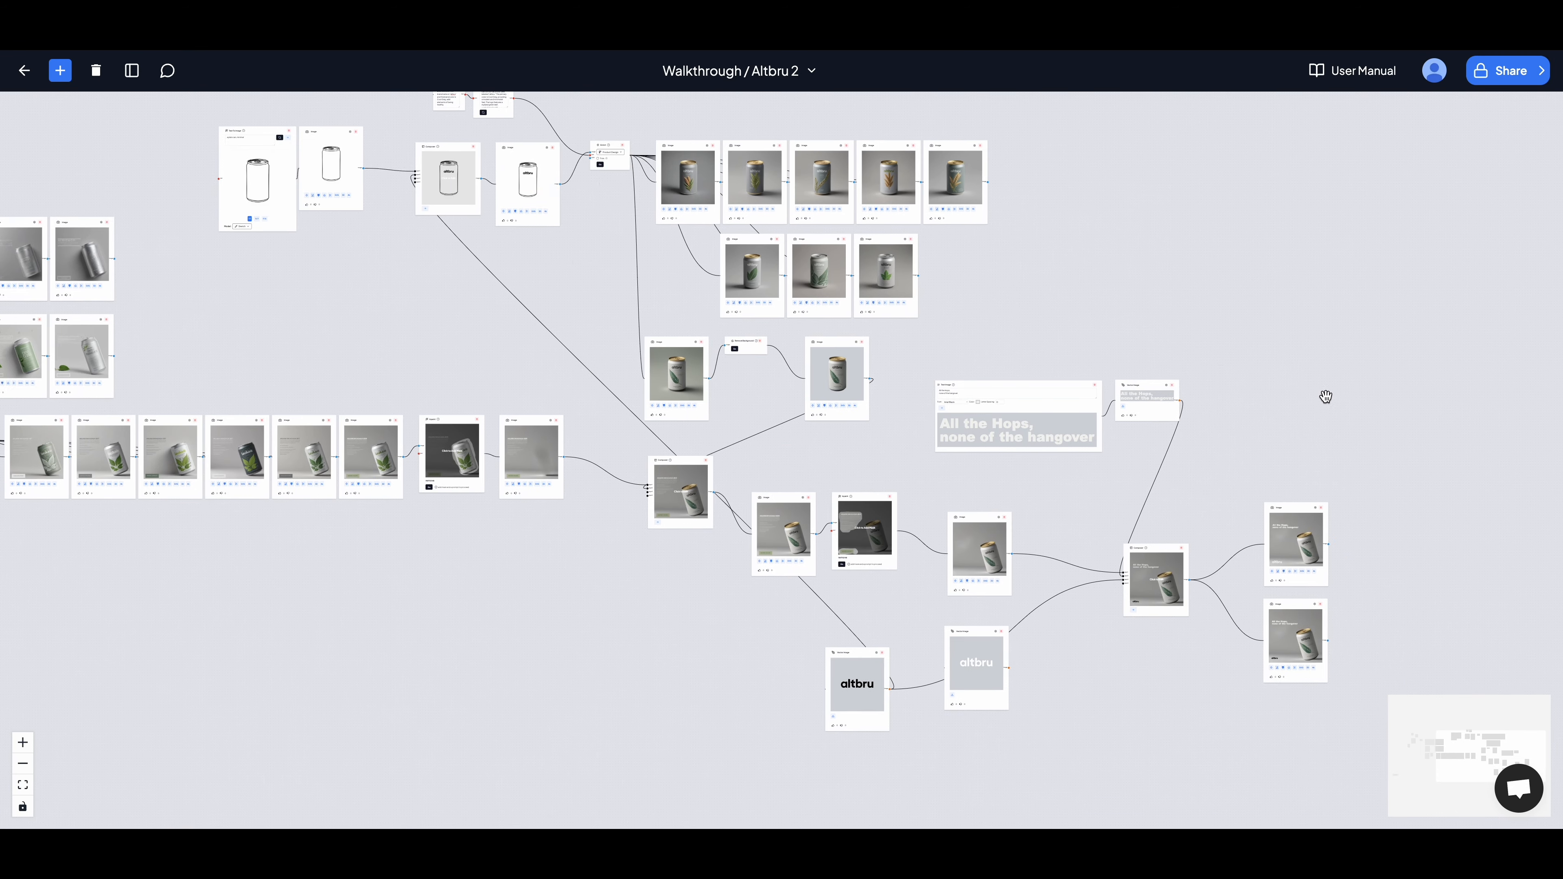
{"action": "left_click_drag", "start_coordinate": [1325, 396], "coordinate": [1008, 249]}
{"action": "scroll", "coordinate": [1172, 429], "scroll_direction": "up", "scroll_amount": 4}
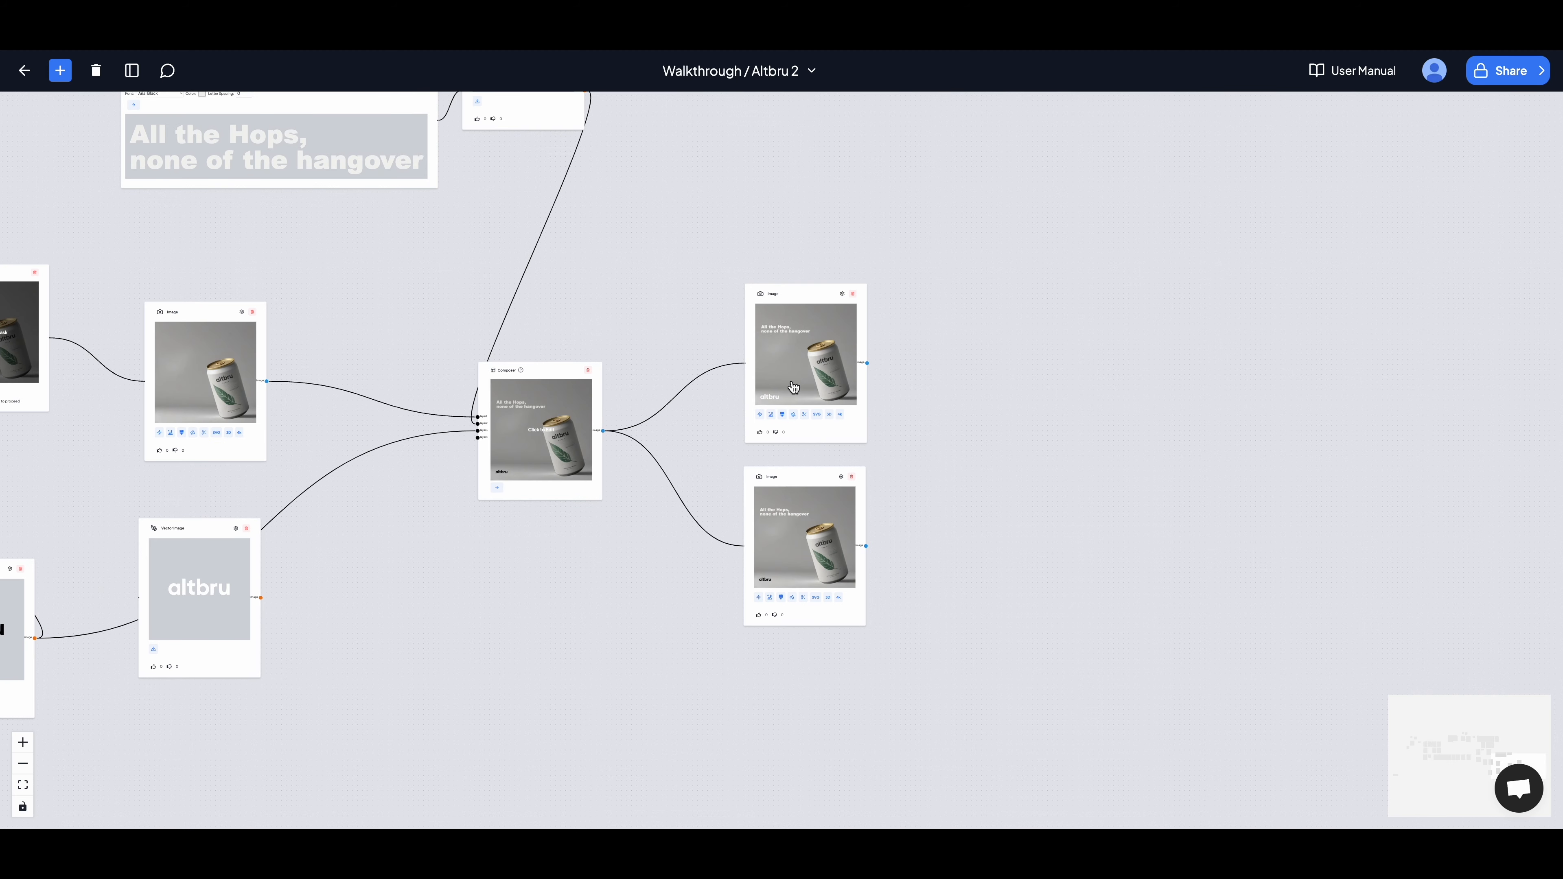
{"action": "left_click", "coordinate": [794, 386]}
{"action": "left_click", "coordinate": [1130, 751]}
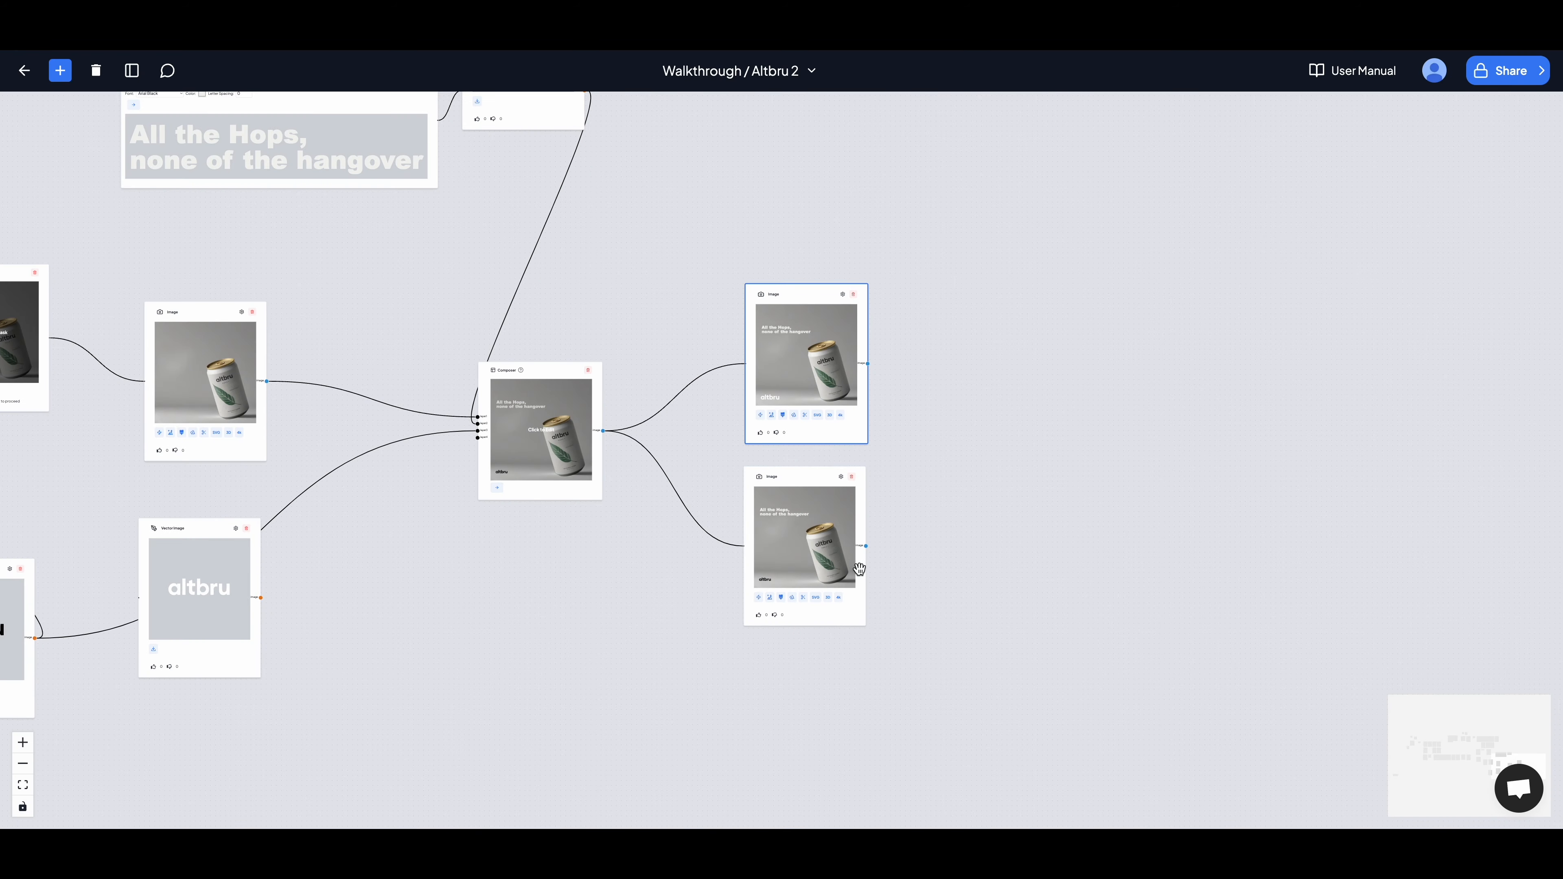
{"action": "left_click", "coordinate": [787, 540]}
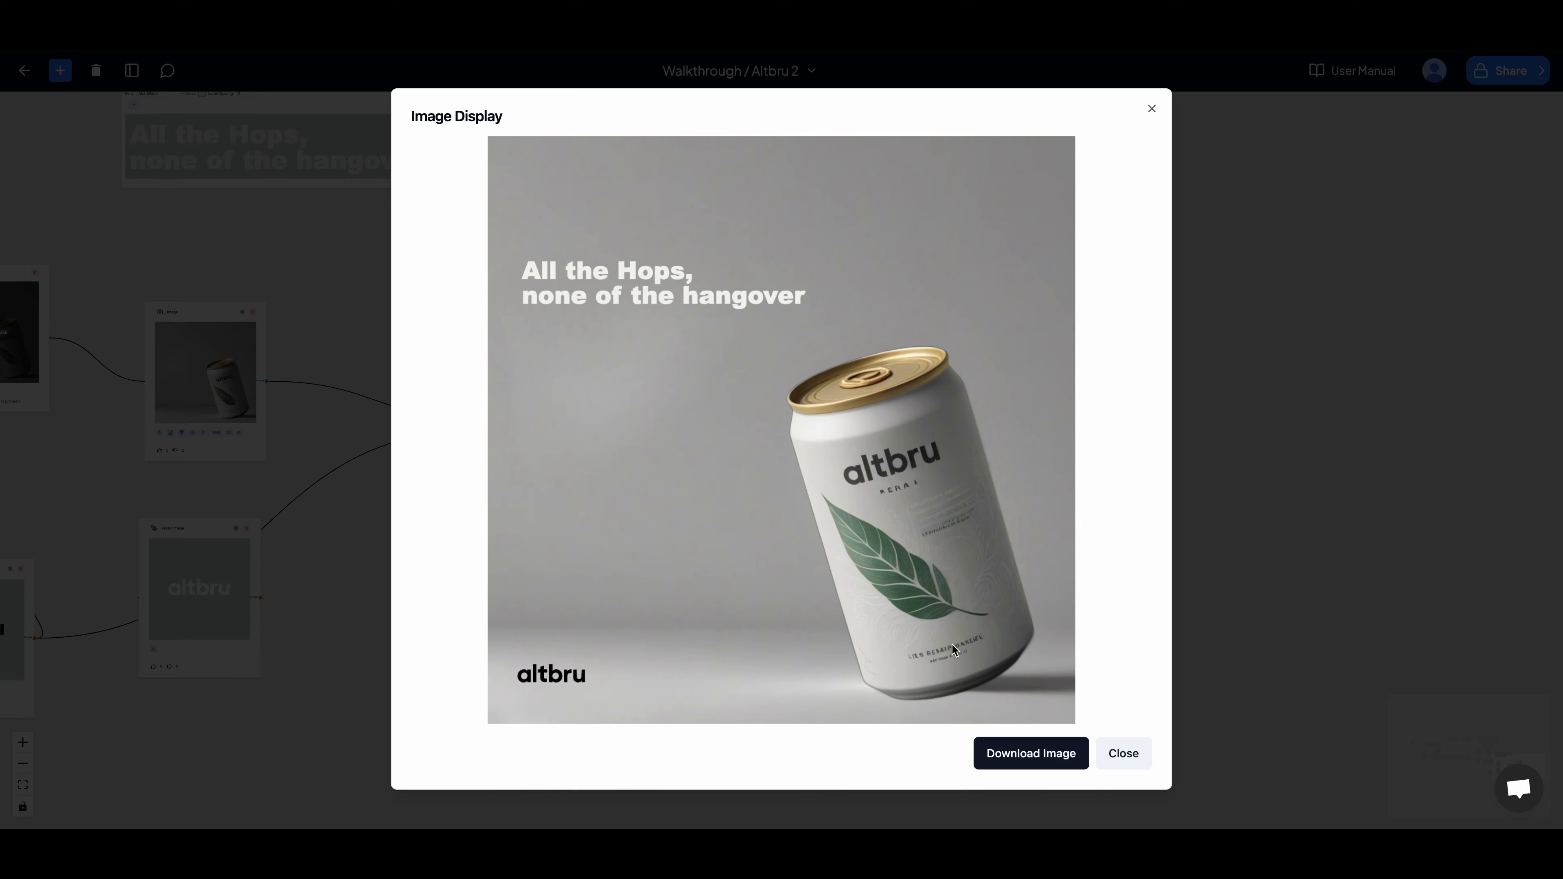
{"action": "left_click", "coordinate": [1125, 752]}
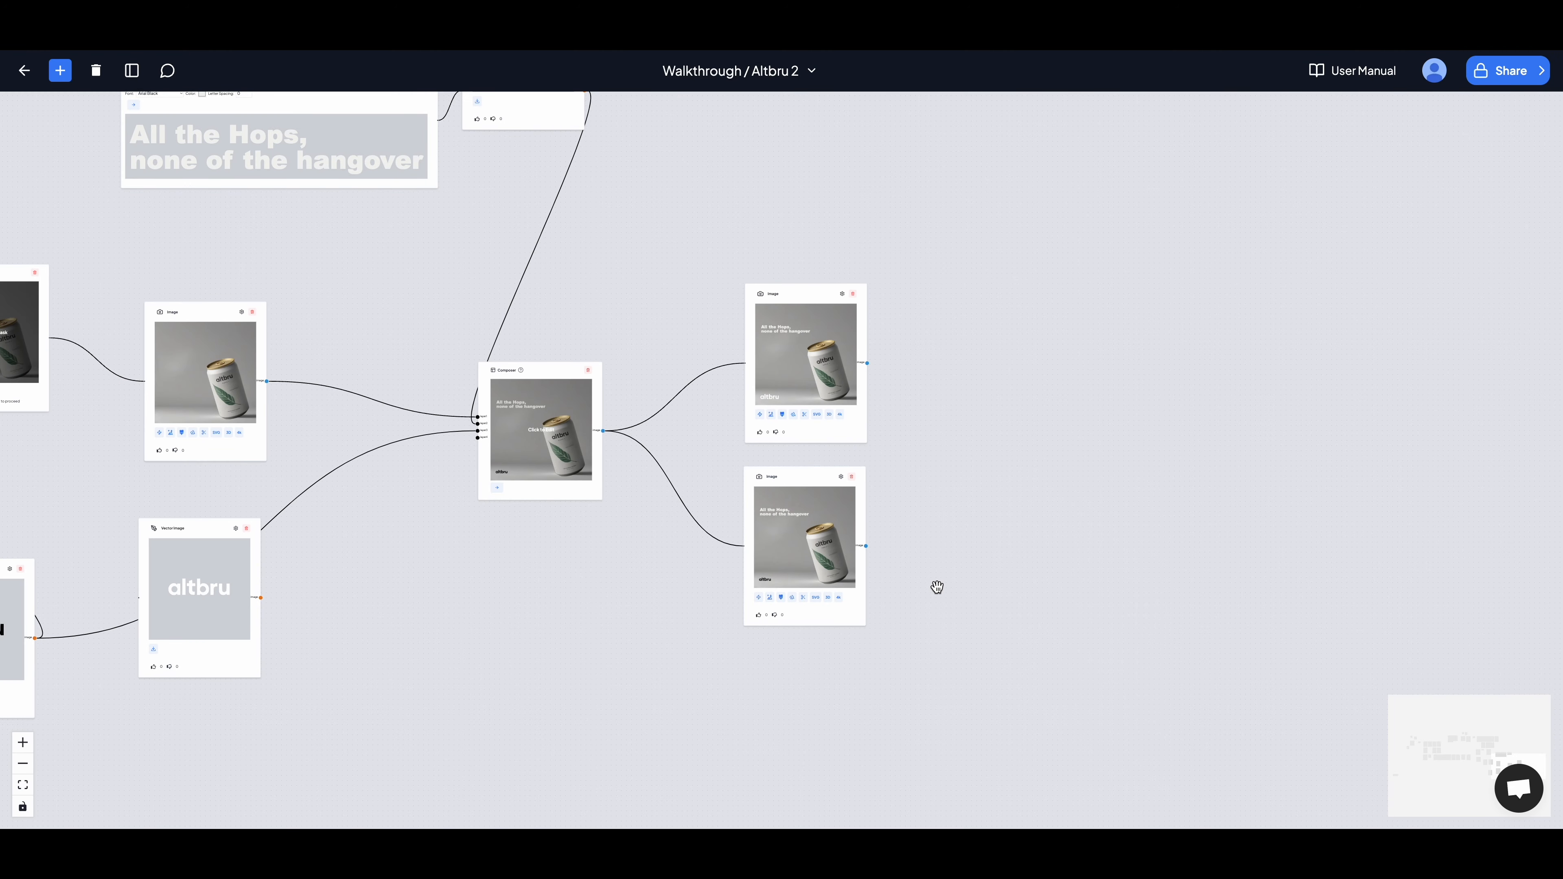
Step: Add a Modify node fed by the black-logo poster image and move it slightly up, farther from the image
{"action": "scroll", "coordinate": [937, 587], "scroll_direction": "up", "scroll_amount": 5}
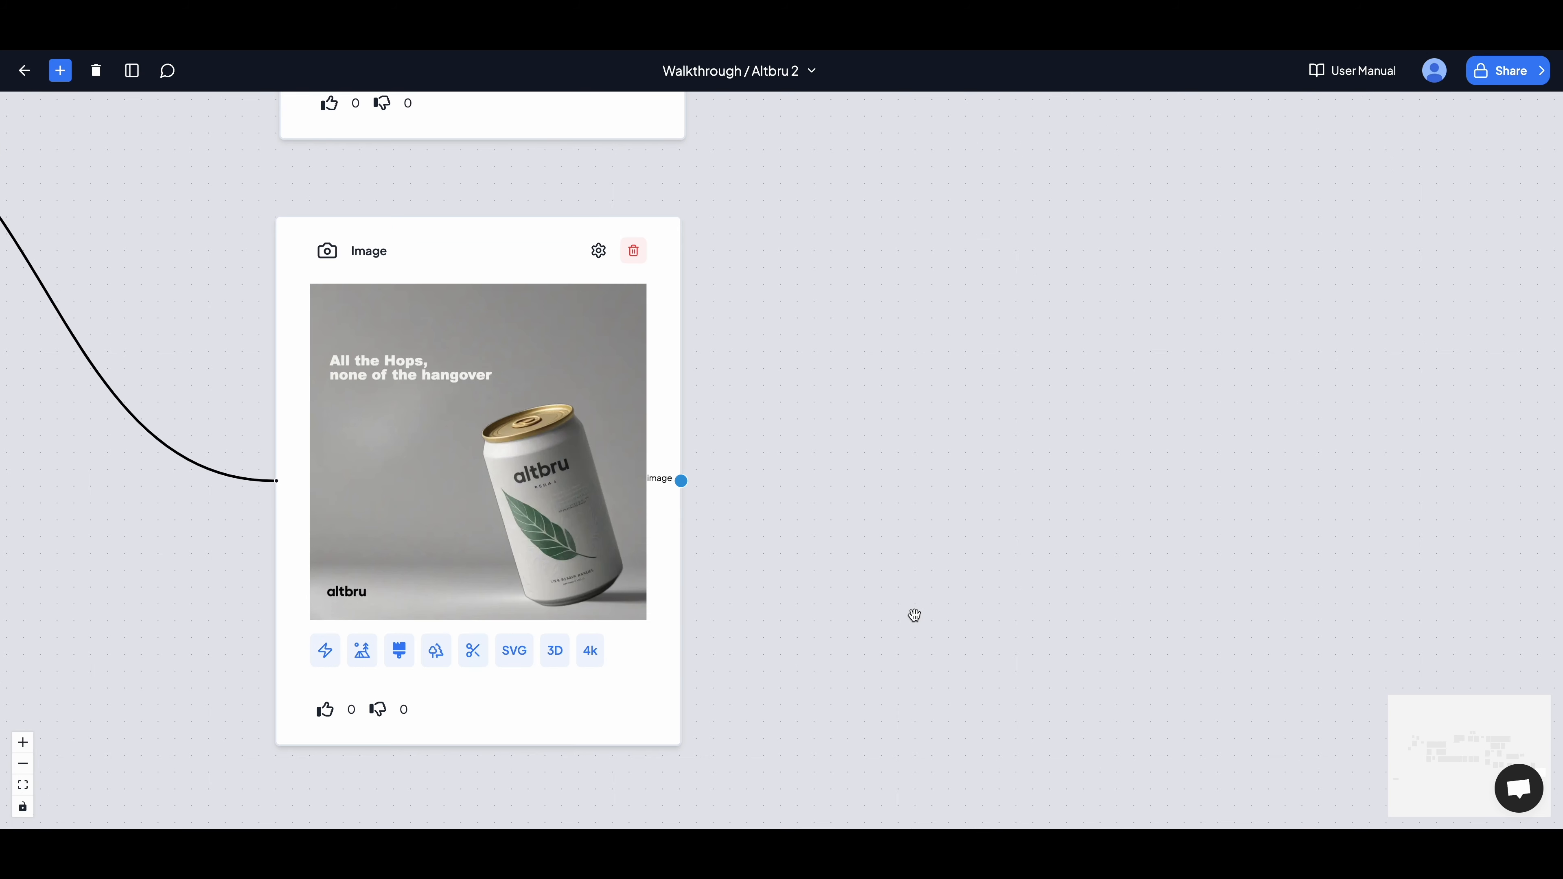
{"action": "left_click", "coordinate": [363, 652]}
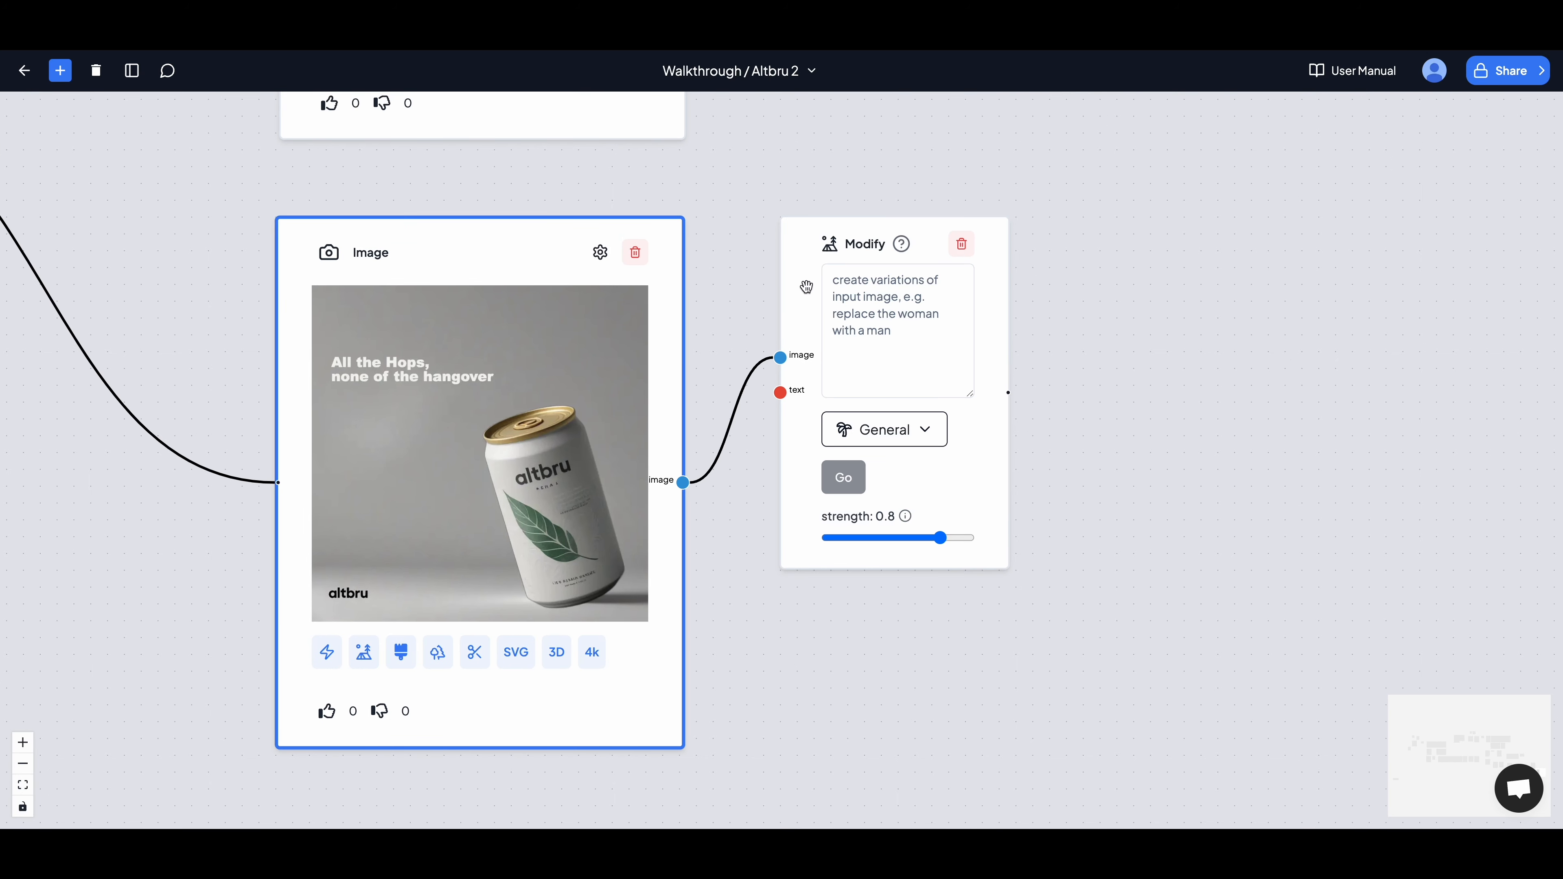
{"action": "left_click_drag", "start_coordinate": [834, 258], "coordinate": [907, 222]}
Step: Enter the Modify prompt "create more variations of this altbru poster design"
{"action": "scroll", "coordinate": [921, 161], "scroll_direction": "down", "scroll_amount": 2}
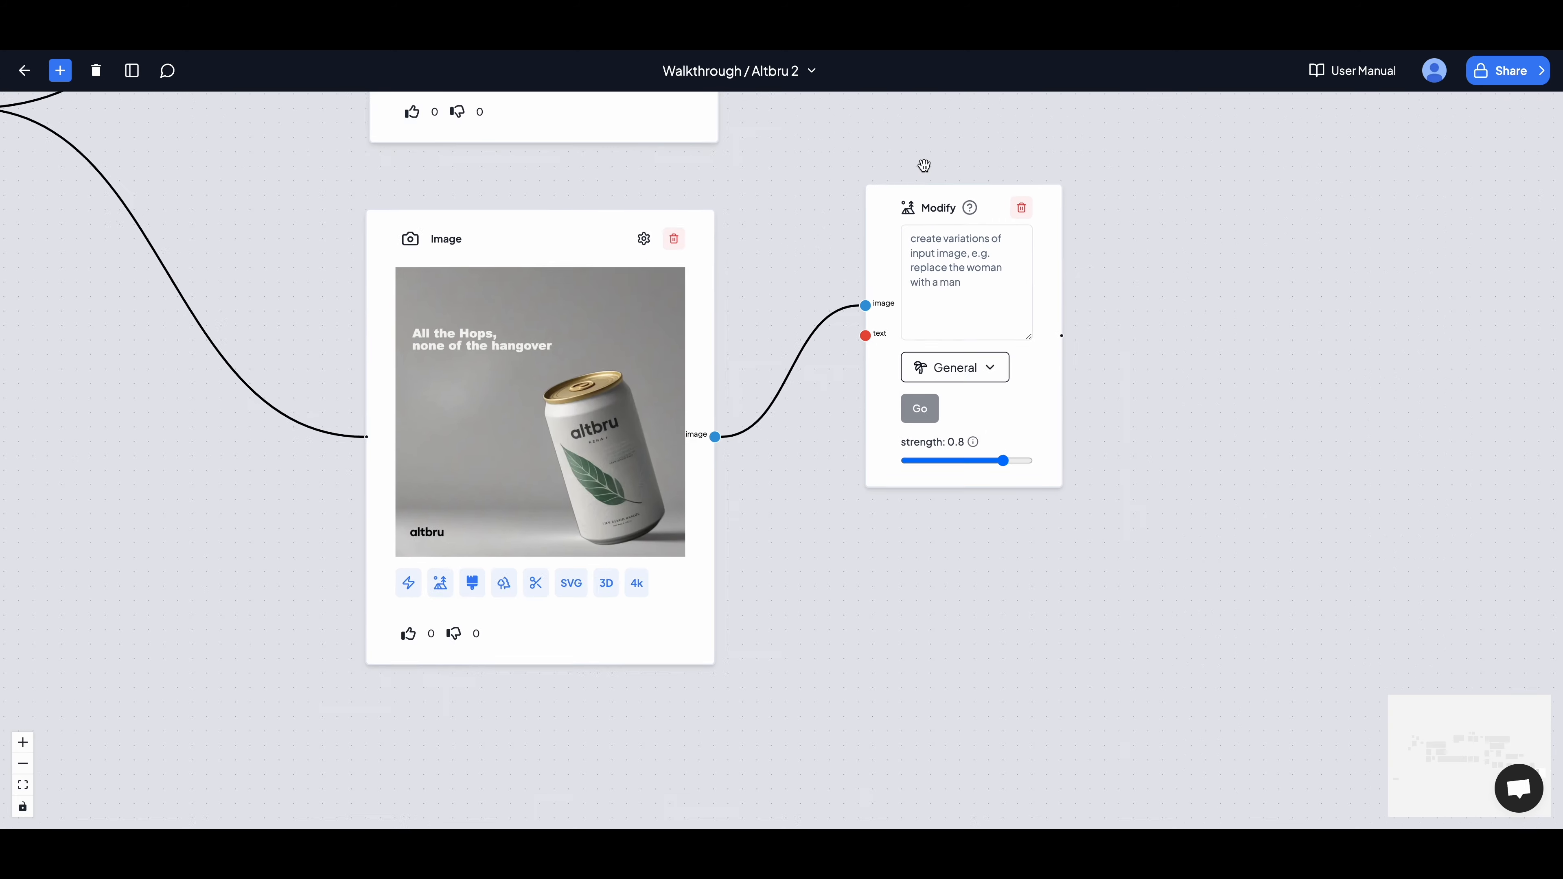
{"action": "left_click", "coordinate": [978, 266]}
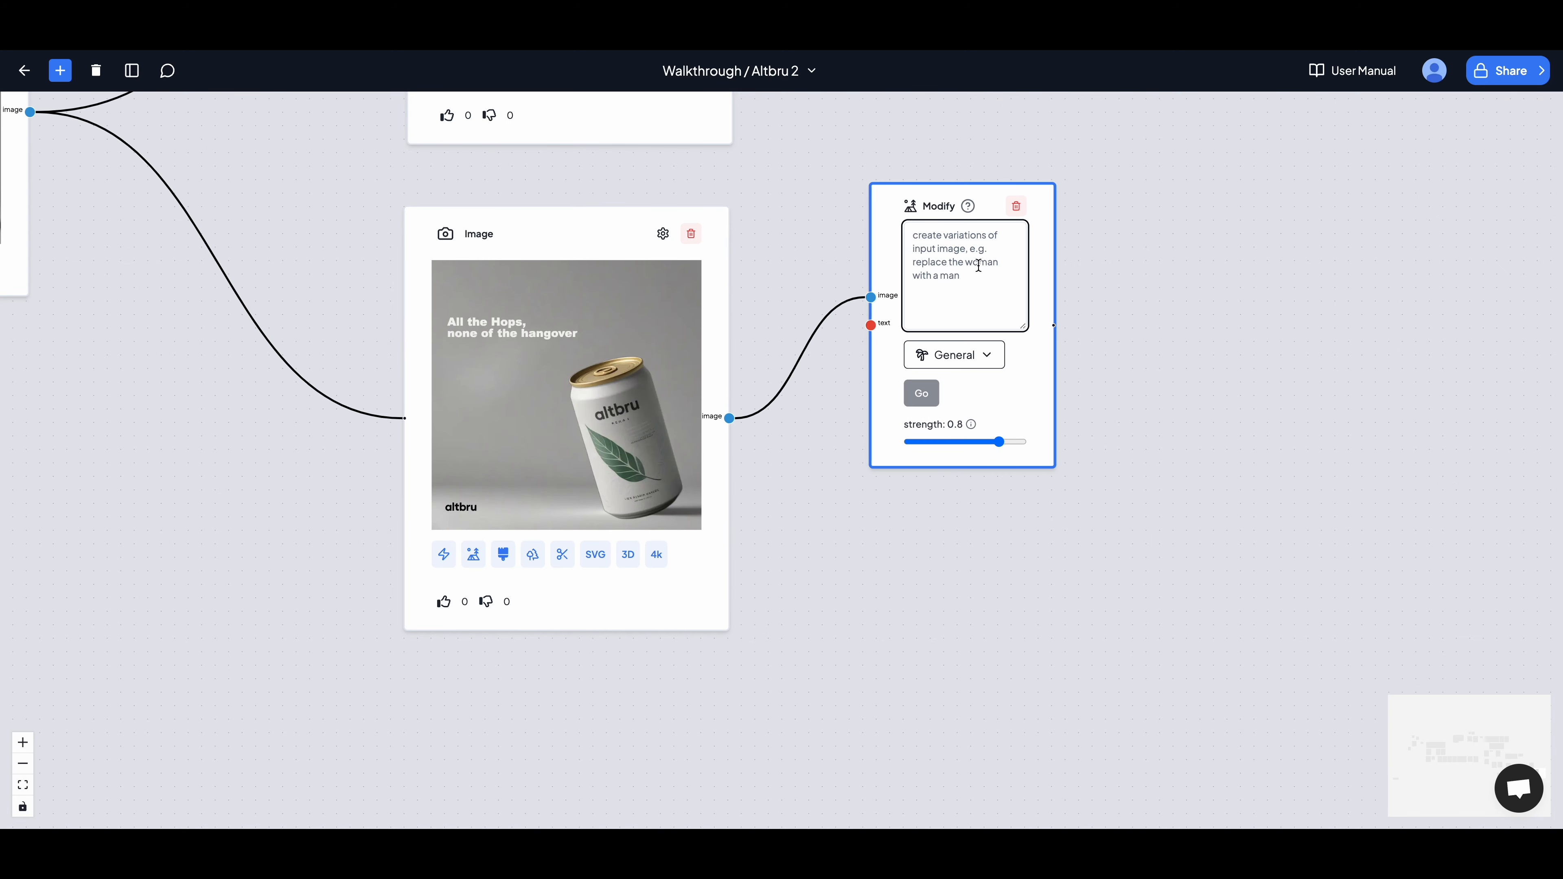
{"action": "type", "text": "crra"}
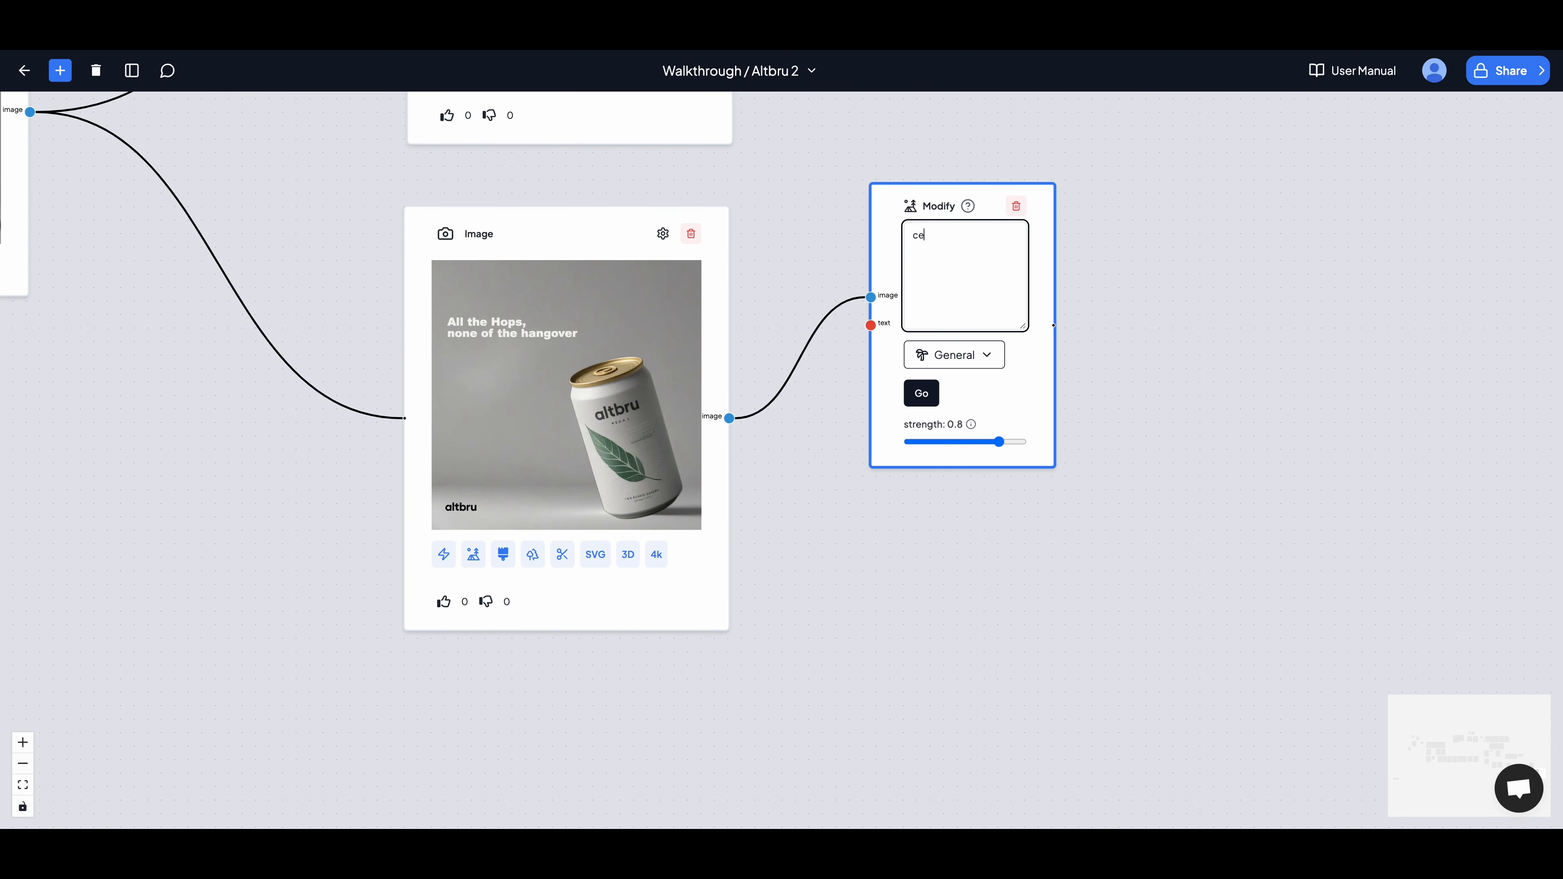
{"action": "key", "text": "BackSpace"}
{"action": "type", "text": "reate morte"}
{"action": "type", "text": "of tis altbru poster desifgn"}
{"action": "key", "text": "BackSpace"}
{"action": "type", "text": "gn"}
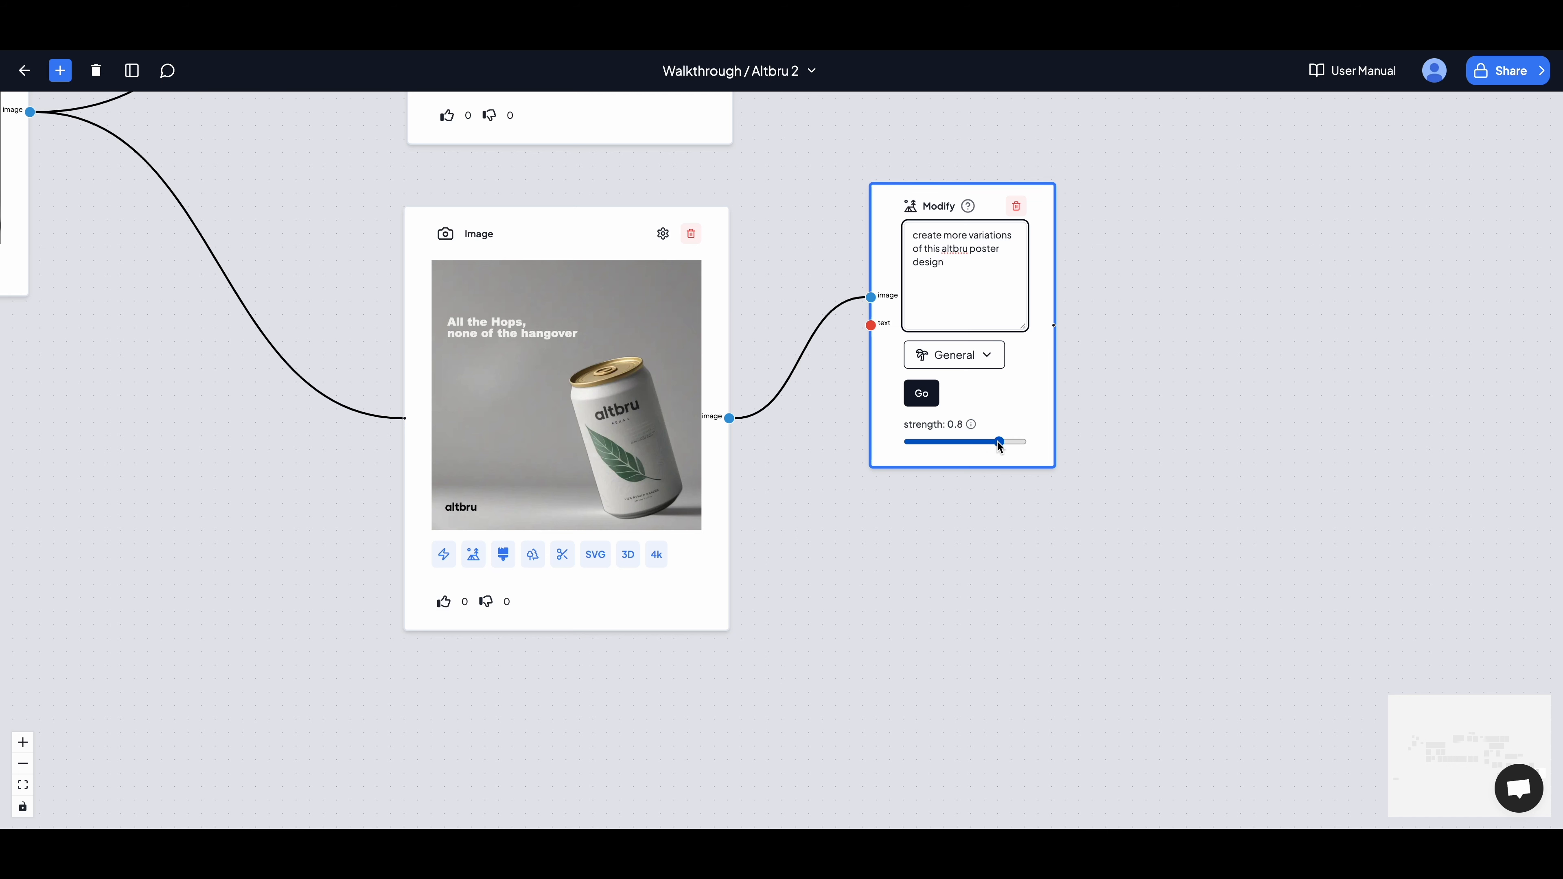
Step: Lower the Modify strength to 0.7 and start generating the poster variations
{"action": "left_click_drag", "start_coordinate": [997, 441], "coordinate": [957, 450]}
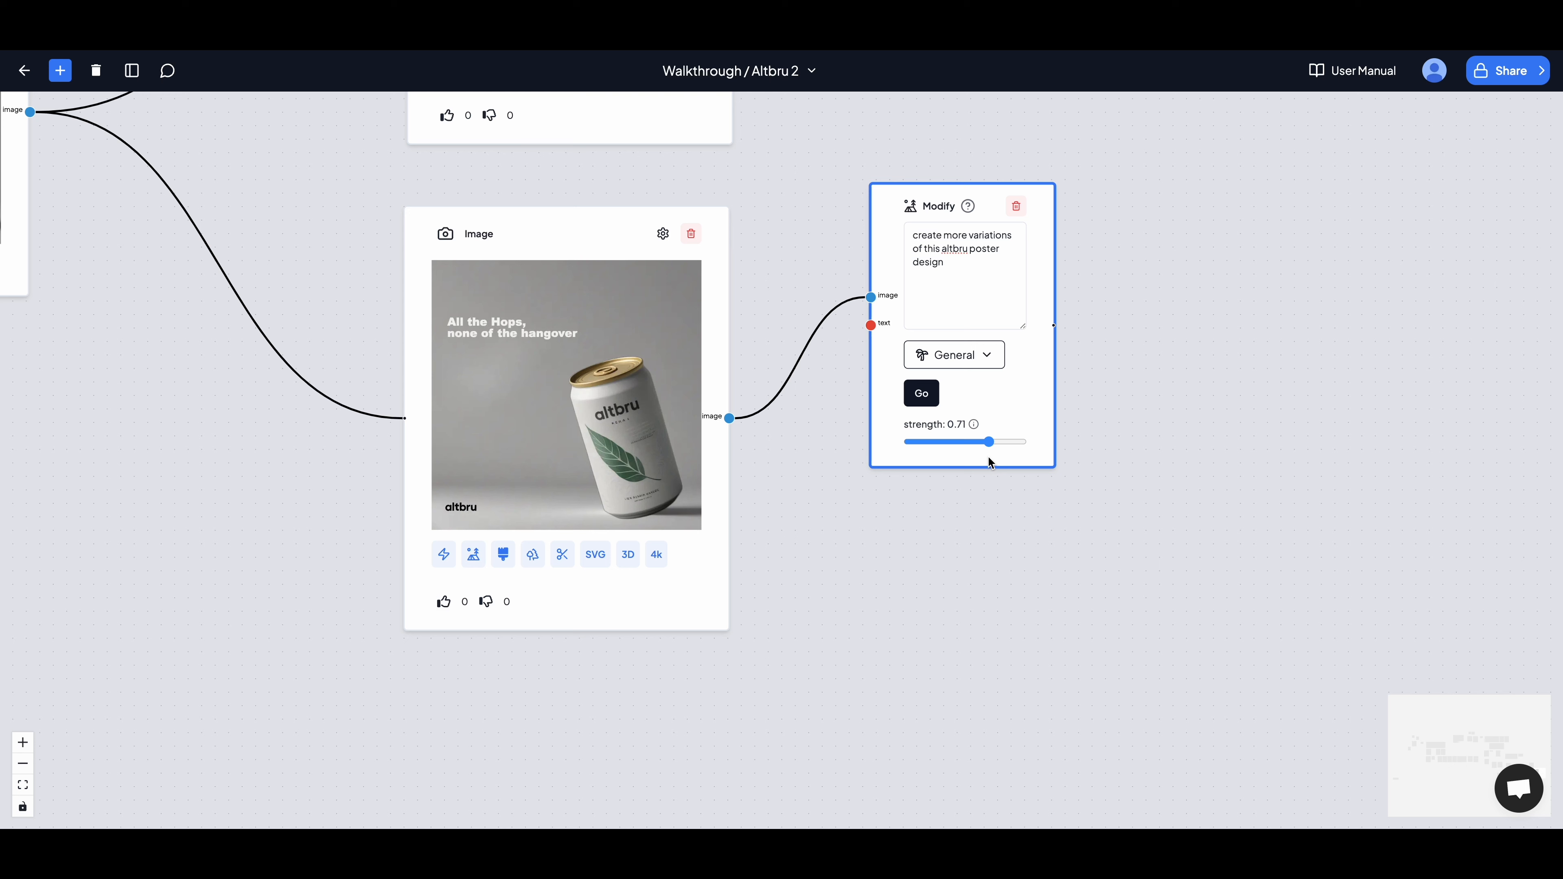
{"action": "left_click", "coordinate": [928, 397]}
{"action": "scroll", "coordinate": [981, 517], "scroll_direction": "down", "scroll_amount": 3}
{"action": "left_click_drag", "start_coordinate": [980, 517], "coordinate": [886, 551]}
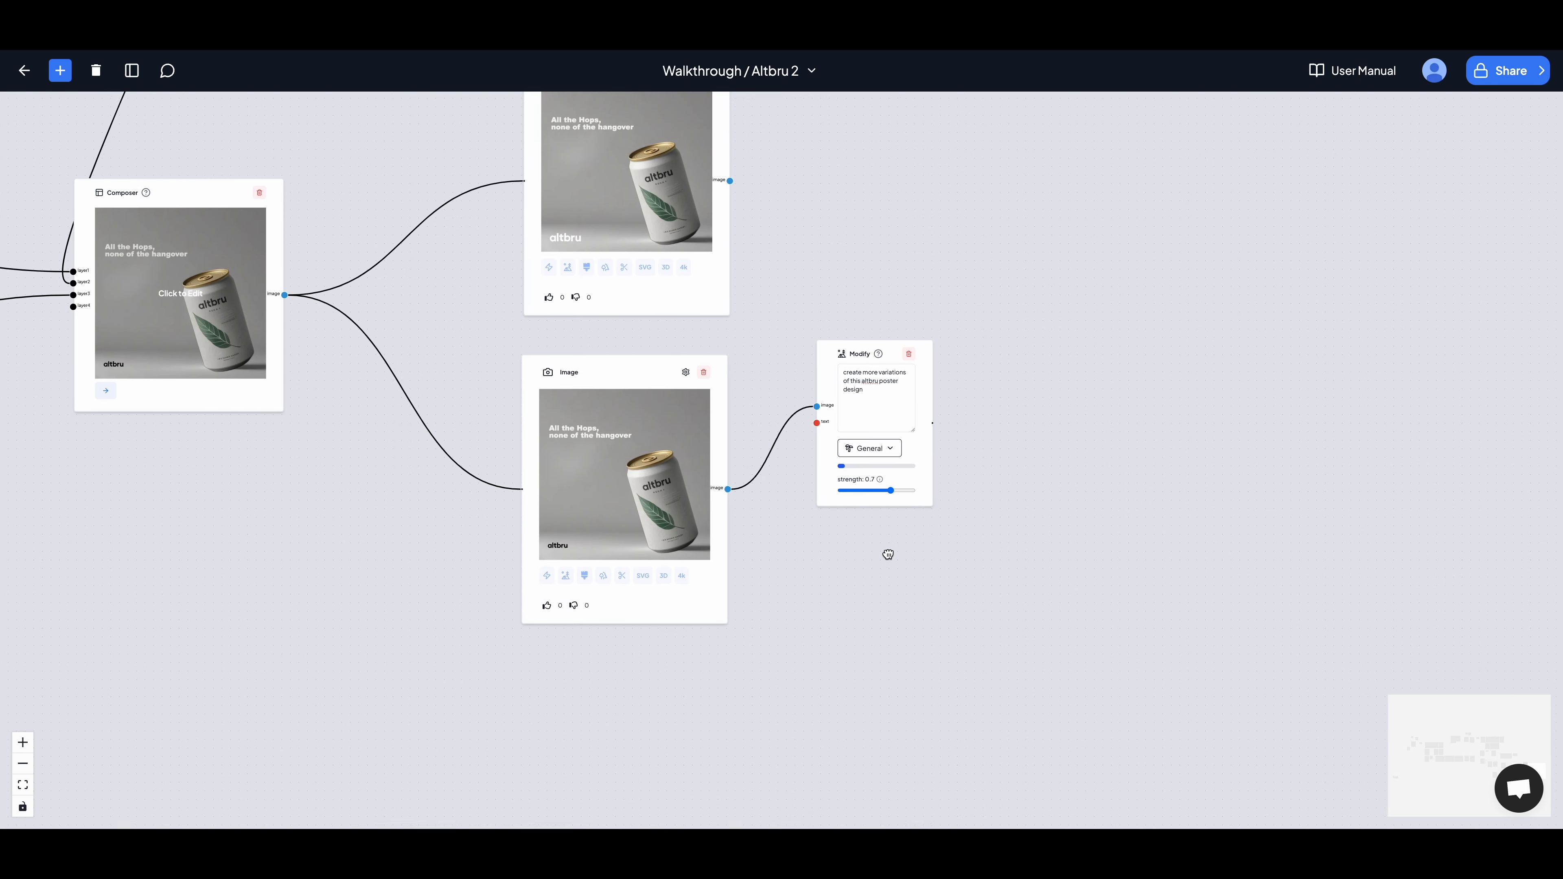